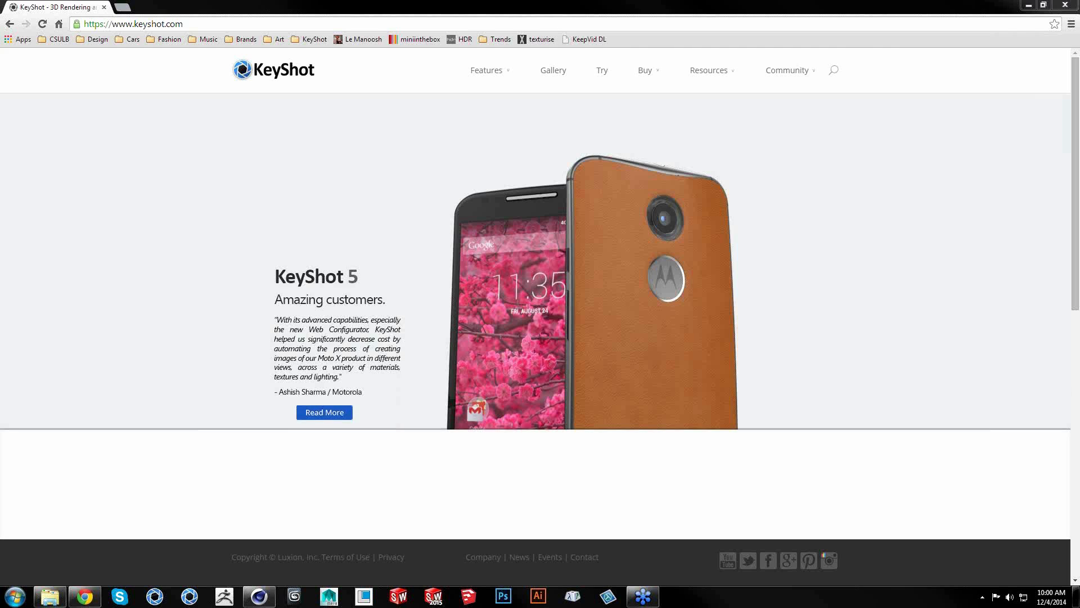
Open the KeyShot Updates download page from the site's resources
{"action": "mouse_move", "coordinate": [435, 239]}
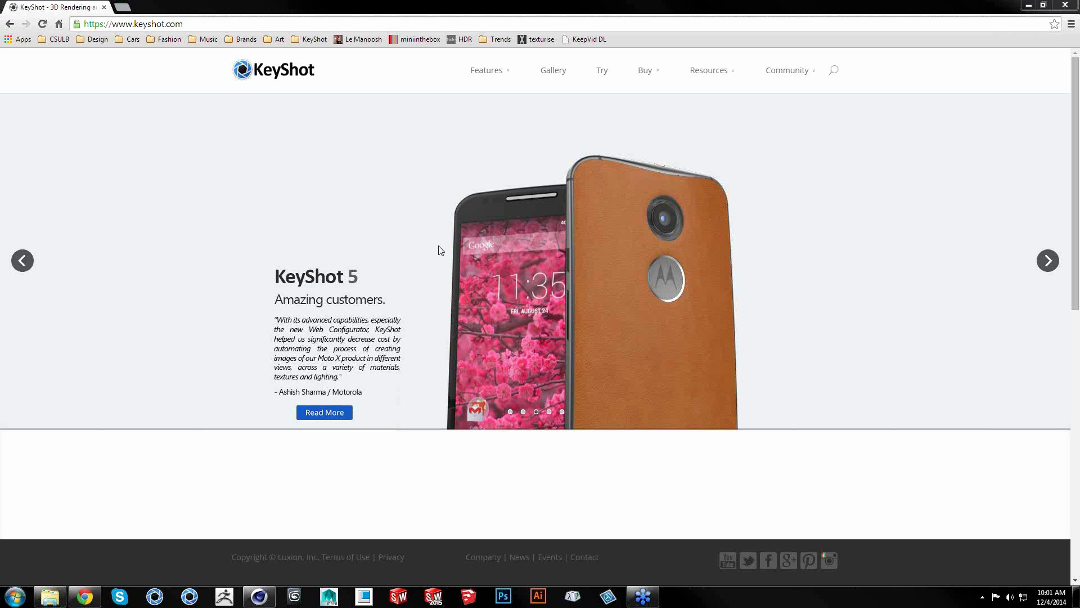
{"action": "mouse_move", "coordinate": [722, 78]}
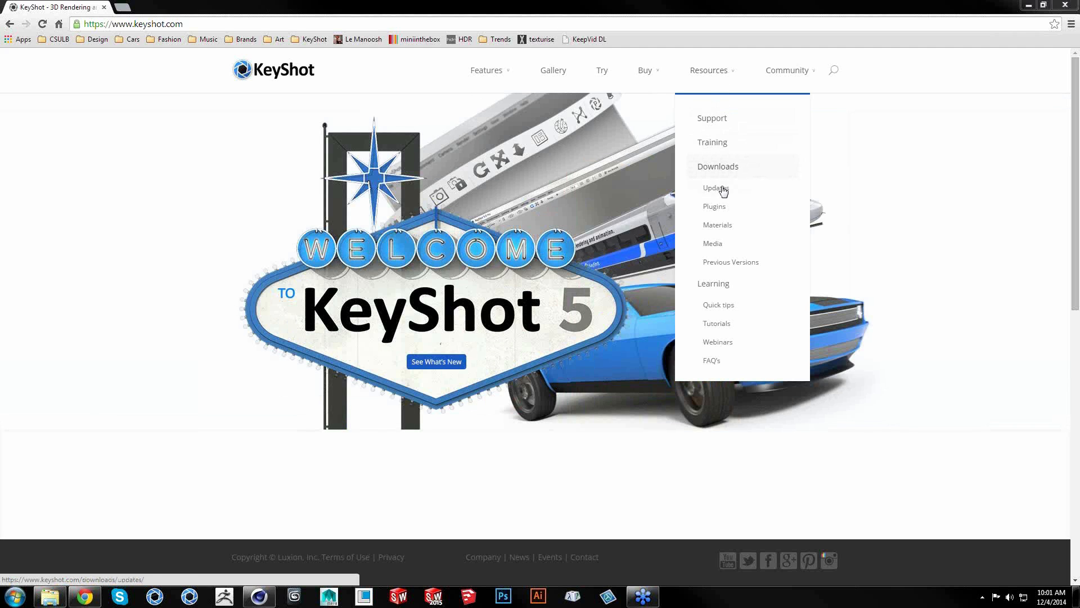
{"action": "left_click", "coordinate": [723, 191]}
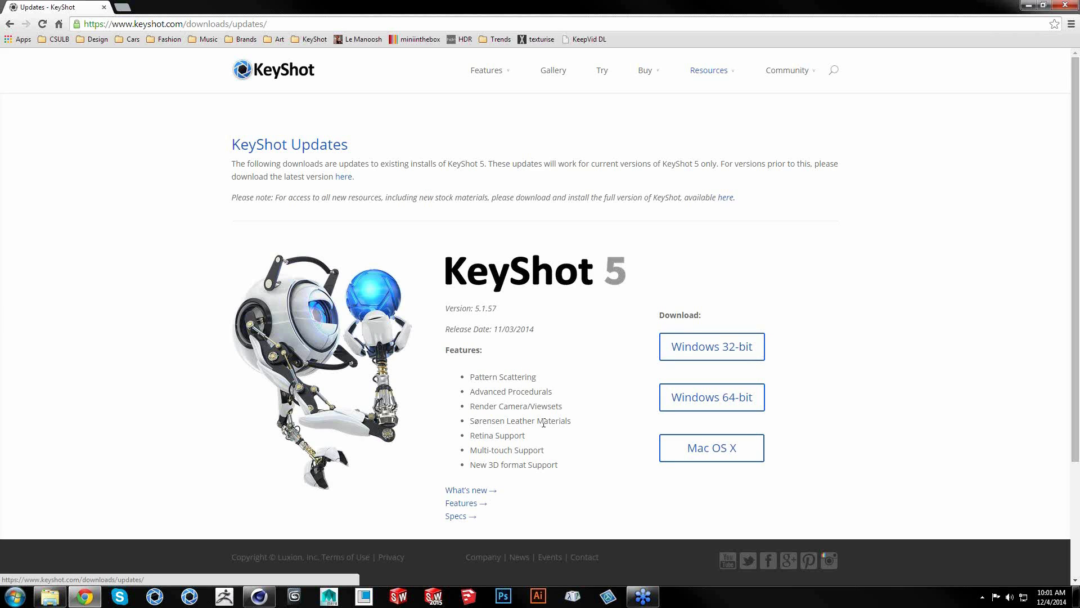
Open the What's New page and review the KeyShot 5.1 Highlights section
{"action": "mouse_move", "coordinate": [497, 76]}
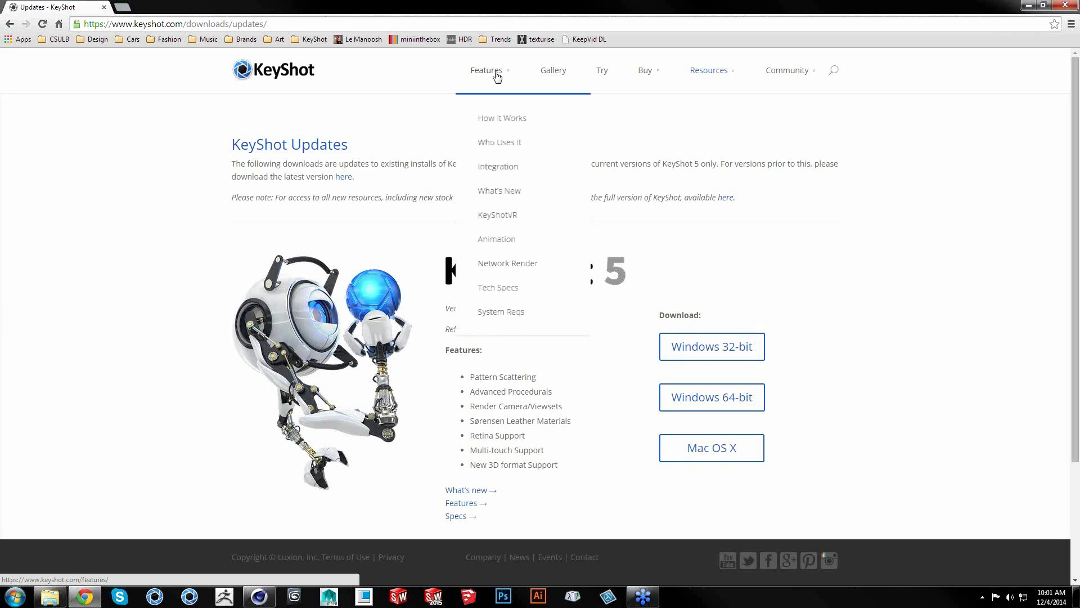
{"action": "left_click", "coordinate": [501, 192]}
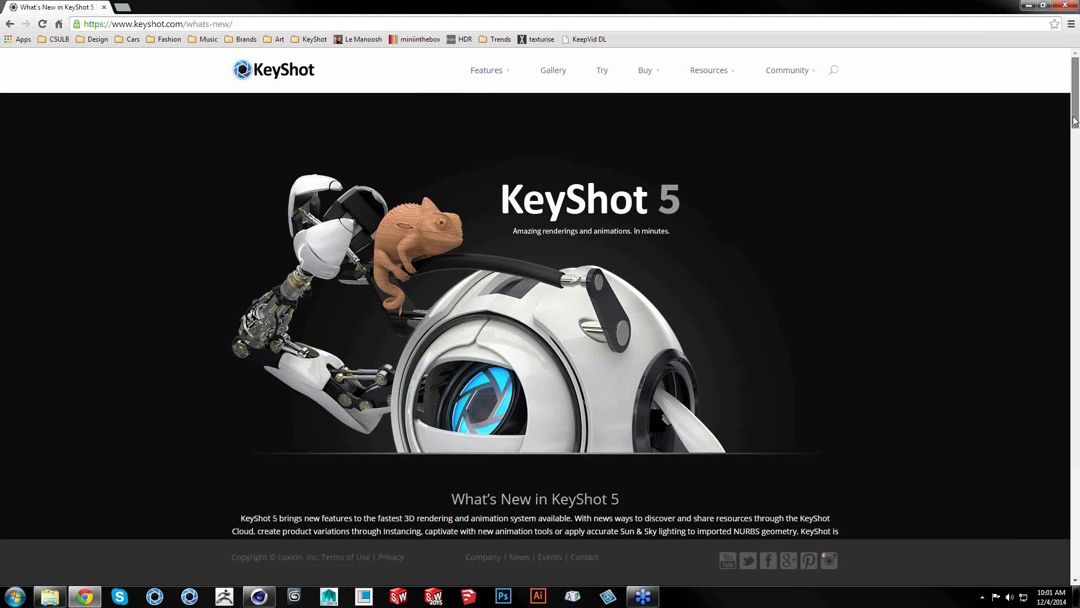
{"action": "scroll", "coordinate": [1075, 129], "scroll_direction": "down", "scroll_amount": 2}
{"action": "left_click_drag", "start_coordinate": [1074, 129], "coordinate": [1075, 211]}
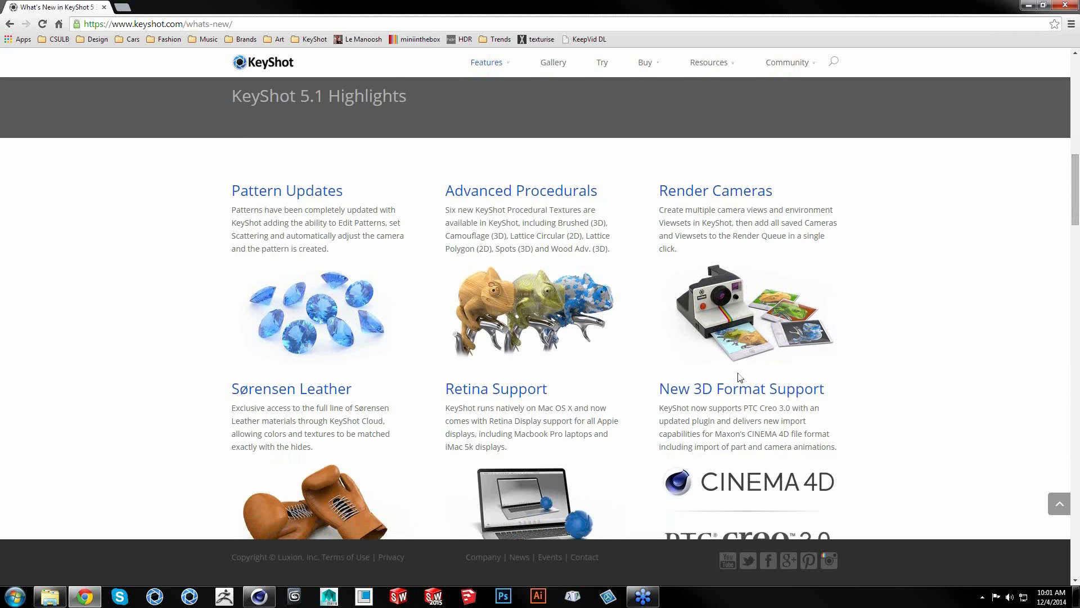
{"action": "left_click_drag", "start_coordinate": [1075, 206], "coordinate": [1075, 213]}
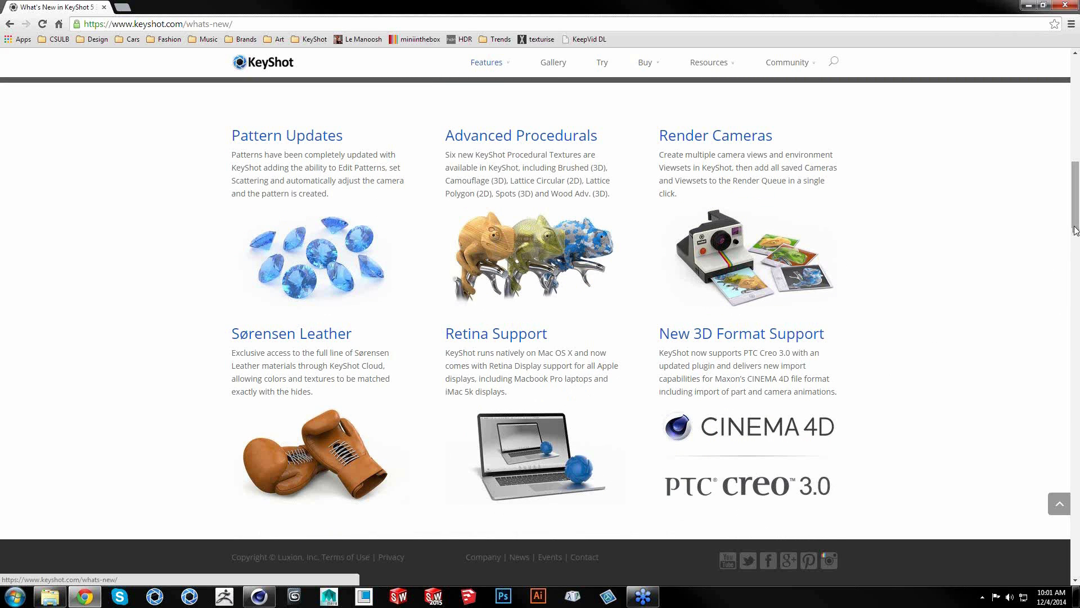
{"action": "scroll", "coordinate": [873, 377], "scroll_direction": "down", "scroll_amount": 2}
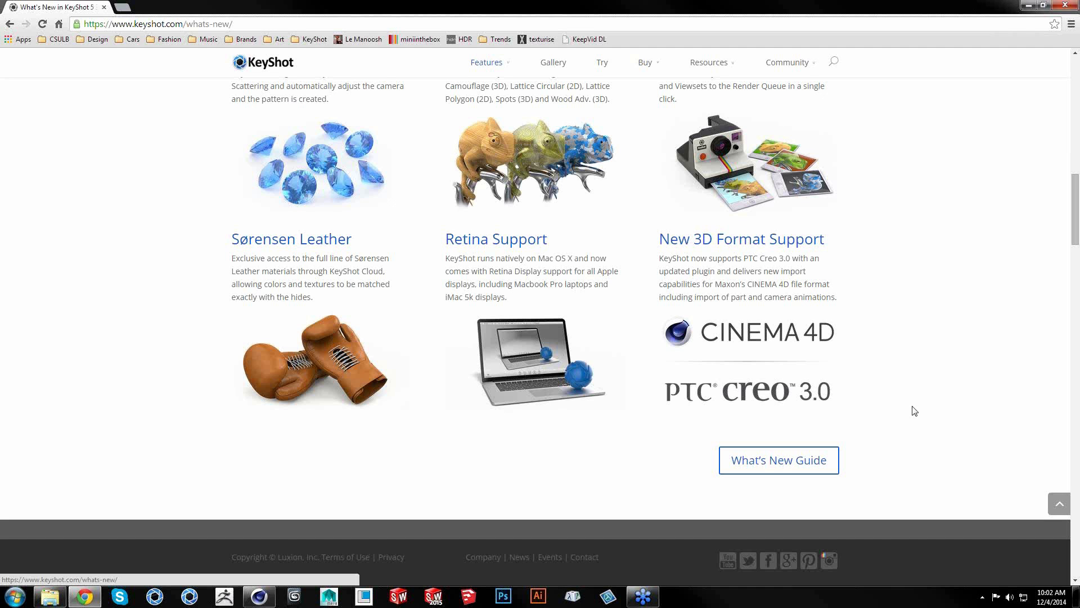
{"action": "scroll", "coordinate": [914, 410], "scroll_direction": "up", "scroll_amount": 7}
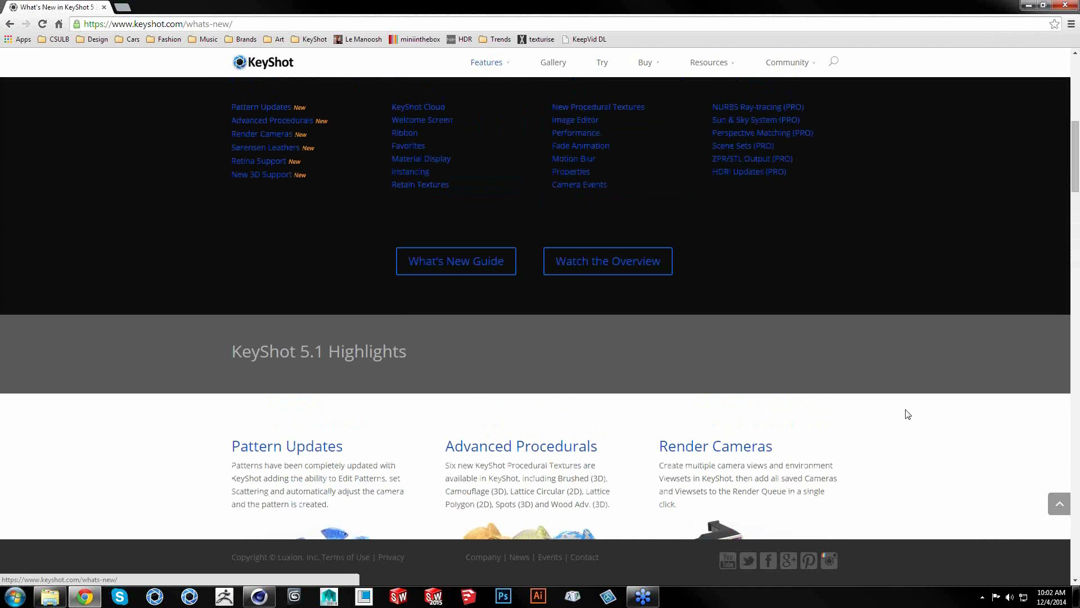
{"action": "scroll", "coordinate": [907, 407], "scroll_direction": "up", "scroll_amount": 7}
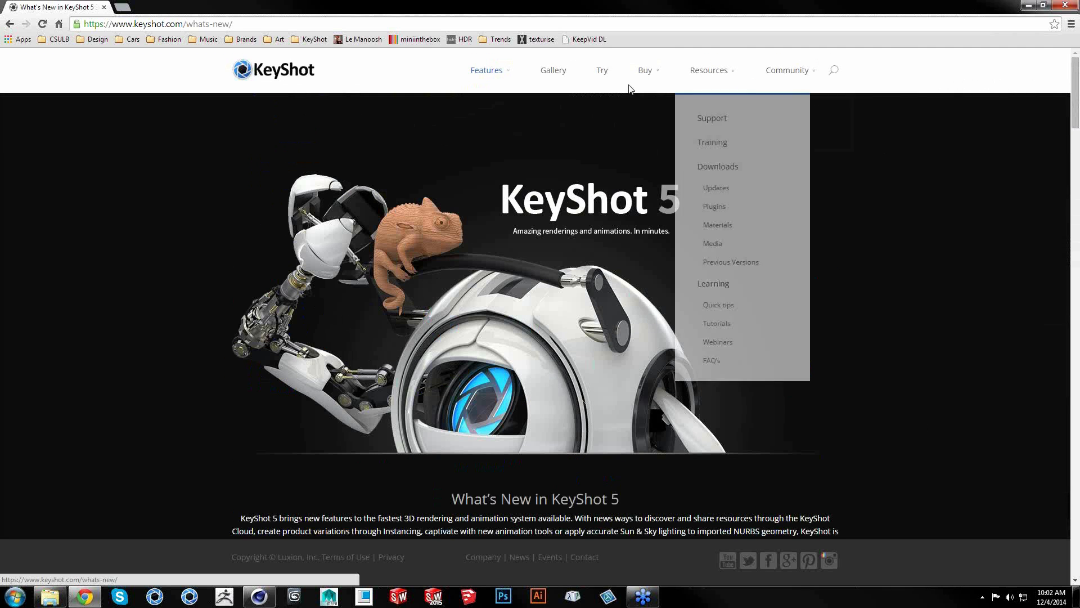
Open the Upgrades purchase page and review the upgrade price list through the "KeyShot for XXX" editions
{"action": "mouse_move", "coordinate": [644, 70]}
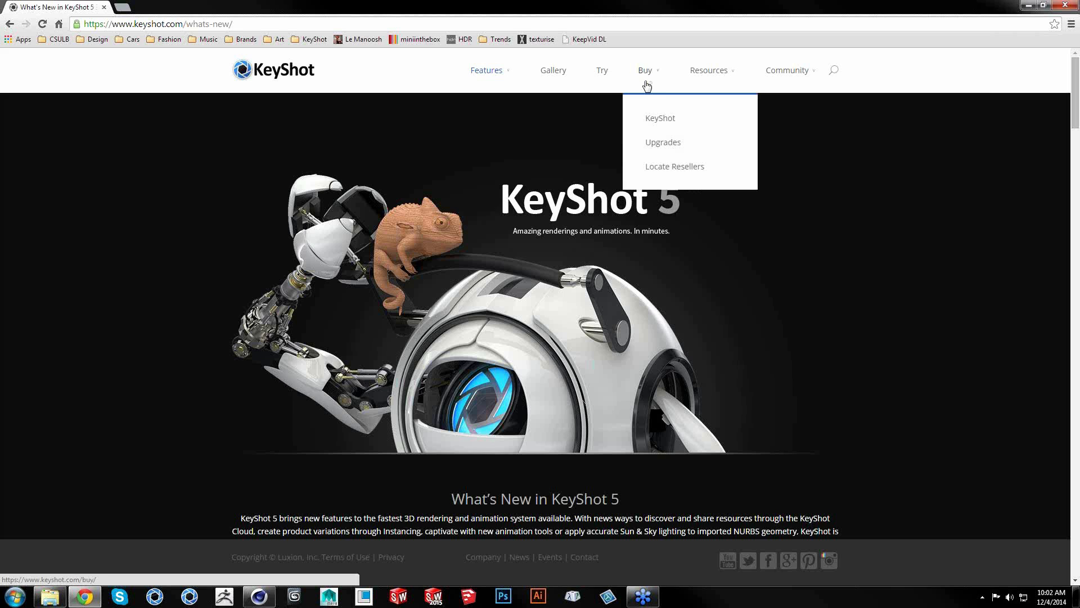
{"action": "left_click", "coordinate": [664, 147]}
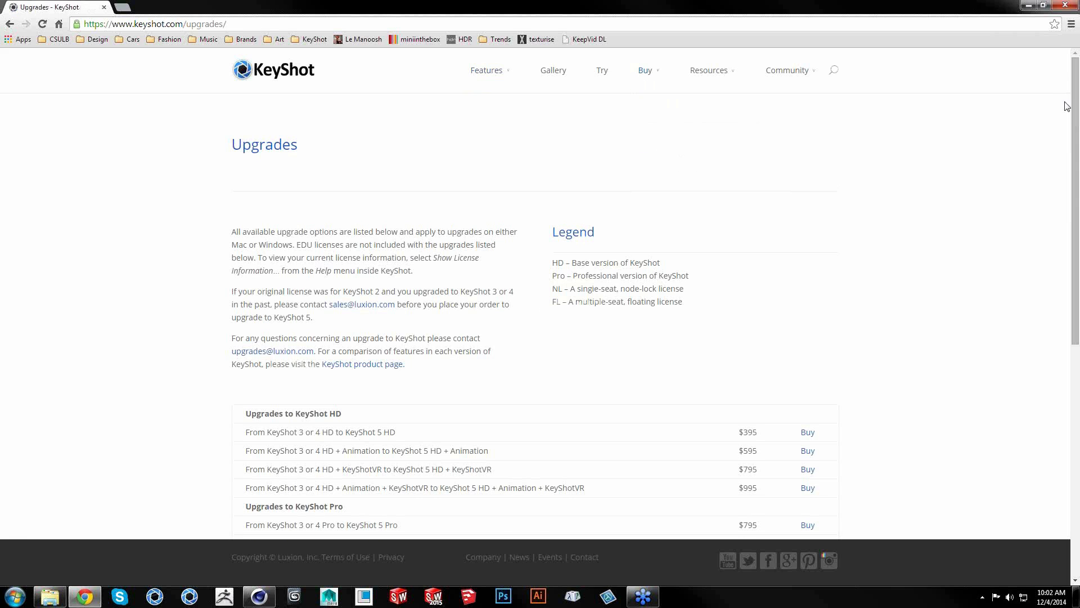
{"action": "left_click_drag", "start_coordinate": [1074, 119], "coordinate": [1062, 344]}
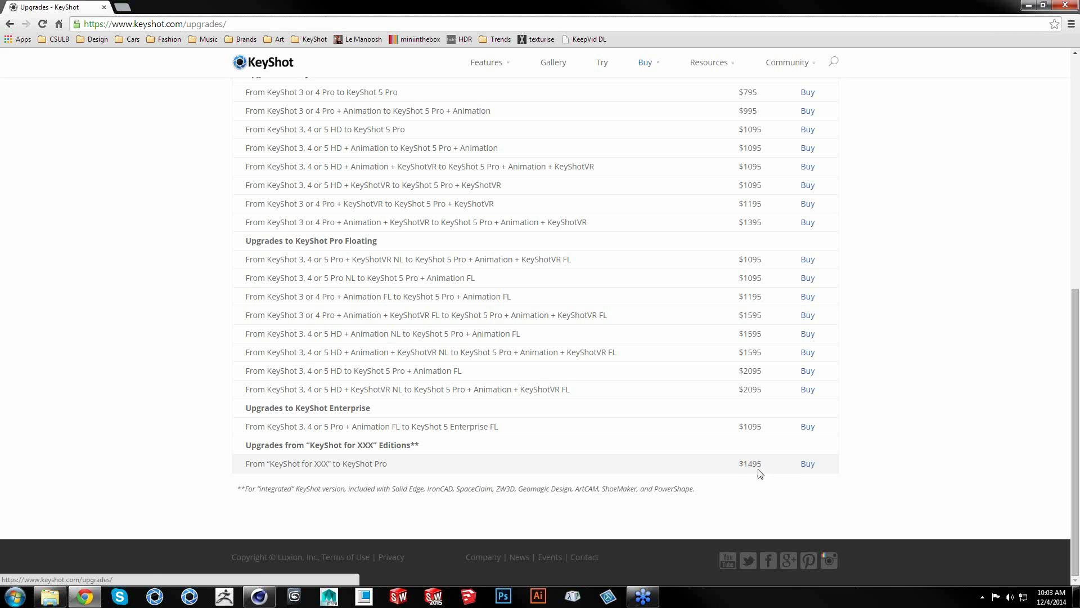
{"action": "left_click_drag", "start_coordinate": [1076, 438], "coordinate": [1076, 204]}
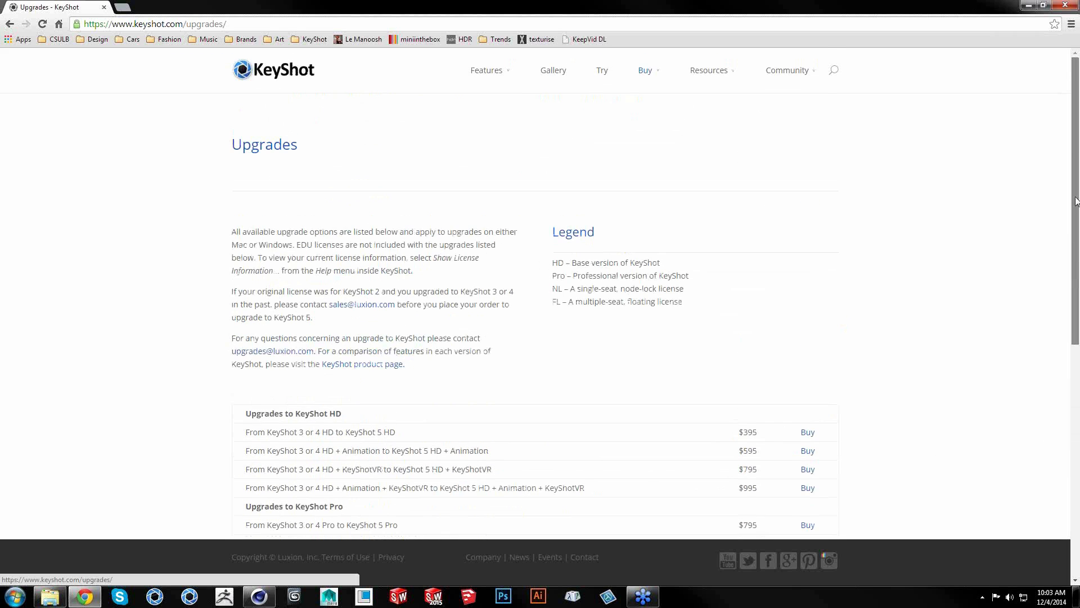
Open the Buy KeyShot page and review the license and add-on prices
{"action": "mouse_move", "coordinate": [661, 94]}
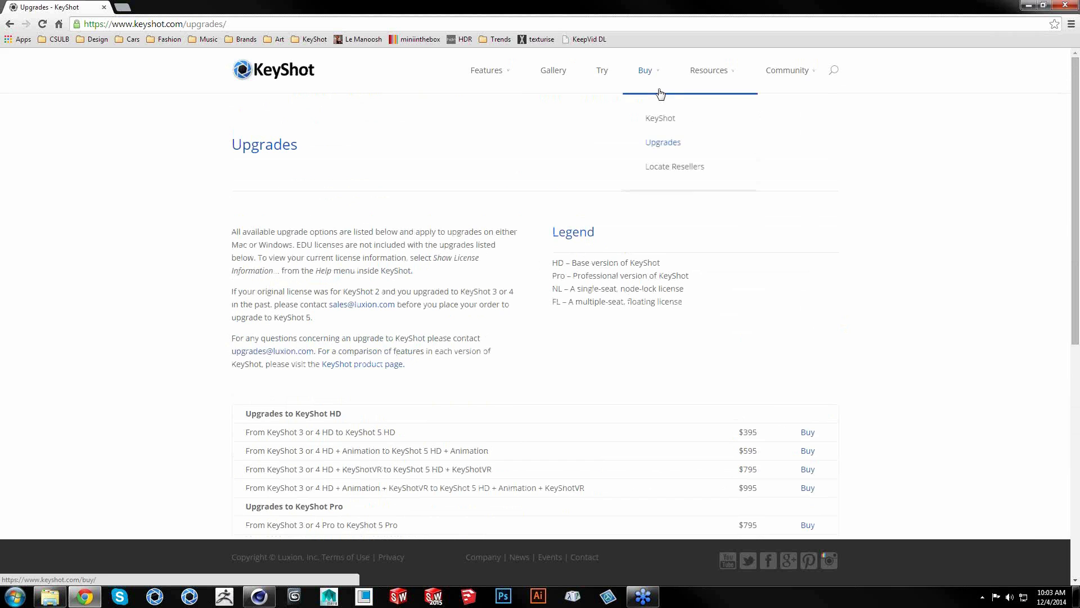
{"action": "left_click", "coordinate": [658, 121]}
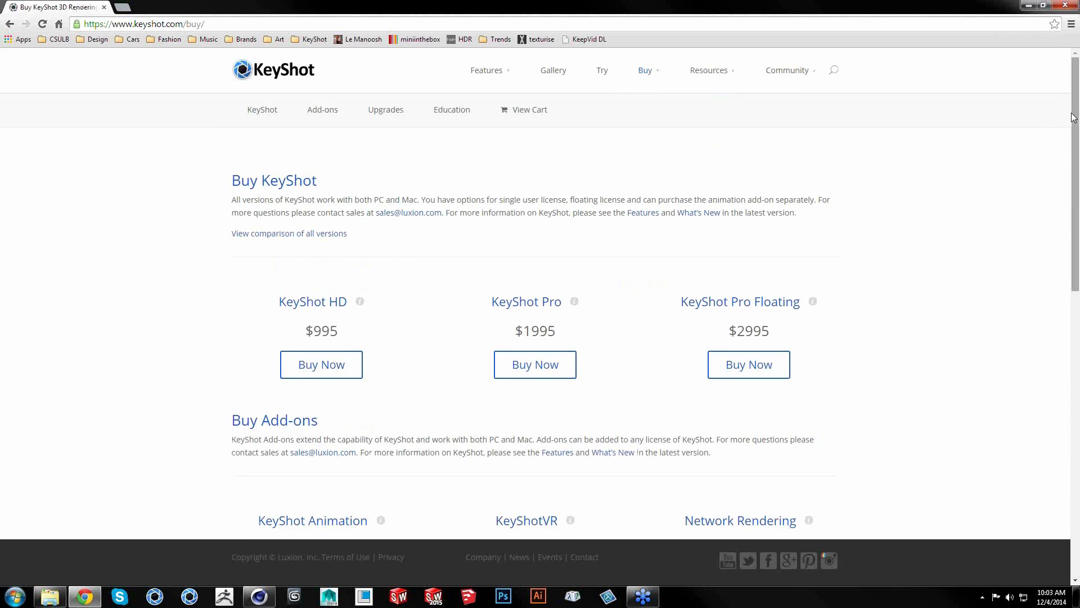
{"action": "scroll", "coordinate": [1064, 237], "scroll_direction": "down", "scroll_amount": 4}
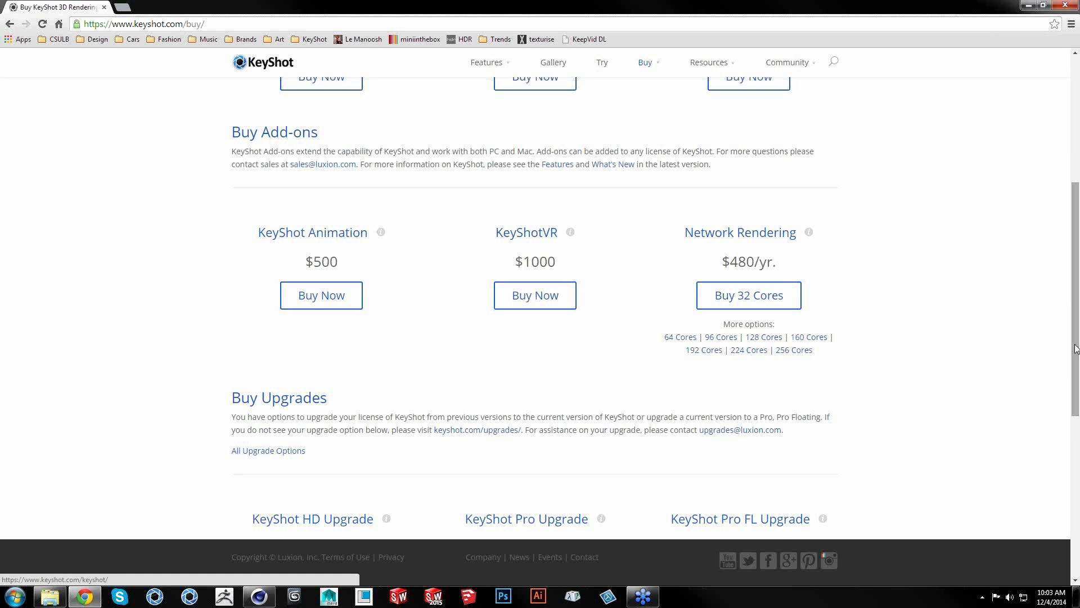
{"action": "left_click_drag", "start_coordinate": [1075, 348], "coordinate": [1078, 138]}
Return to the What's New page and bring up the KeyShot 5.1 feature highlights
{"action": "mouse_move", "coordinate": [485, 70]}
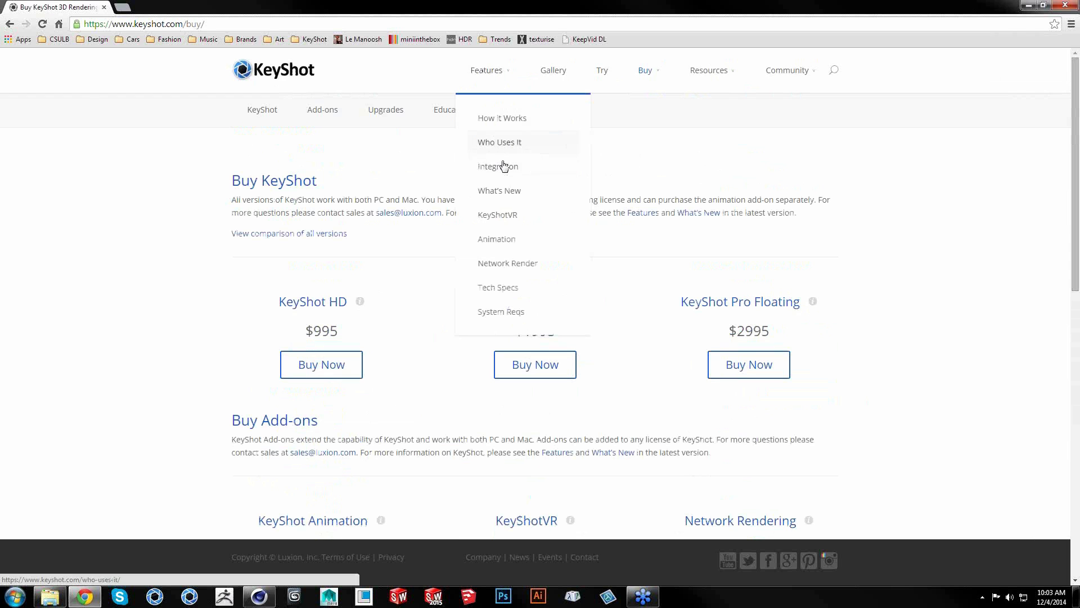
{"action": "left_click", "coordinate": [501, 193]}
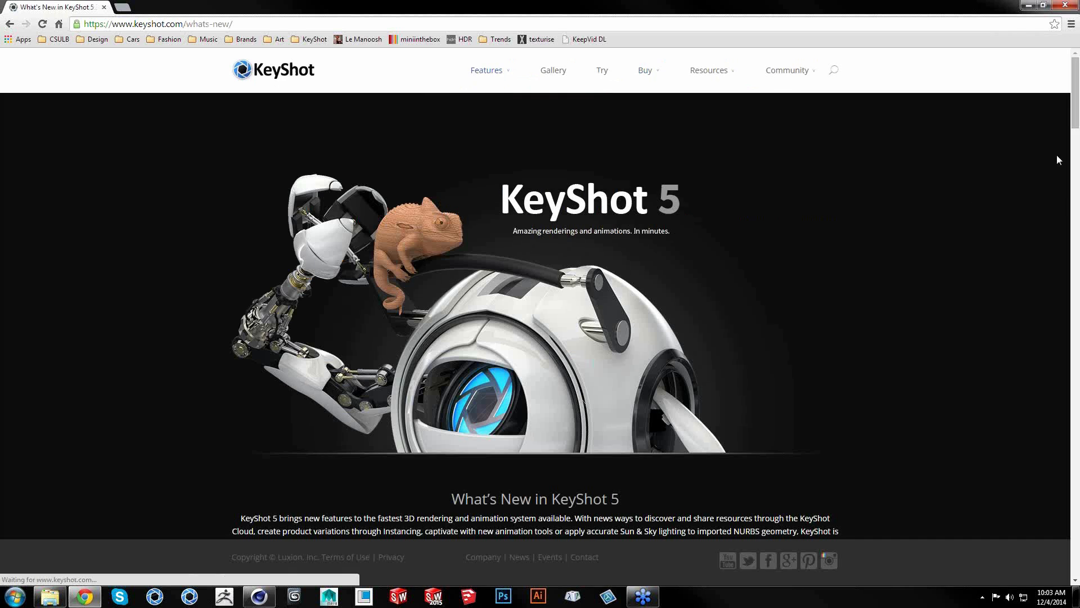
{"action": "left_click_drag", "start_coordinate": [1074, 116], "coordinate": [1072, 216]}
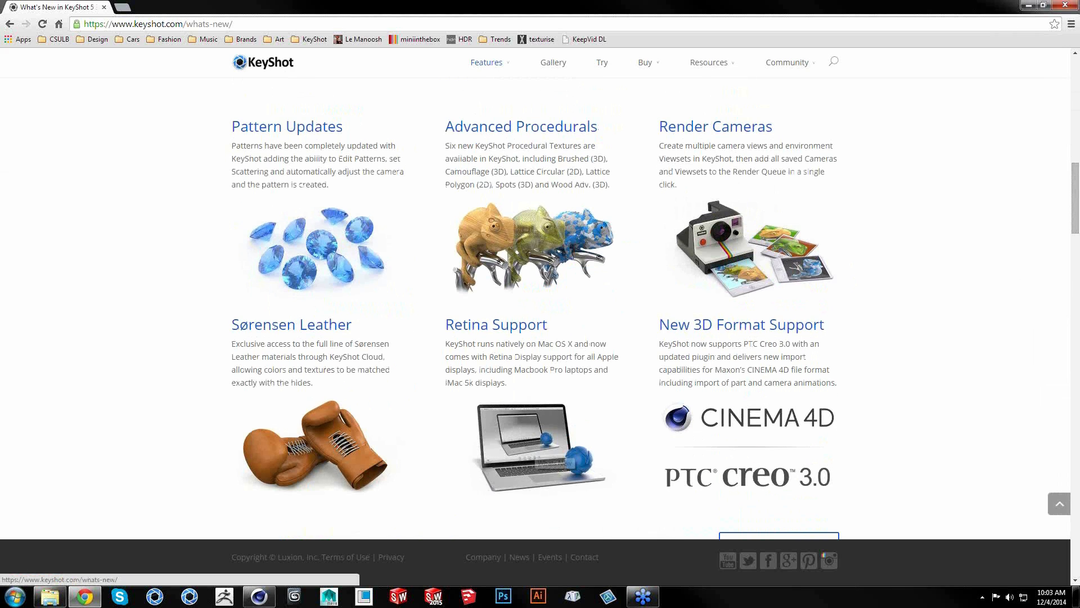
Switch to the 5.1 New Features Webinar folder, show file previews, and compare Retina-mode-off.png with Retina-mode-on.png
{"action": "left_click_drag", "start_coordinate": [0, 304], "coordinate": [484, 0]}
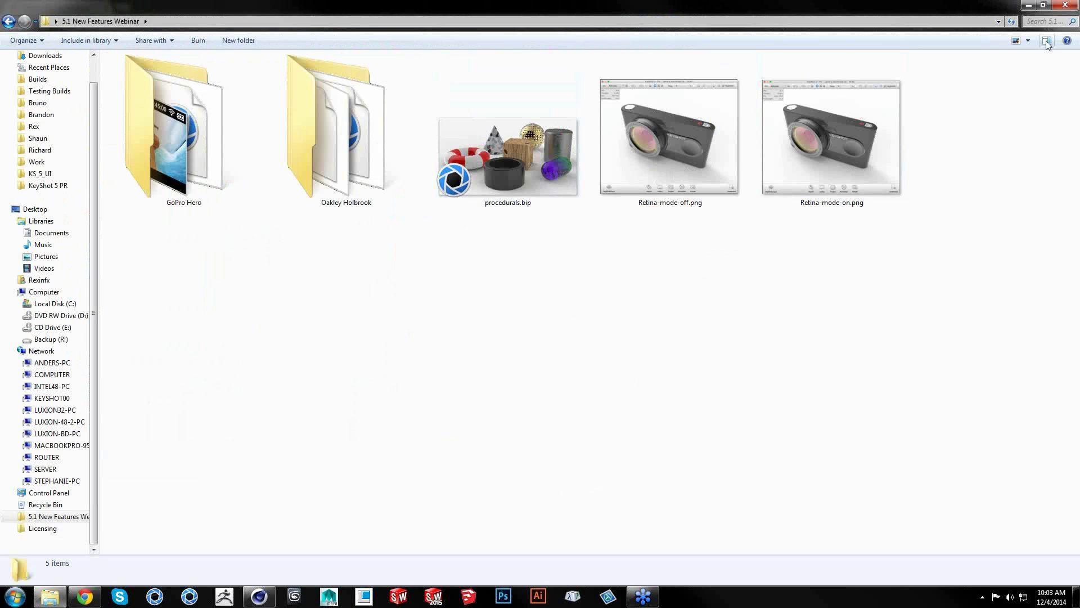
{"action": "left_click", "coordinate": [672, 175]}
{"action": "left_click", "coordinate": [1047, 40]}
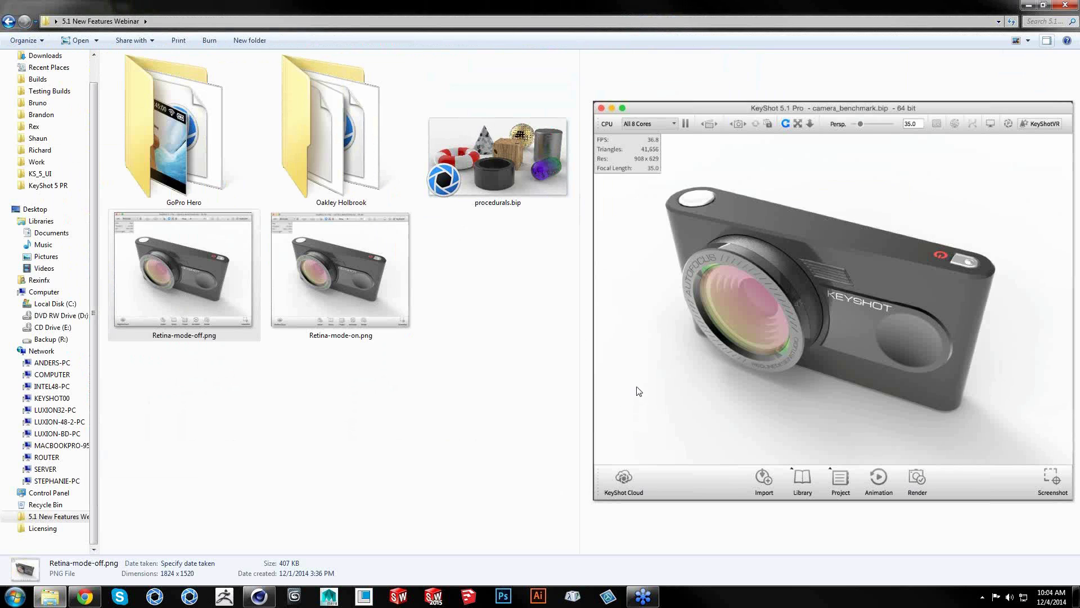
{"action": "left_click", "coordinate": [191, 319]}
{"action": "left_click", "coordinate": [329, 300]}
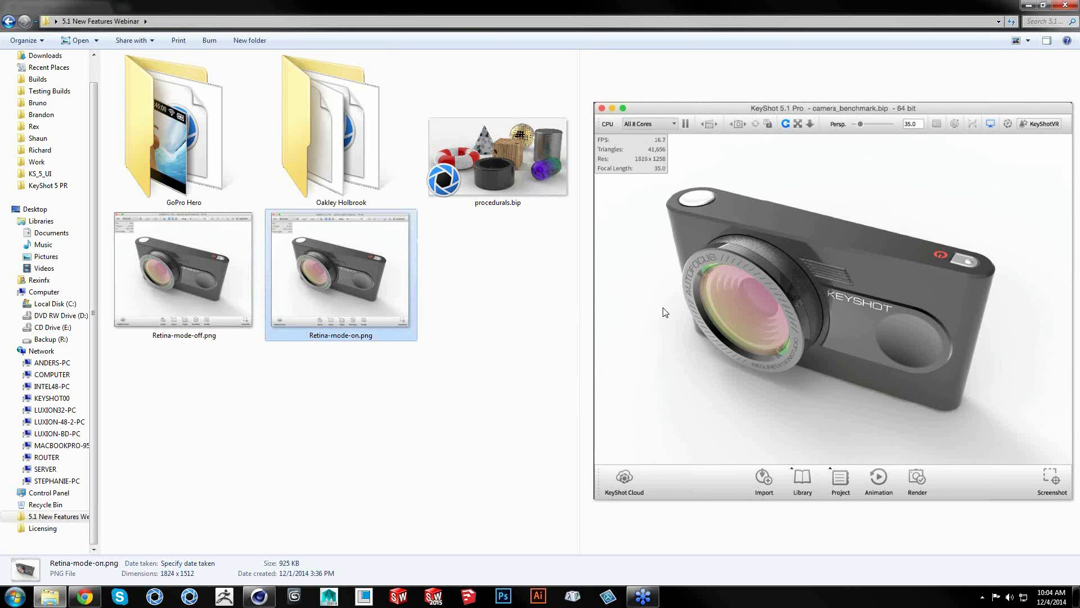
{"action": "left_click", "coordinate": [223, 310]}
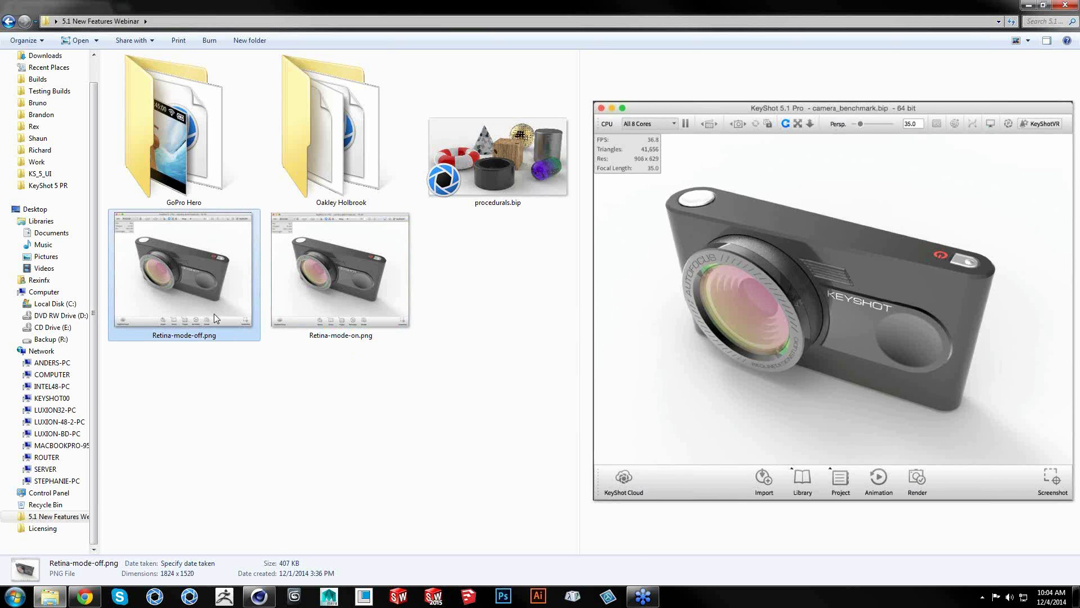
{"action": "mouse_move", "coordinate": [329, 321]}
{"action": "left_click", "coordinate": [369, 276]}
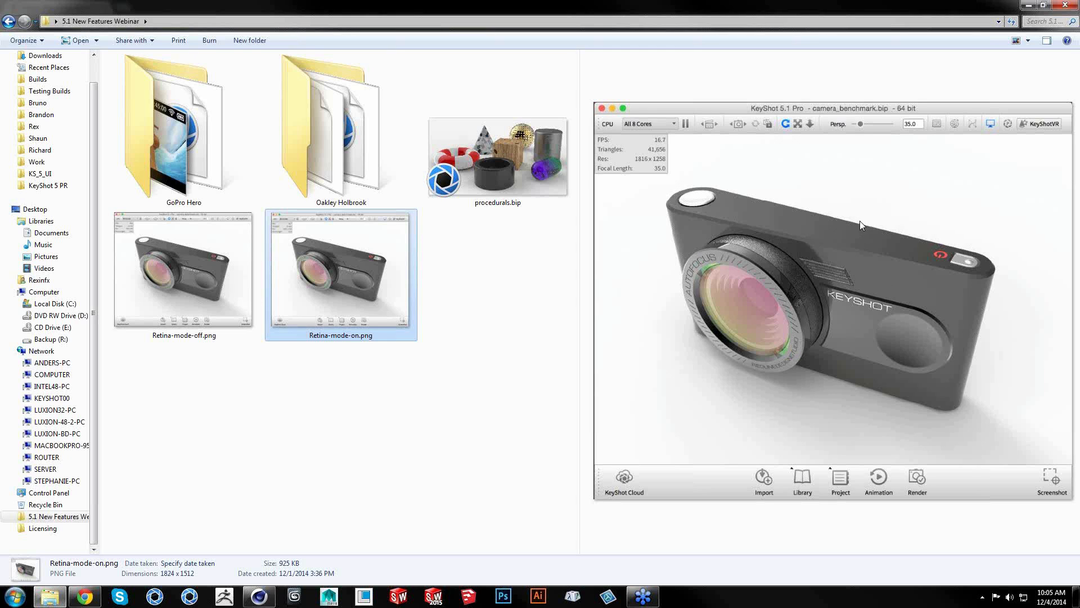
Restore the folder window from full screen and move it away to reveal the 5.1 highlights on the What's New page
{"action": "double_click", "coordinate": [986, 10]}
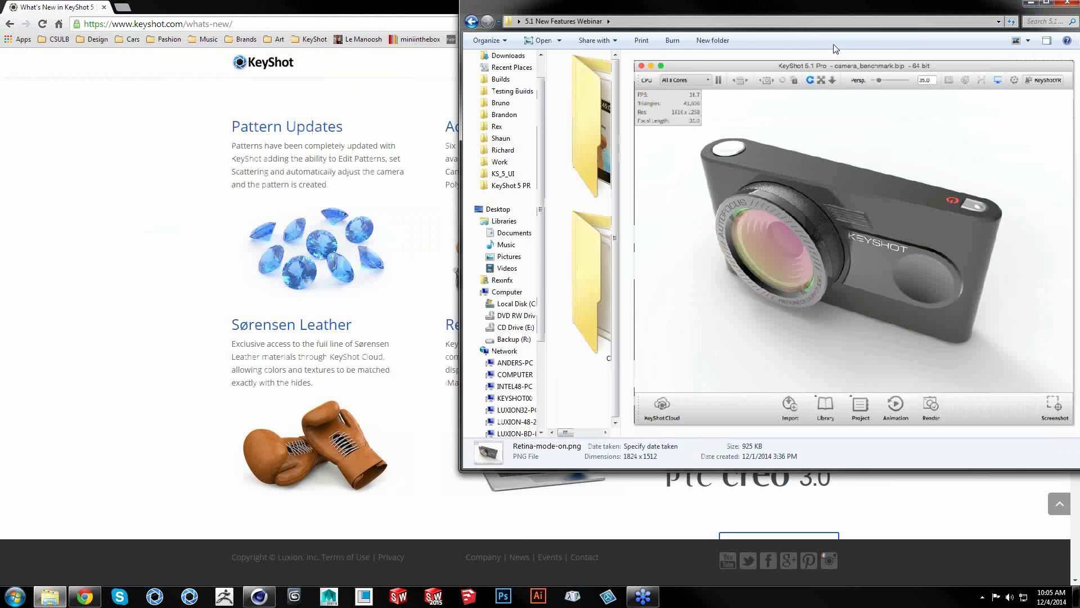
{"action": "left_click_drag", "start_coordinate": [986, 10], "coordinate": [362, 158]}
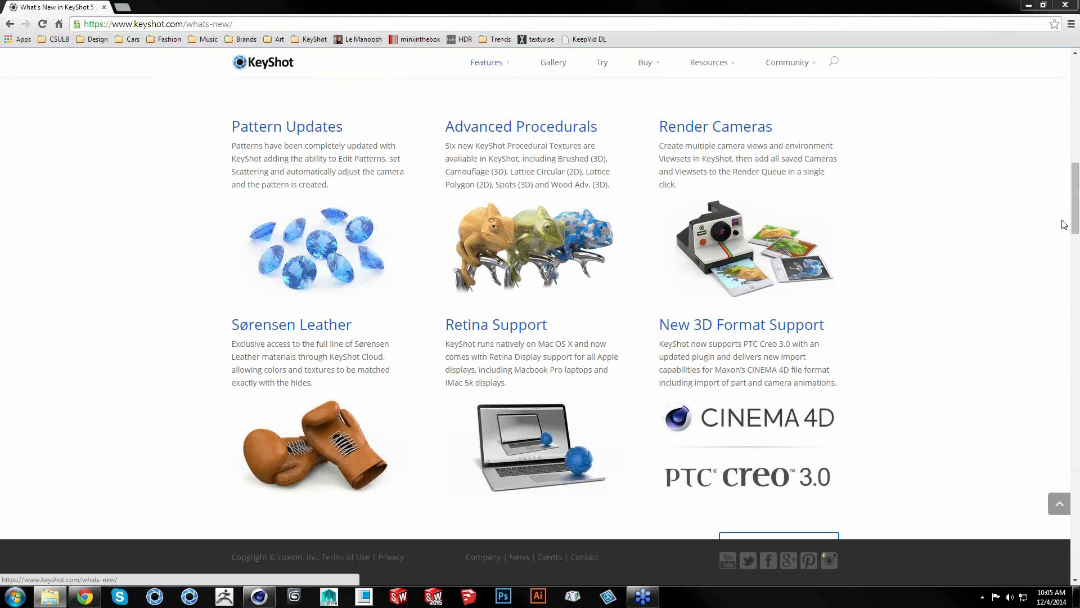
{"action": "left_click_drag", "start_coordinate": [1076, 222], "coordinate": [1076, 224]}
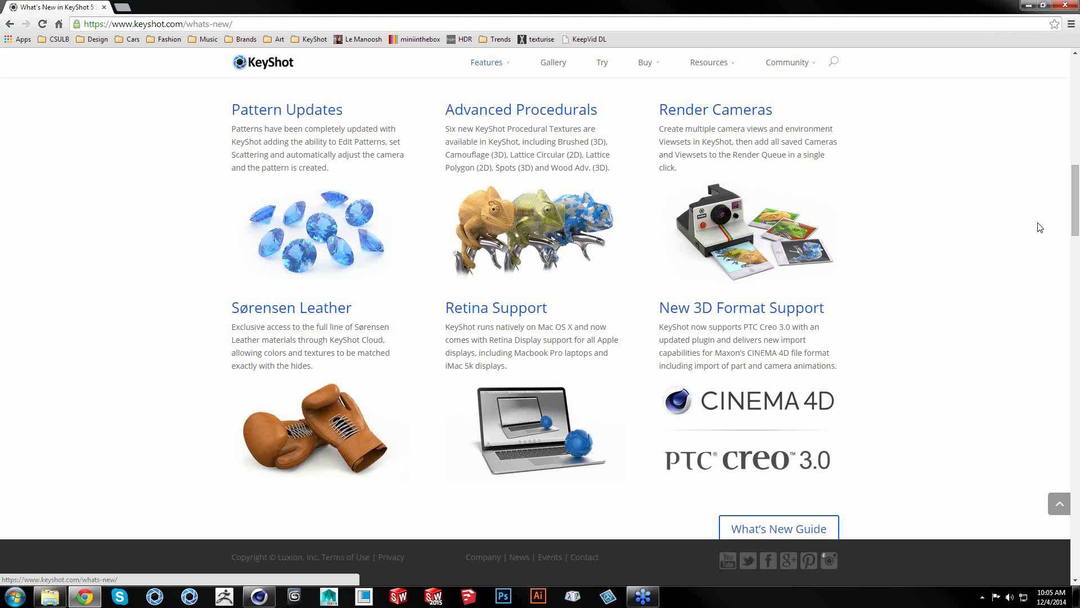
{"action": "left_click_drag", "start_coordinate": [1075, 230], "coordinate": [1075, 229]}
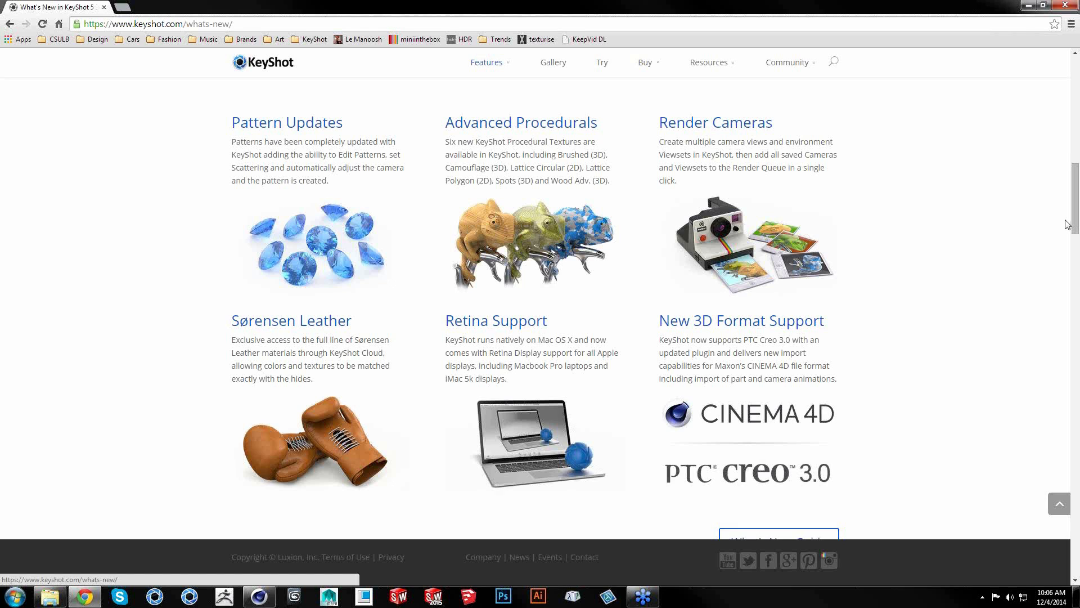
Launch KeyShot 5 maximized, show the animation timeline, and open the recent scene animation.bip
{"action": "left_click", "coordinate": [190, 597]}
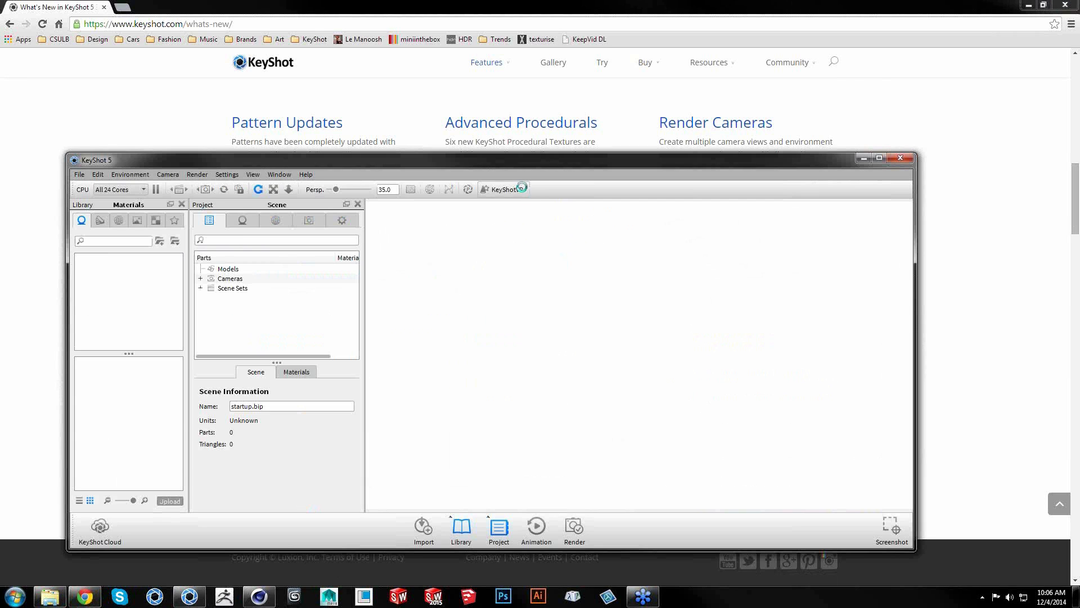
{"action": "double_click", "coordinate": [512, 164]}
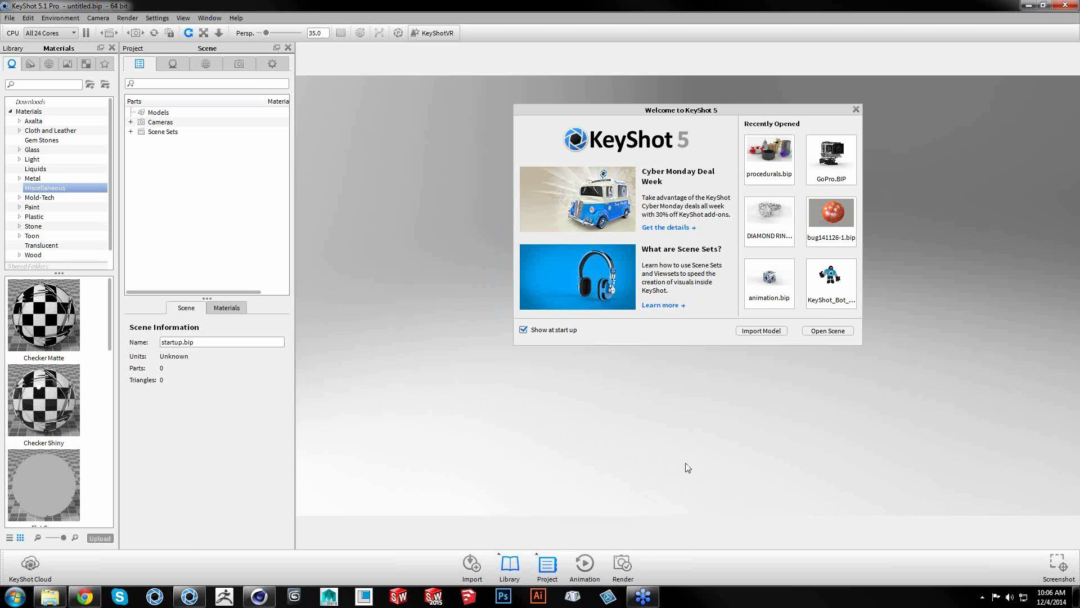
{"action": "left_click", "coordinate": [584, 564]}
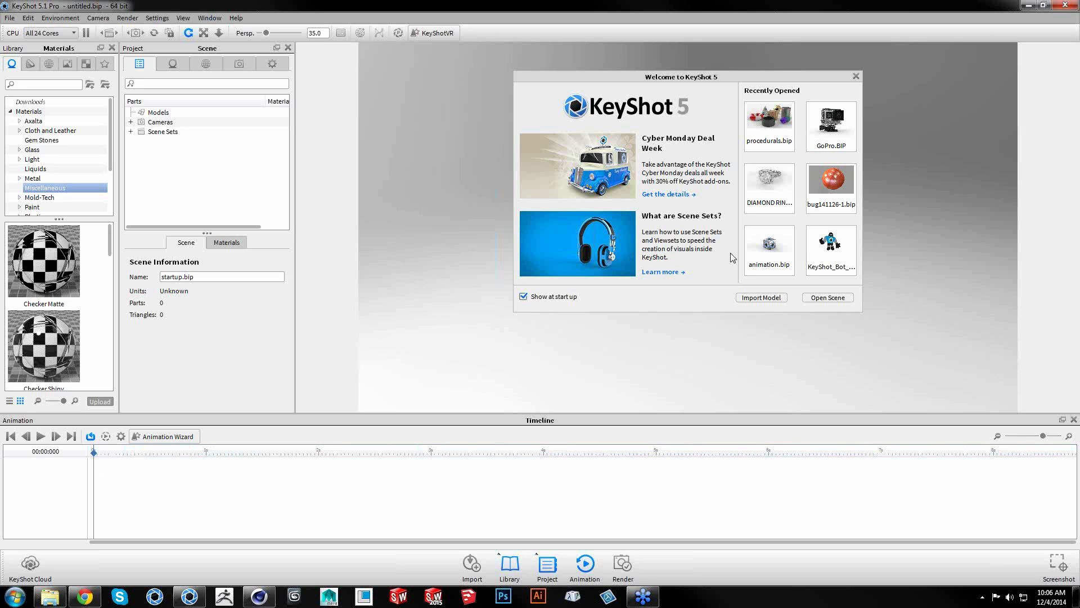
{"action": "left_click", "coordinate": [767, 247]}
{"action": "left_click", "coordinate": [565, 305]}
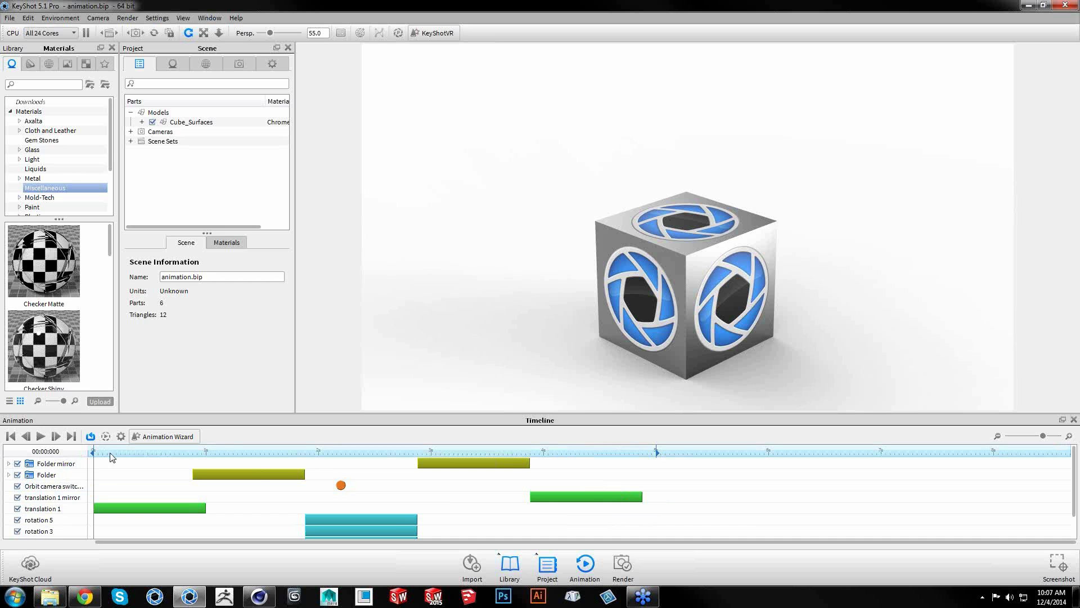
Scrub through the cube animation on the timeline and return the playhead to the start
{"action": "left_click_drag", "start_coordinate": [104, 458], "coordinate": [645, 480]}
{"action": "left_click_drag", "start_coordinate": [381, 479], "coordinate": [80, 480]}
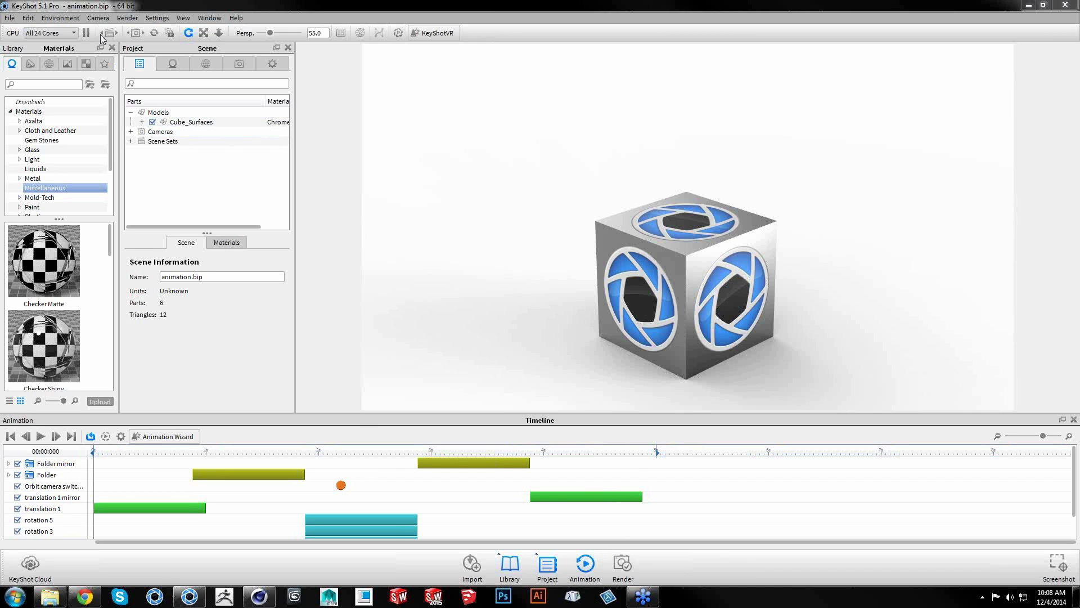
Pause the real-time render and quit KeyShot
{"action": "key", "text": "shift+p"}
{"action": "left_click", "coordinate": [1065, 5]}
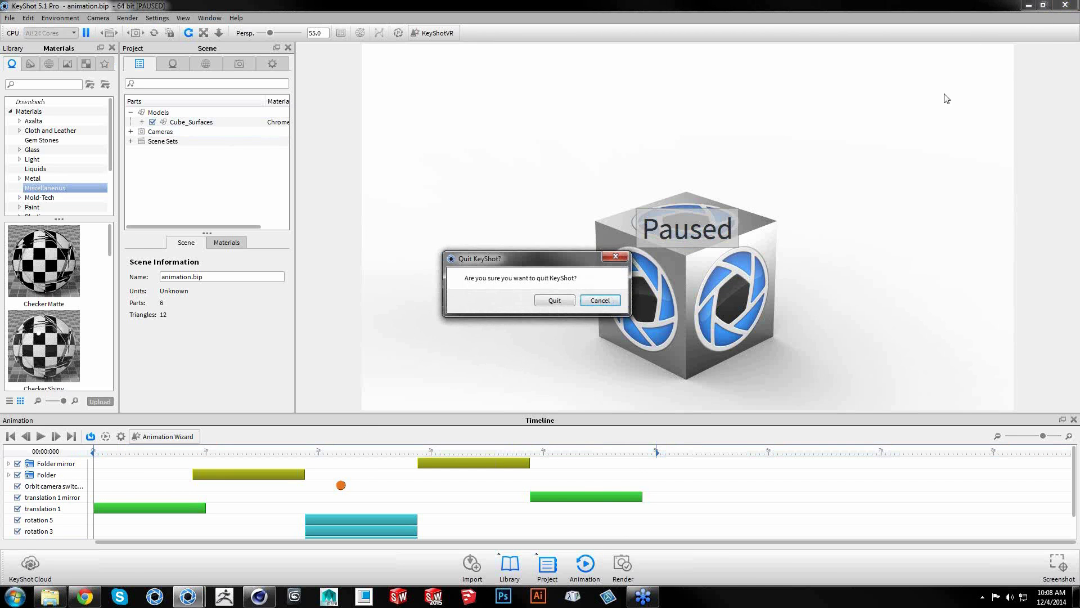
{"action": "left_click", "coordinate": [555, 301]}
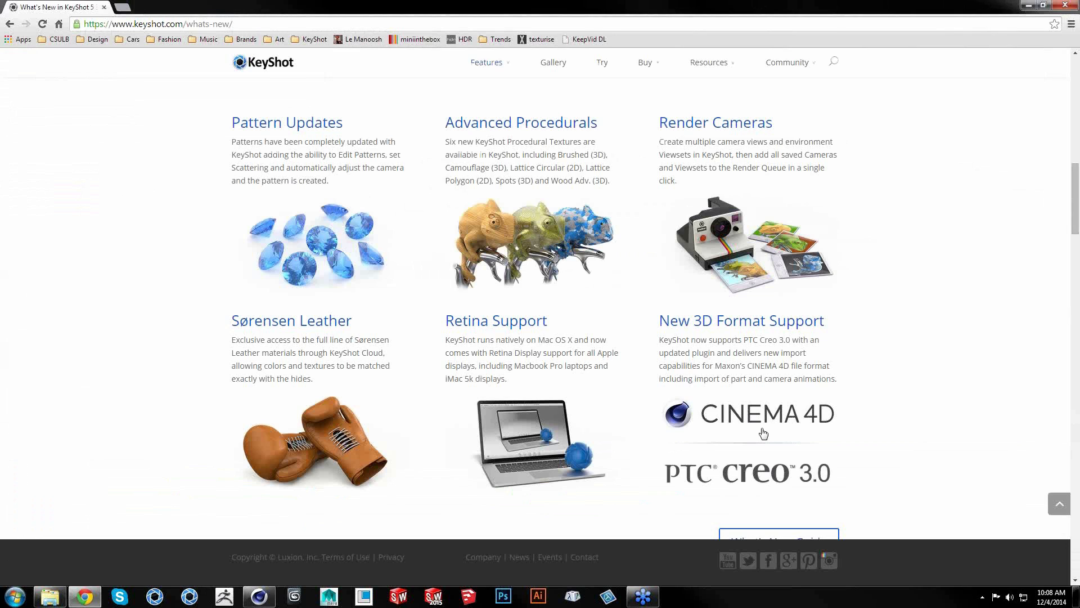
Launch Cinema 4D and locate the Save Project for Melange command
{"action": "left_click", "coordinate": [265, 604]}
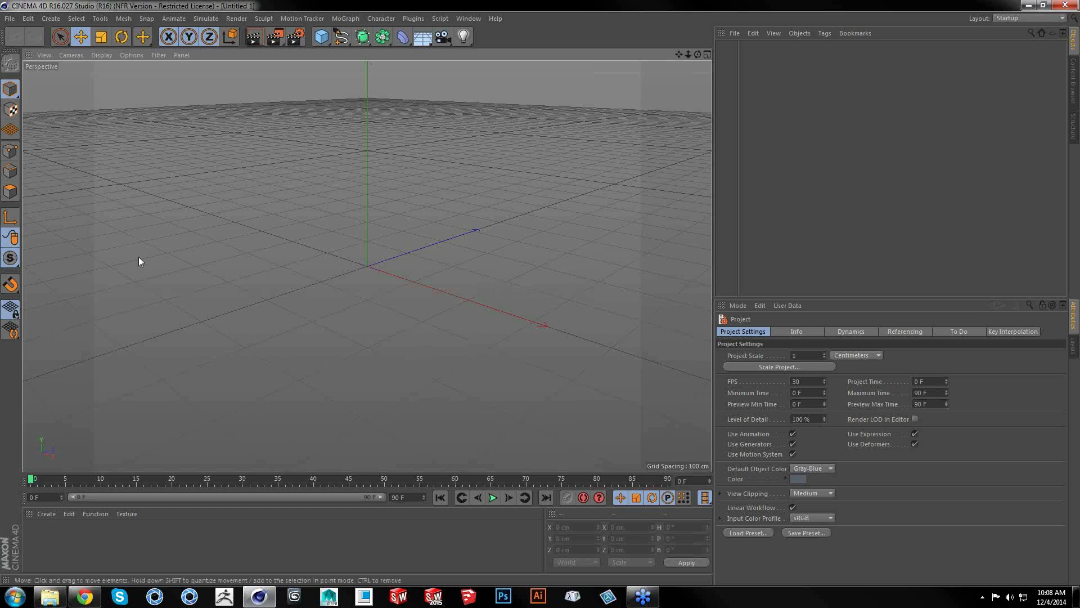
{"action": "left_click", "coordinate": [9, 19]}
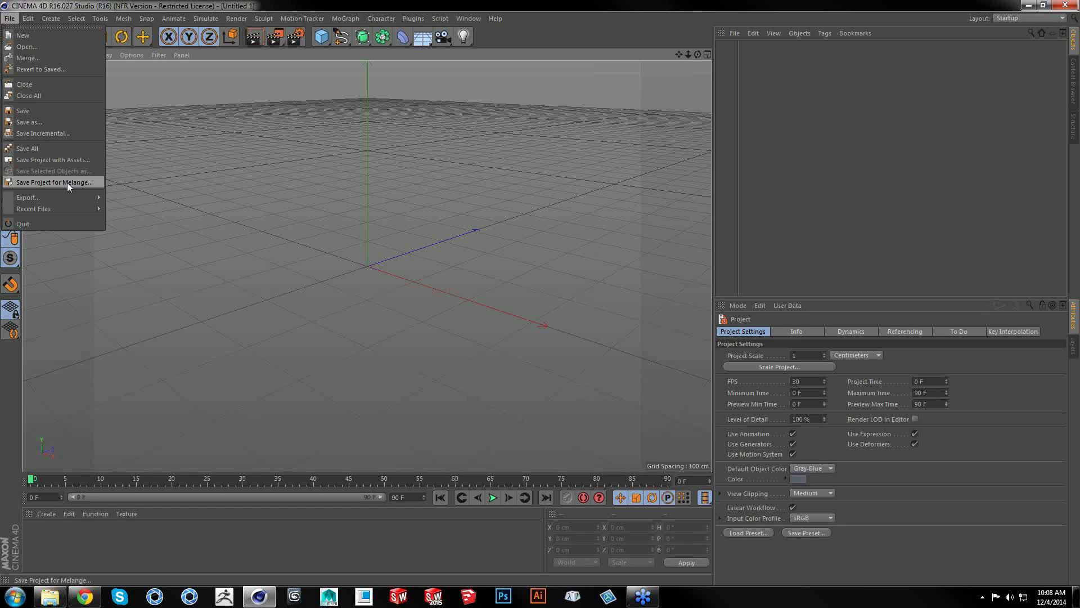
Review the Save Animation for Melange option in the Files preferences, then close the preferences and Cinema 4D
{"action": "mouse_move", "coordinate": [26, 21]}
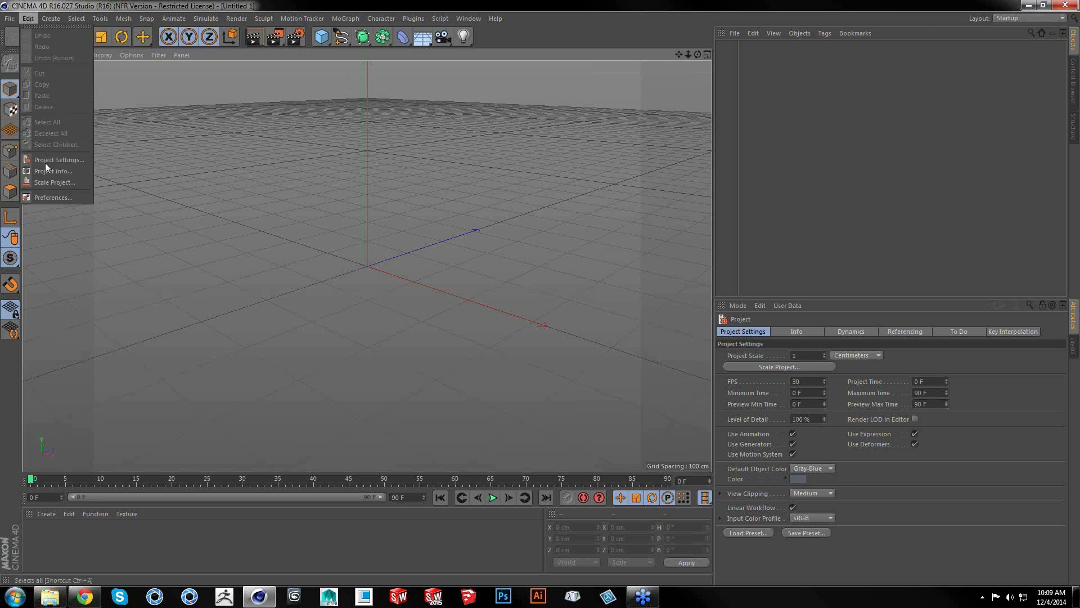
{"action": "left_click", "coordinate": [50, 195]}
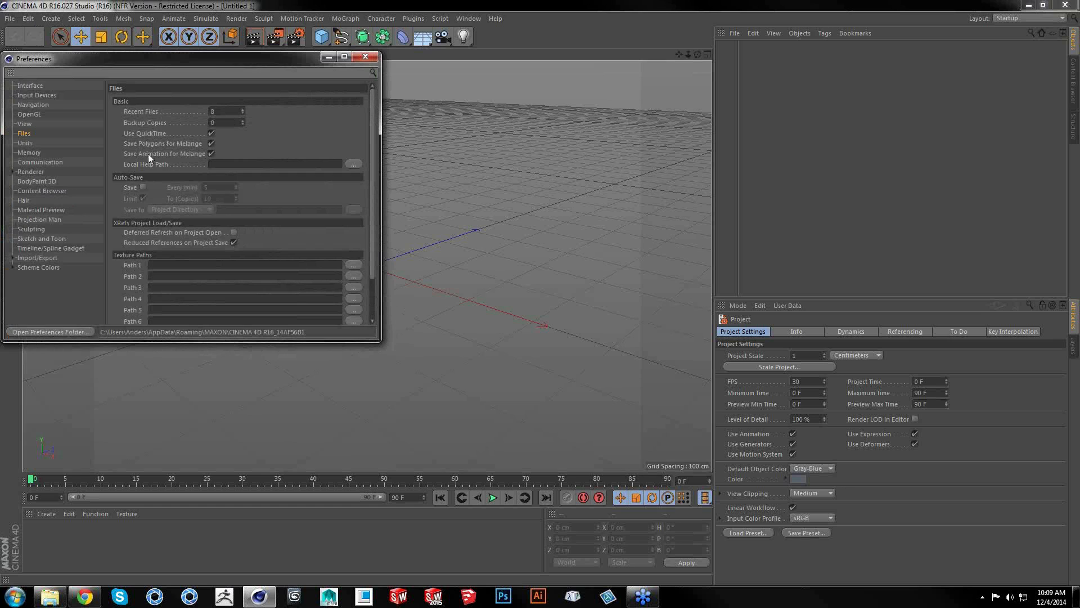
{"action": "left_click", "coordinate": [211, 154]}
{"action": "left_click", "coordinate": [365, 56]}
{"action": "left_click", "coordinate": [1067, 5]}
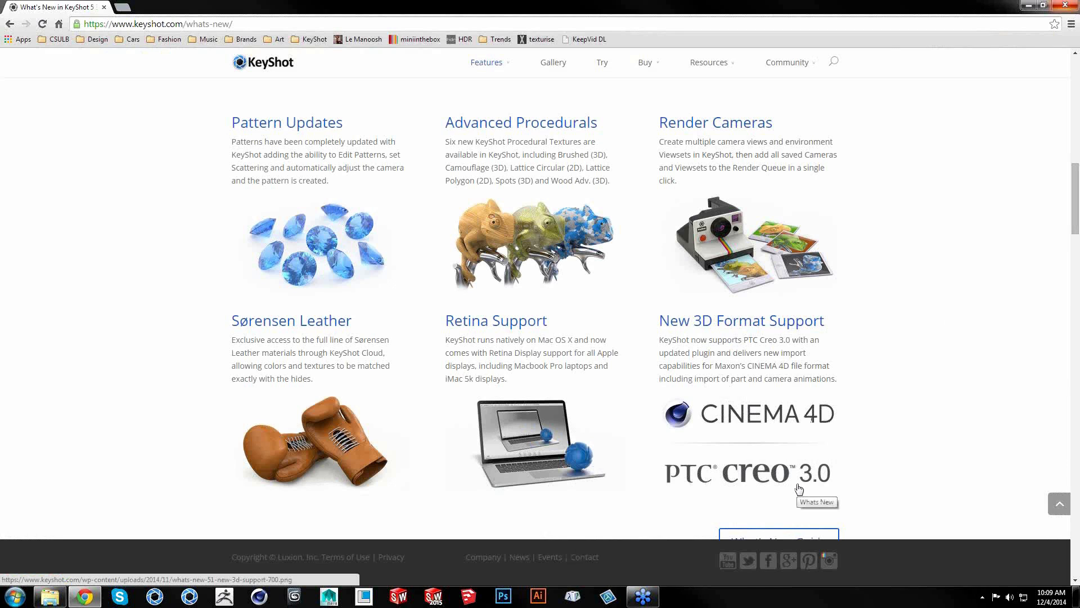
View the Luxion plugins on the KeyShot Plugins download page, then close the browser
{"action": "scroll", "coordinate": [1078, 157], "scroll_direction": "up", "scroll_amount": 1}
{"action": "left_click_drag", "start_coordinate": [1079, 158], "coordinate": [1073, 56]}
{"action": "mouse_move", "coordinate": [714, 78]}
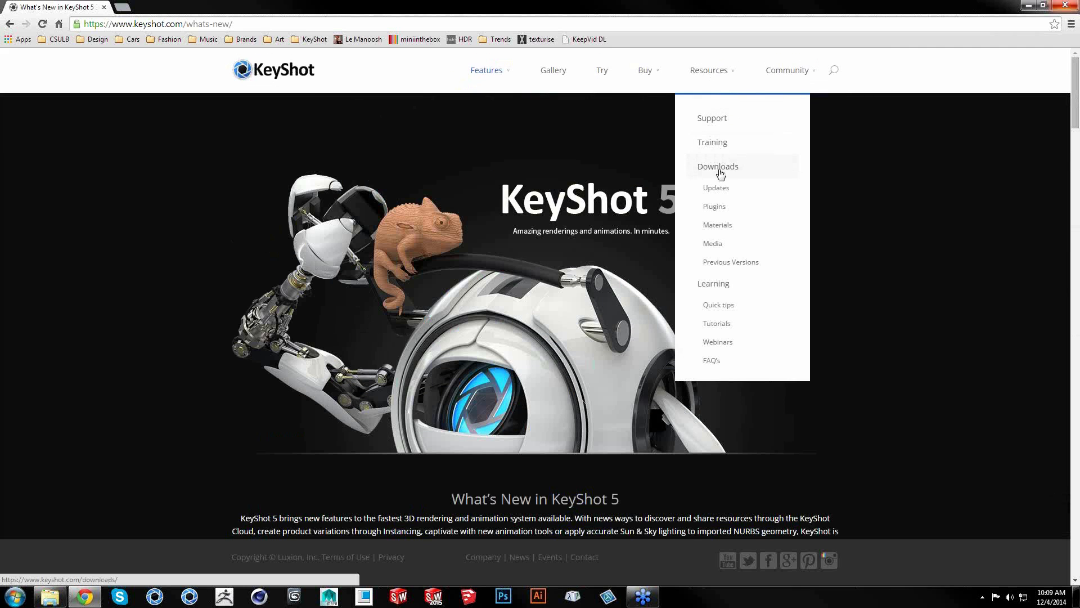
{"action": "left_click", "coordinate": [715, 207]}
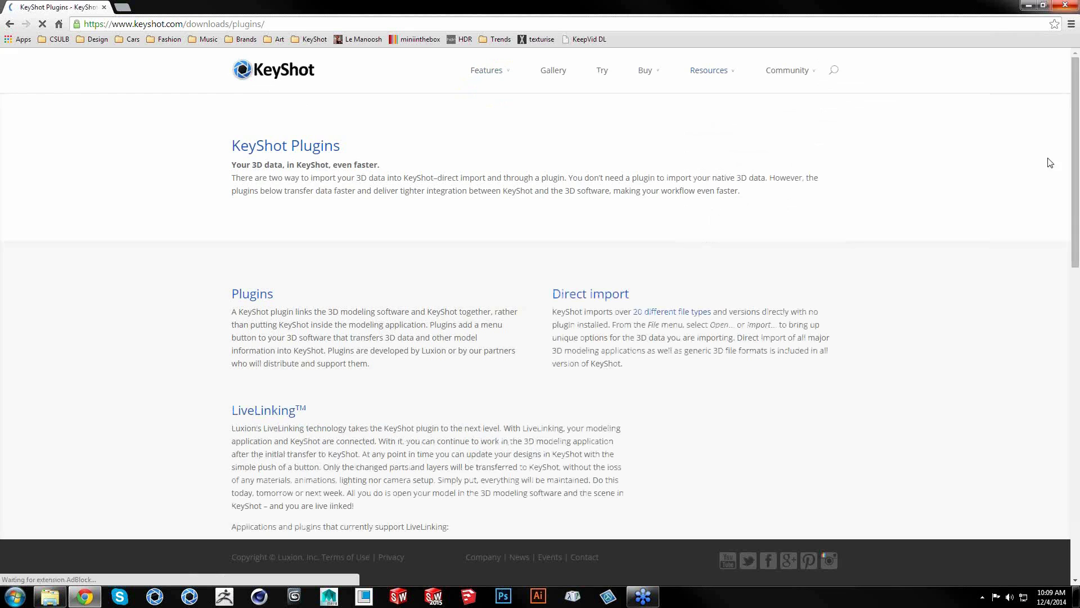
{"action": "left_click_drag", "start_coordinate": [1077, 123], "coordinate": [1077, 307]}
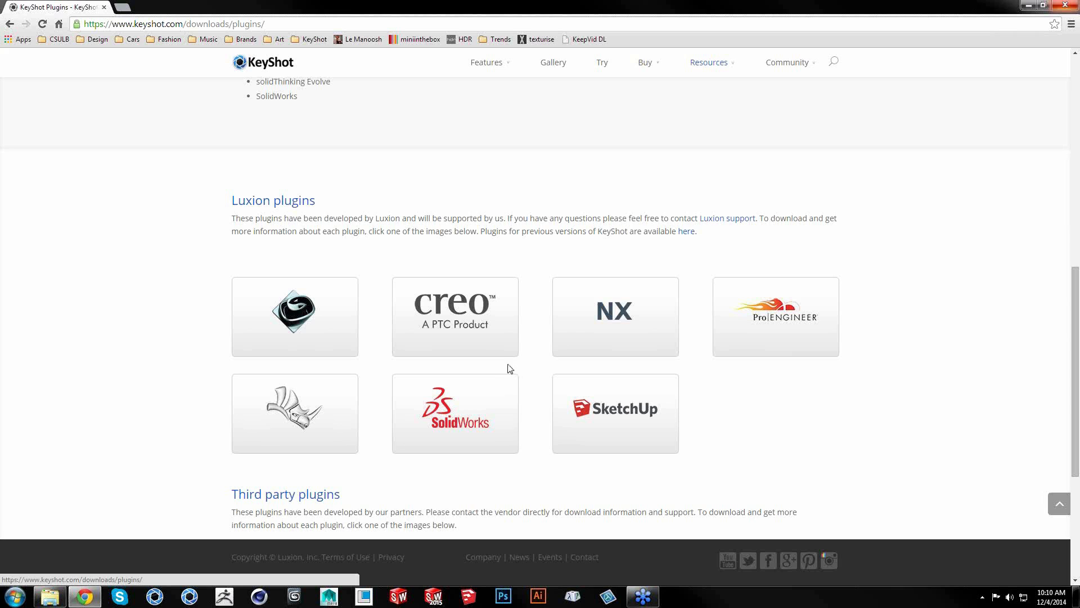
{"action": "left_click", "coordinate": [104, 8]}
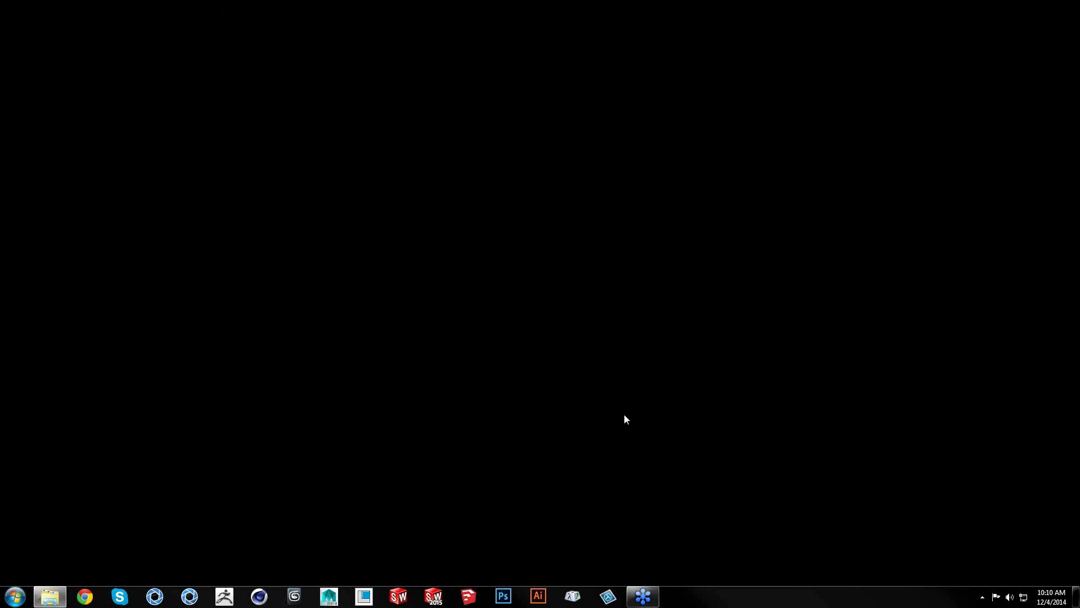
Launch KeyShot, open the recent scene GoPro.BIP while discarding changes, and close the animation timeline
{"action": "left_click", "coordinate": [189, 597]}
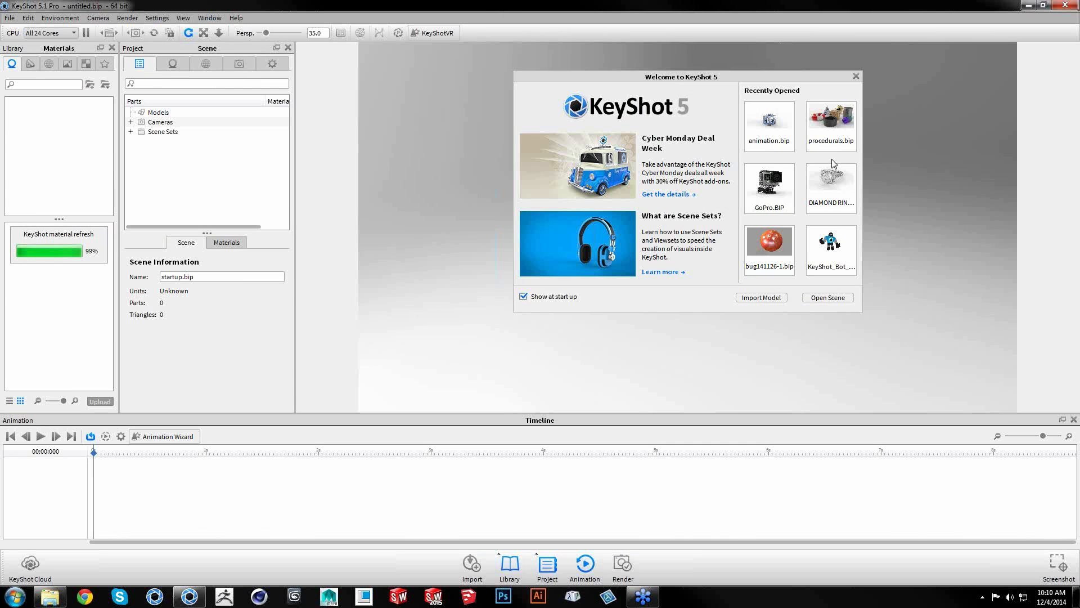
{"action": "left_click", "coordinate": [777, 179]}
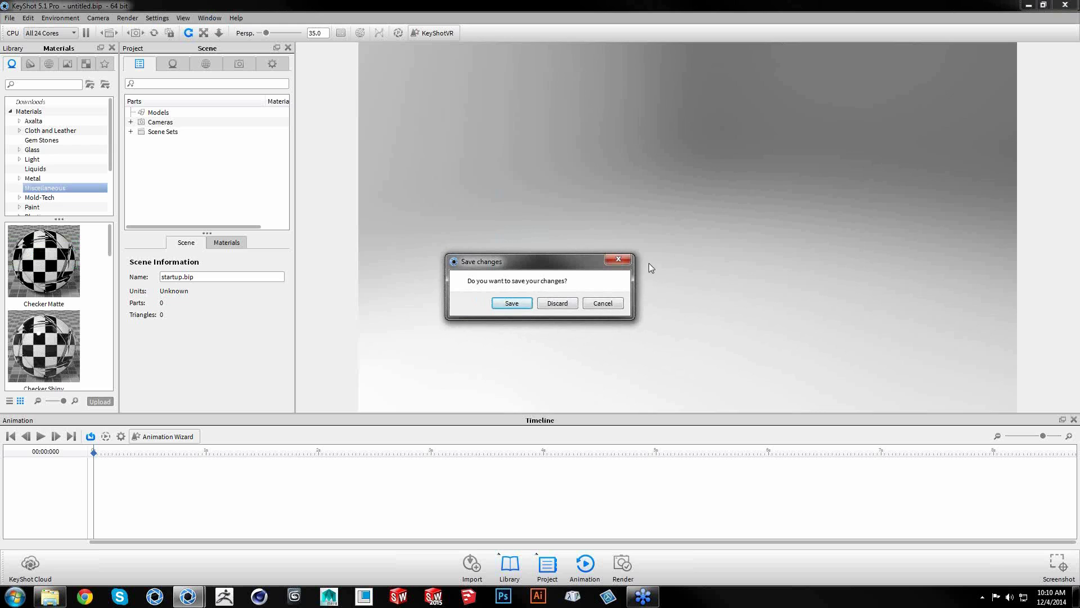
{"action": "left_click", "coordinate": [565, 301]}
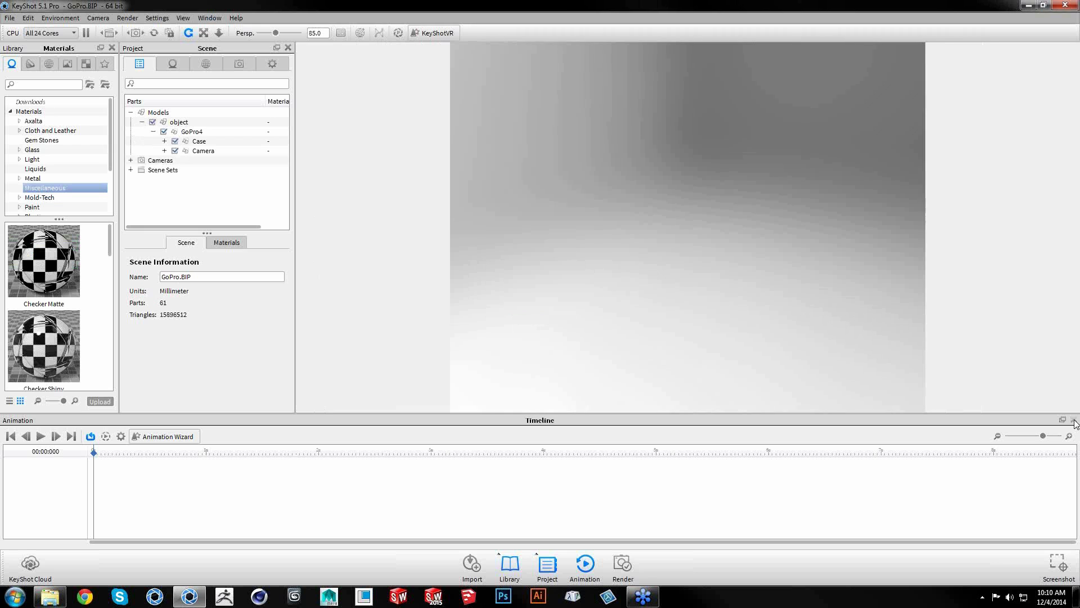
{"action": "left_click", "coordinate": [1074, 420]}
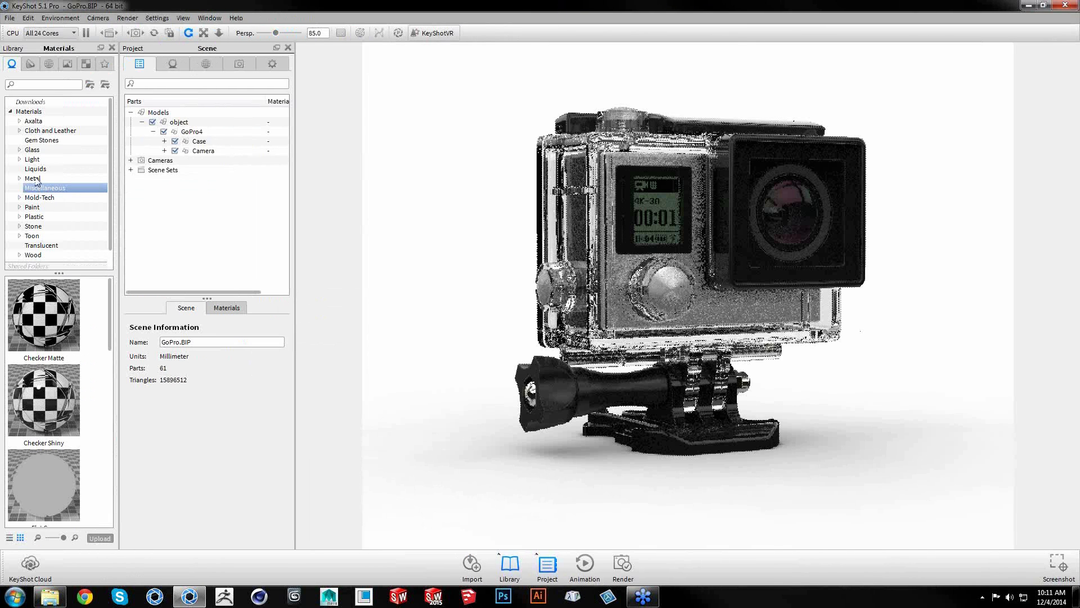
Place the 5.1 New Features Webinar folder window over KeyShot and hide its preview pane
{"action": "left_click_drag", "start_coordinate": [0, 189], "coordinate": [367, 52]}
{"action": "left_click", "coordinate": [713, 85]}
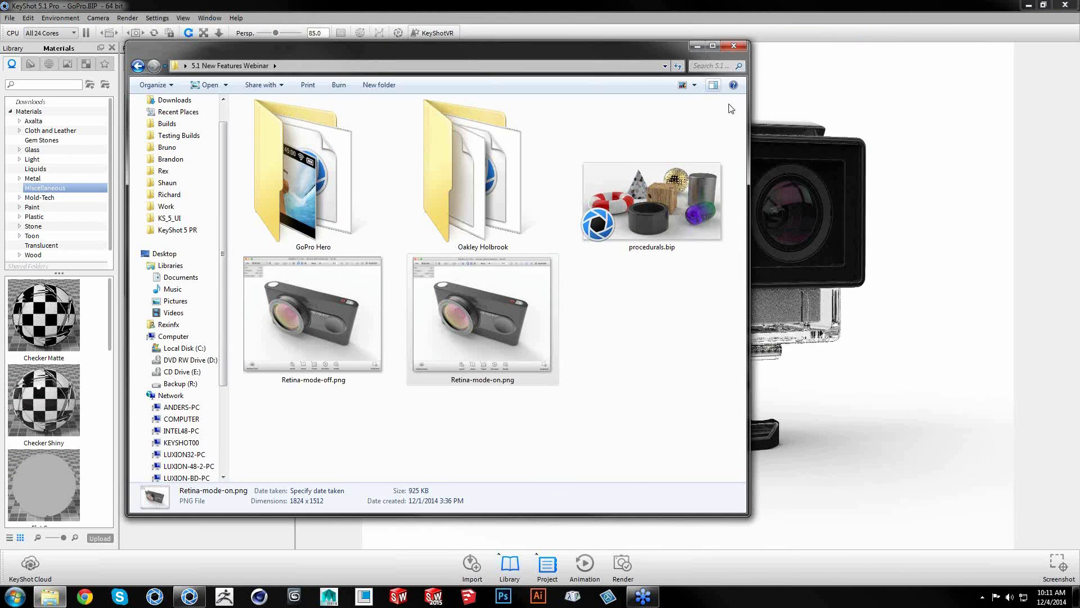
{"action": "left_click", "coordinate": [675, 355]}
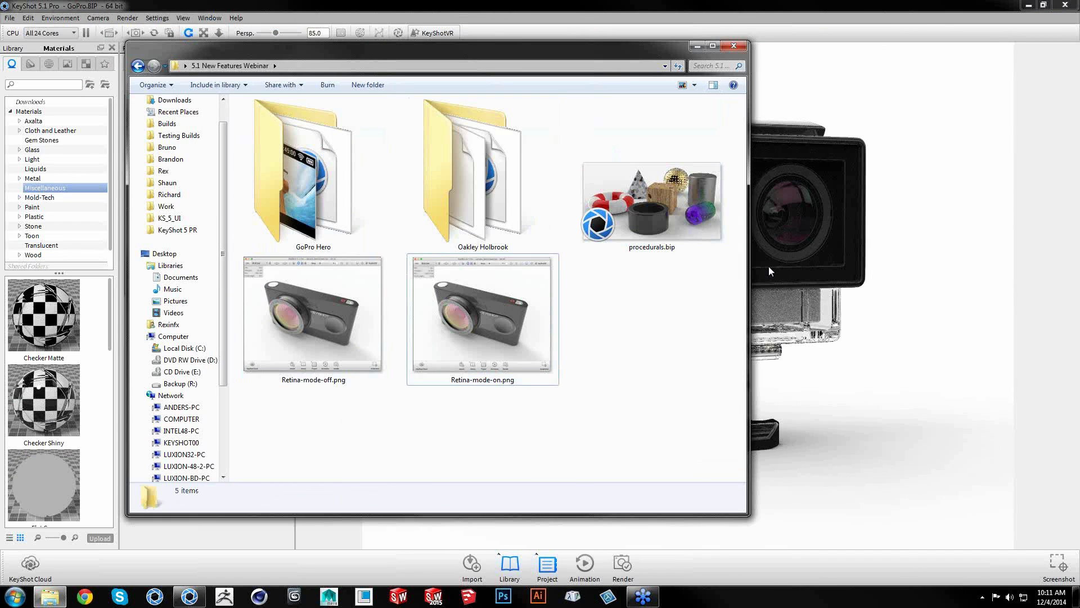
{"action": "left_click_drag", "start_coordinate": [580, 57], "coordinate": [600, 59]}
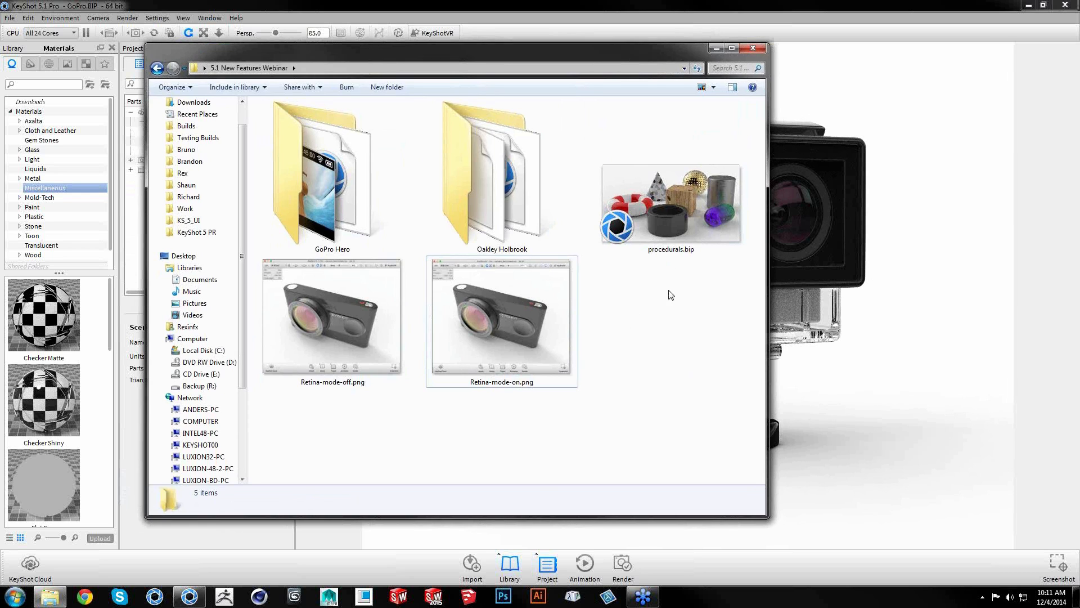
Examine the procedurals.bip thumbnail and the folder's Extra Large Icons view setting
{"action": "left_click", "coordinate": [693, 224]}
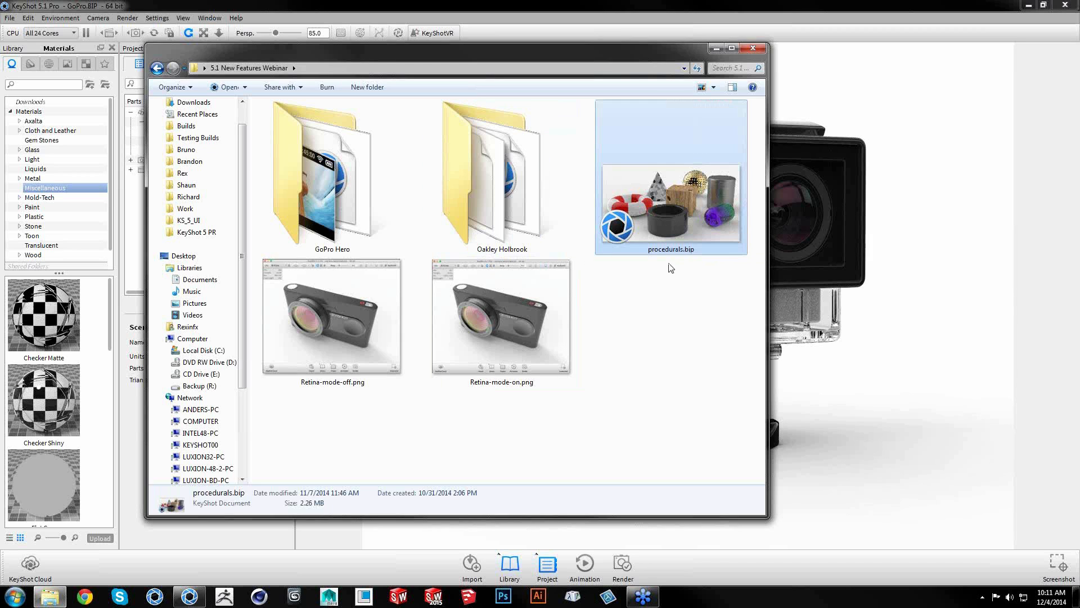
{"action": "left_click", "coordinate": [713, 87]}
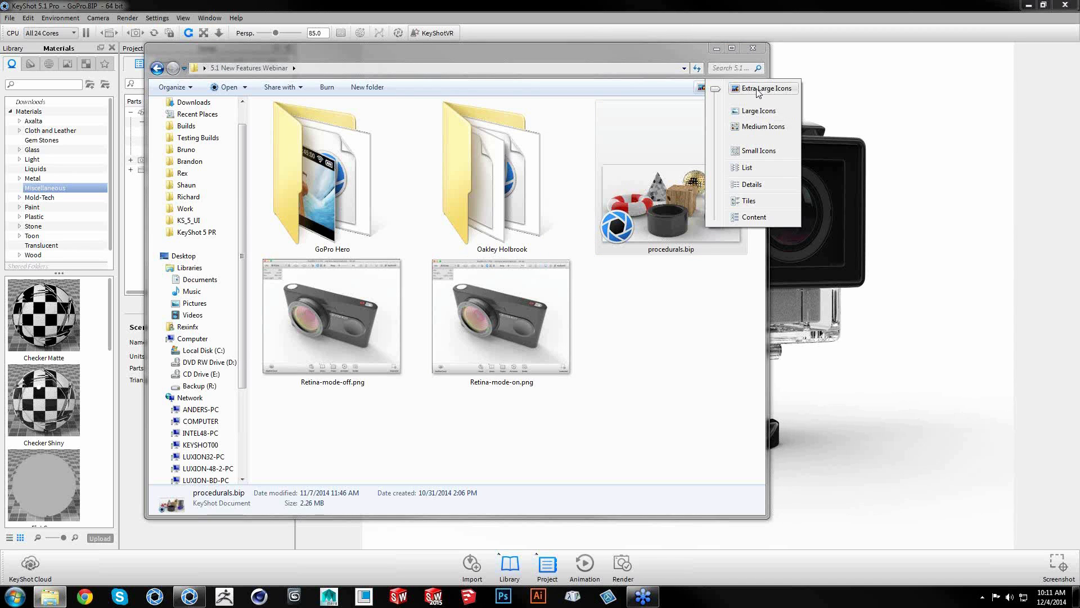
{"action": "mouse_move", "coordinate": [716, 90]}
{"action": "left_mouse_down"}
{"action": "mouse_move", "coordinate": [722, 151]}
{"action": "mouse_move", "coordinate": [729, 92]}
{"action": "left_mouse_up"}
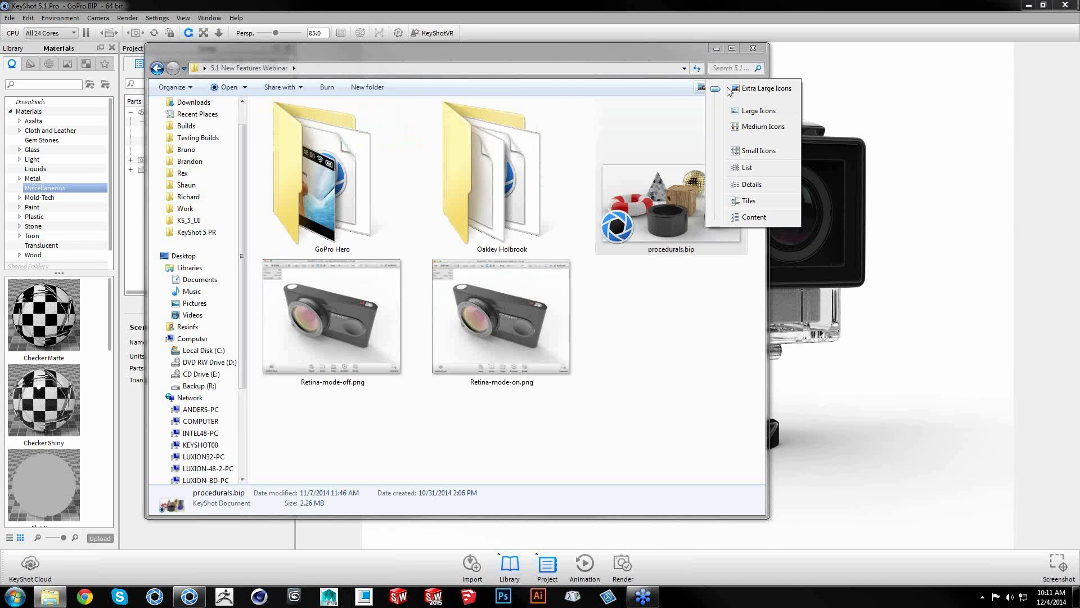
{"action": "left_click", "coordinate": [642, 380]}
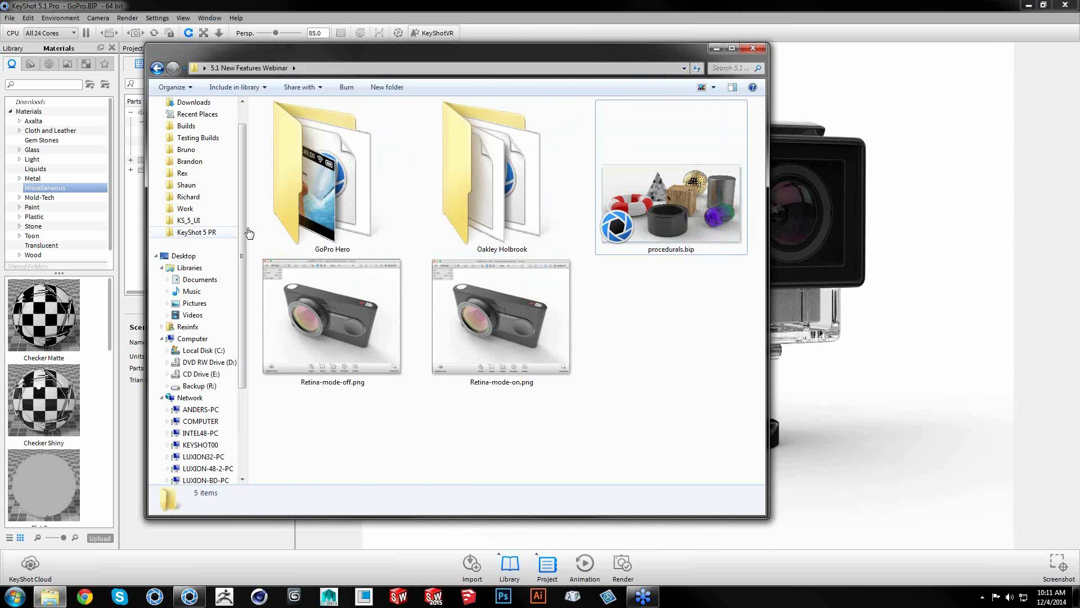
Search the Work folder for .bip to view the scene file thumbnails
{"action": "left_click", "coordinate": [206, 211]}
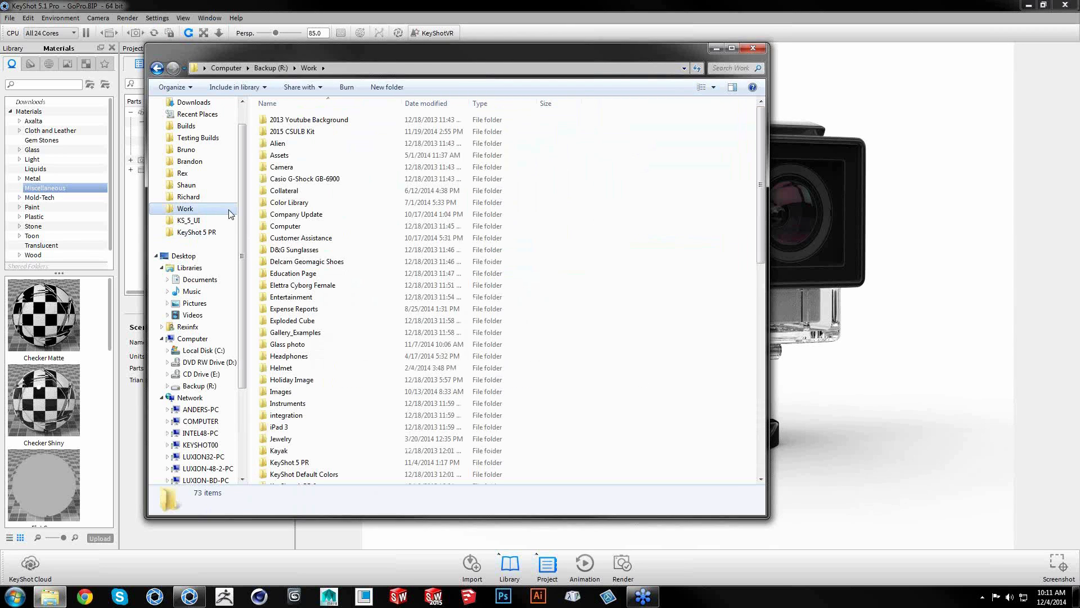
{"action": "left_click", "coordinate": [724, 68]}
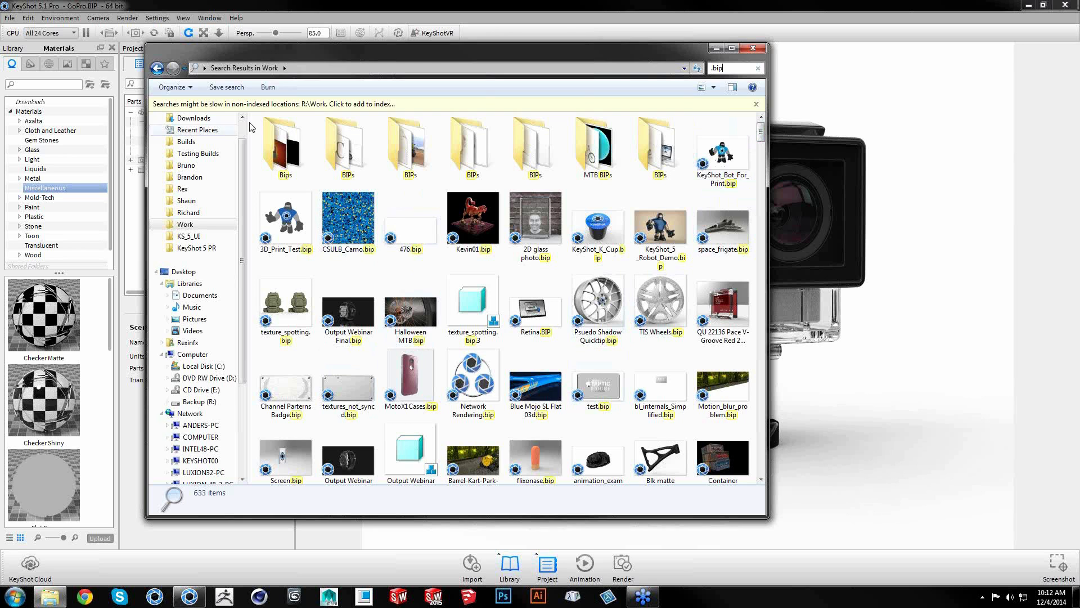
Return the folder window to the Desktop location and move it away from the KeyShot scene
{"action": "left_click_drag", "start_coordinate": [241, 165], "coordinate": [241, 141]}
{"action": "left_click", "coordinate": [198, 139]}
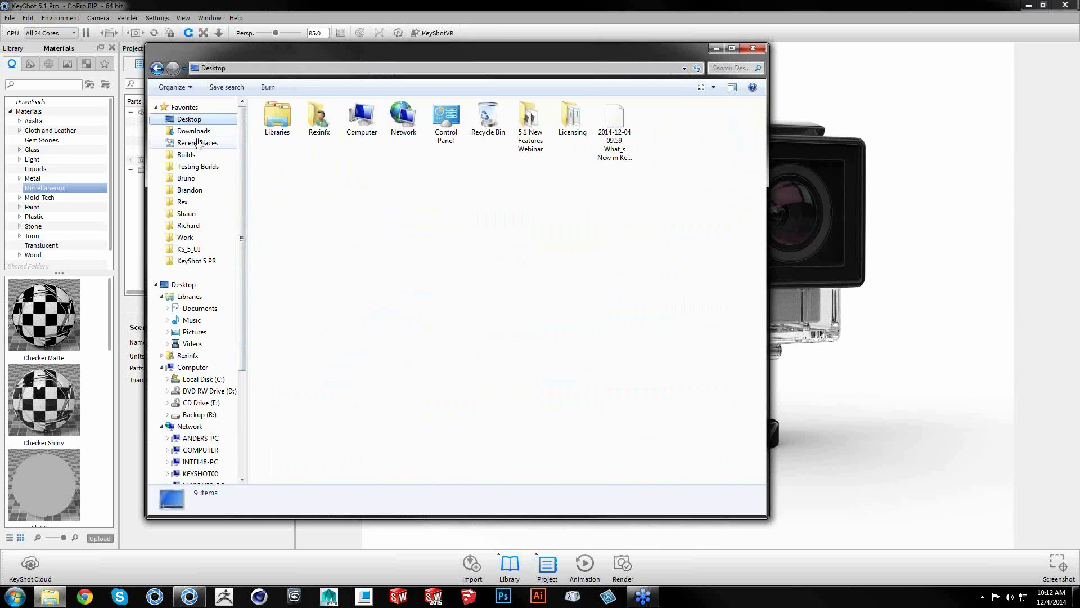
{"action": "left_click_drag", "start_coordinate": [669, 55], "coordinate": [0, 118]}
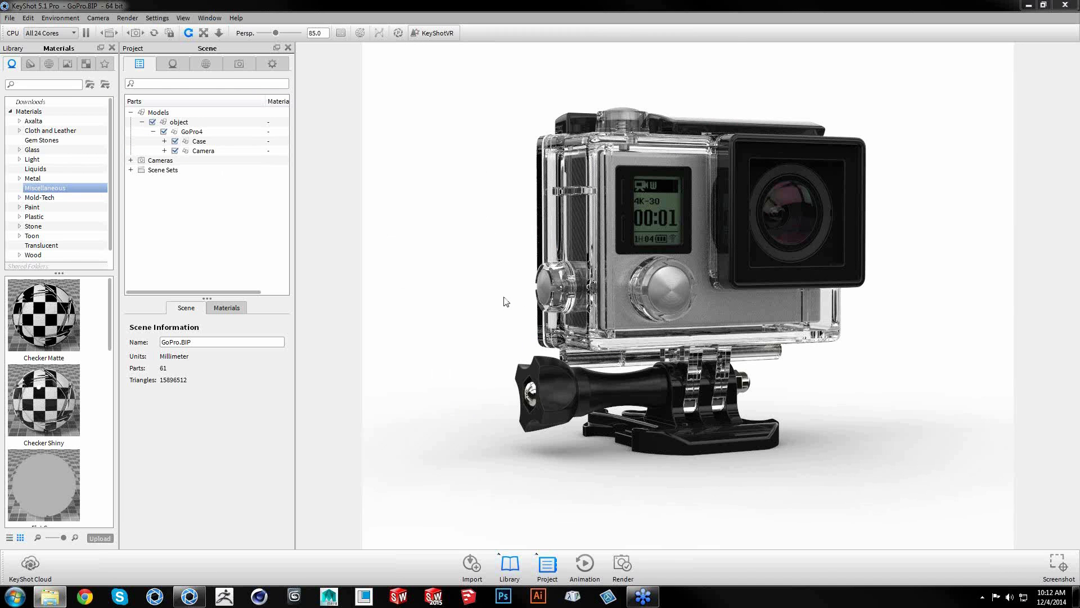
Hide the Case group of the GoPro4 model, with the camera's back display facing the view
{"action": "left_click_drag", "start_coordinate": [656, 251], "coordinate": [660, 215]}
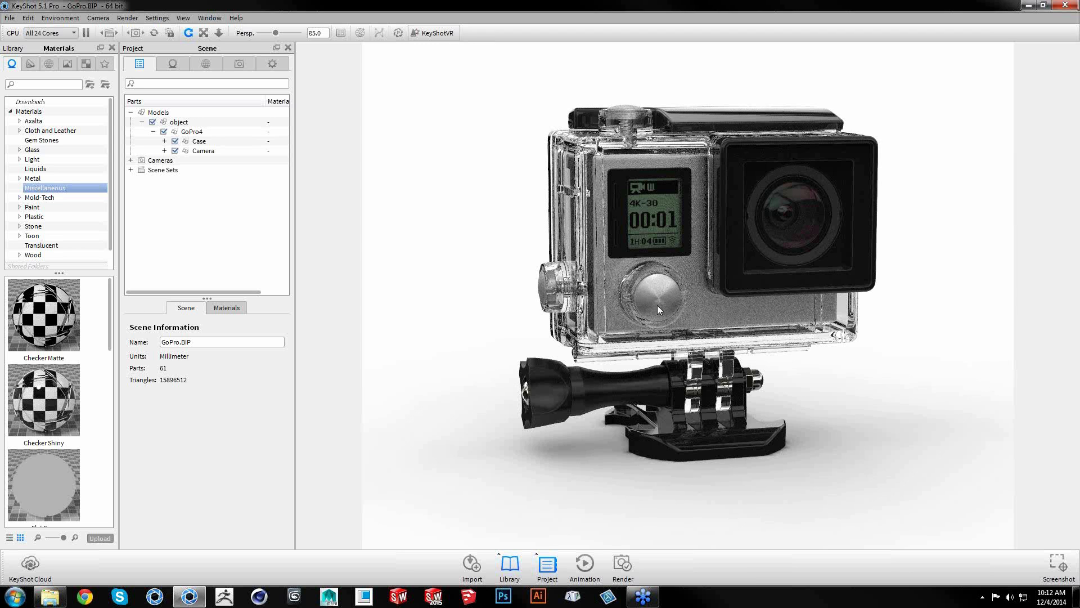
{"action": "left_click_drag", "start_coordinate": [585, 365], "coordinate": [651, 332]}
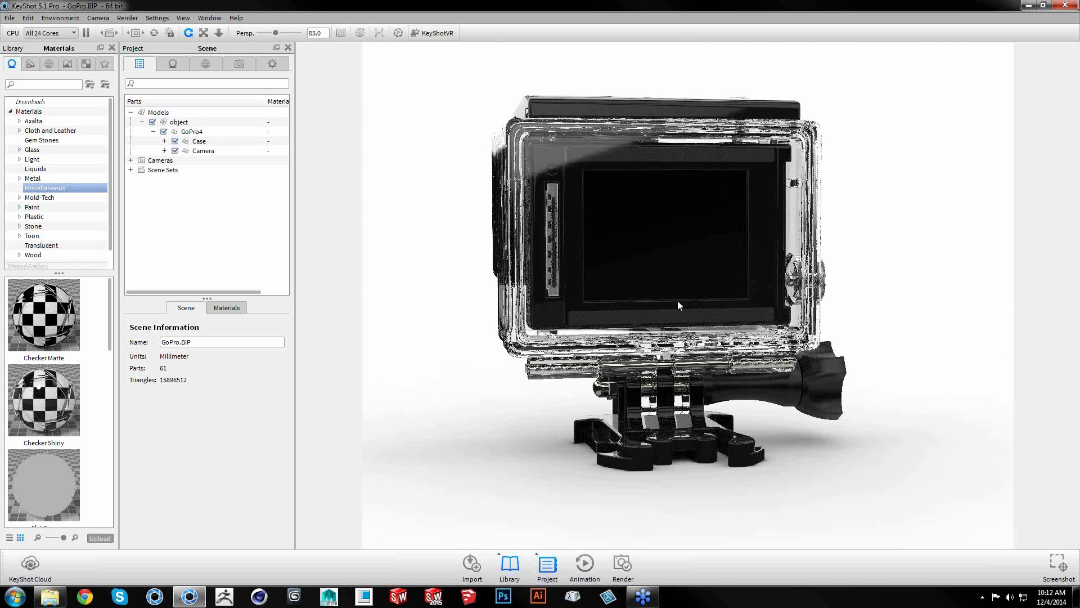
{"action": "left_click_drag", "start_coordinate": [694, 312], "coordinate": [693, 319]}
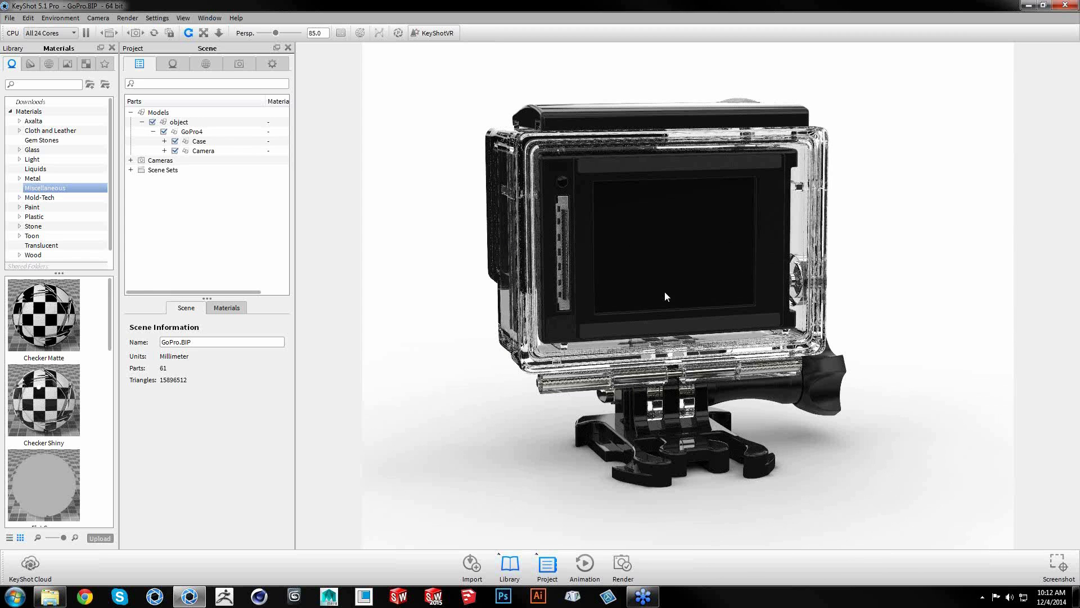
{"action": "left_click", "coordinate": [702, 270]}
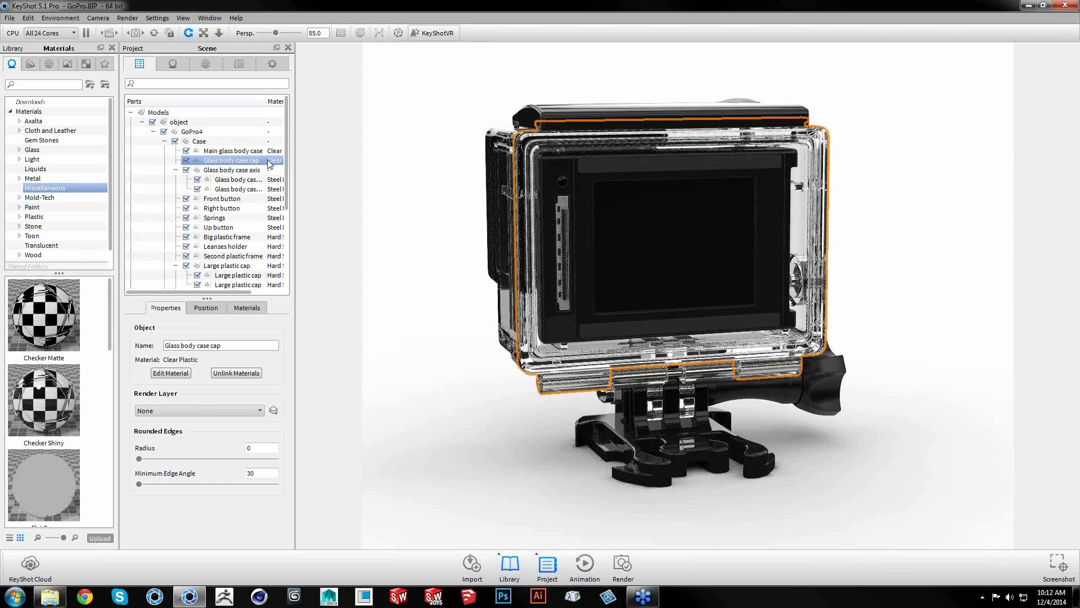
{"action": "left_click", "coordinate": [164, 141]}
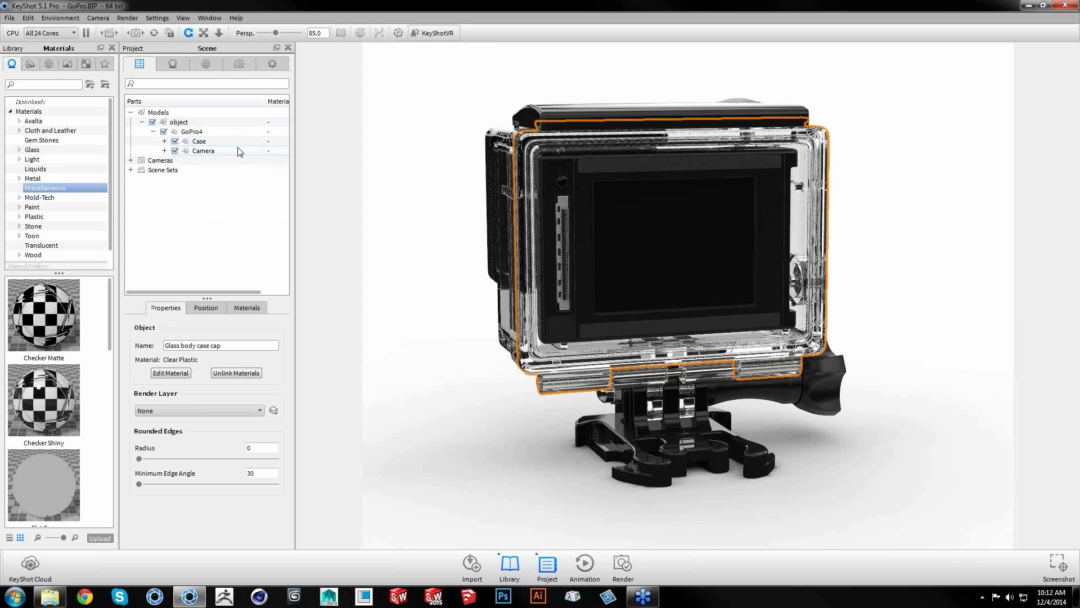
{"action": "left_click", "coordinate": [175, 142]}
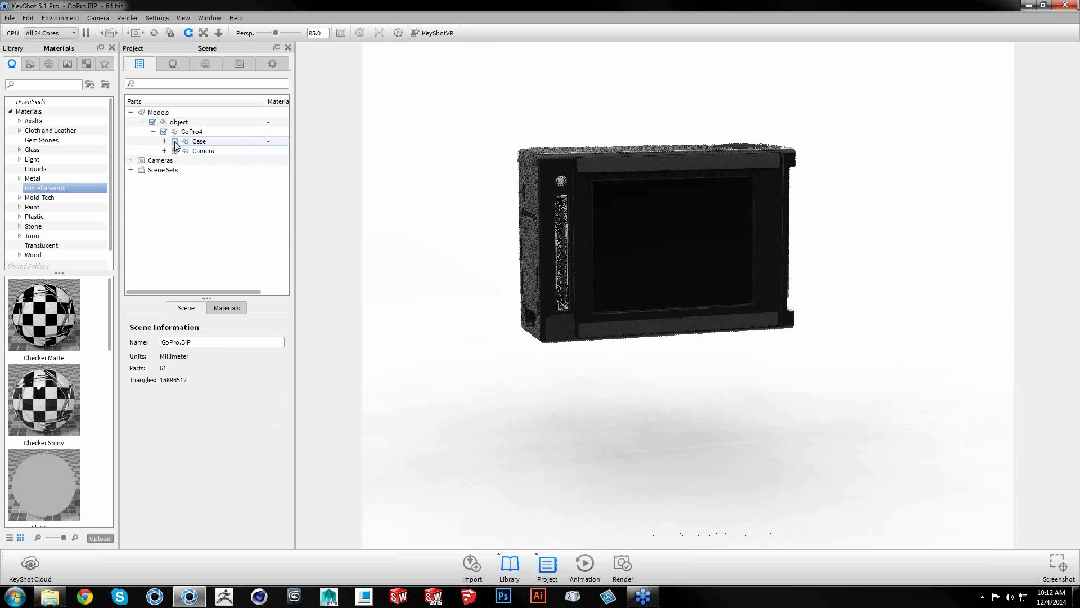
Hide the Glass big display gopro4 part and select the Big display gopro4 screen behind it
{"action": "left_click", "coordinate": [671, 269]}
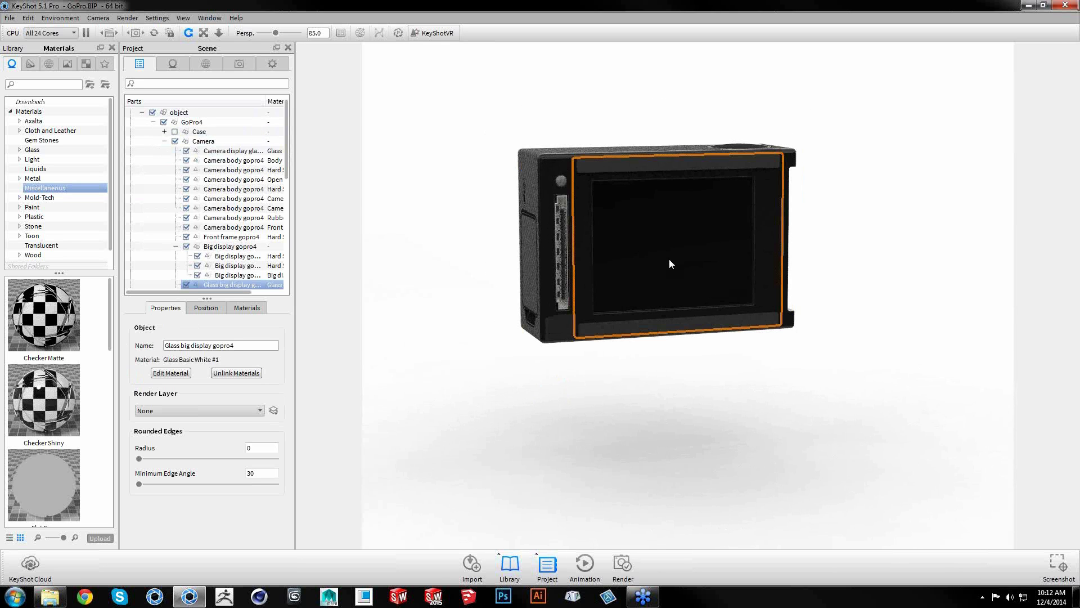
{"action": "left_click", "coordinate": [184, 285]}
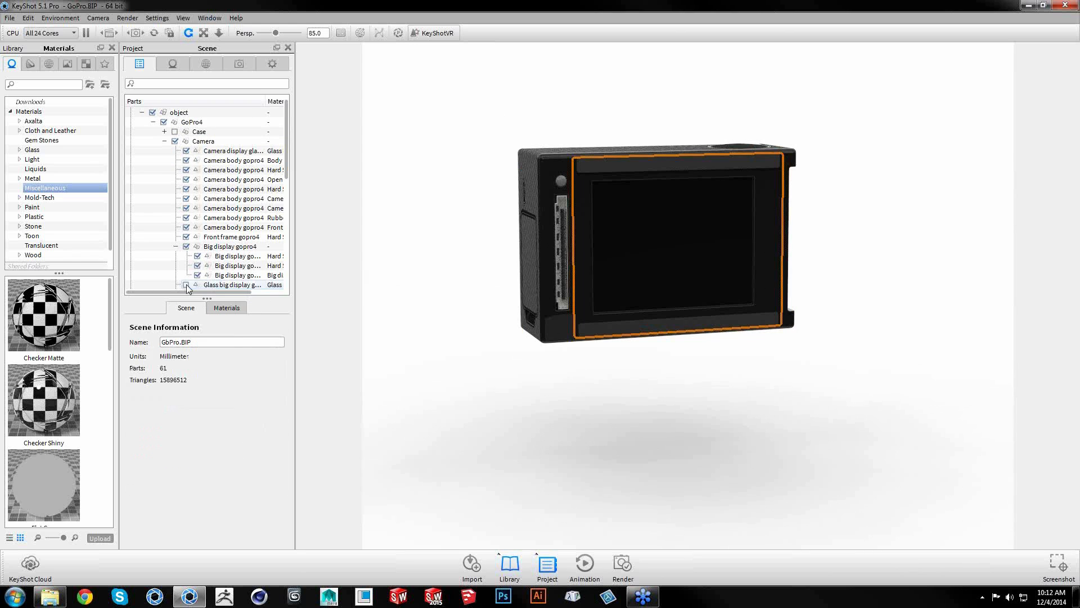
{"action": "left_click", "coordinate": [676, 255]}
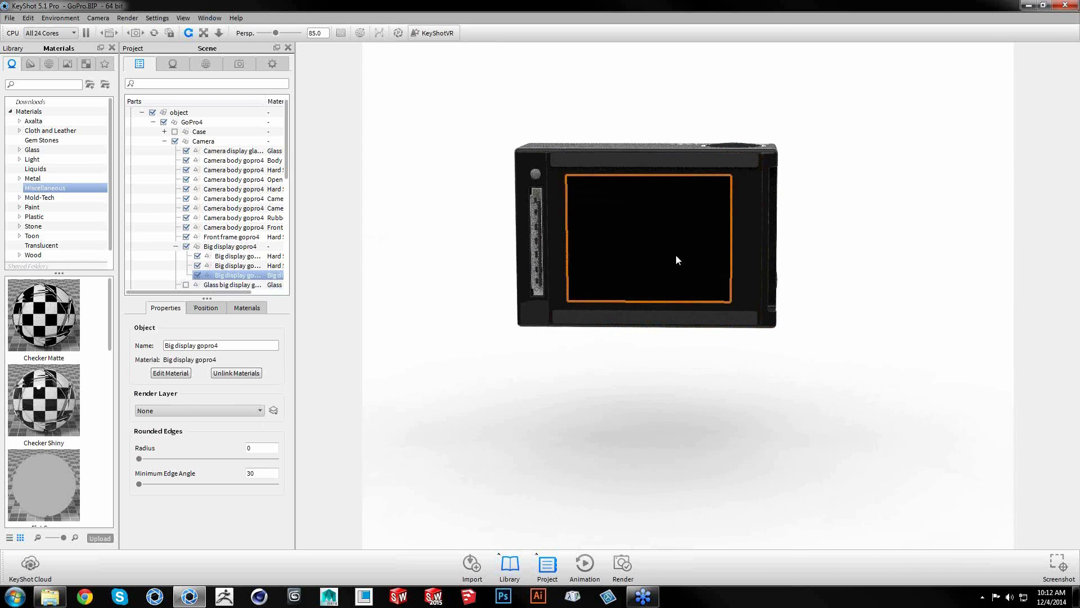
Examine the camera's back display up close and check which scene unit the model uses
{"action": "scroll", "coordinate": [681, 259], "scroll_direction": "up", "scroll_amount": 3}
{"action": "left_click_drag", "start_coordinate": [679, 252], "coordinate": [687, 301]}
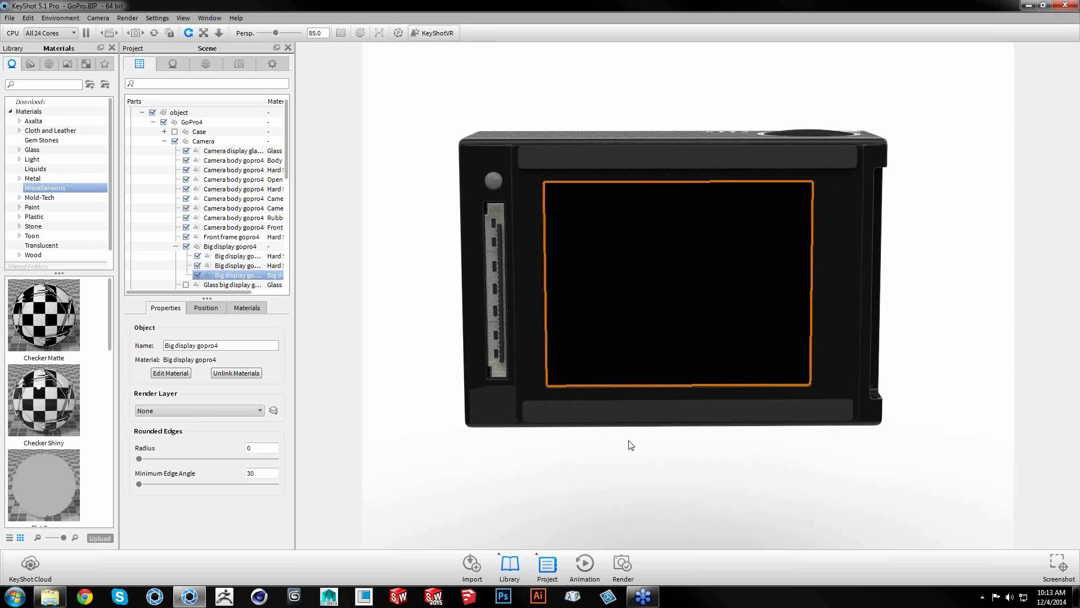
{"action": "left_click_drag", "start_coordinate": [635, 450], "coordinate": [668, 446]}
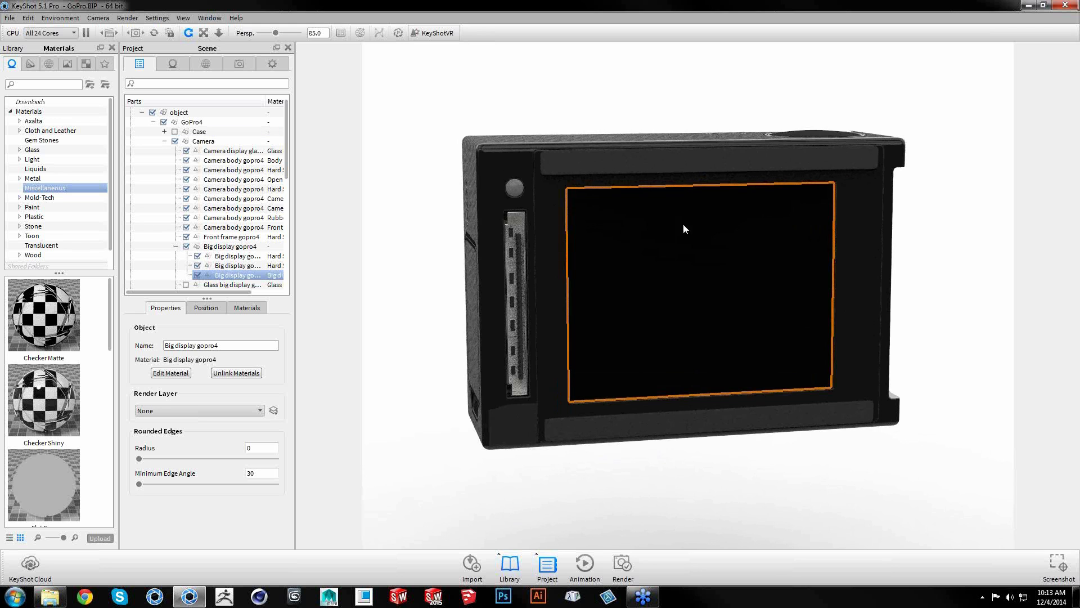
{"action": "left_click_drag", "start_coordinate": [705, 251], "coordinate": [734, 258]}
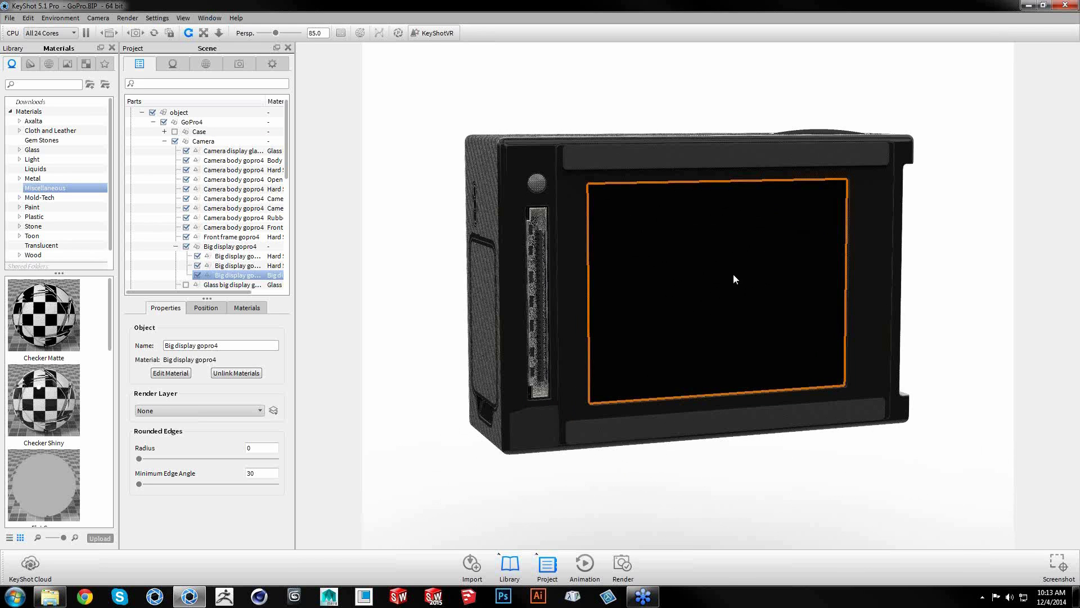
{"action": "left_click_drag", "start_coordinate": [735, 368], "coordinate": [747, 379]}
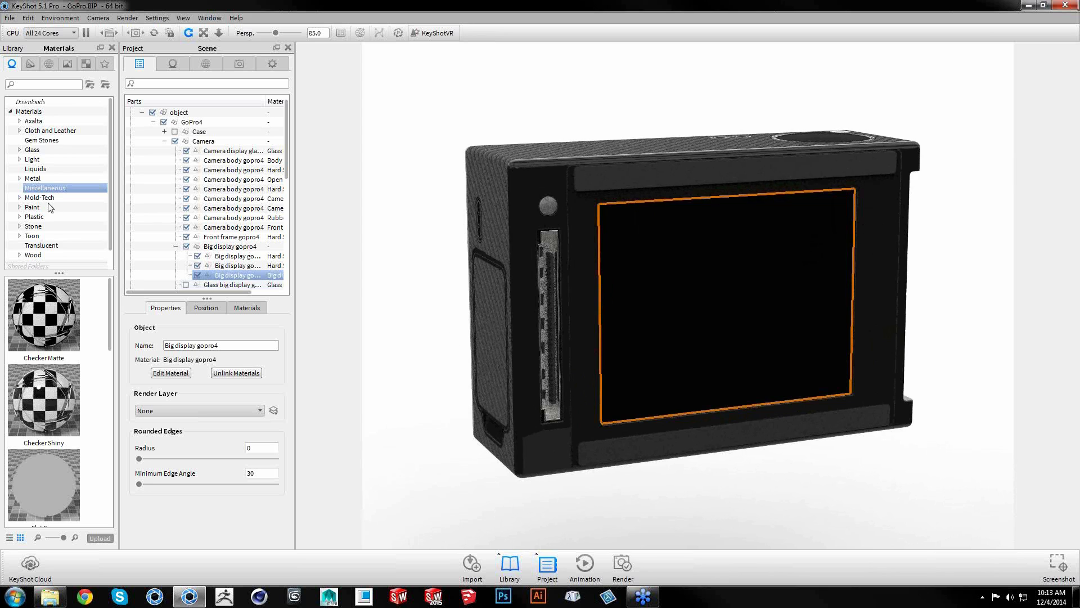
{"action": "left_click", "coordinate": [28, 18]}
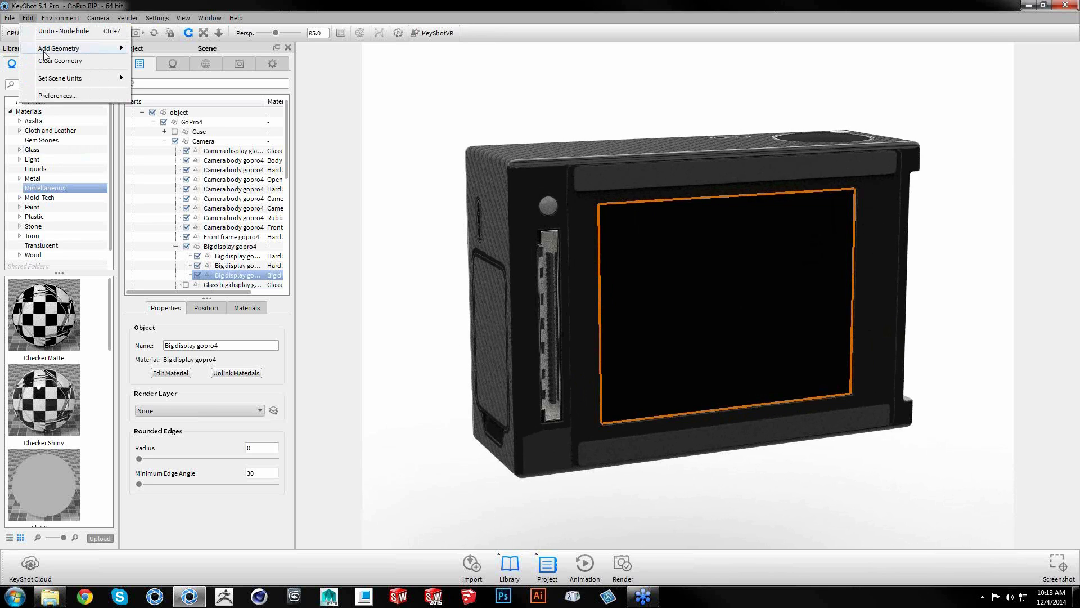
{"action": "mouse_move", "coordinate": [49, 80]}
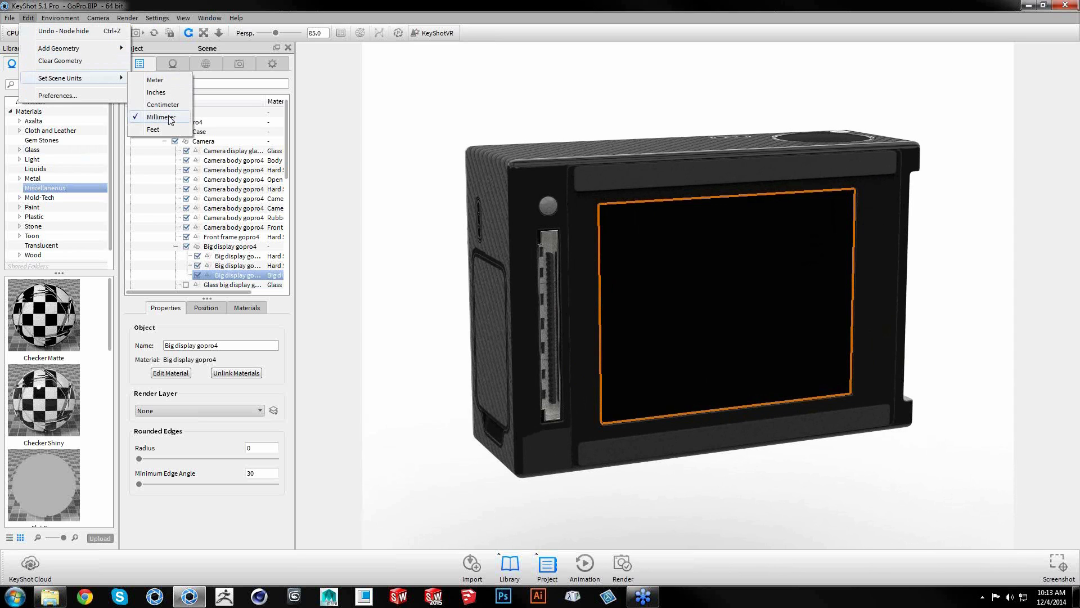
{"action": "left_click", "coordinate": [392, 206]}
Load Big display gopro4.jpg from the GoPro Hero folder as the color texture of the Big display gopro4 material
{"action": "left_click_drag", "start_coordinate": [561, 346], "coordinate": [498, 337]}
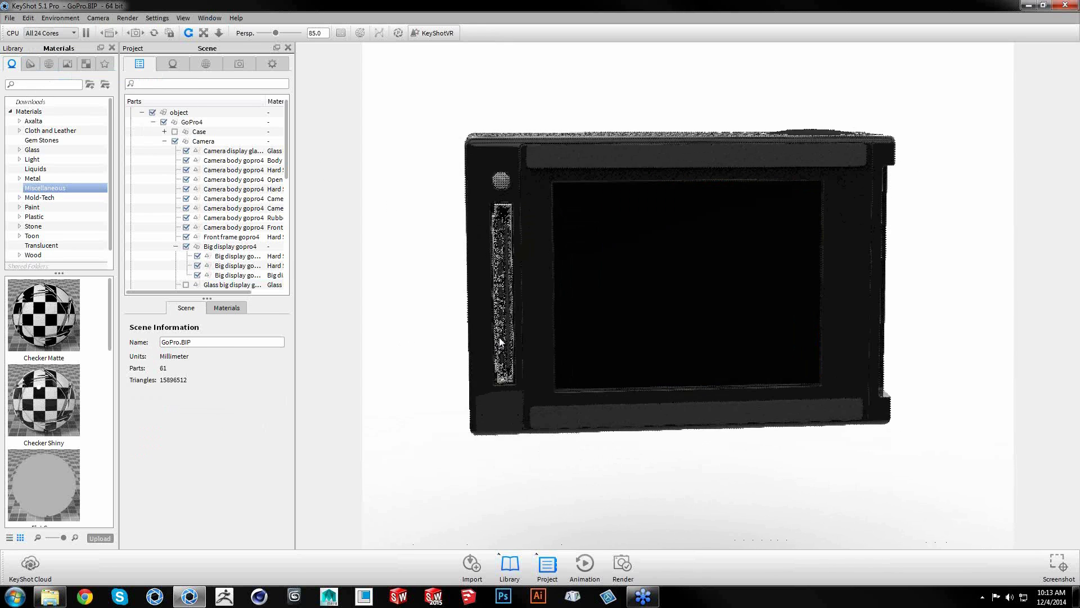
{"action": "double_click", "coordinate": [704, 294]}
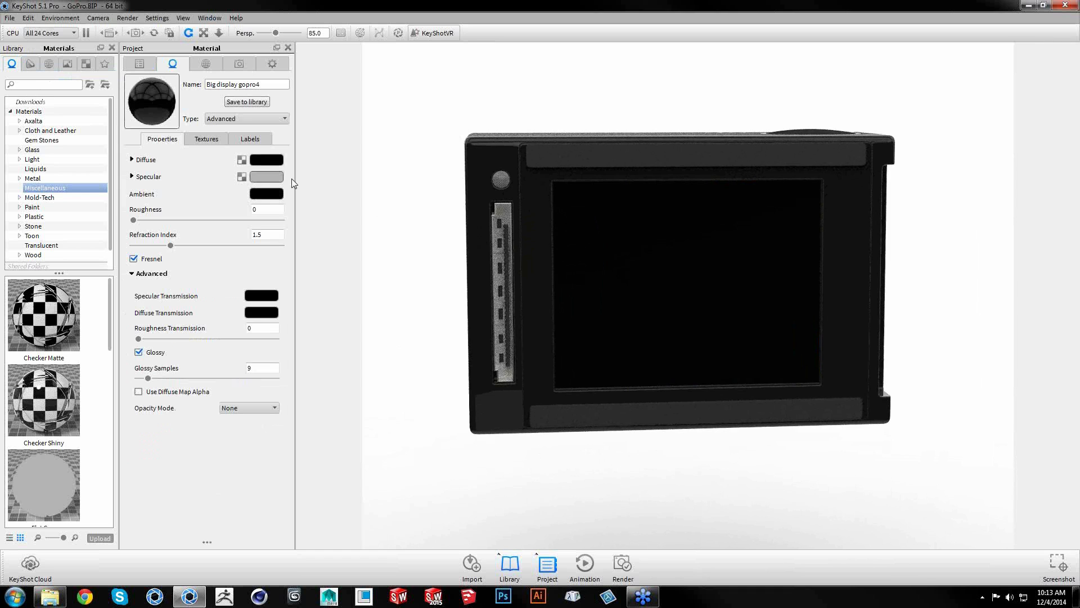
{"action": "left_click", "coordinate": [207, 143]}
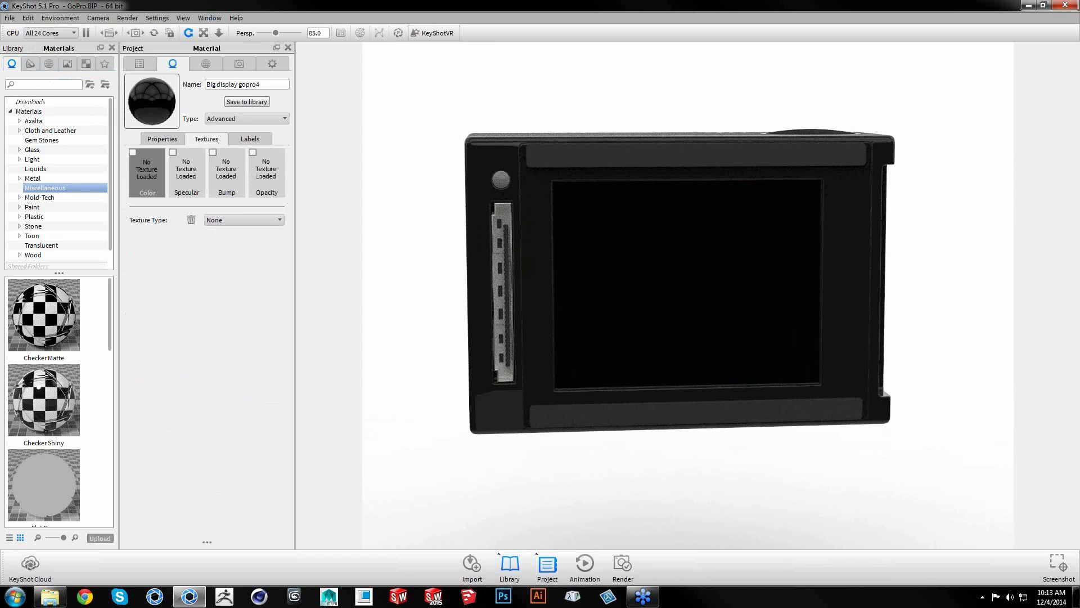
{"action": "left_click", "coordinate": [151, 172]}
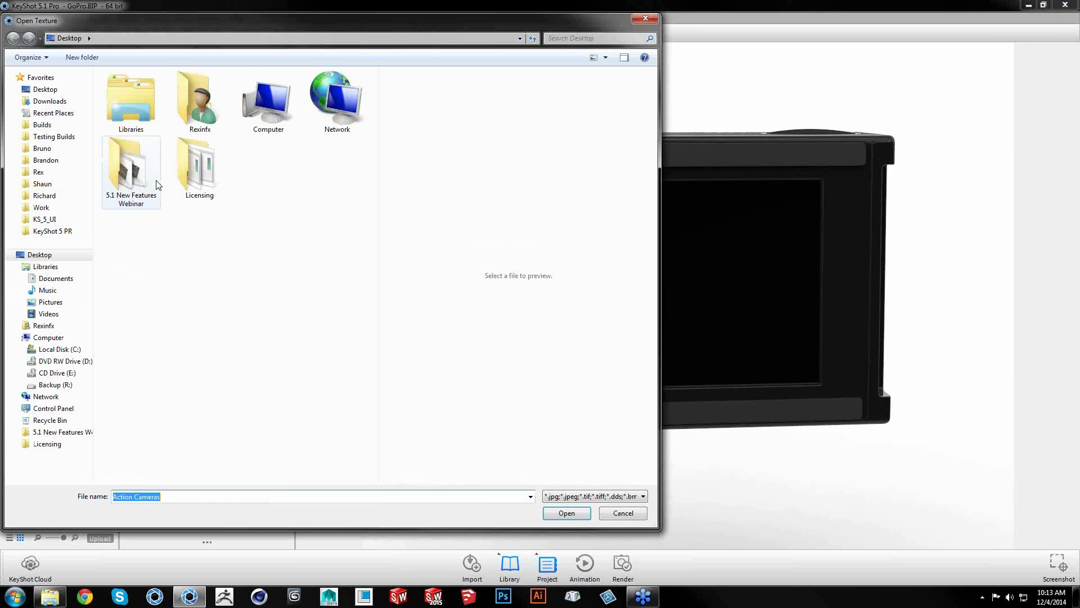
{"action": "double_click", "coordinate": [141, 169]}
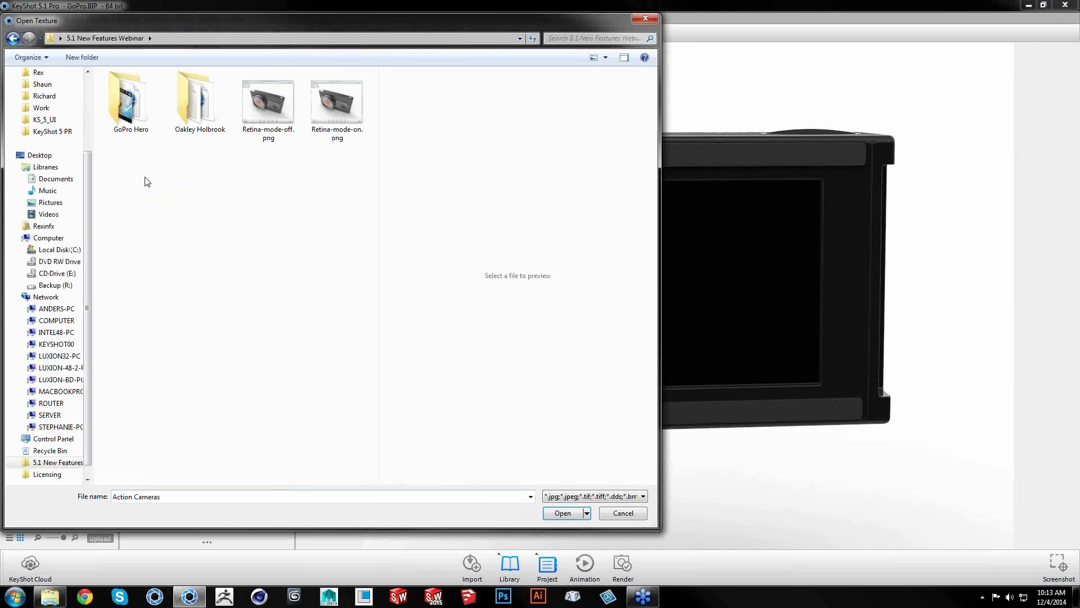
{"action": "double_click", "coordinate": [131, 93]}
{"action": "left_click", "coordinate": [336, 120]}
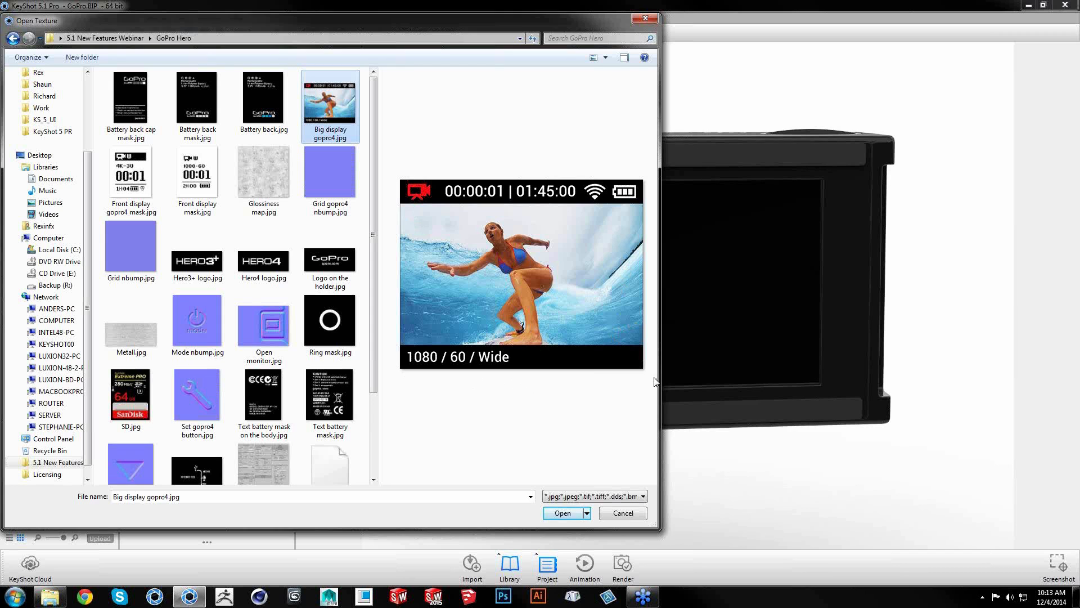
{"action": "left_click", "coordinate": [562, 513]}
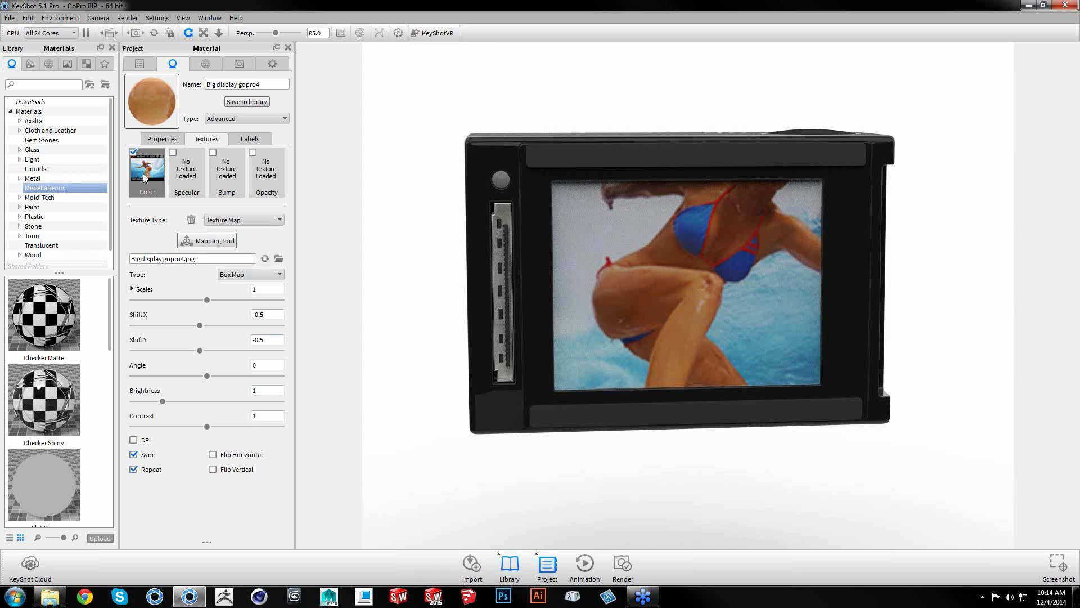
Enable DPI scaling at 300 for the display's color texture and flip the image horizontally
{"action": "left_click", "coordinate": [248, 139]}
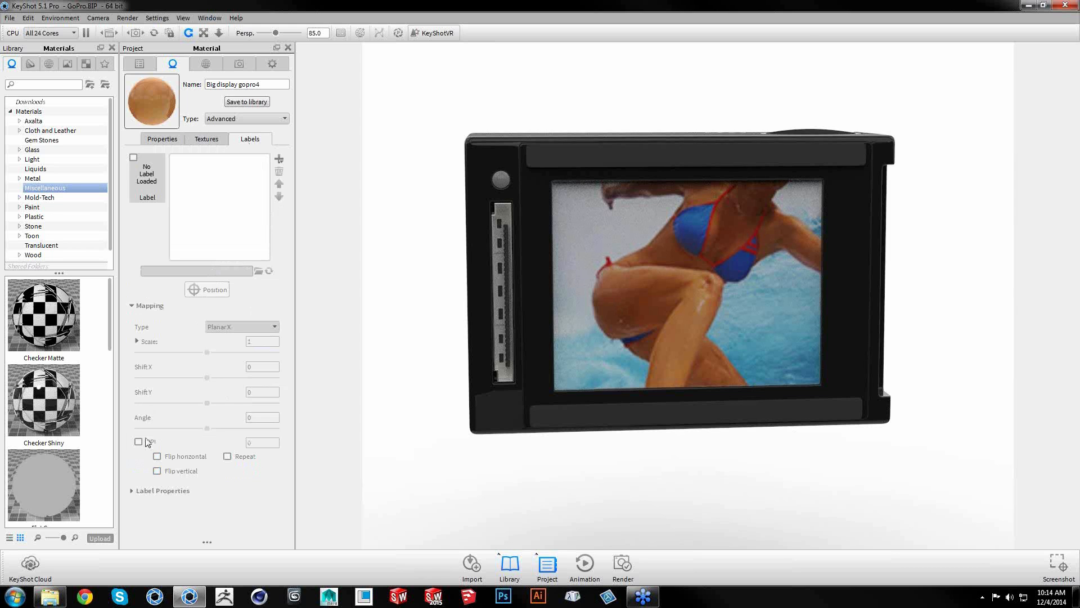
{"action": "left_click", "coordinate": [213, 142]}
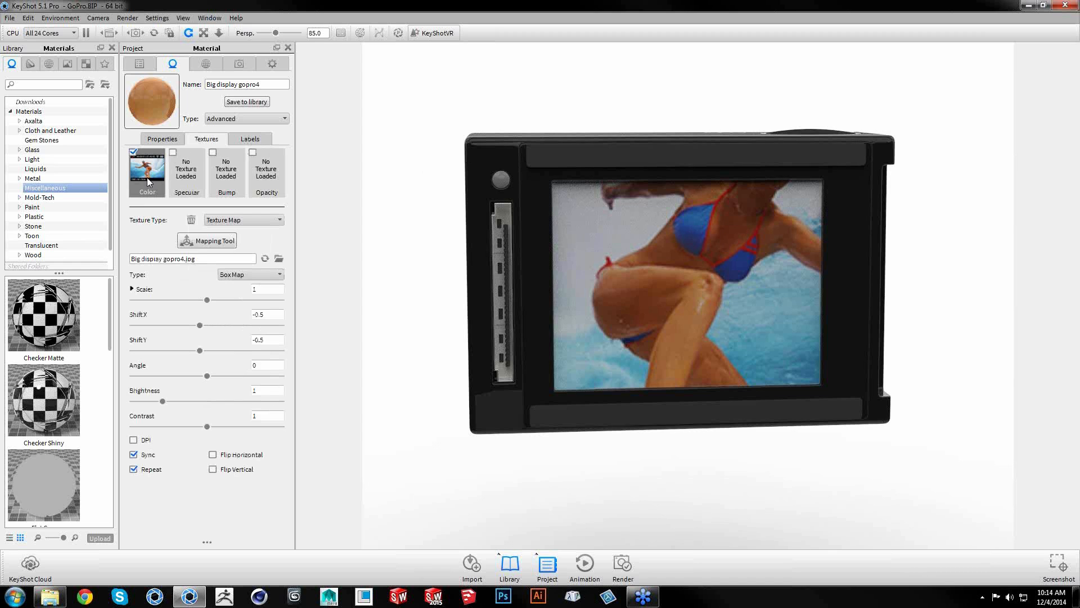
{"action": "left_click", "coordinate": [145, 444]}
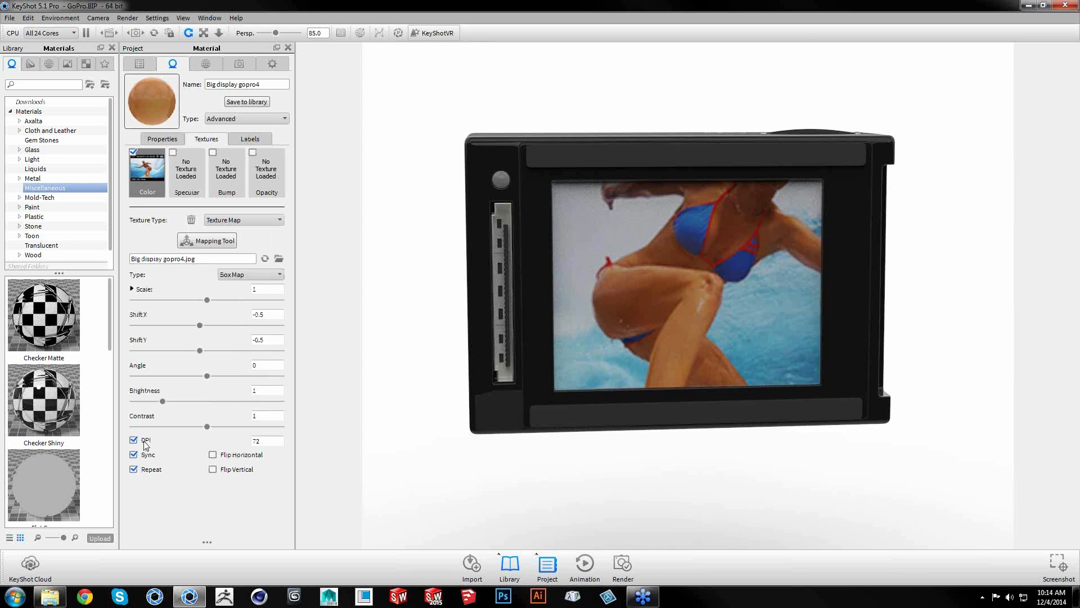
{"action": "left_click_drag", "start_coordinate": [264, 441], "coordinate": [246, 443]}
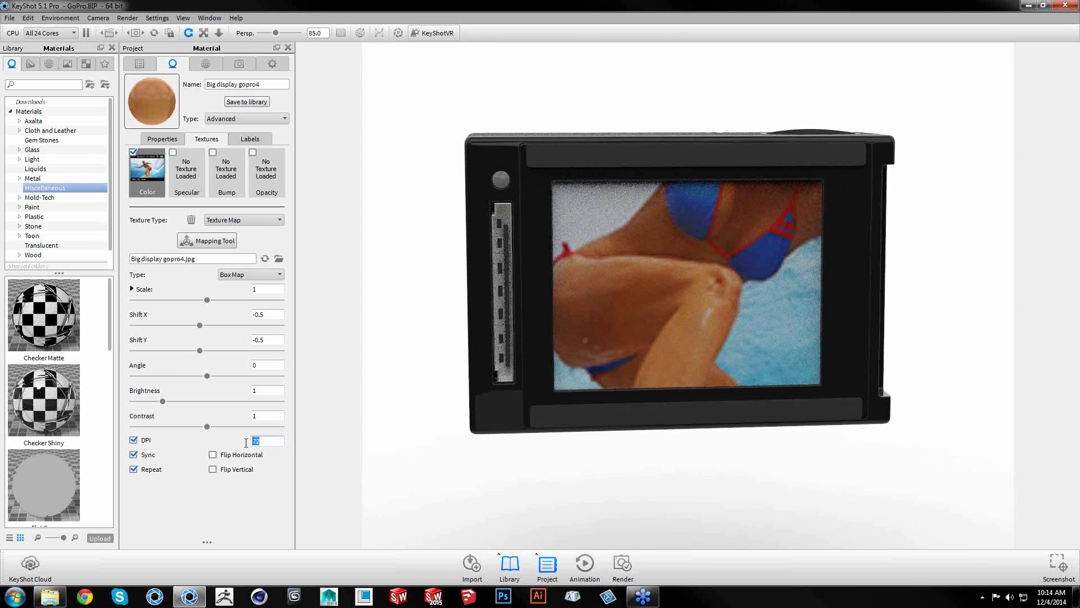
{"action": "type", "text": "300"}
{"action": "key", "text": "Return"}
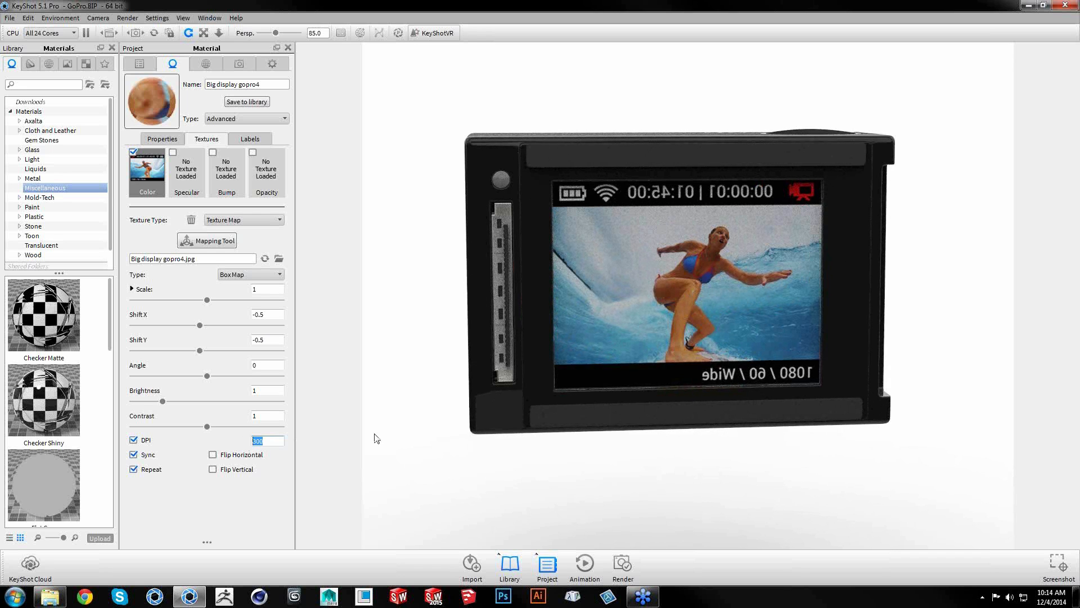
{"action": "left_click", "coordinate": [242, 456]}
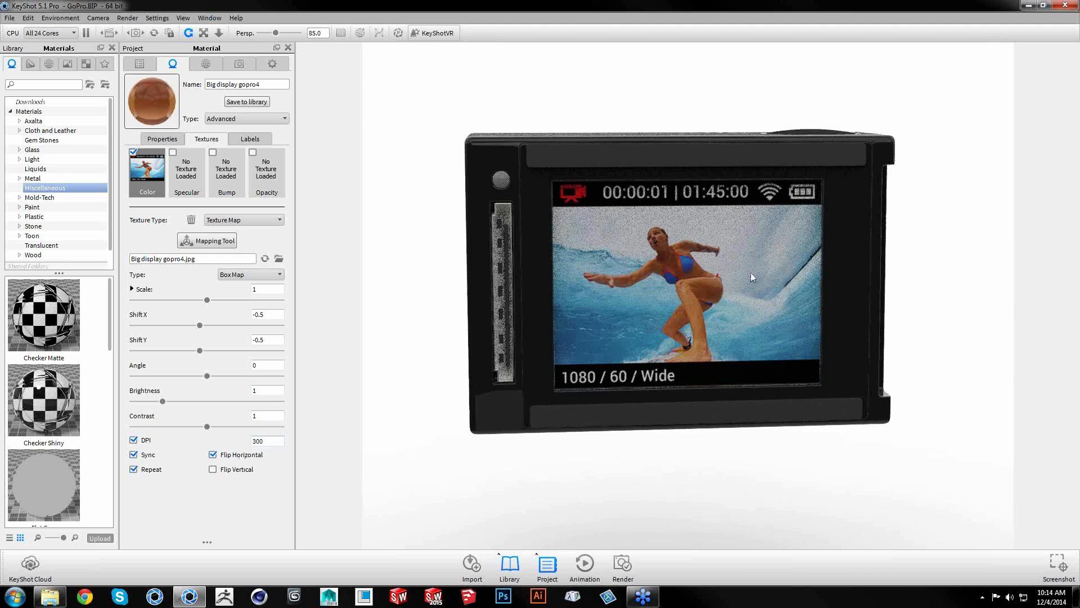
Try Planar X and Planar Z mapping on the display texture, and settle on Planar Y
{"action": "left_click_drag", "start_coordinate": [770, 261], "coordinate": [809, 265]}
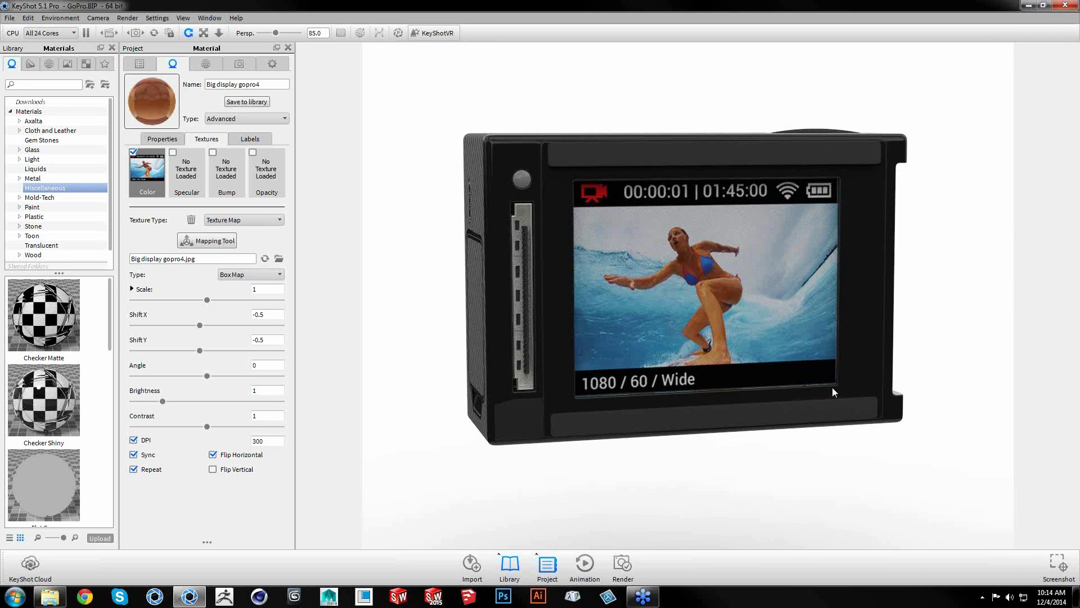
{"action": "scroll", "coordinate": [807, 337], "scroll_direction": "up", "scroll_amount": 2}
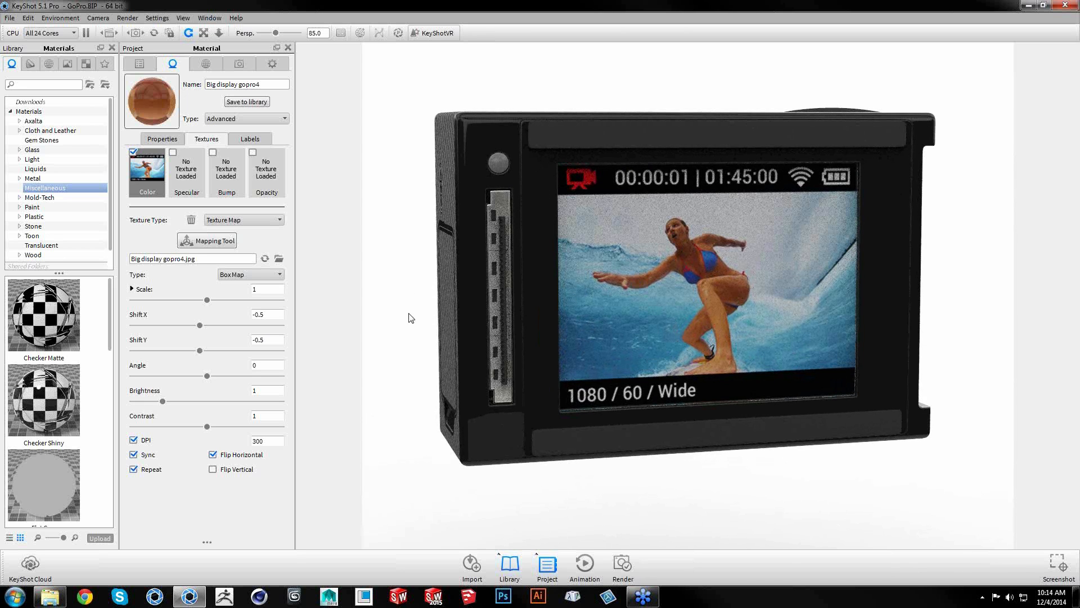
{"action": "left_click", "coordinate": [249, 277]}
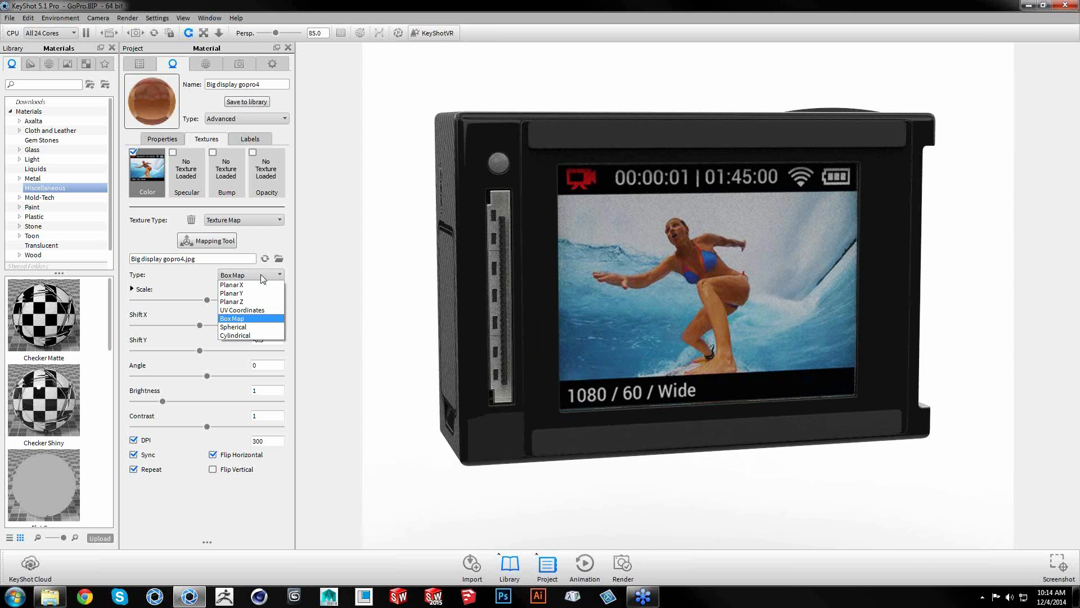
{"action": "left_click", "coordinate": [259, 285]}
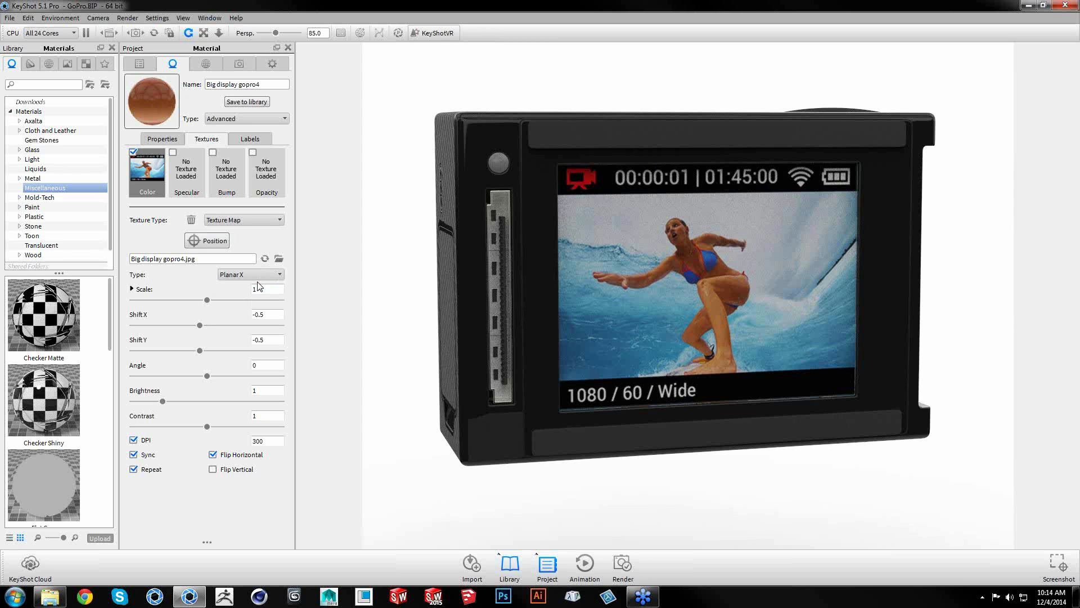
{"action": "left_click", "coordinate": [257, 276]}
{"action": "left_click", "coordinate": [249, 301]}
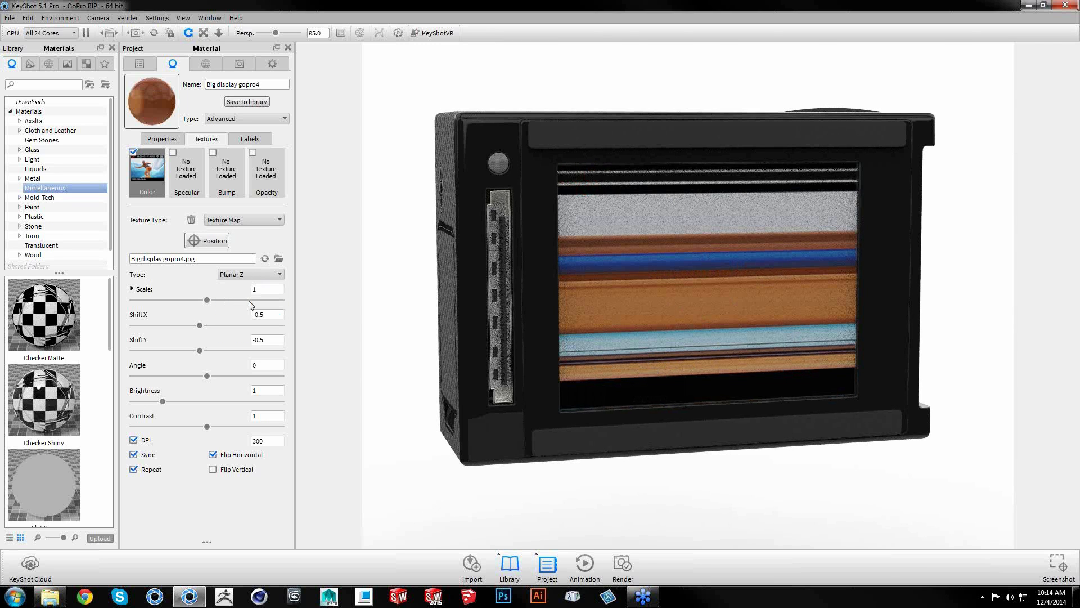
{"action": "left_click", "coordinate": [256, 275]}
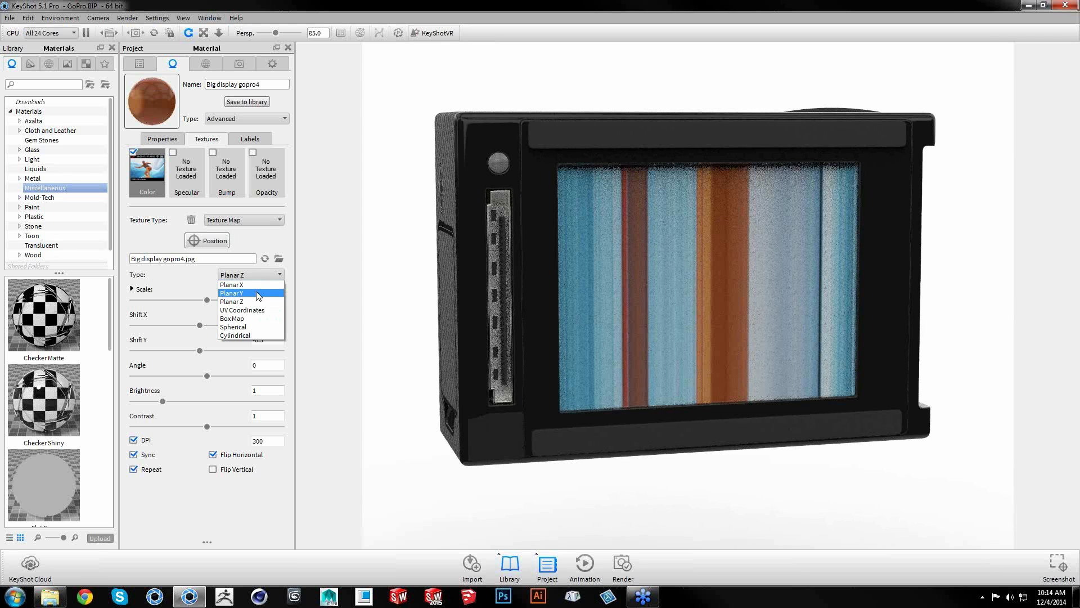
{"action": "left_click", "coordinate": [258, 294]}
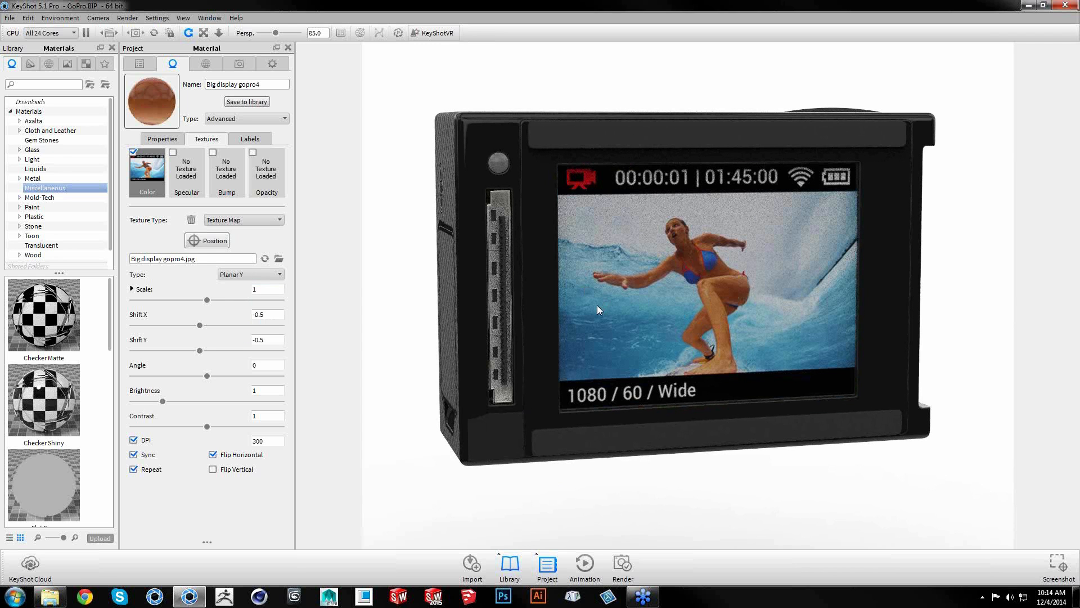
Change the Big display gopro4 material type to Emissive, keeping the surfer image as its color texture
{"action": "left_click_drag", "start_coordinate": [712, 315], "coordinate": [735, 361]}
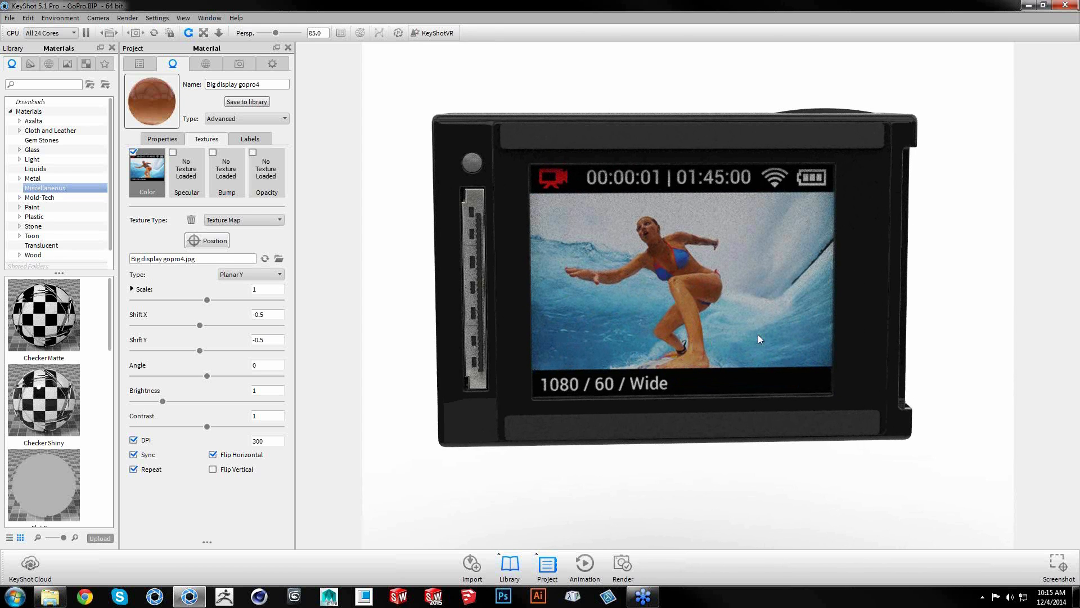
{"action": "left_click_drag", "start_coordinate": [758, 334], "coordinate": [775, 335]}
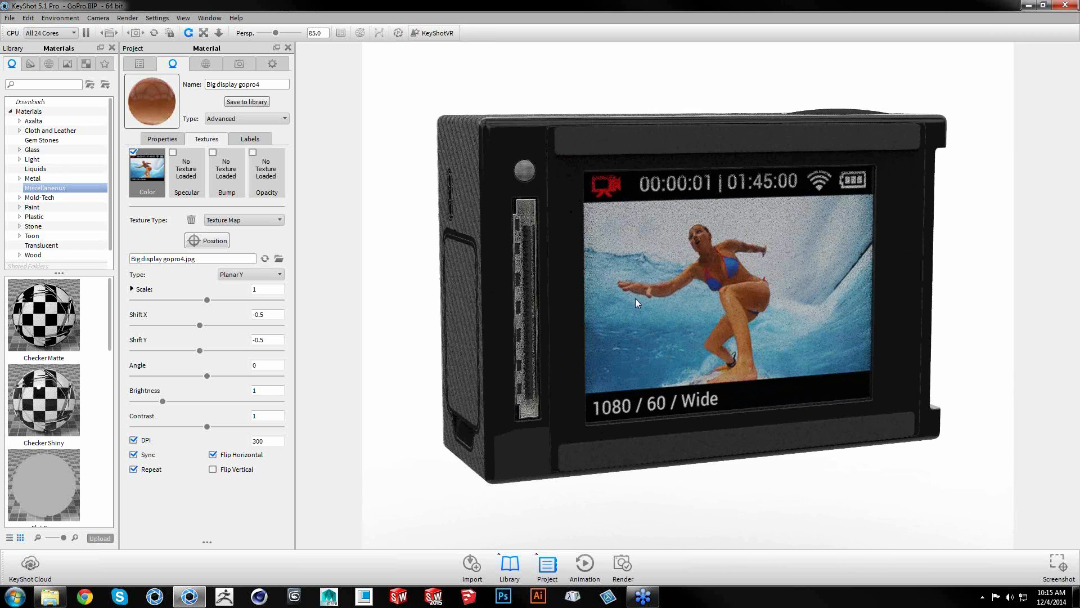
{"action": "left_click_drag", "start_coordinate": [647, 299], "coordinate": [643, 303]}
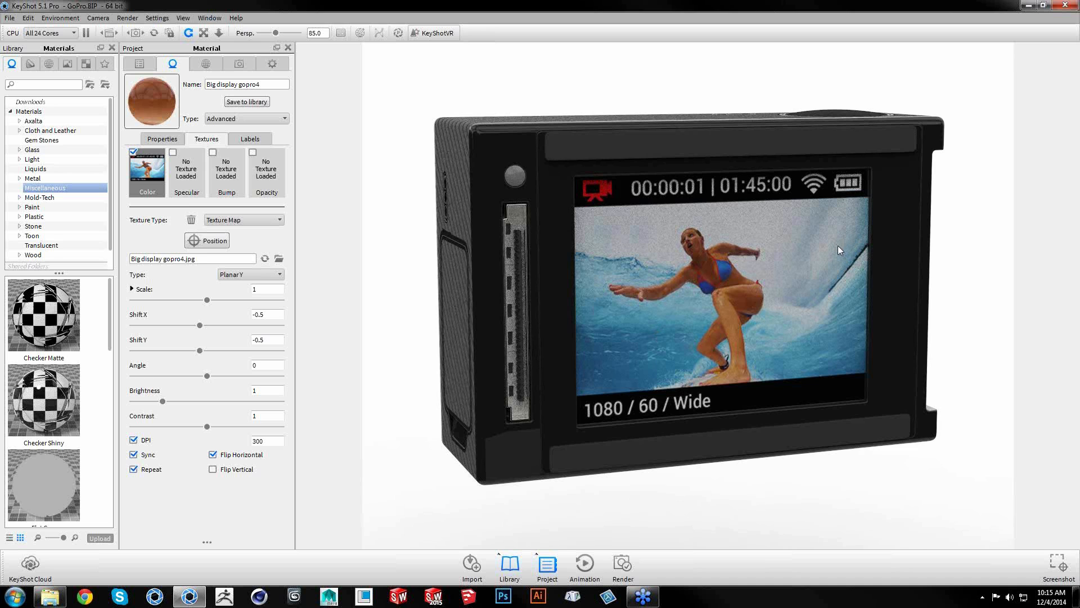
{"action": "left_click_drag", "start_coordinate": [838, 245], "coordinate": [839, 254]}
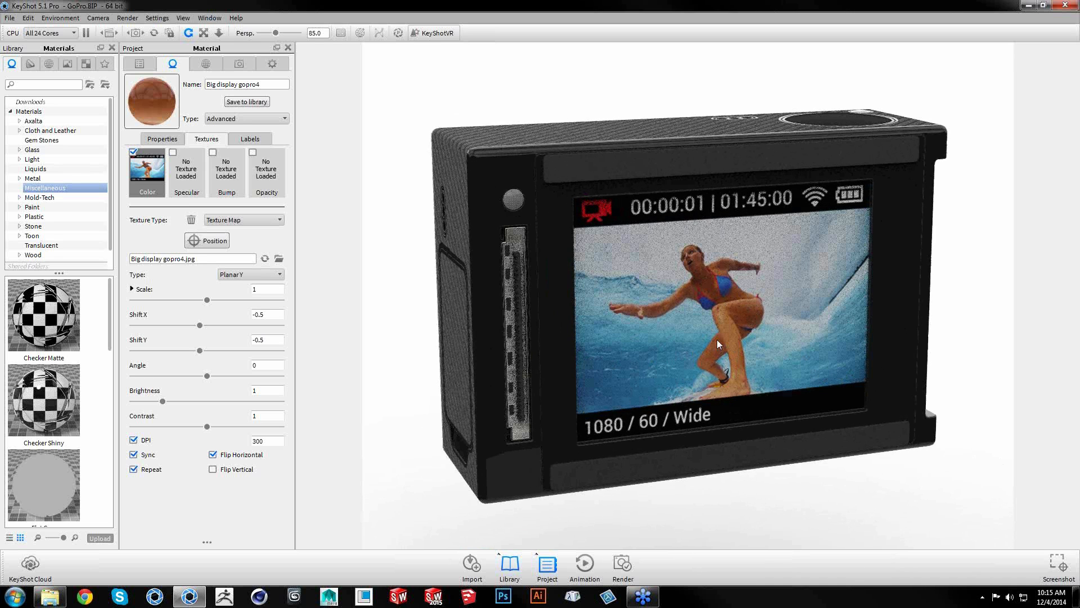
{"action": "left_click", "coordinate": [269, 120]}
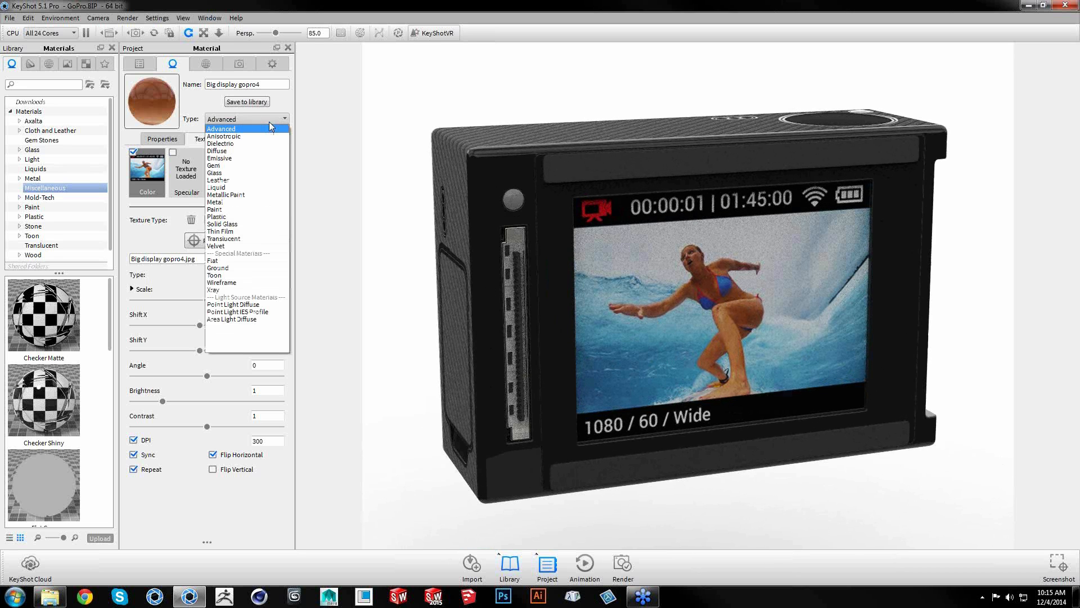
{"action": "left_click", "coordinate": [249, 158]}
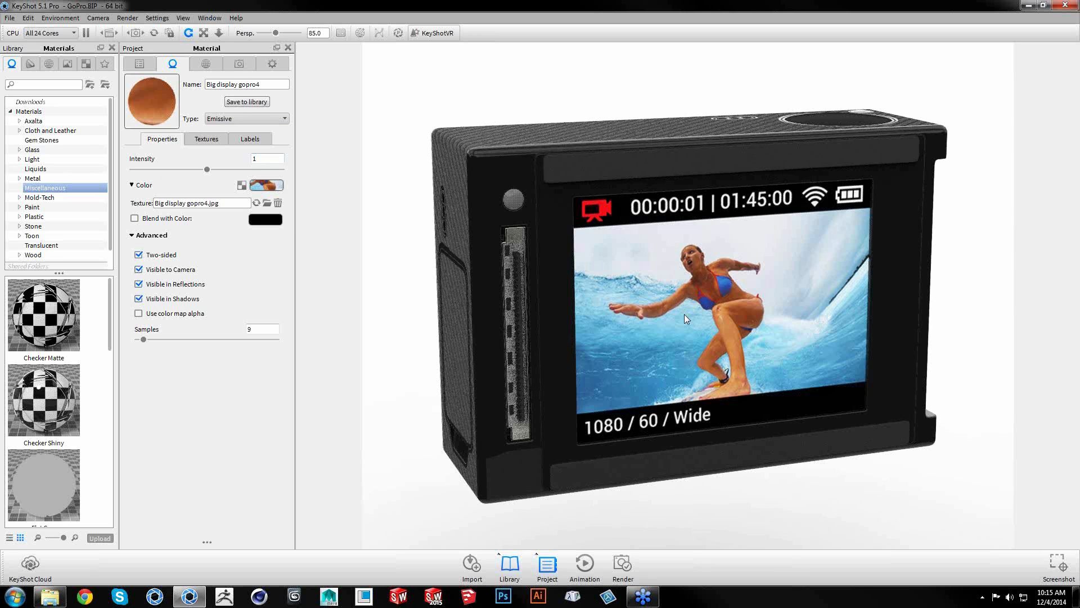
Collapse the Camera group in the scene tree and show the Case group again, with the whole GoPro4 in view
{"action": "left_click", "coordinate": [139, 63]}
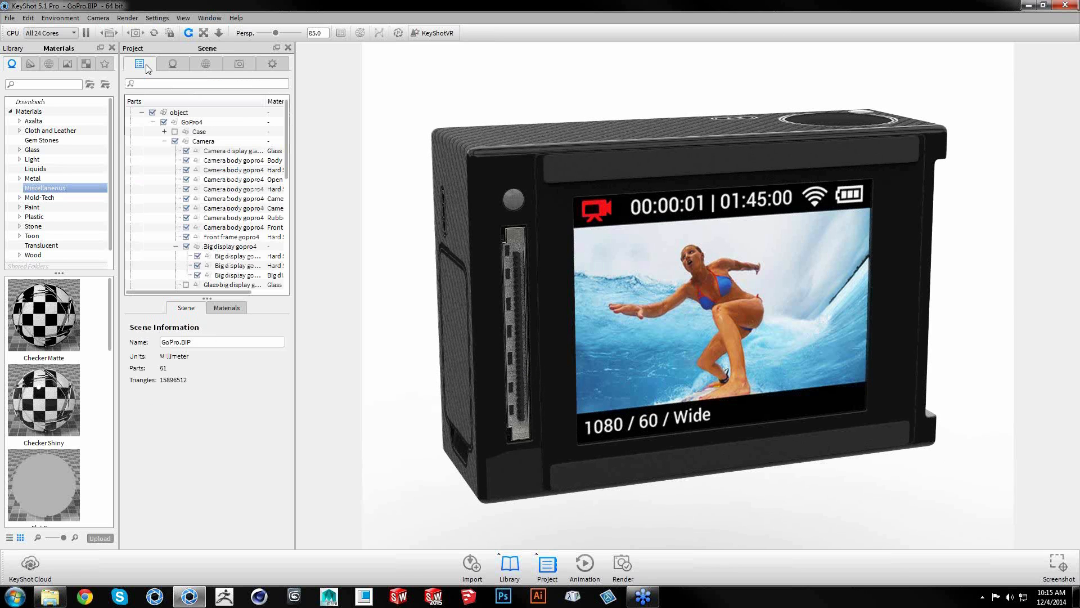
{"action": "left_click", "coordinate": [164, 141]}
{"action": "left_click", "coordinate": [175, 141]}
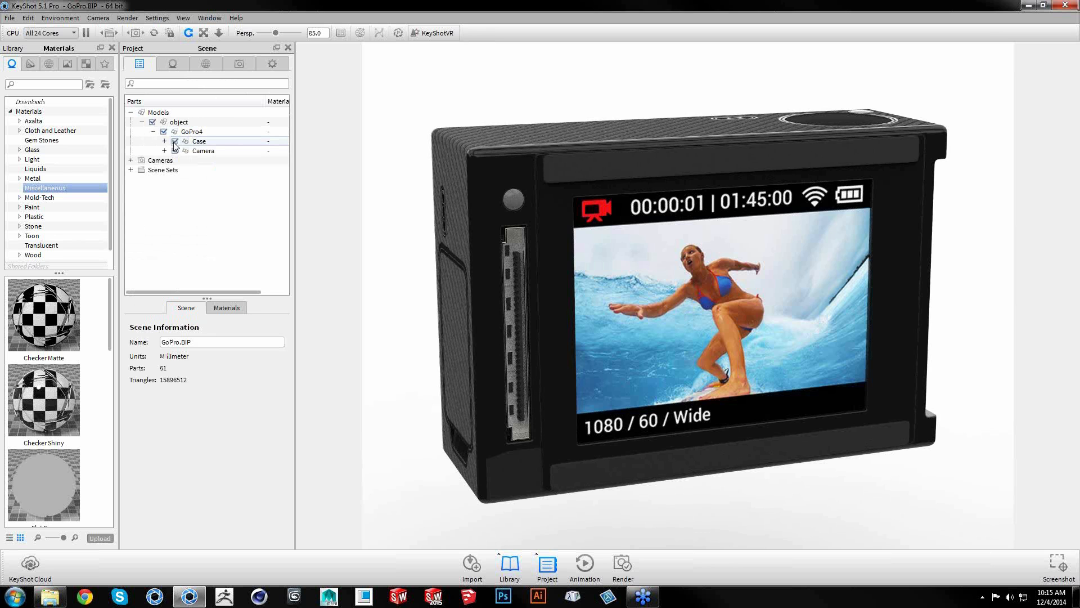
{"action": "scroll", "coordinate": [651, 342], "scroll_direction": "down", "scroll_amount": 5}
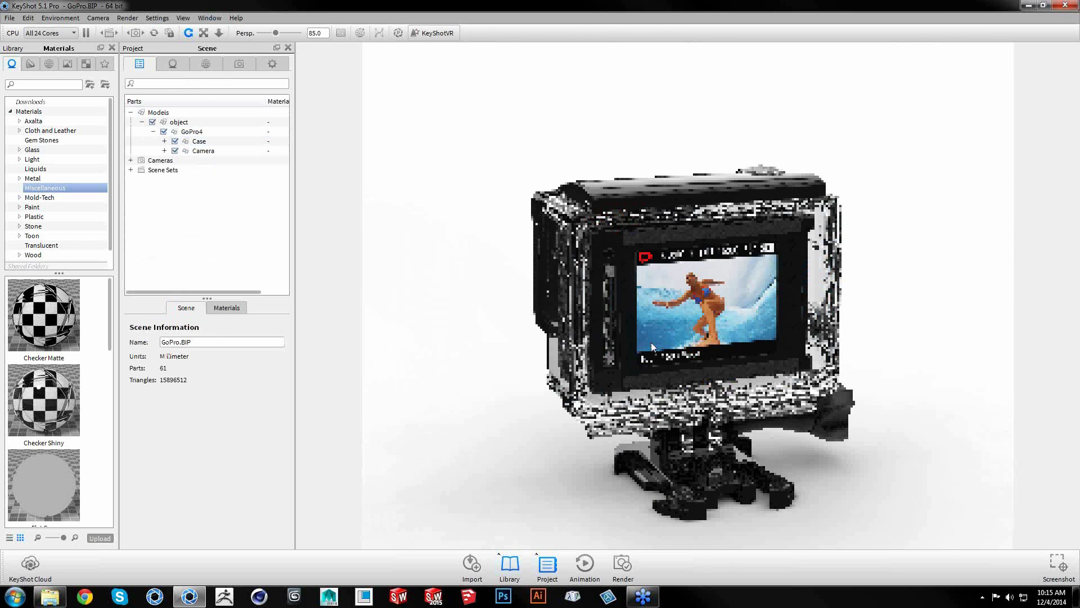
Orbit the GoPro4 from its rear display to its front and apply Look At on the round front button
{"action": "left_click_drag", "start_coordinate": [650, 342], "coordinate": [717, 390]}
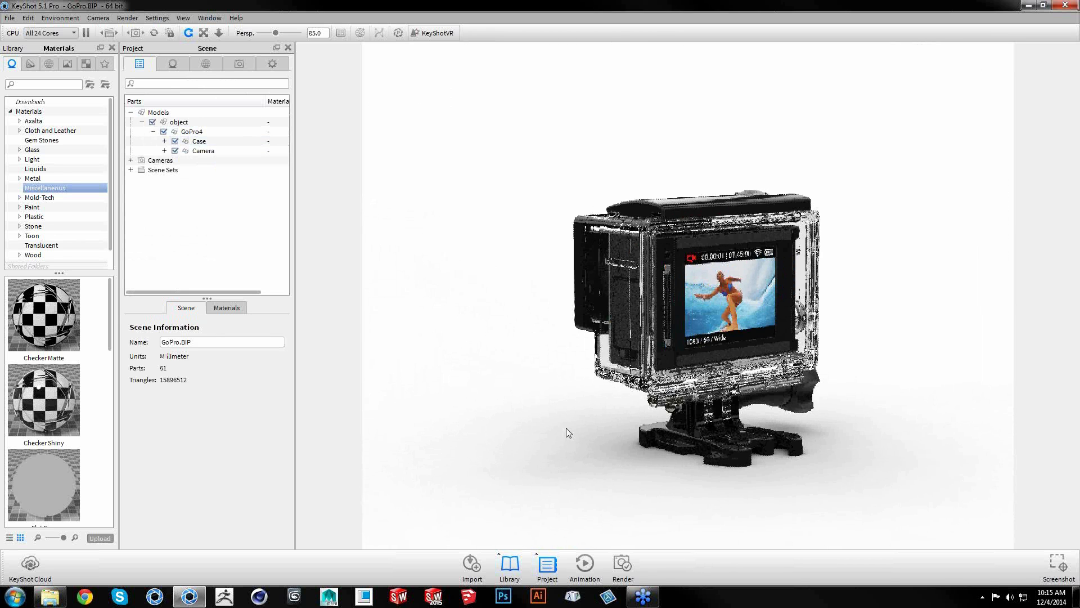
{"action": "left_click_drag", "start_coordinate": [882, 421], "coordinate": [860, 422]}
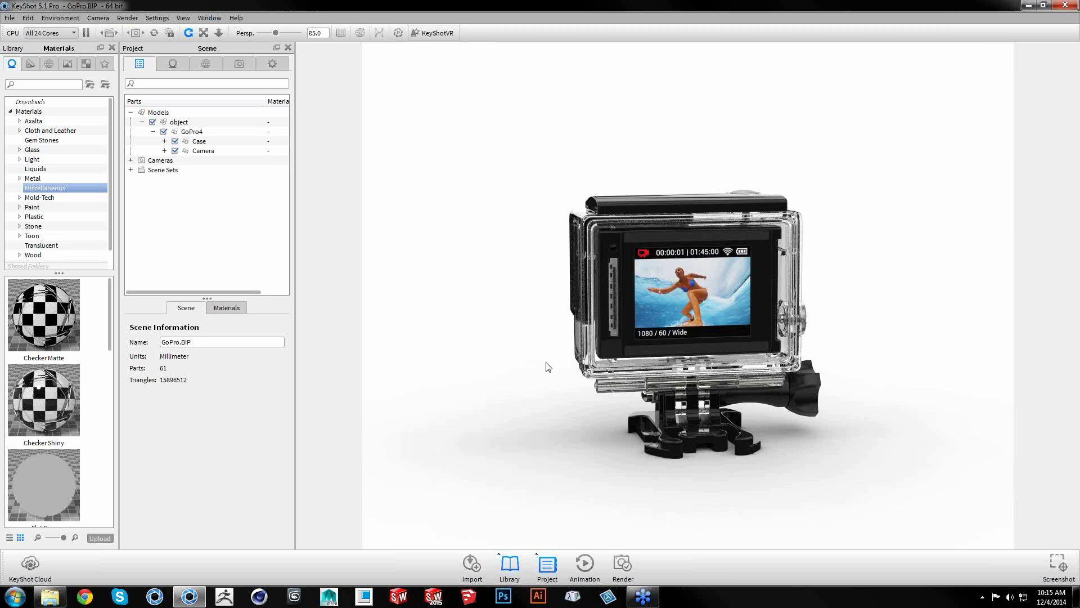
{"action": "left_click_drag", "start_coordinate": [707, 396], "coordinate": [781, 378]}
{"action": "scroll", "coordinate": [779, 373], "scroll_direction": "up", "scroll_amount": 3}
{"action": "middle_click_drag", "start_coordinate": [937, 386], "coordinate": [911, 357]}
{"action": "left_click_drag", "start_coordinate": [913, 361], "coordinate": [936, 328]}
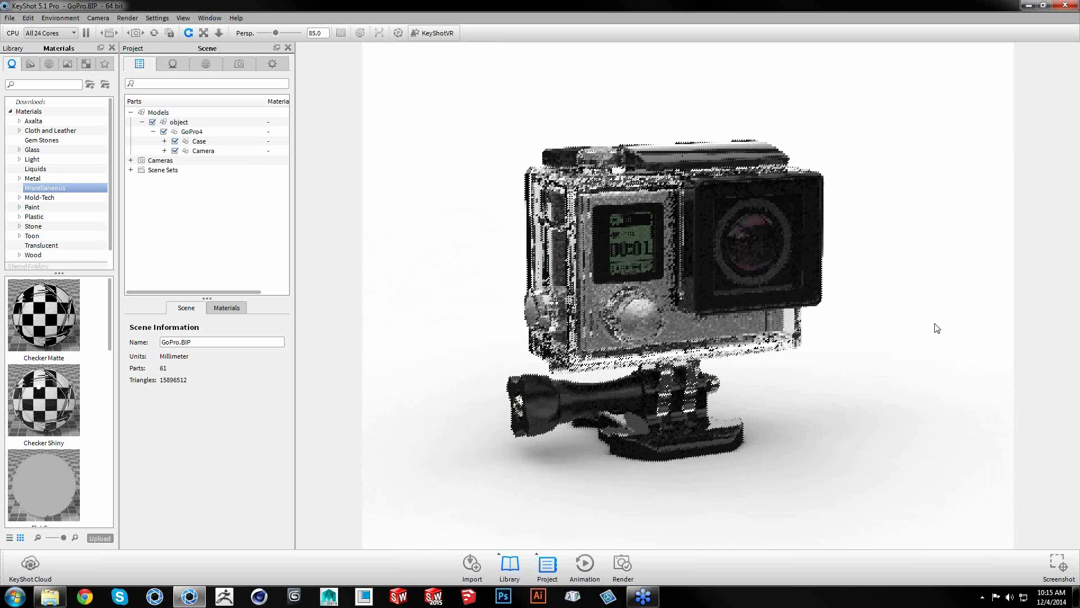
{"action": "right_click", "coordinate": [637, 317]}
{"action": "left_click", "coordinate": [667, 486]}
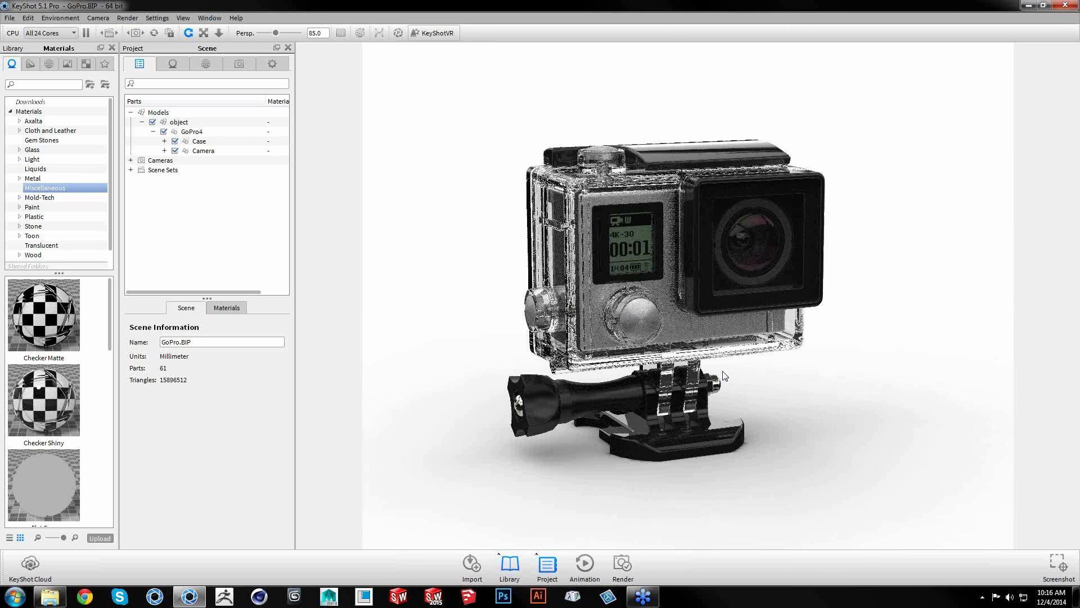
Examine the camera around the new pivot and bring it back into view with Center and Fit Model
{"action": "left_click_drag", "start_coordinate": [723, 310], "coordinate": [732, 347]}
{"action": "scroll", "coordinate": [709, 346], "scroll_direction": "up", "scroll_amount": 10}
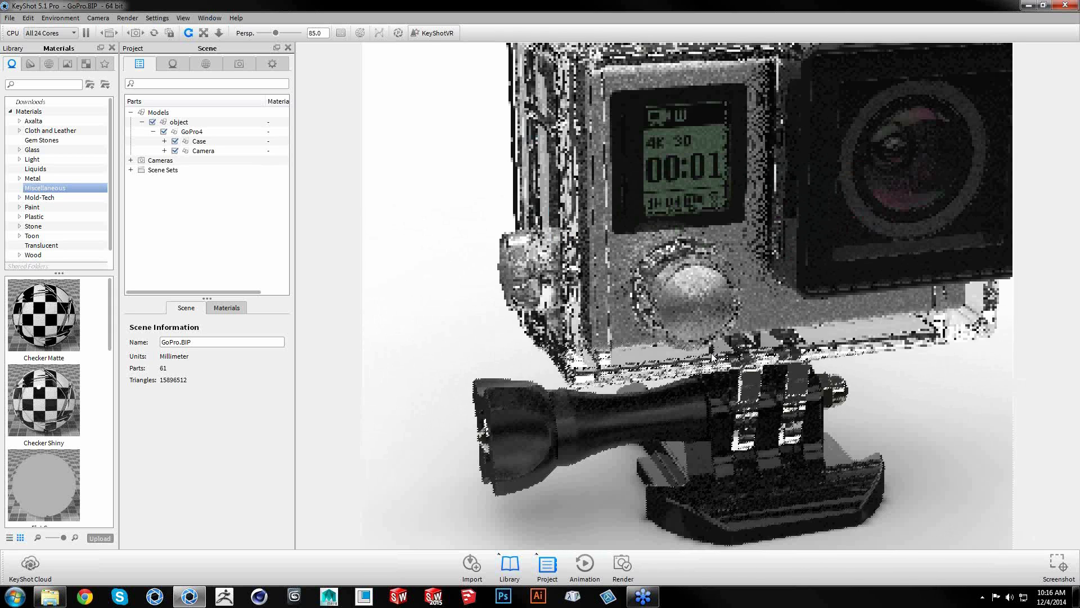
{"action": "scroll", "coordinate": [711, 353], "scroll_direction": "down", "scroll_amount": 8}
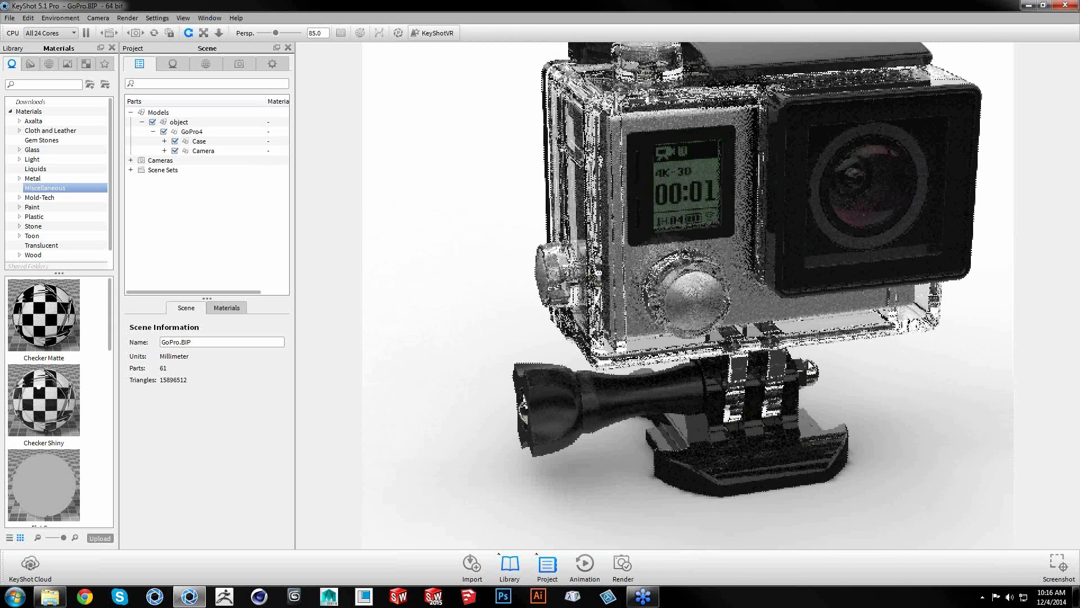
{"action": "left_click_drag", "start_coordinate": [857, 350], "coordinate": [694, 303]}
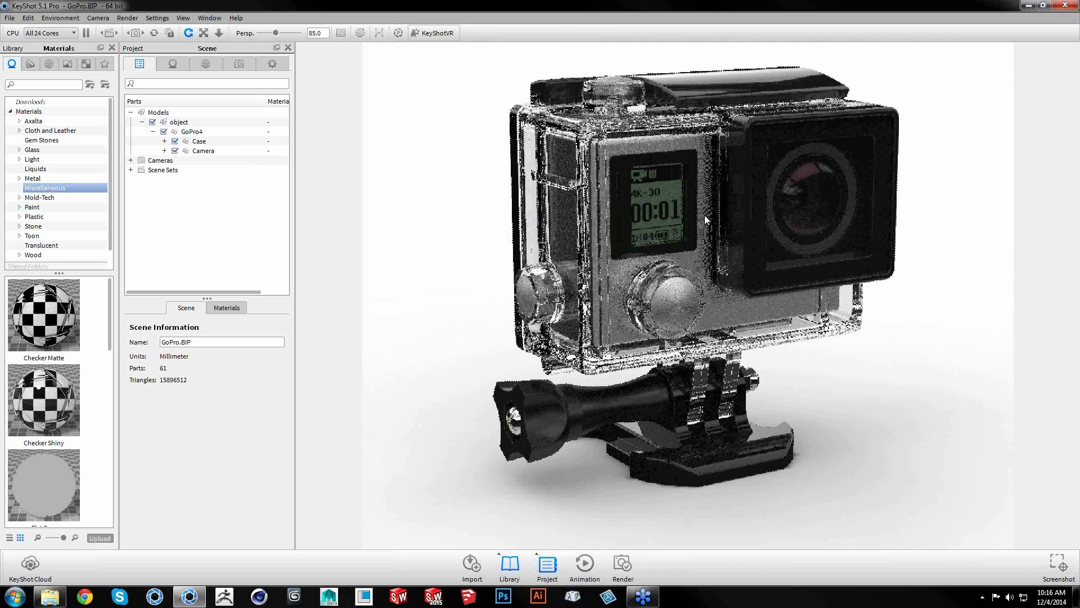
{"action": "right_click", "coordinate": [719, 236]}
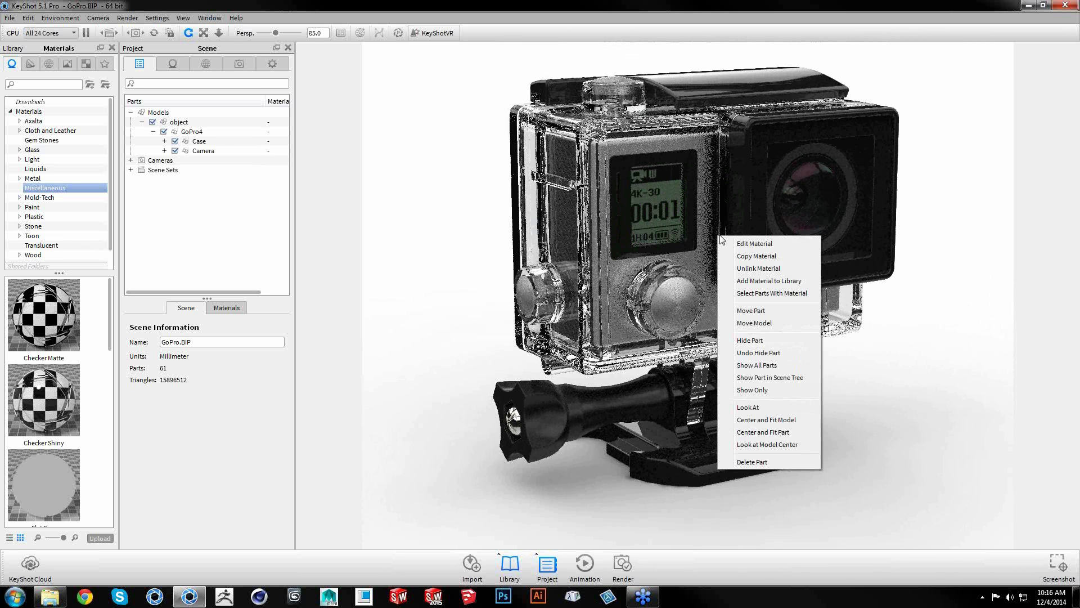
{"action": "left_click", "coordinate": [796, 420]}
{"action": "left_click_drag", "start_coordinate": [820, 325], "coordinate": [381, 424]}
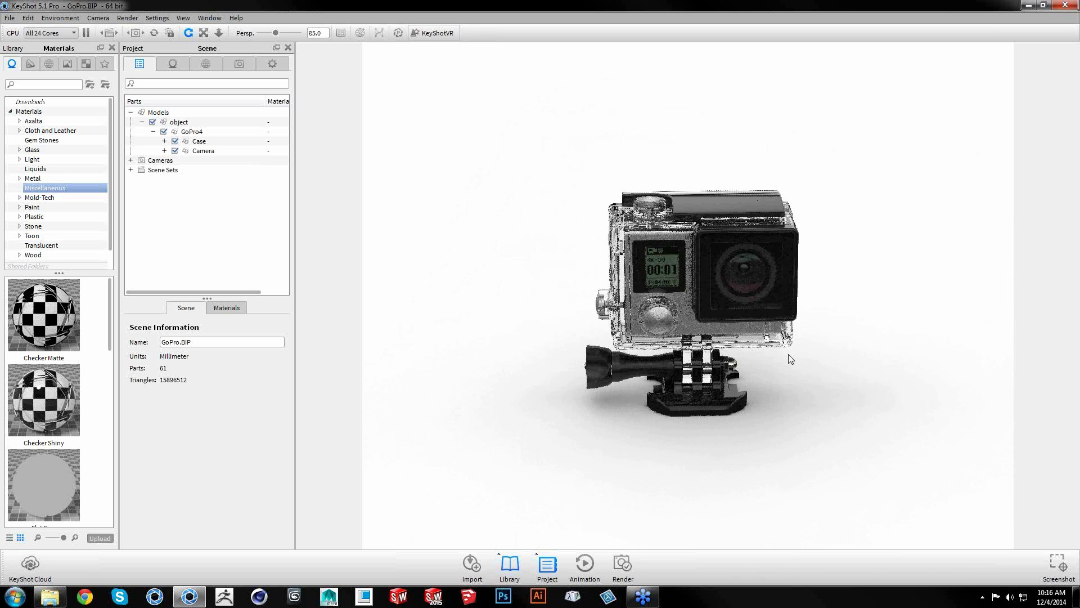
{"action": "scroll", "coordinate": [788, 394], "scroll_direction": "up", "scroll_amount": 5}
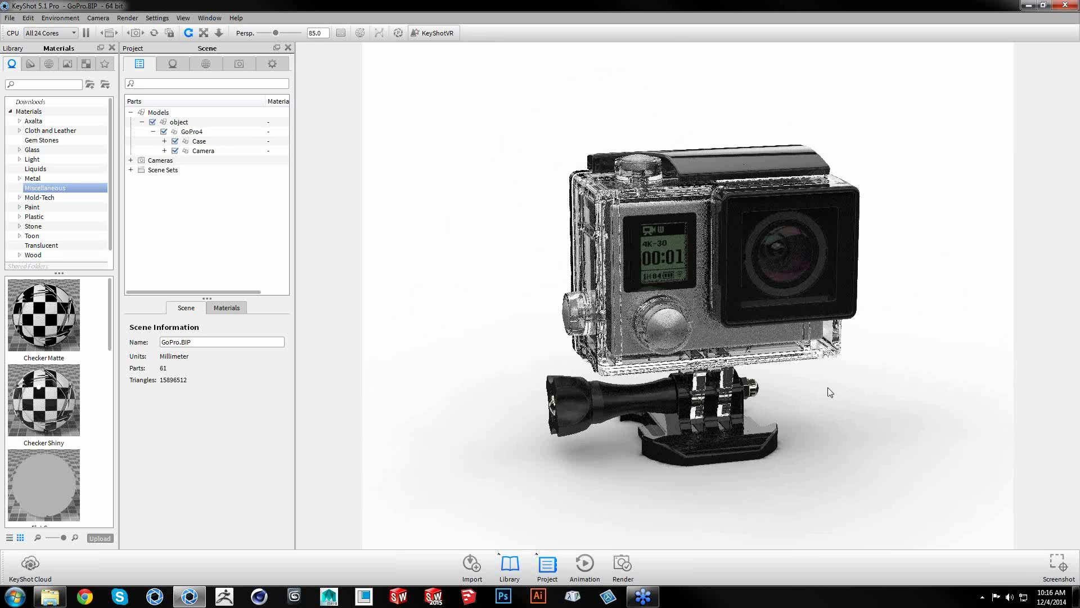
Apply Look at Model Center to the GoPro4 and orbit around the recentered pivot
{"action": "right_click", "coordinate": [661, 336]}
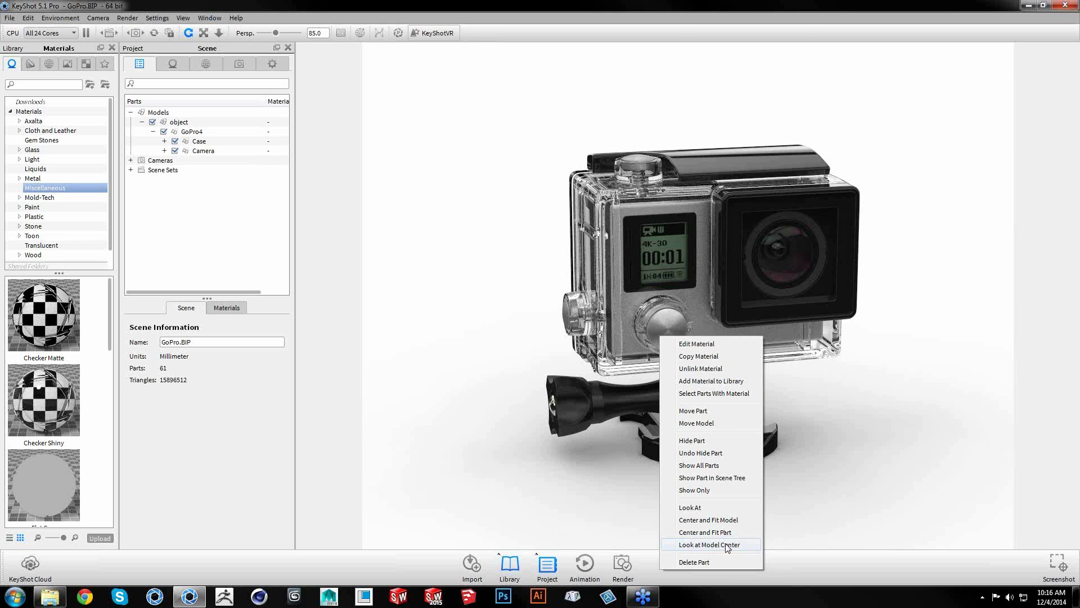
{"action": "left_click", "coordinate": [727, 546]}
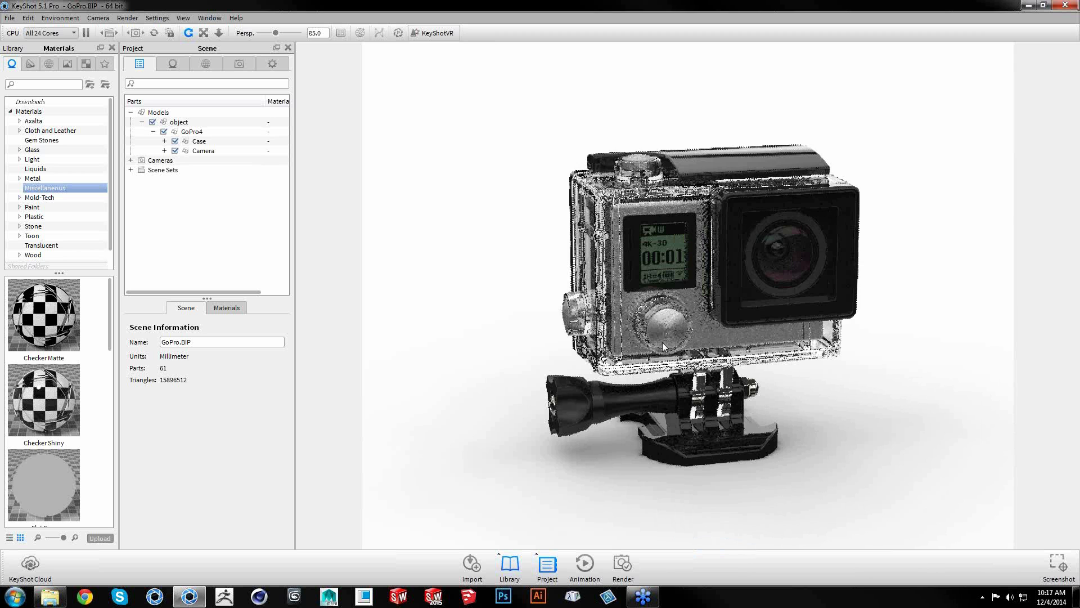
{"action": "left_click_drag", "start_coordinate": [824, 478], "coordinate": [866, 433]}
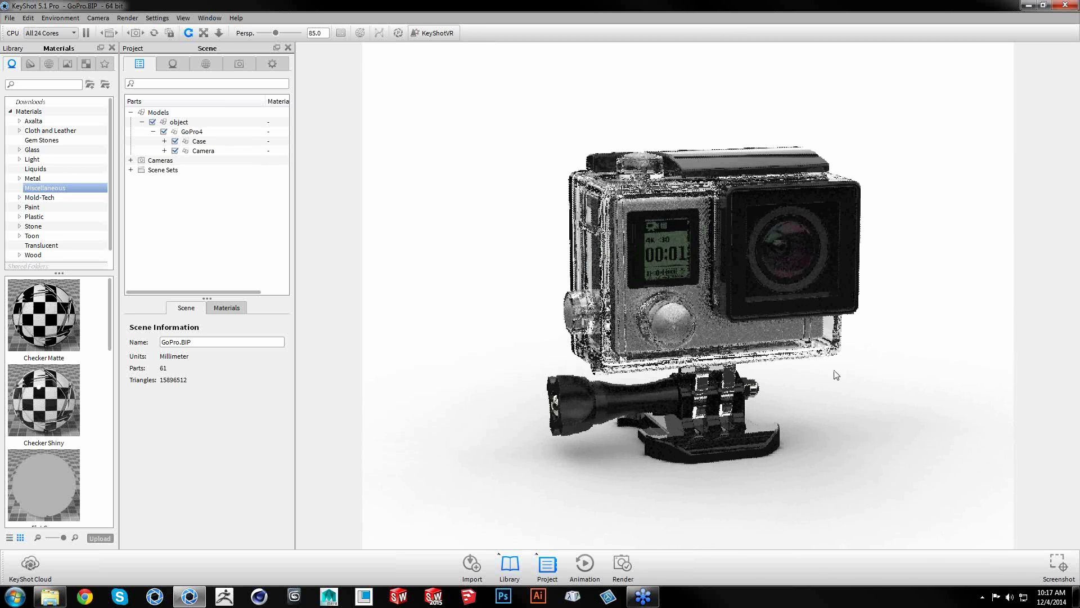
{"action": "left_click_drag", "start_coordinate": [800, 411], "coordinate": [726, 355]}
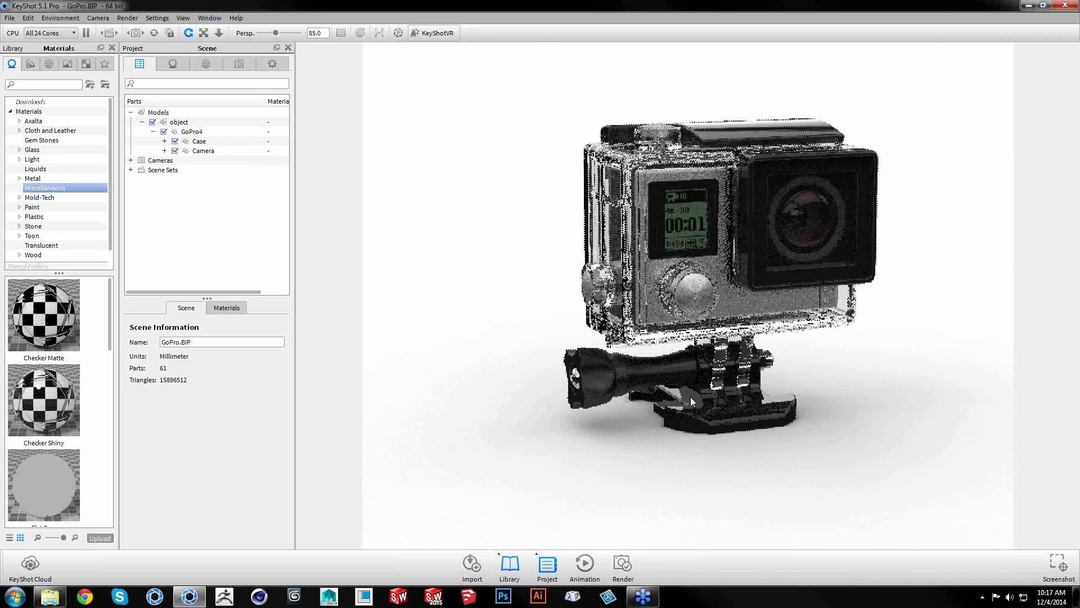
Isolate the GoPro4's round front button with Show Only and view its brushed face up close
{"action": "scroll", "coordinate": [692, 397], "scroll_direction": "up", "scroll_amount": 5}
{"action": "scroll", "coordinate": [718, 385], "scroll_direction": "up", "scroll_amount": 5}
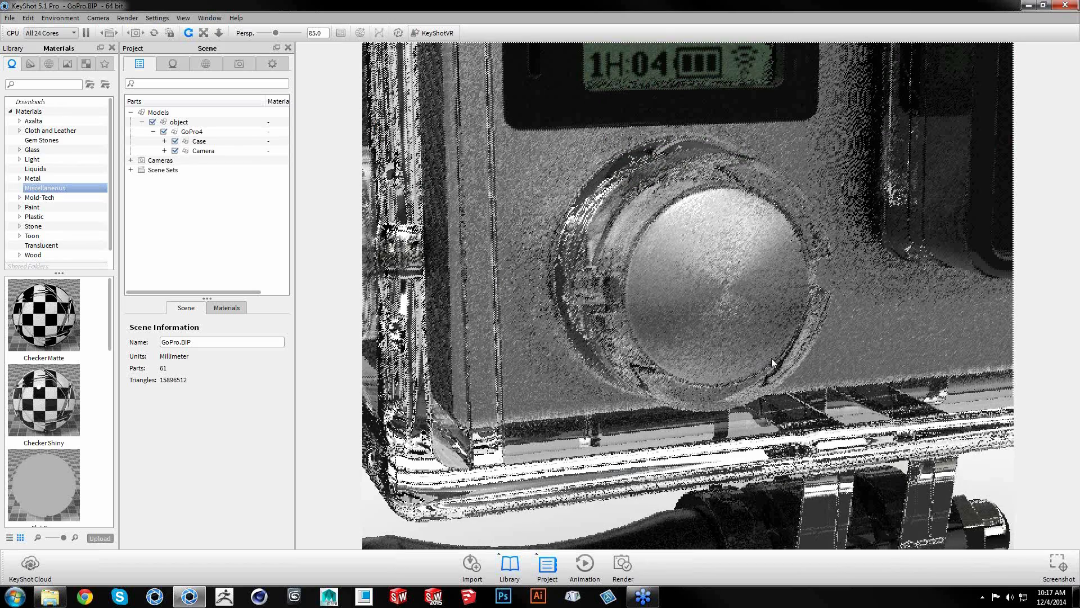
{"action": "right_click", "coordinate": [699, 290]}
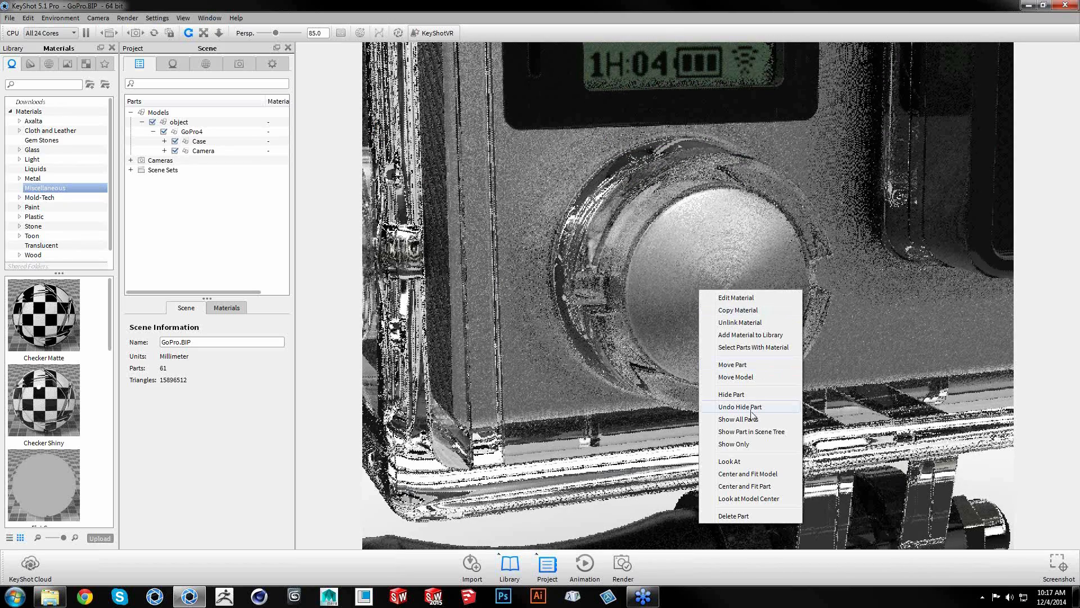
{"action": "left_click", "coordinate": [748, 445]}
{"action": "mouse_move", "coordinate": [735, 370]}
{"action": "left_mouse_down"}
{"action": "mouse_move", "coordinate": [768, 365]}
{"action": "mouse_move", "coordinate": [718, 369]}
{"action": "left_mouse_up"}
{"action": "right_click", "coordinate": [698, 299]}
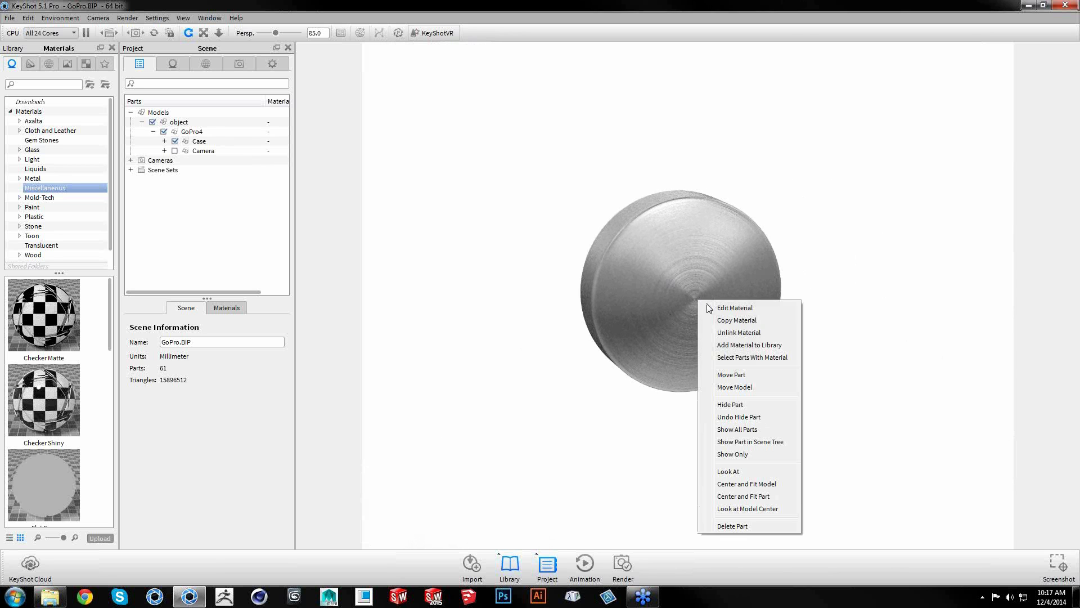
{"action": "left_click", "coordinate": [731, 384]}
{"action": "left_click_drag", "start_coordinate": [615, 326], "coordinate": [749, 307]}
{"action": "scroll", "coordinate": [602, 301], "scroll_direction": "up", "scroll_amount": 5}
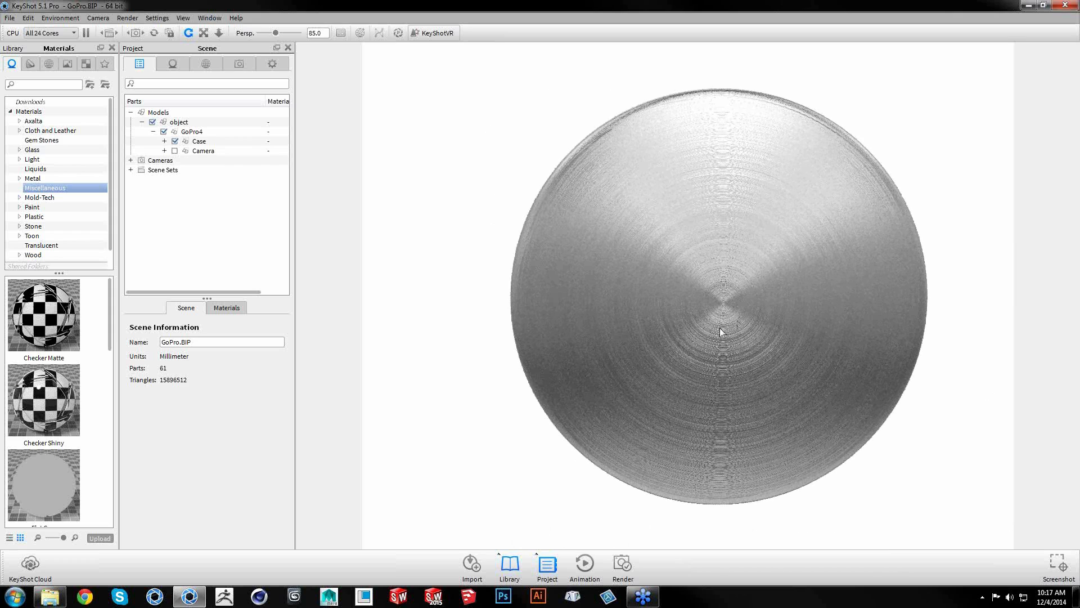
Open the Textures settings of the button's Steel Polished #1 material and examine its Brushed (3D) color texture
{"action": "left_click_drag", "start_coordinate": [692, 315], "coordinate": [786, 310]}
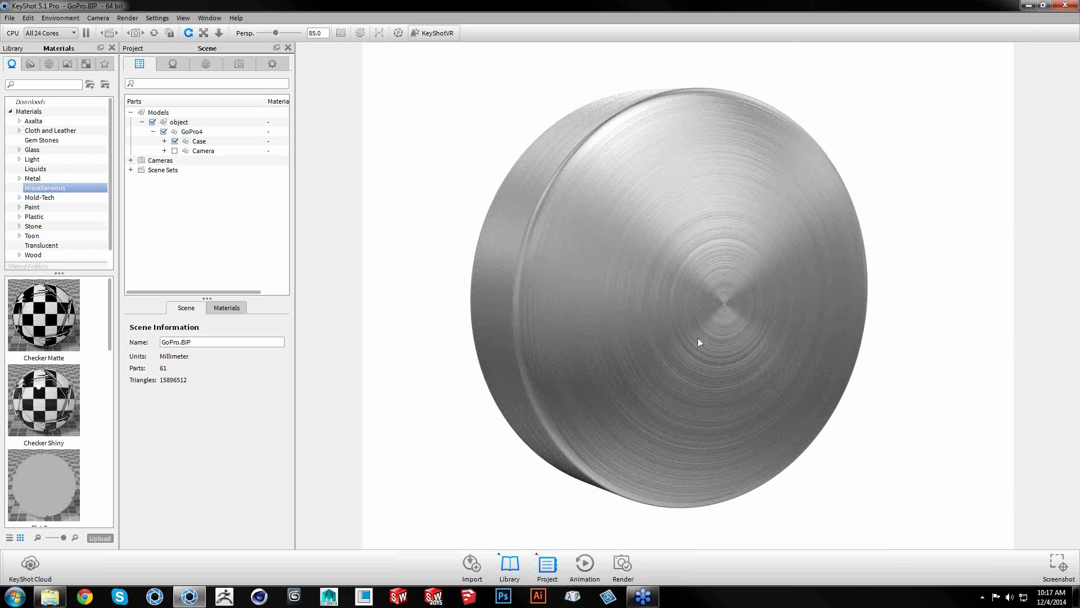
{"action": "left_click_drag", "start_coordinate": [705, 329], "coordinate": [619, 324]}
{"action": "left_click", "coordinate": [619, 324]}
{"action": "double_click", "coordinate": [694, 281]}
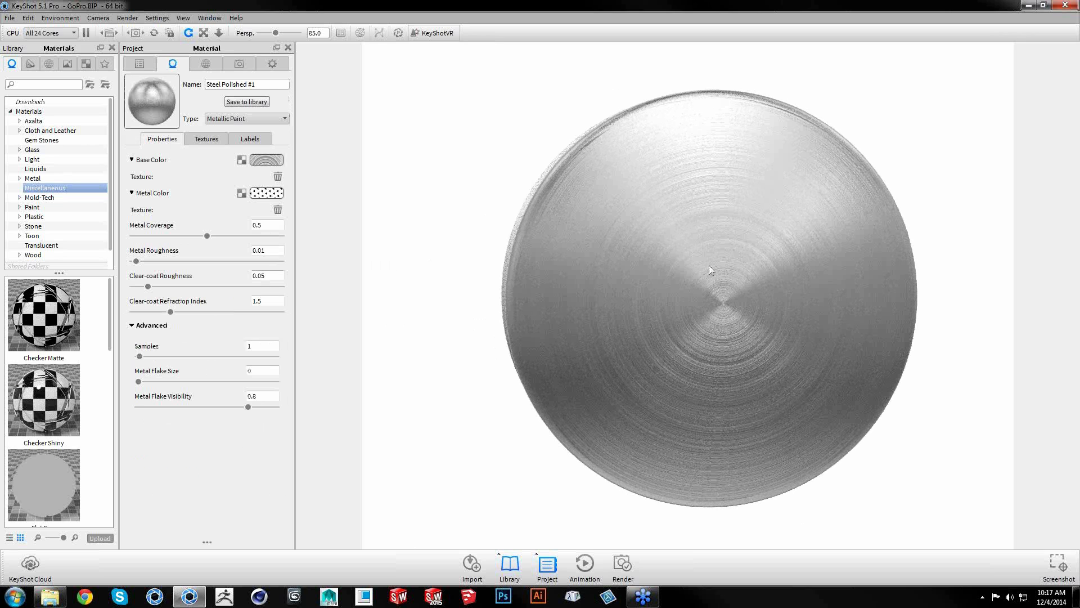
{"action": "left_click", "coordinate": [206, 139]}
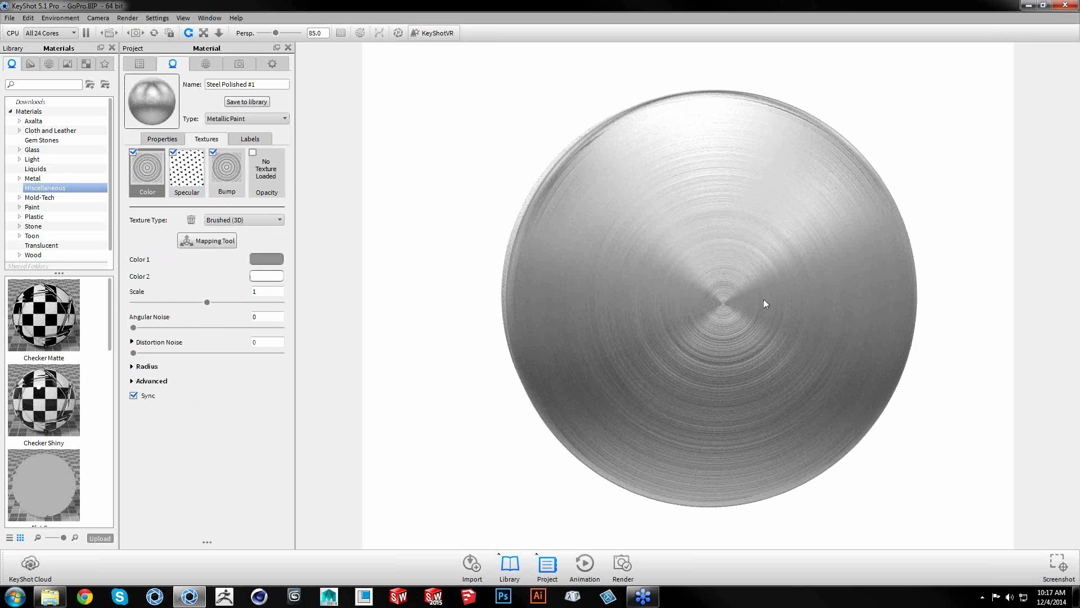
{"action": "left_click_drag", "start_coordinate": [764, 301], "coordinate": [772, 302]}
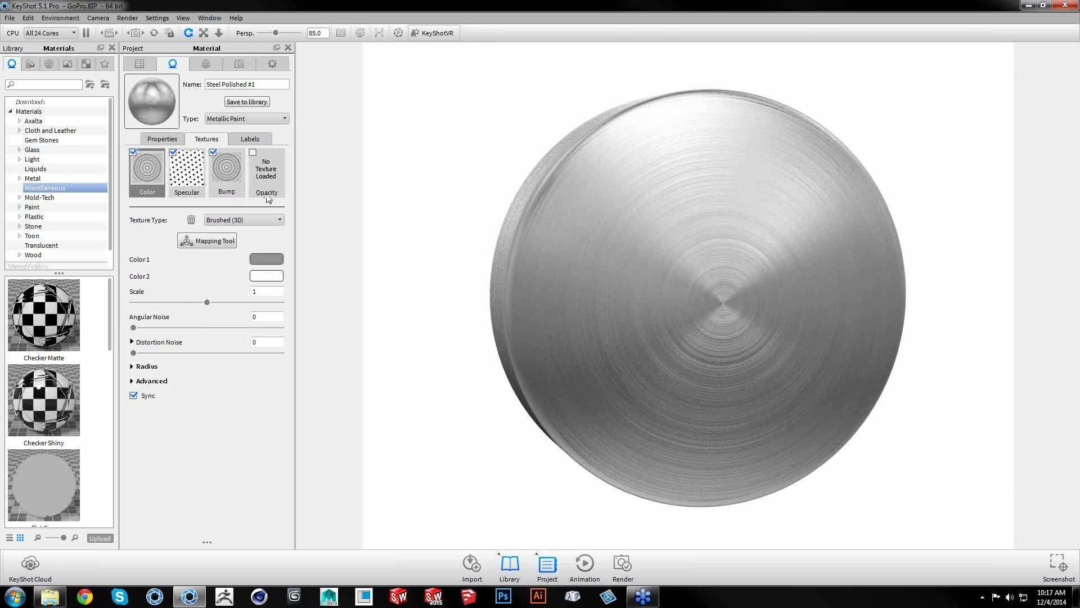
Review the 2D and 3D procedural texture types offered for the material's Color and Opacity textures
{"action": "left_click", "coordinate": [277, 223]}
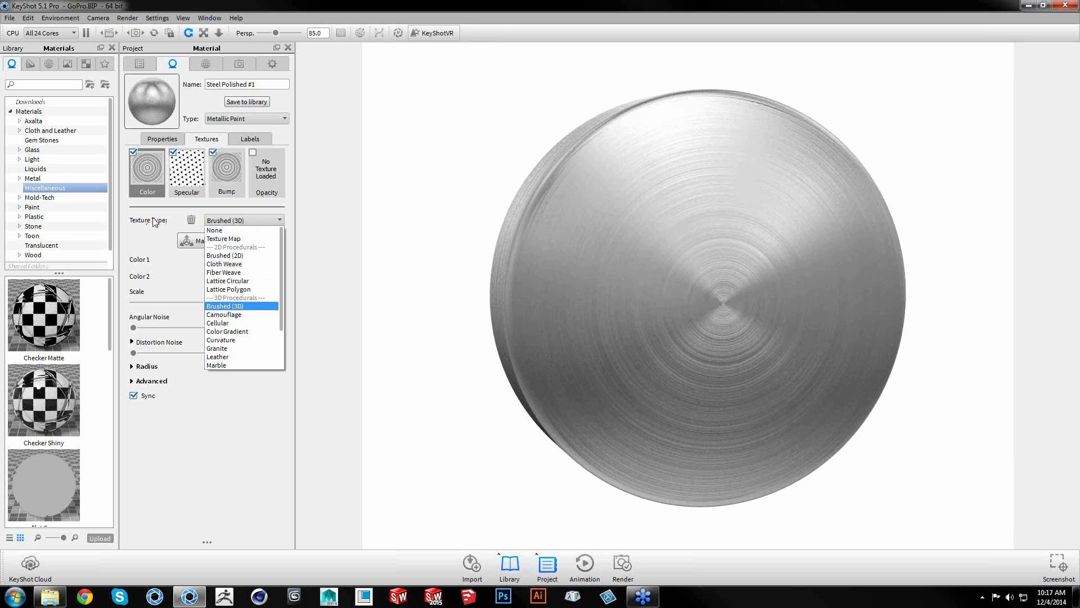
{"action": "left_click", "coordinate": [267, 180]}
{"action": "left_click", "coordinate": [263, 221]}
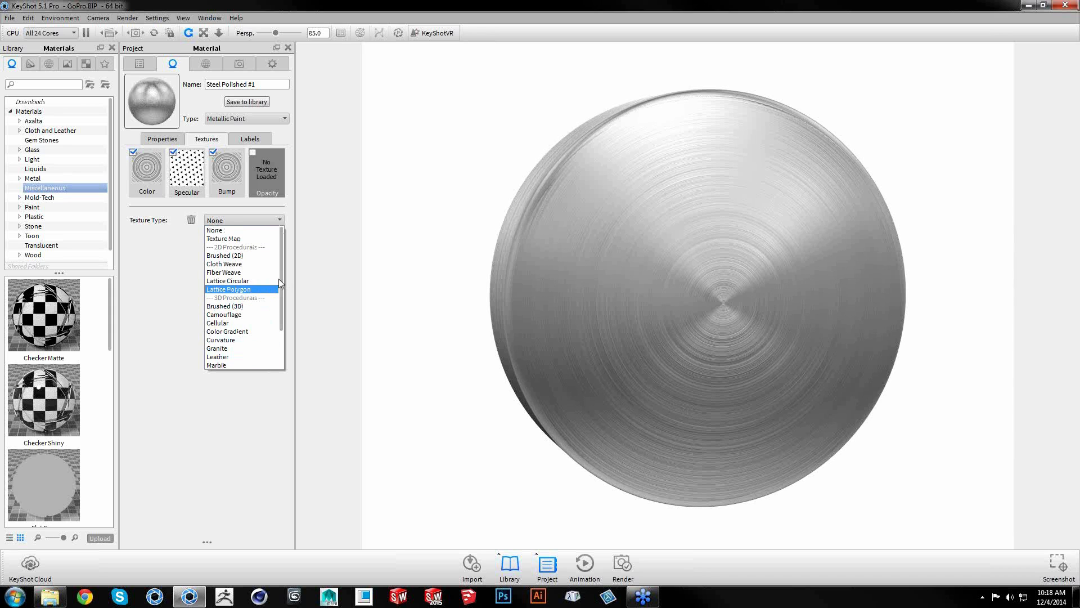
{"action": "mouse_move", "coordinate": [281, 278]}
{"action": "left_mouse_down"}
{"action": "mouse_move", "coordinate": [284, 327]}
{"action": "mouse_move", "coordinate": [296, 274]}
{"action": "left_mouse_up"}
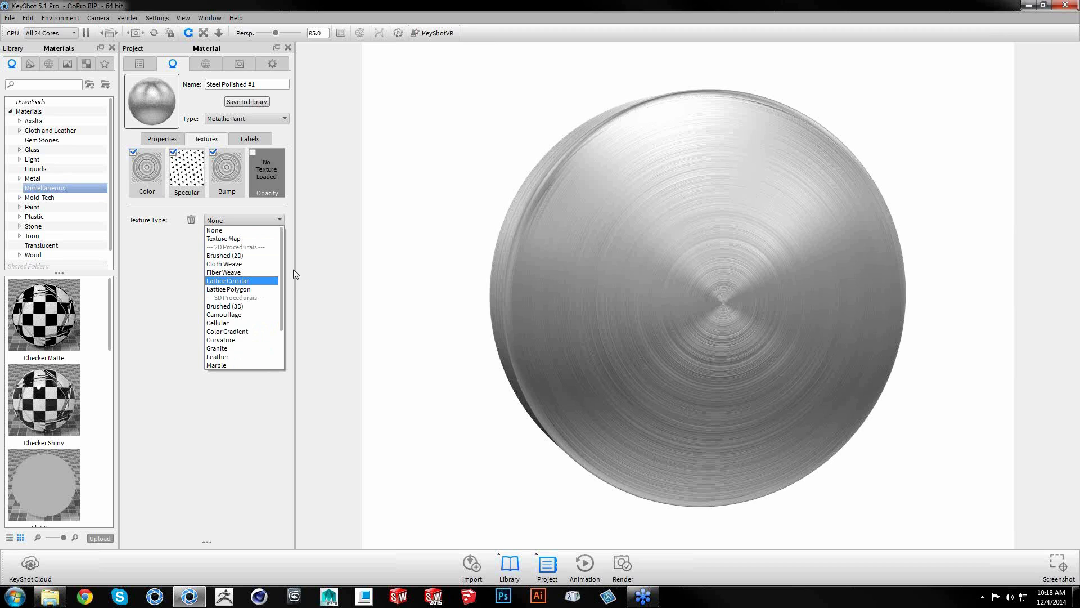
{"action": "left_click", "coordinate": [300, 222]}
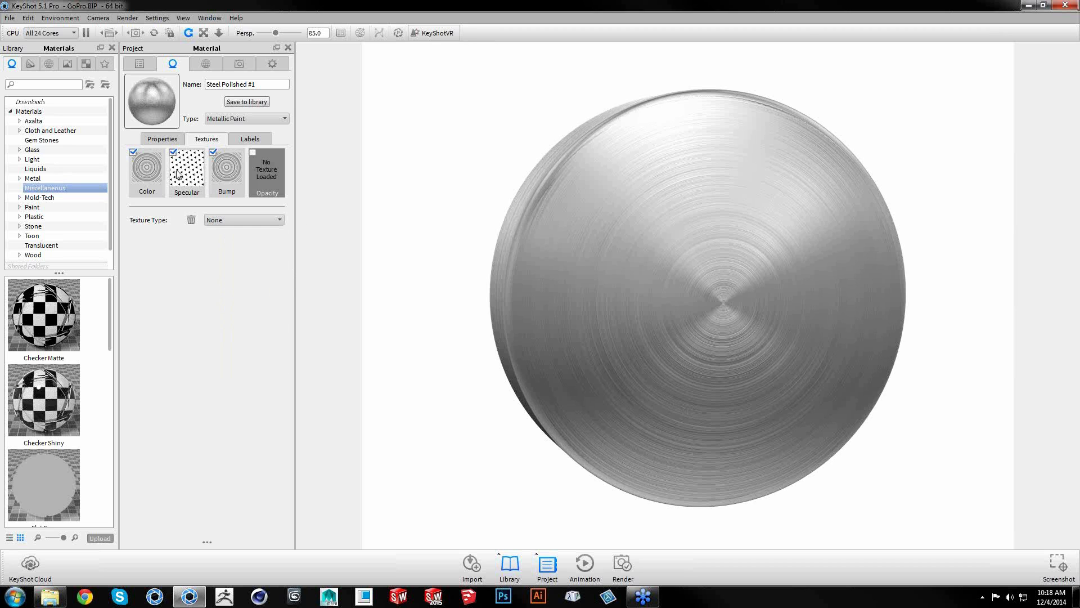
Set the scale of the Lattice Polygon specular texture to 0.2
{"action": "left_click", "coordinate": [196, 180]}
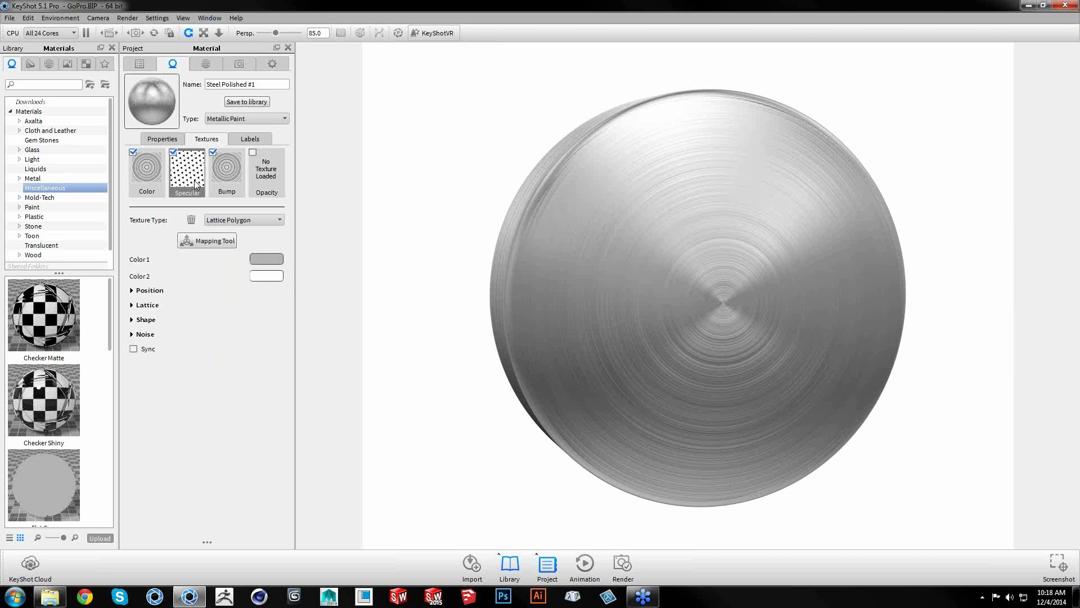
{"action": "left_click", "coordinate": [159, 290]}
{"action": "left_click_drag", "start_coordinate": [207, 337], "coordinate": [253, 341]}
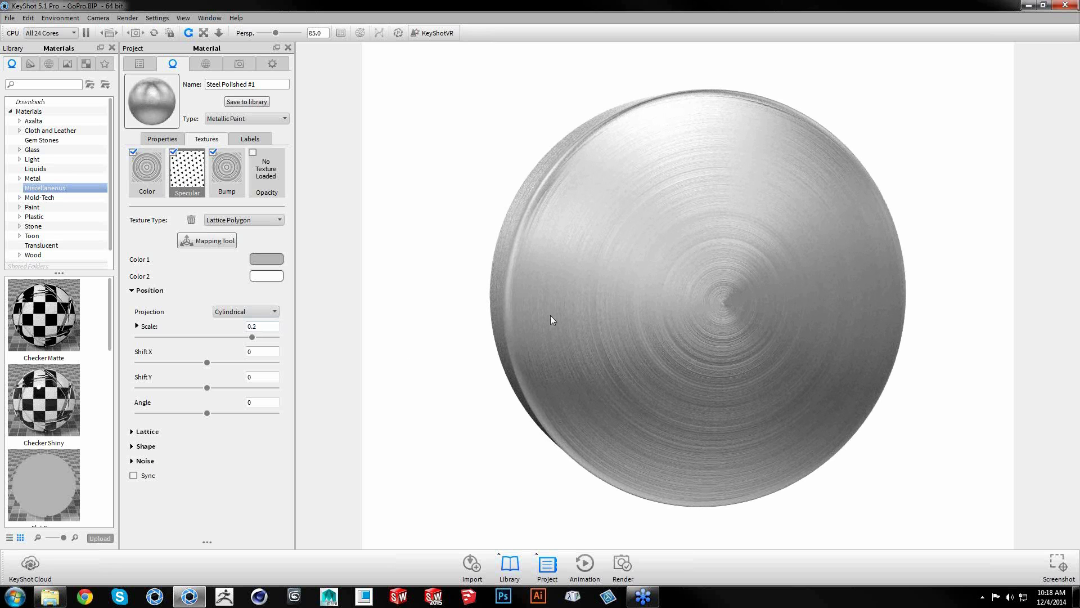
Remove the Specular, Bump and Color textures from the Steel Polished #1 material and inspect the plain button from several angles
{"action": "left_click", "coordinate": [192, 220]}
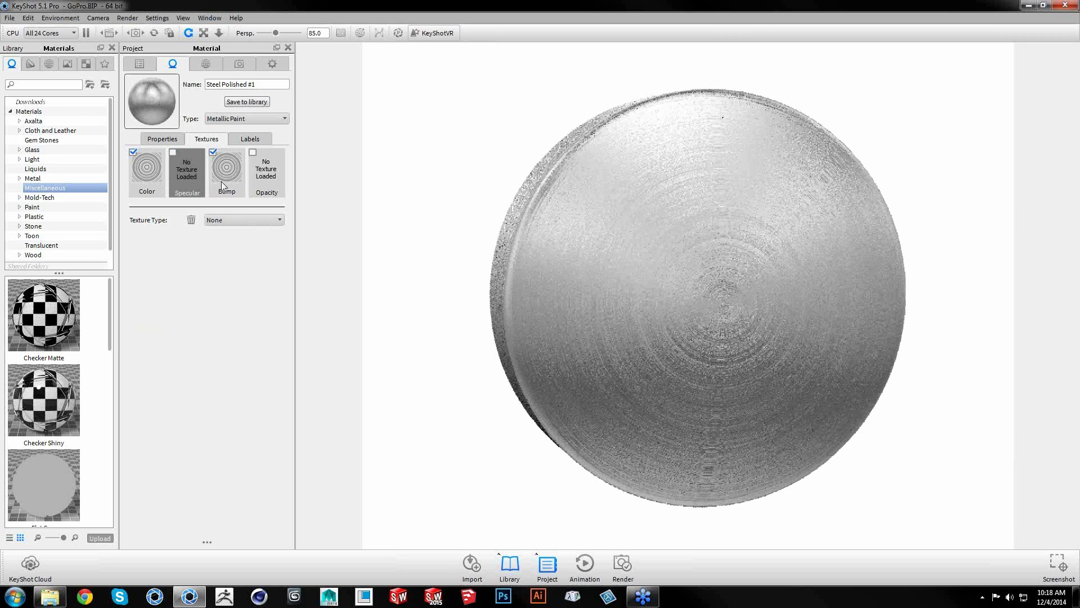
{"action": "left_click", "coordinate": [227, 169]}
{"action": "left_click", "coordinate": [192, 220]}
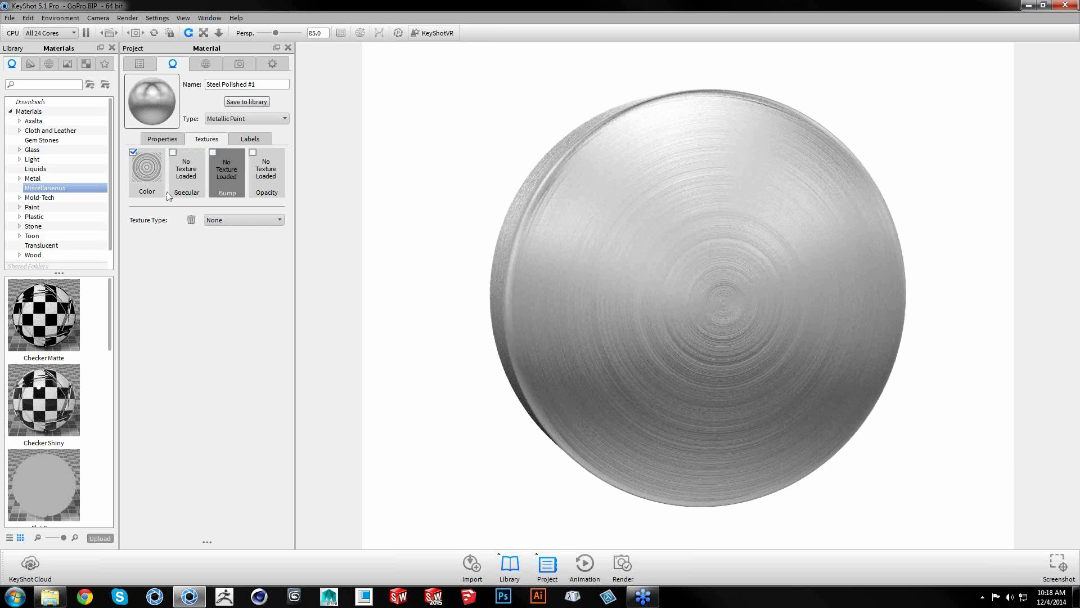
{"action": "left_click", "coordinate": [151, 188]}
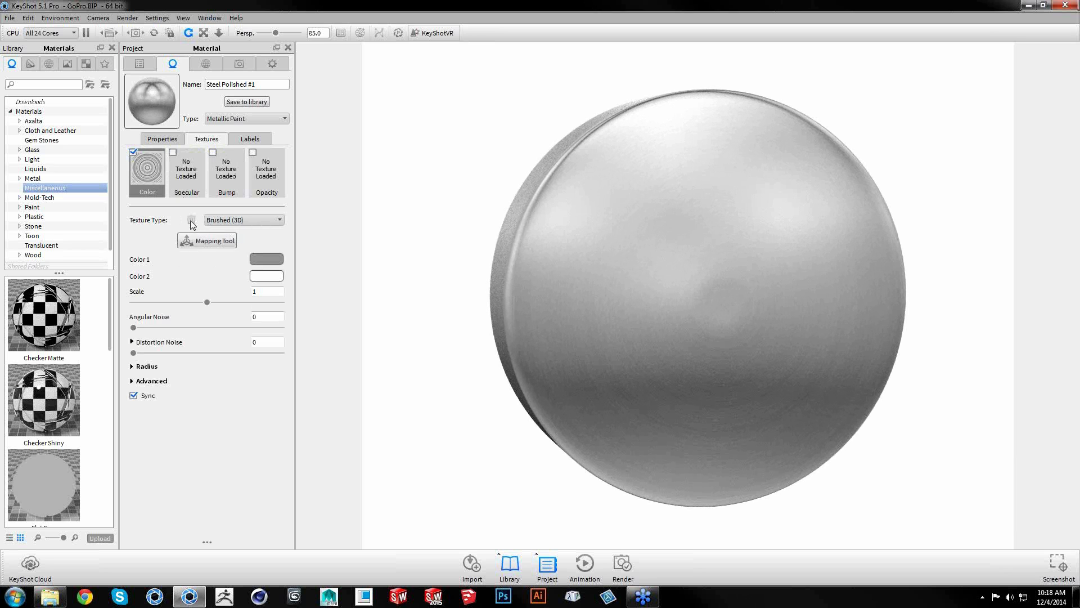
{"action": "left_click", "coordinate": [191, 220]}
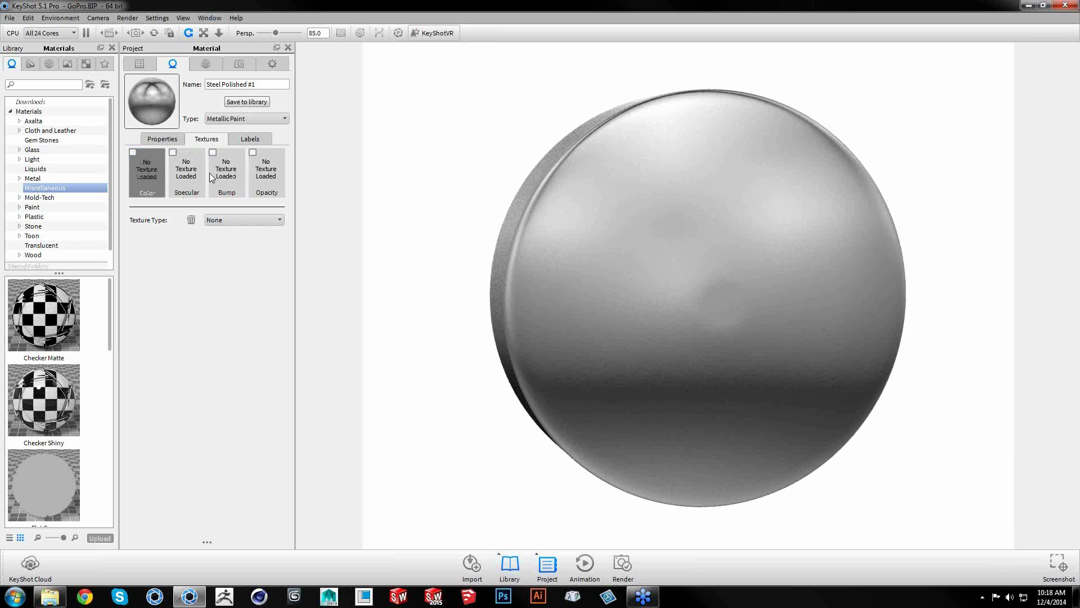
{"action": "left_click_drag", "start_coordinate": [535, 270], "coordinate": [498, 274]}
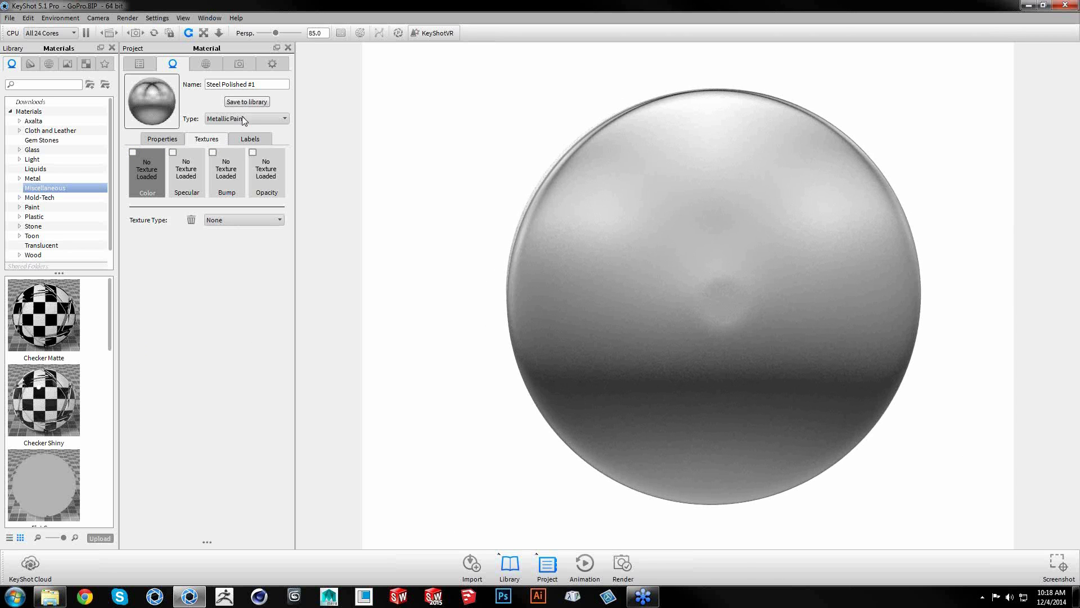
{"action": "left_click_drag", "start_coordinate": [398, 188], "coordinate": [482, 203]}
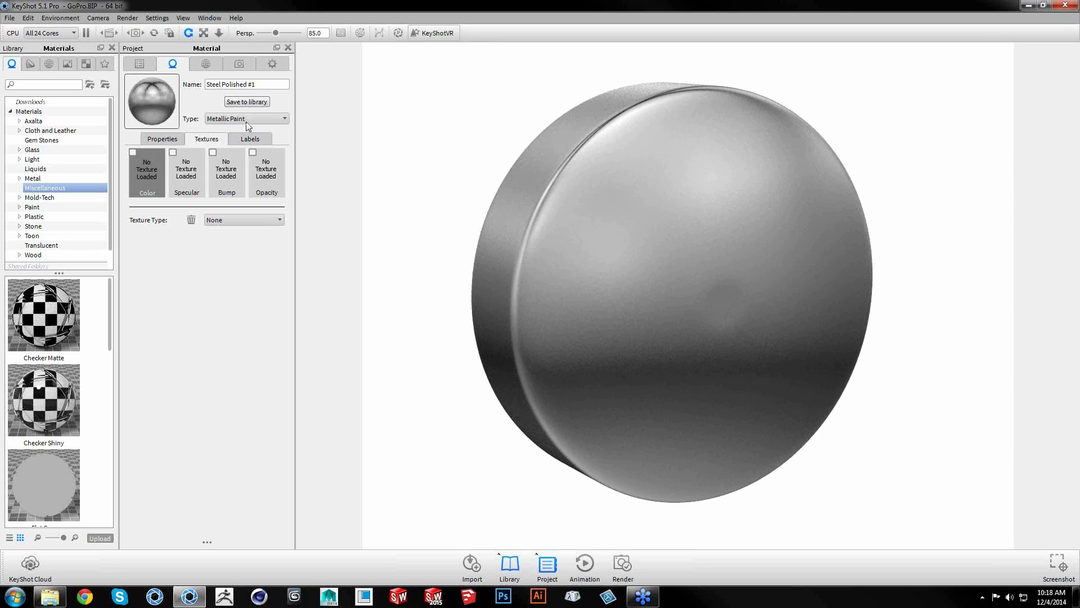
{"action": "left_click_drag", "start_coordinate": [582, 335], "coordinate": [505, 319]}
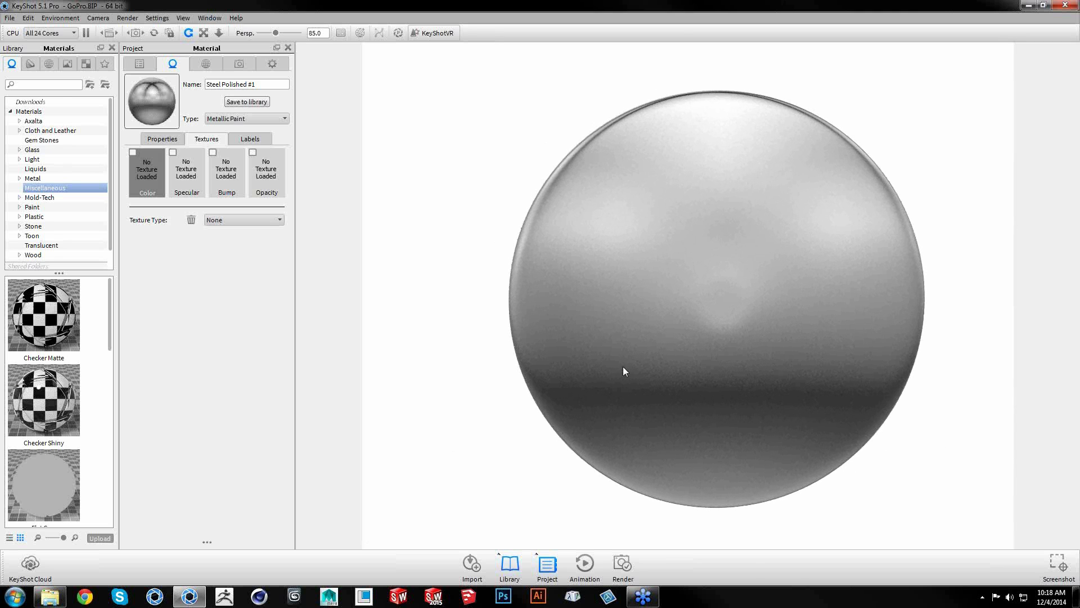
Apply the Cloth Weave 2D procedural as the Color texture of the button's Steel Polished #1 material
{"action": "left_click_drag", "start_coordinate": [716, 393], "coordinate": [667, 384]}
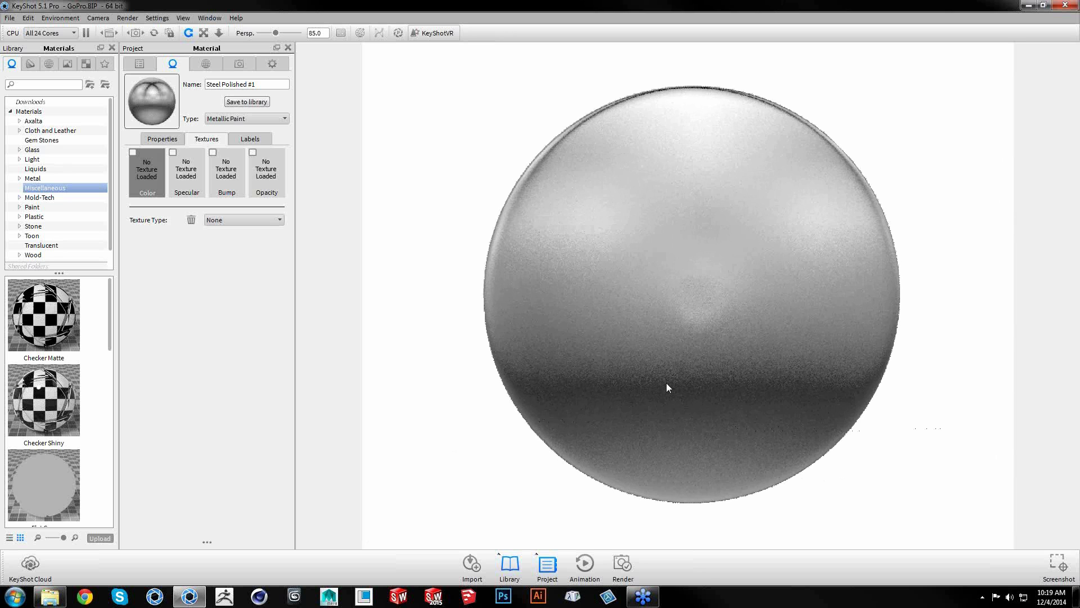
{"action": "scroll", "coordinate": [647, 400], "scroll_direction": "up", "scroll_amount": 2}
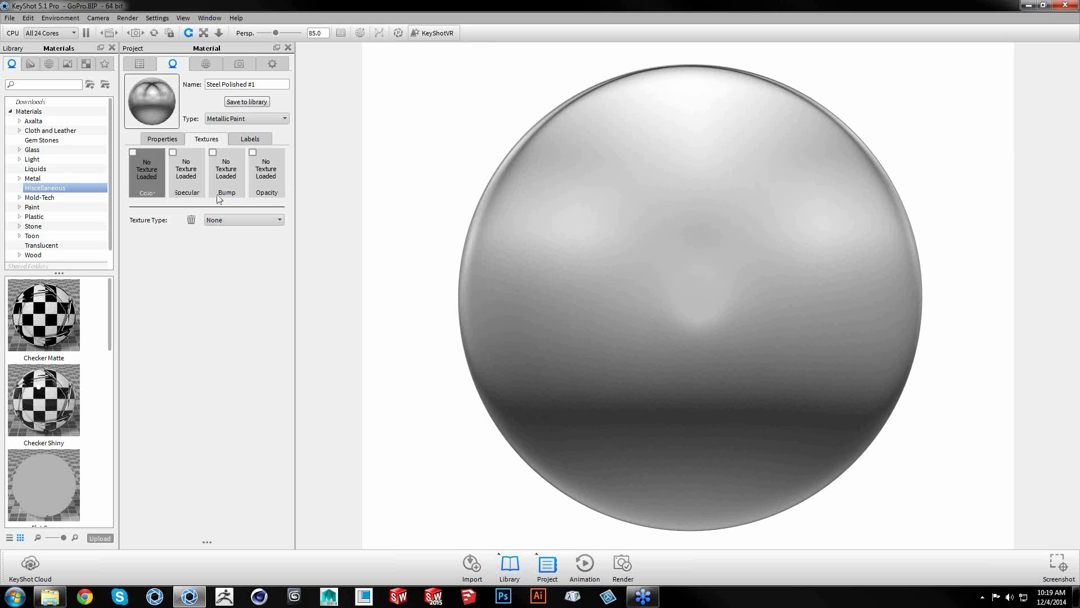
{"action": "left_click_drag", "start_coordinate": [565, 313], "coordinate": [577, 340]}
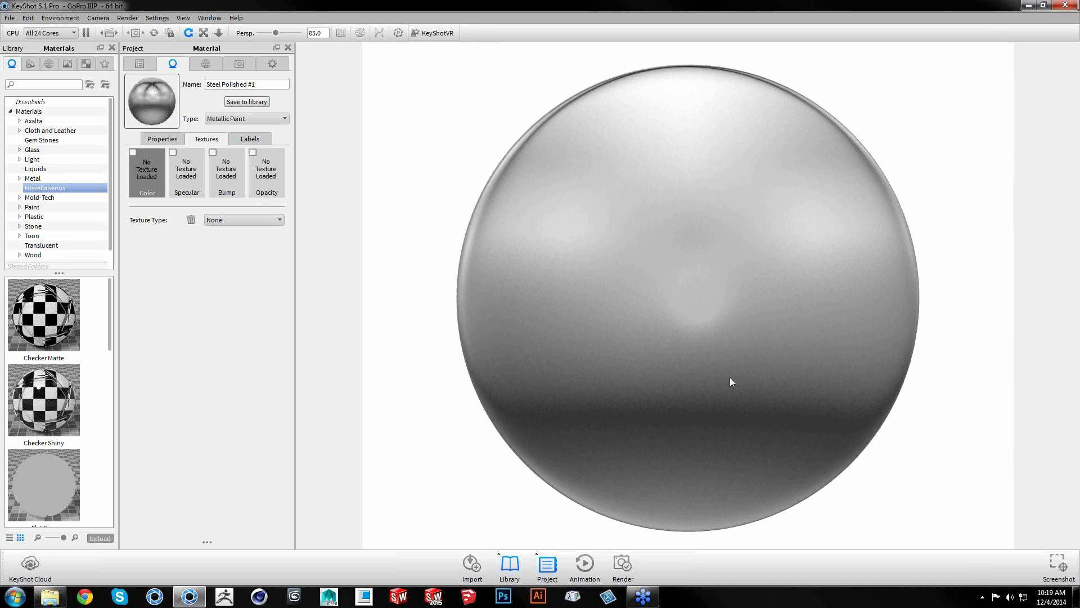
{"action": "left_click_drag", "start_coordinate": [731, 376], "coordinate": [733, 362]}
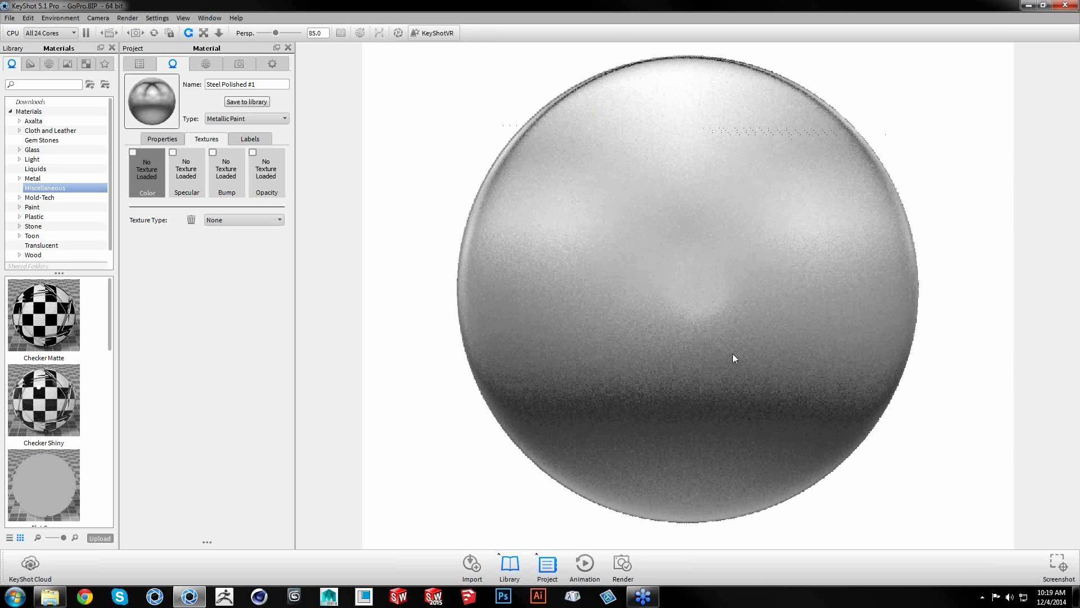
{"action": "left_click", "coordinate": [276, 221]}
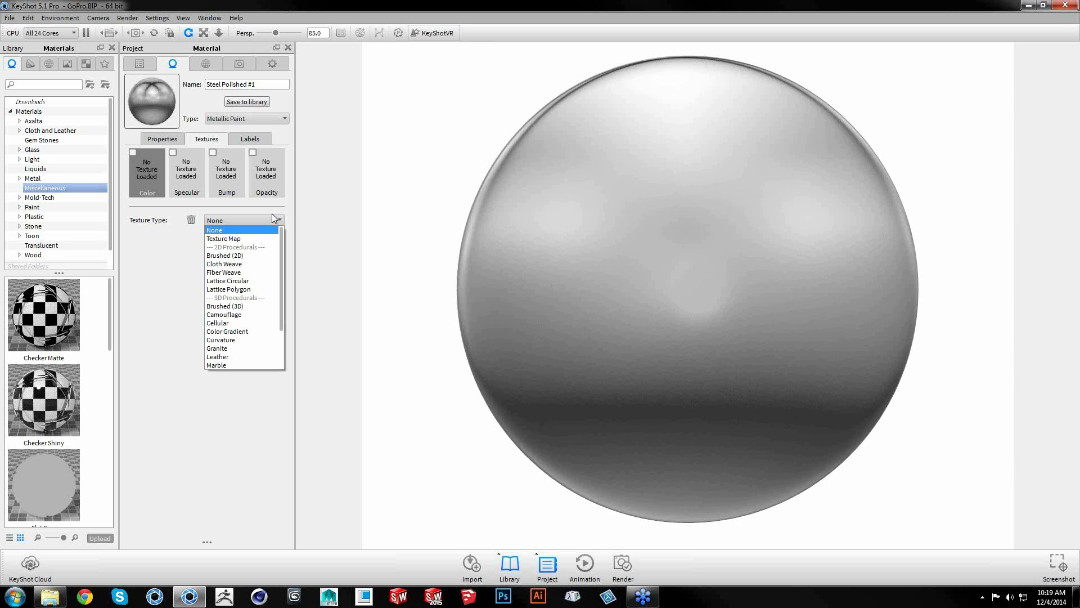
{"action": "left_click", "coordinate": [242, 264]}
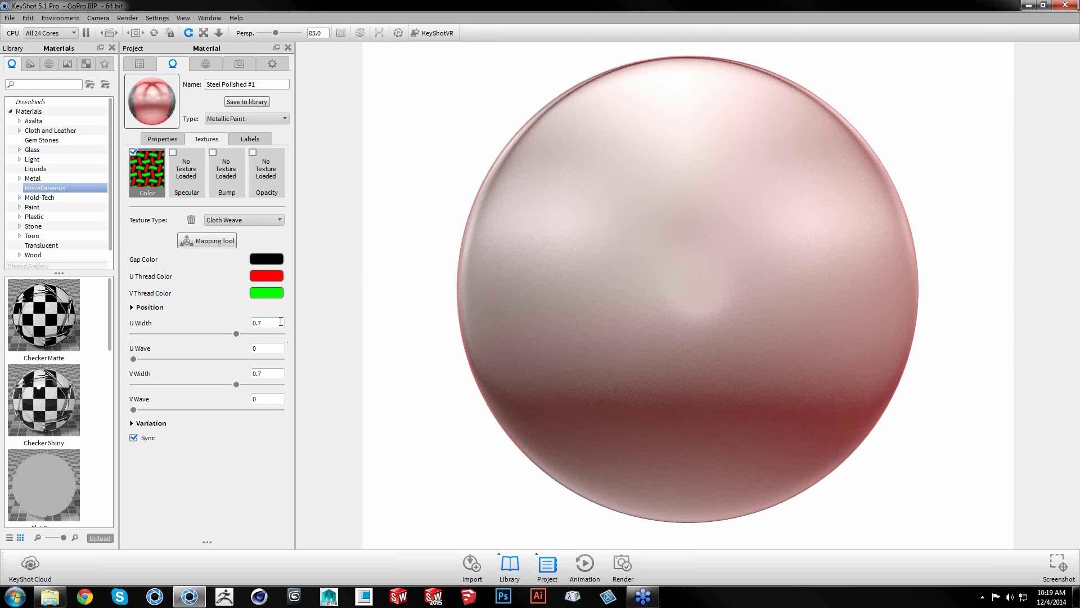
Set the Cloth Weave texture's position scale to 0.001 and view the weave on the button's side
{"action": "left_click", "coordinate": [147, 307]}
{"action": "type", "text": "."}
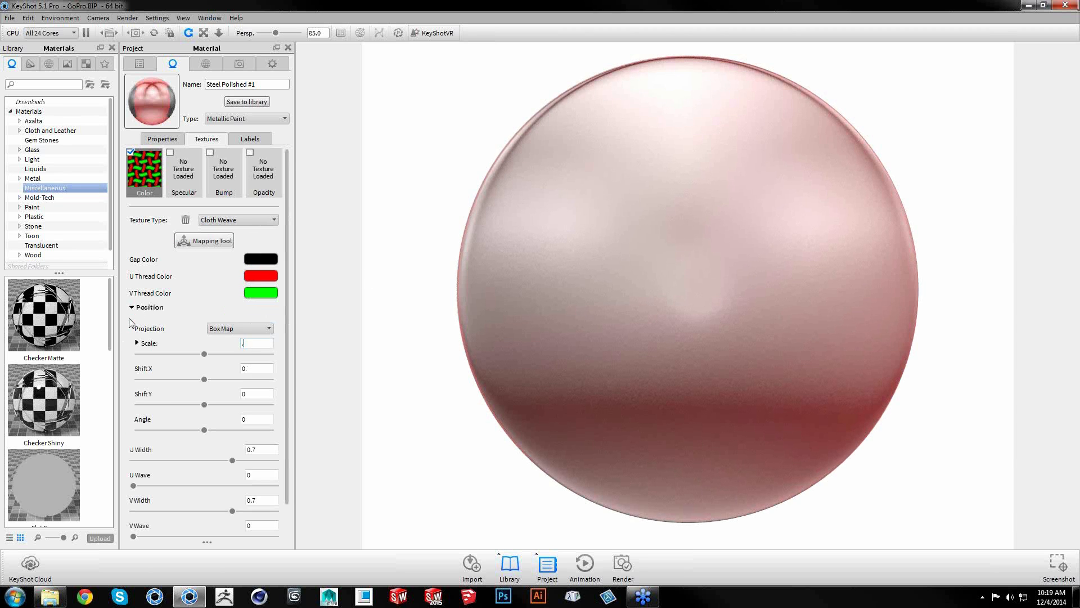
{"action": "type", "text": "0"}
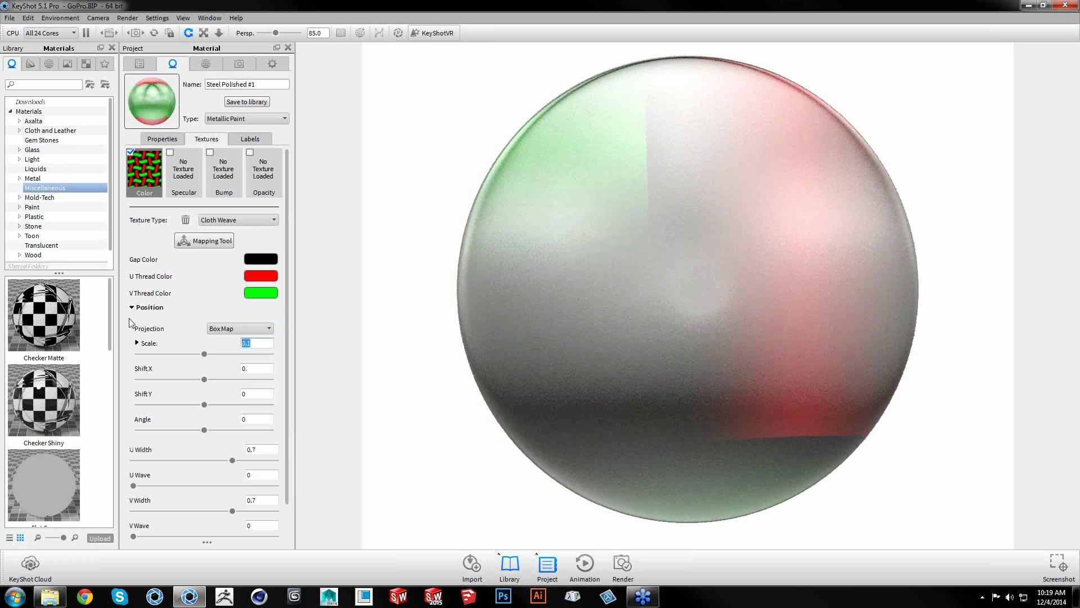
{"action": "key", "text": "Return"}
{"action": "left_click_drag", "start_coordinate": [450, 269], "coordinate": [643, 259]}
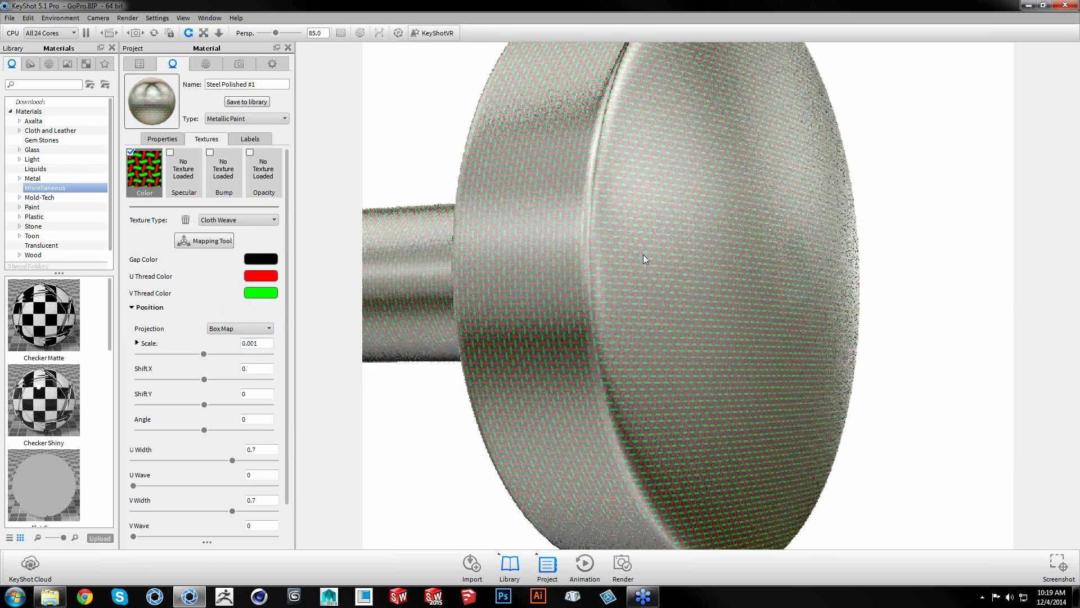
Review the projection options for the Cloth Weave texture and inspect how the weave wraps around the button
{"action": "left_click", "coordinate": [252, 328]}
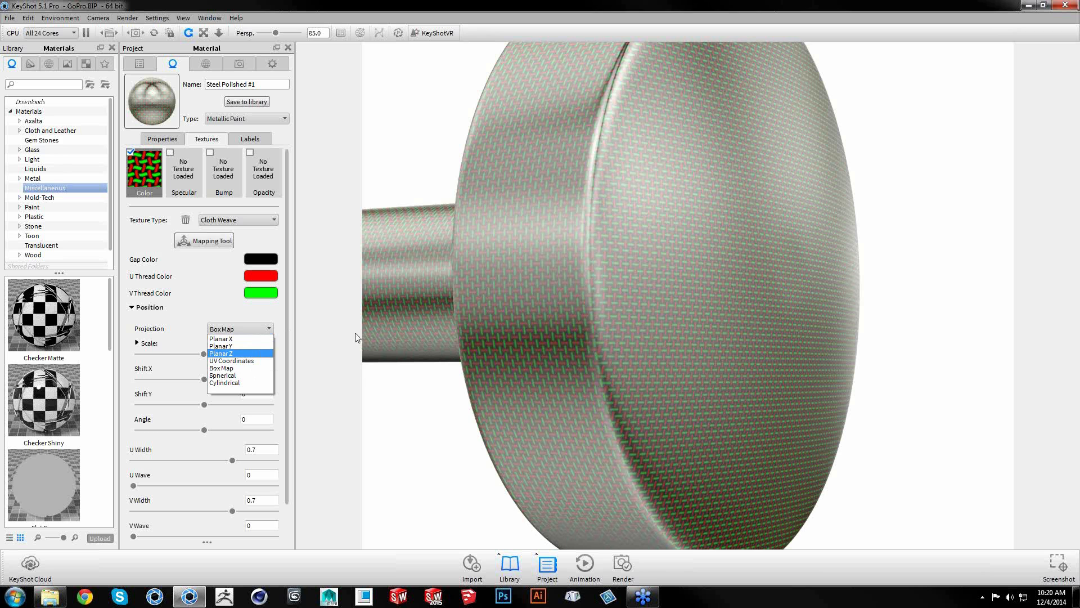
{"action": "left_click", "coordinate": [420, 409]}
{"action": "left_click_drag", "start_coordinate": [550, 379], "coordinate": [549, 379]}
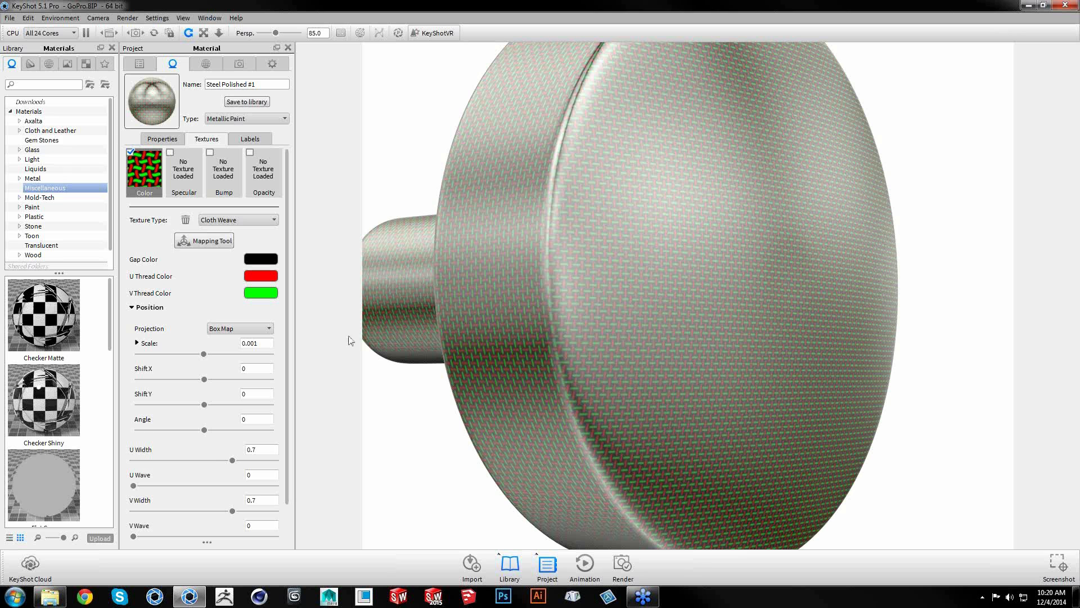
{"action": "left_click_drag", "start_coordinate": [551, 335], "coordinate": [422, 272]}
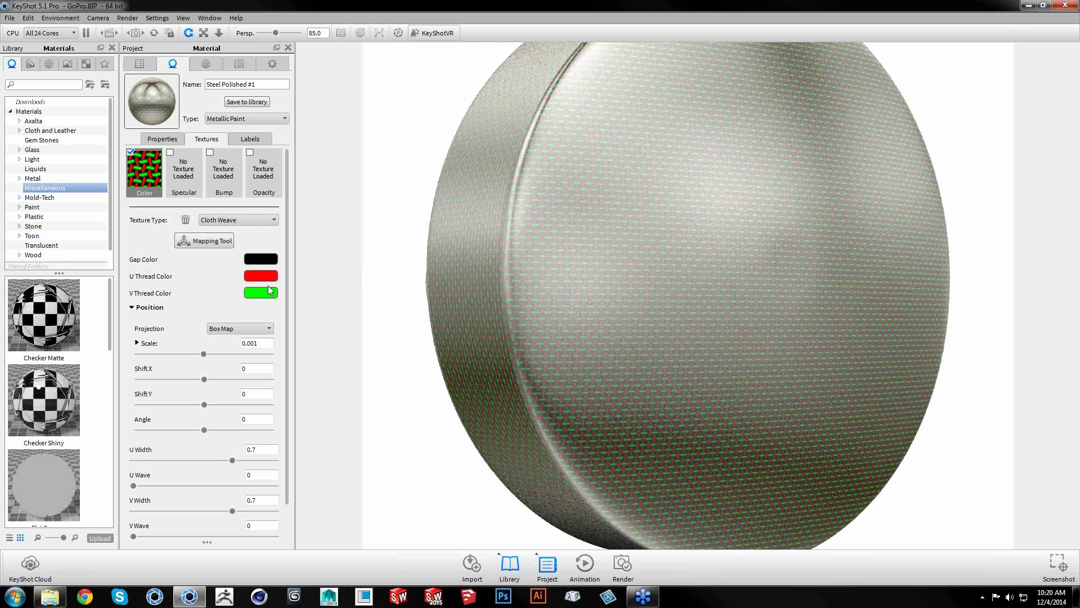
Change the Color texture type to the Brushed (3D) procedural and view it across the button's face and side
{"action": "left_click", "coordinate": [237, 220]}
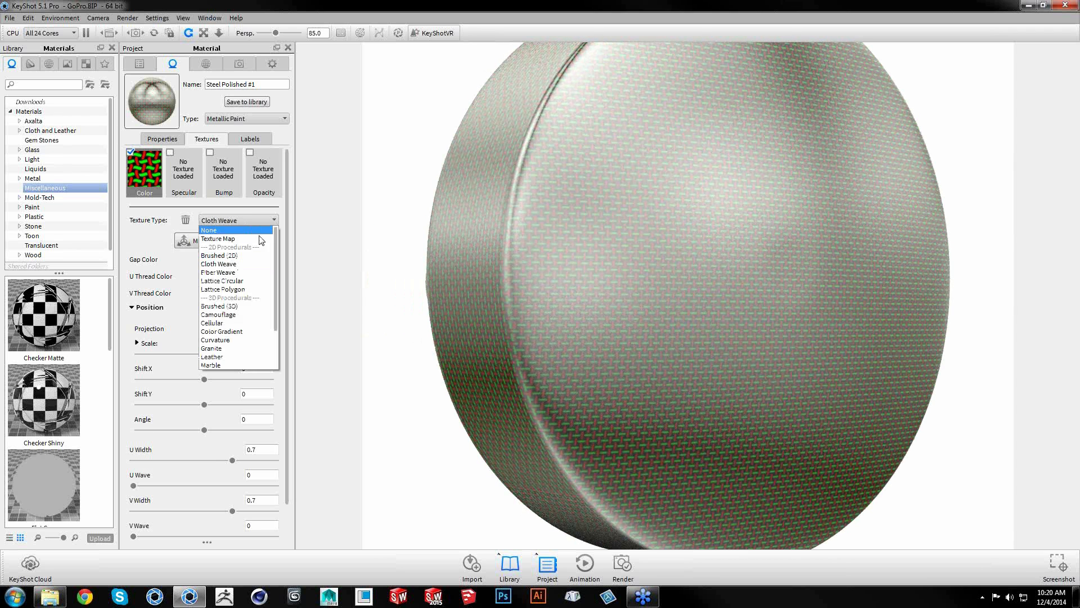
{"action": "left_click", "coordinate": [241, 307]}
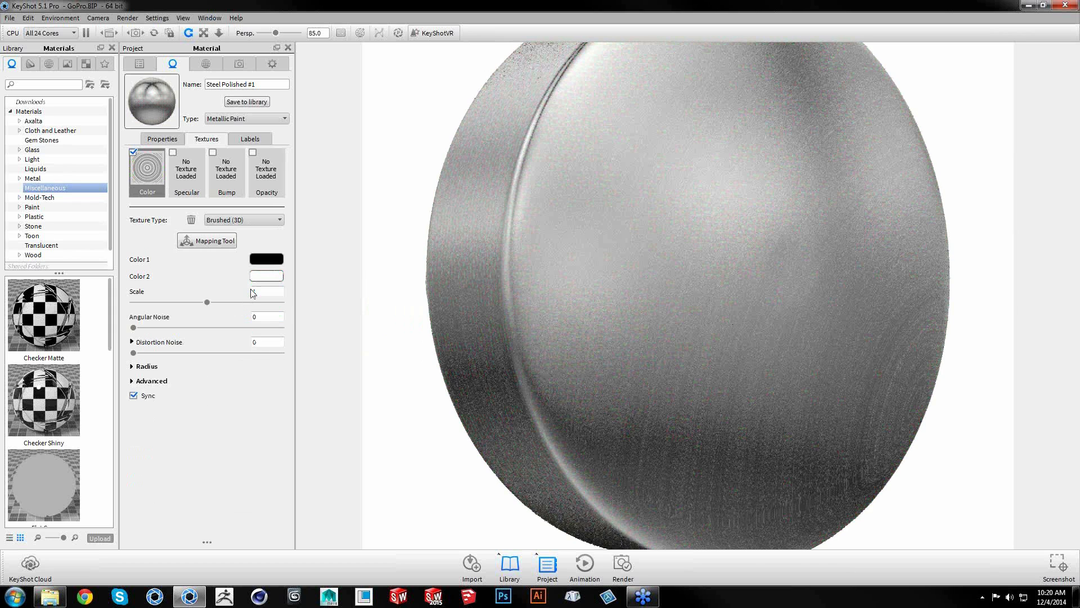
{"action": "left_click_drag", "start_coordinate": [481, 279], "coordinate": [504, 280]}
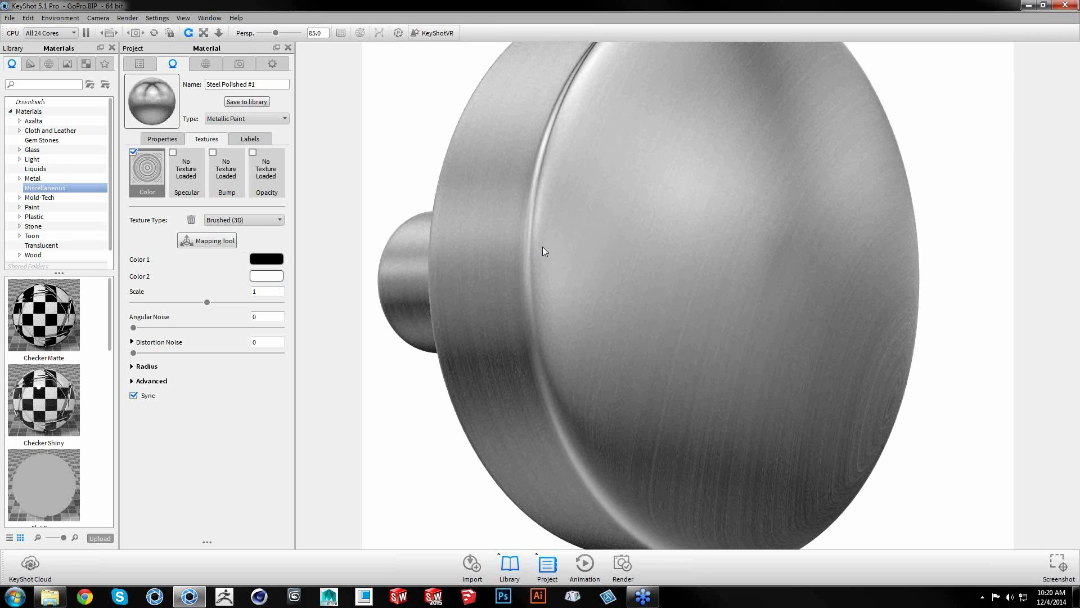
Review the complete list of 2D and 3D procedural texture types, through Wood (Advanced), keeping Brushed (3D) selected
{"action": "left_click", "coordinate": [265, 220]}
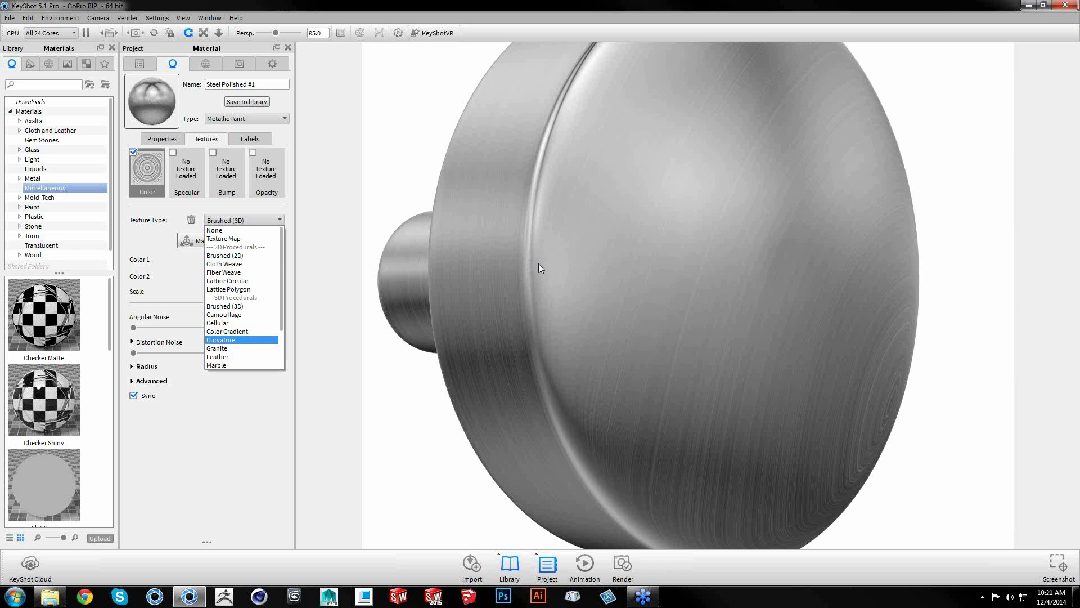
{"action": "left_click", "coordinate": [739, 290]}
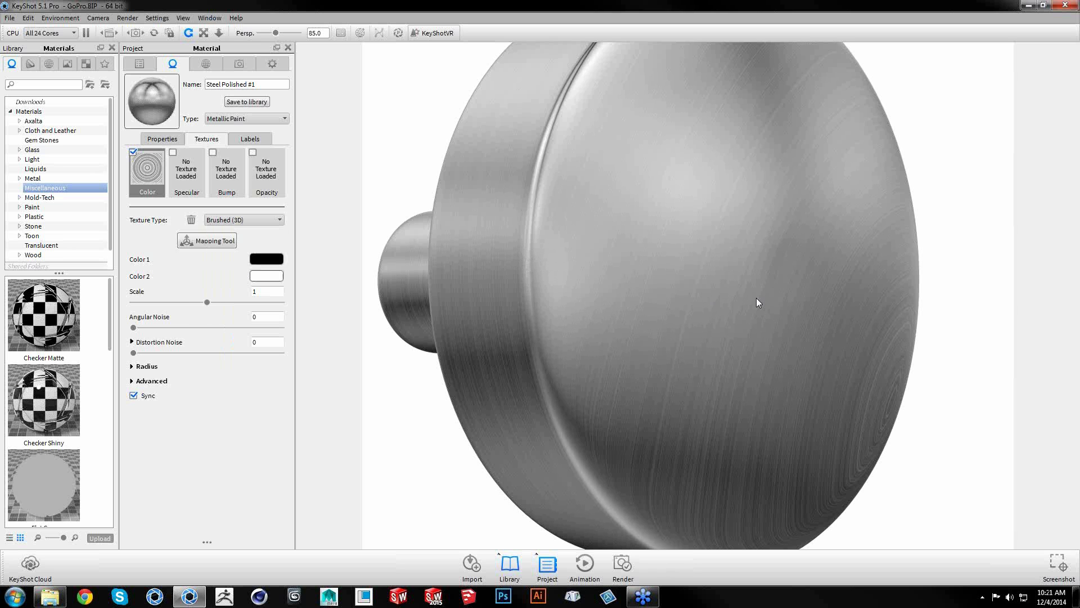
{"action": "left_click_drag", "start_coordinate": [758, 302], "coordinate": [709, 290]}
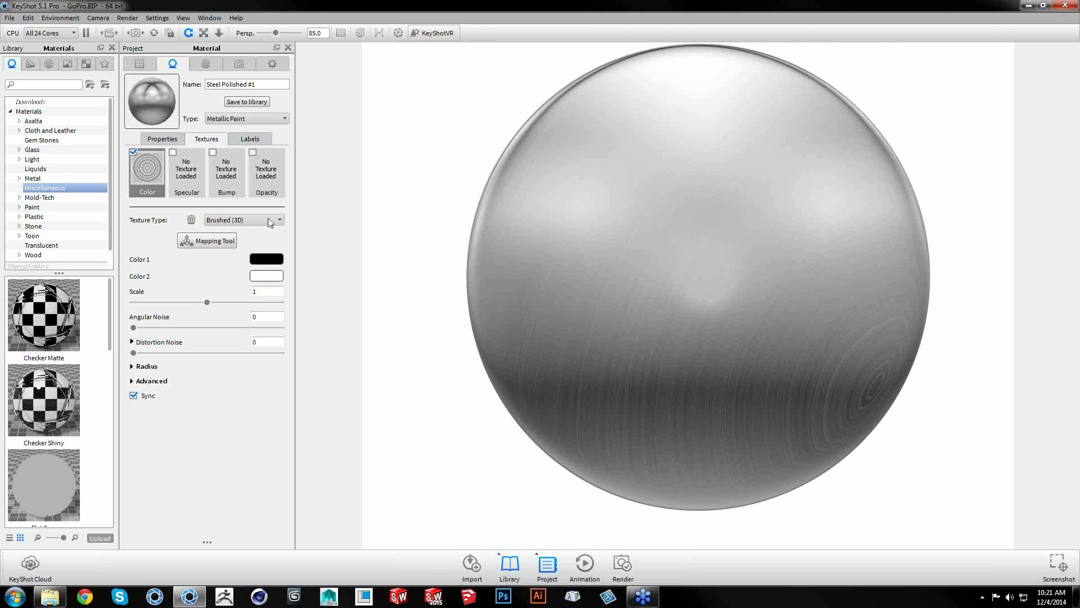
{"action": "left_click", "coordinate": [269, 221]}
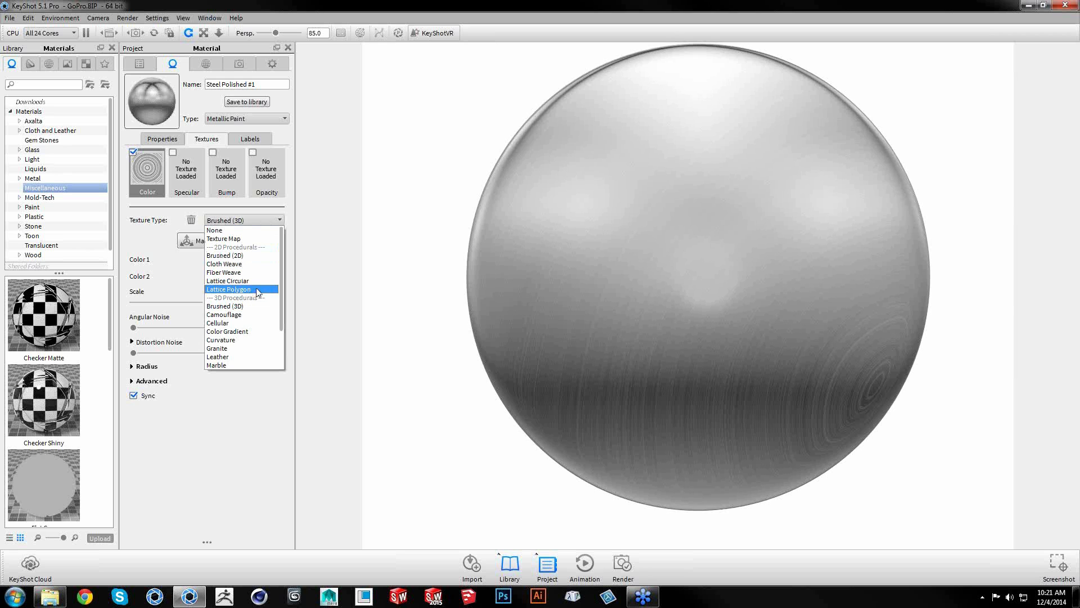
{"action": "scroll", "coordinate": [282, 296], "scroll_direction": "down", "scroll_amount": 1}
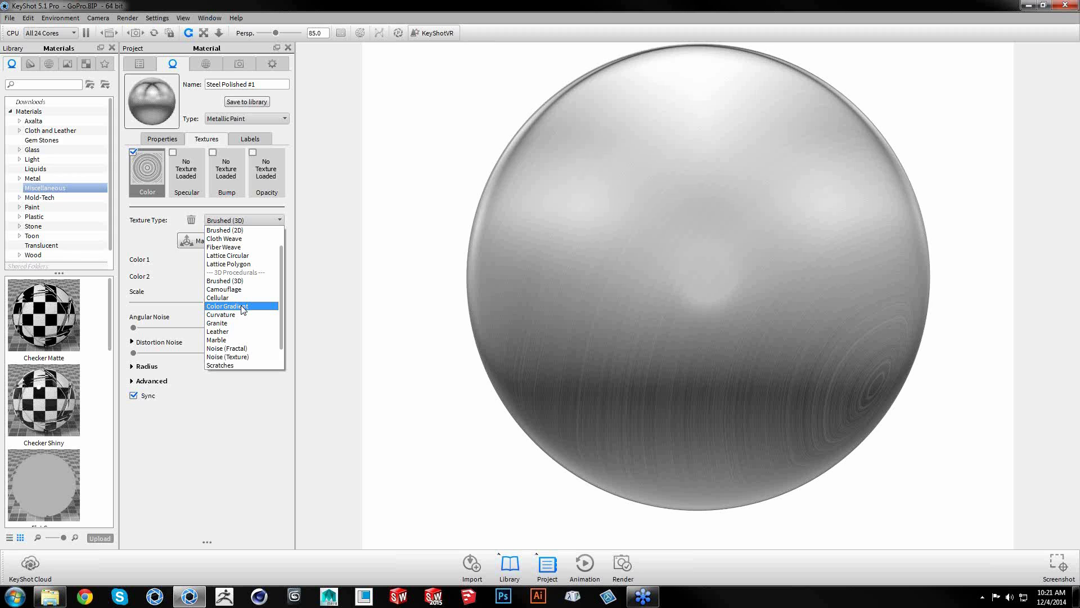
{"action": "left_click_drag", "start_coordinate": [280, 296], "coordinate": [285, 323]}
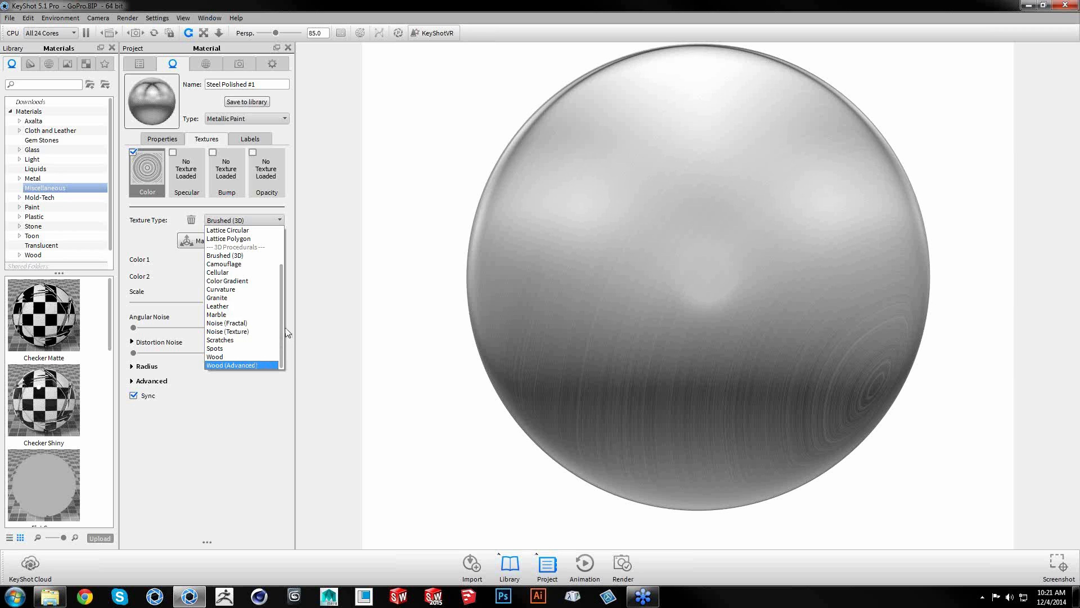
{"action": "scroll", "coordinate": [281, 279], "scroll_direction": "up", "scroll_amount": 2}
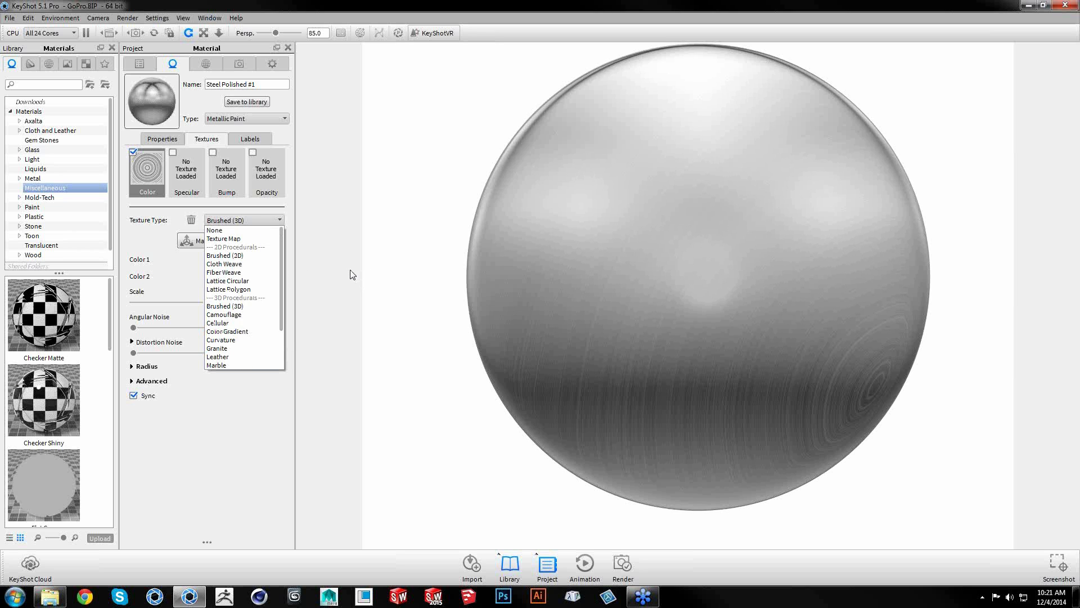
{"action": "left_click", "coordinate": [676, 261]}
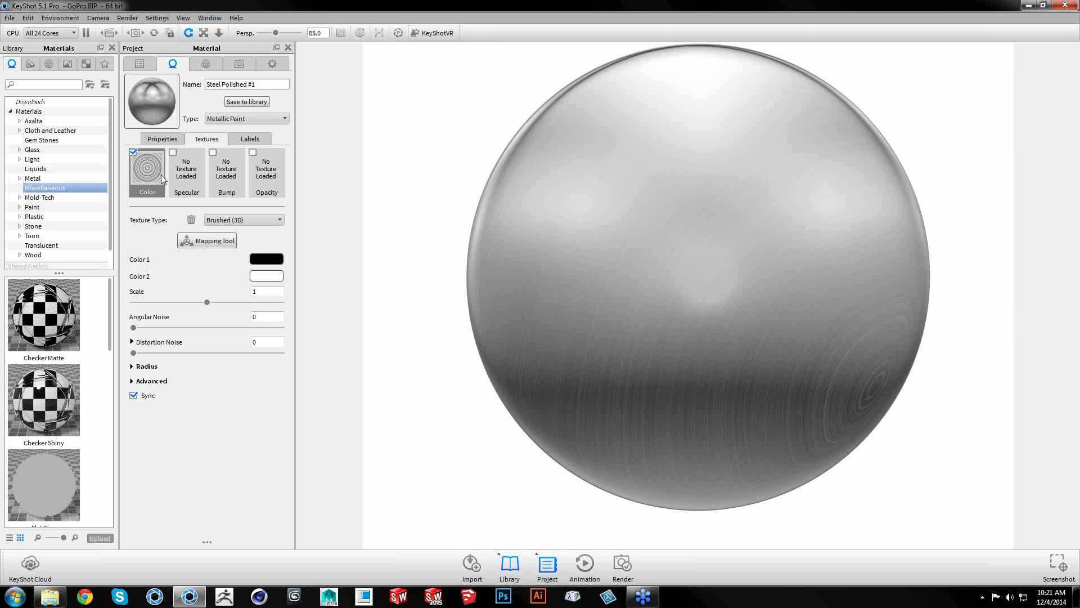
Reset the Brushed (3D) texture's position with the Mapping Tool and accept the mapping
{"action": "left_click", "coordinate": [212, 243]}
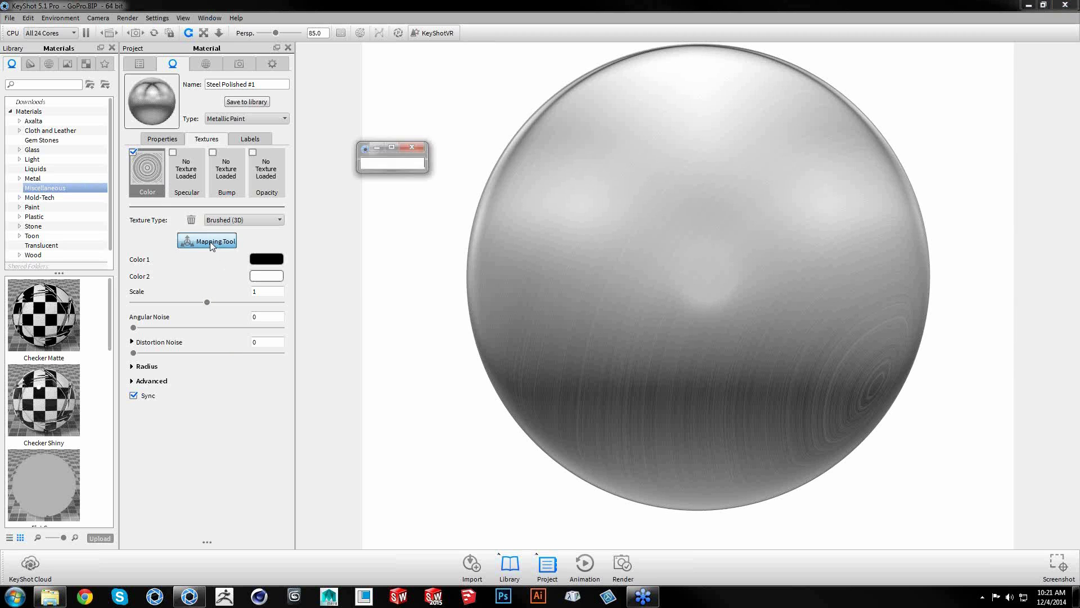
{"action": "scroll", "coordinate": [764, 410], "scroll_direction": "down", "scroll_amount": 2}
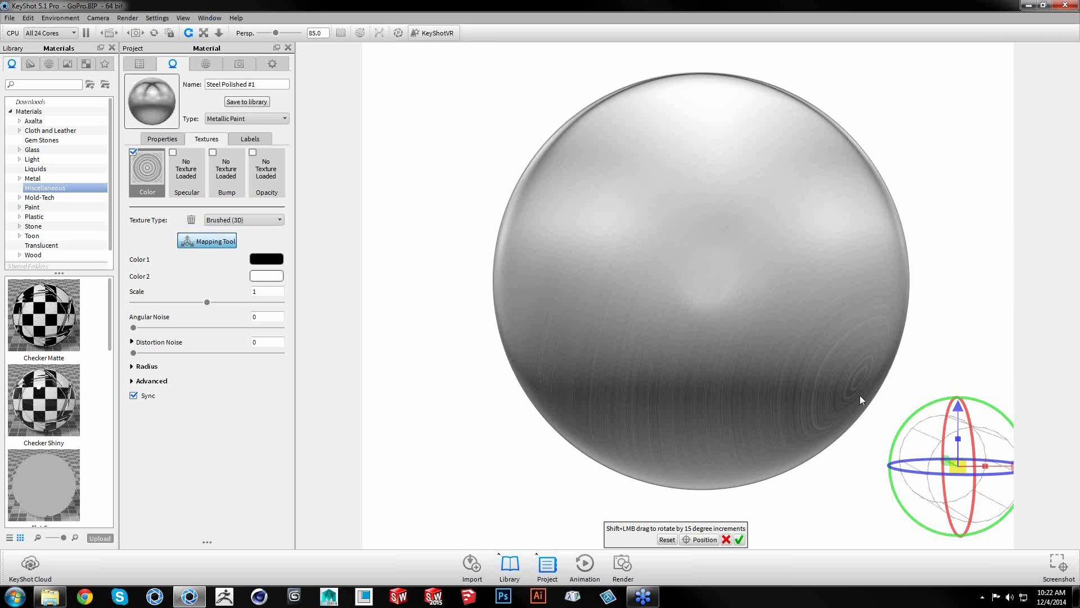
{"action": "left_click", "coordinate": [668, 540]}
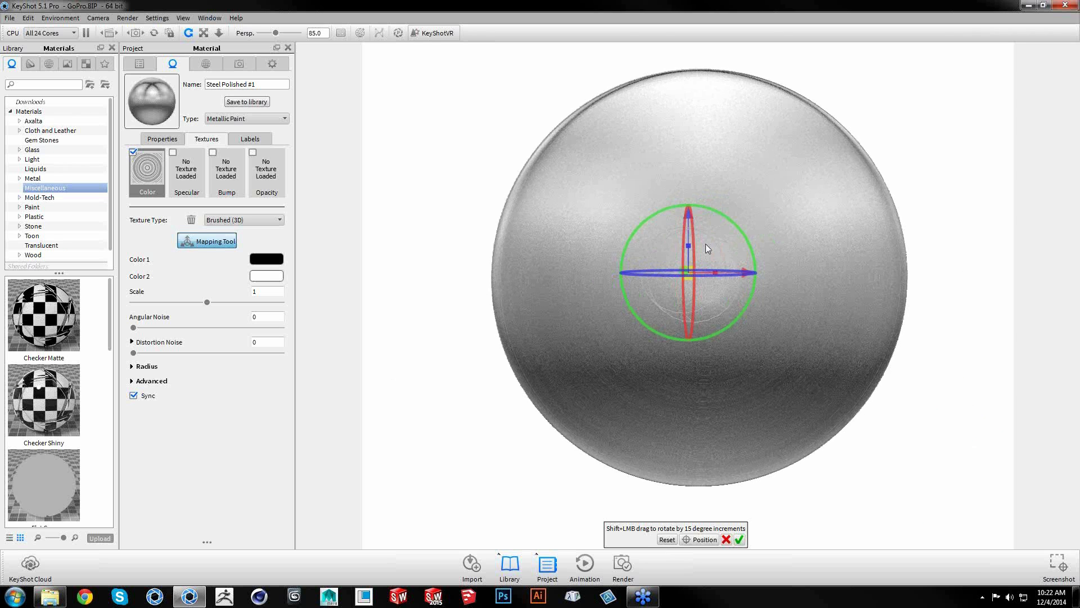
{"action": "left_click_drag", "start_coordinate": [736, 311], "coordinate": [732, 319]}
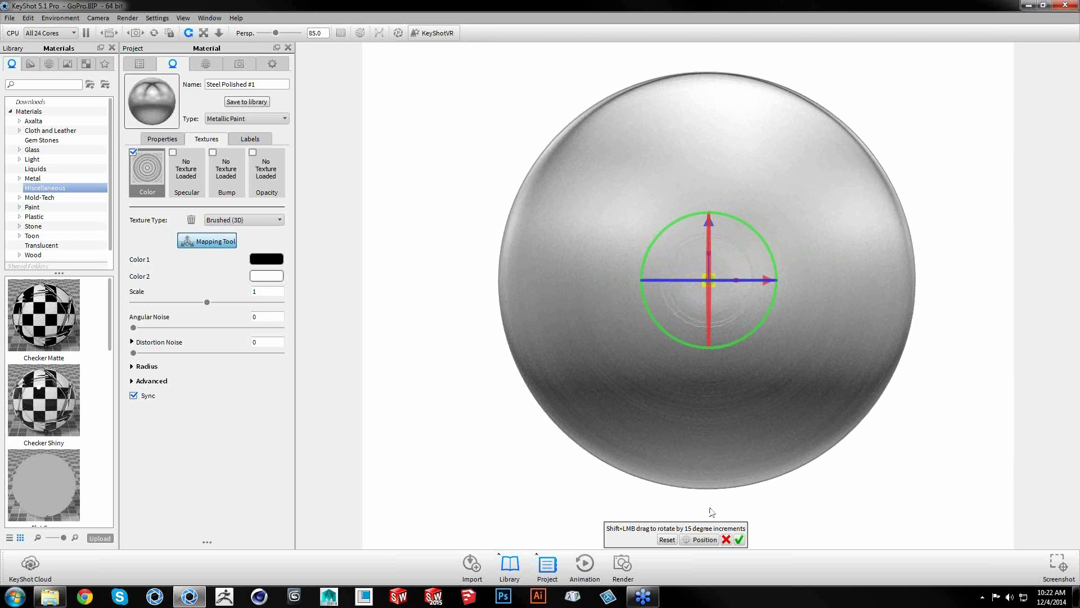
{"action": "left_click", "coordinate": [740, 539]}
Inspect the brushed rings on the button and set the Brushed (3D) texture's Color 1 to grey with a 37% value
{"action": "scroll", "coordinate": [734, 350], "scroll_direction": "up", "scroll_amount": 5}
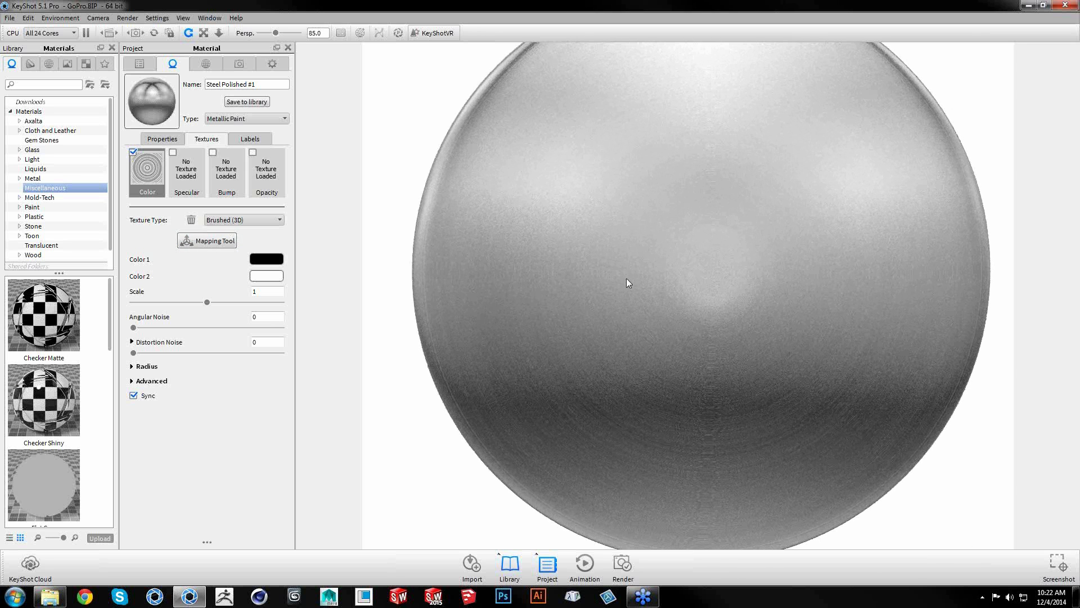
{"action": "scroll", "coordinate": [701, 325], "scroll_direction": "down", "scroll_amount": 1}
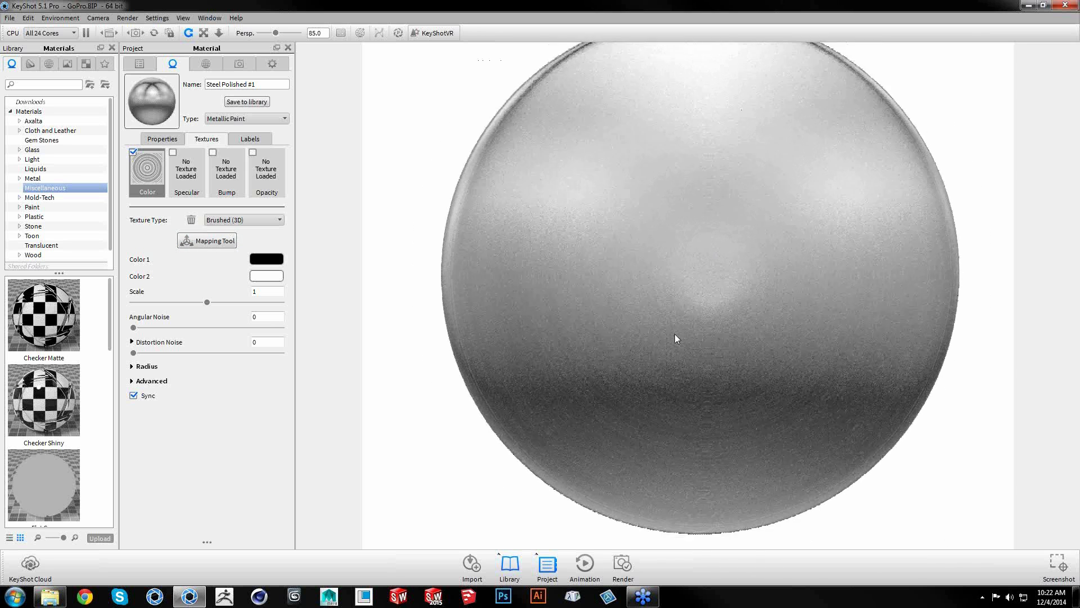
{"action": "left_click_drag", "start_coordinate": [674, 333], "coordinate": [735, 329]}
{"action": "scroll", "coordinate": [643, 349], "scroll_direction": "down", "scroll_amount": 2}
{"action": "left_click_drag", "start_coordinate": [643, 349], "coordinate": [637, 350]}
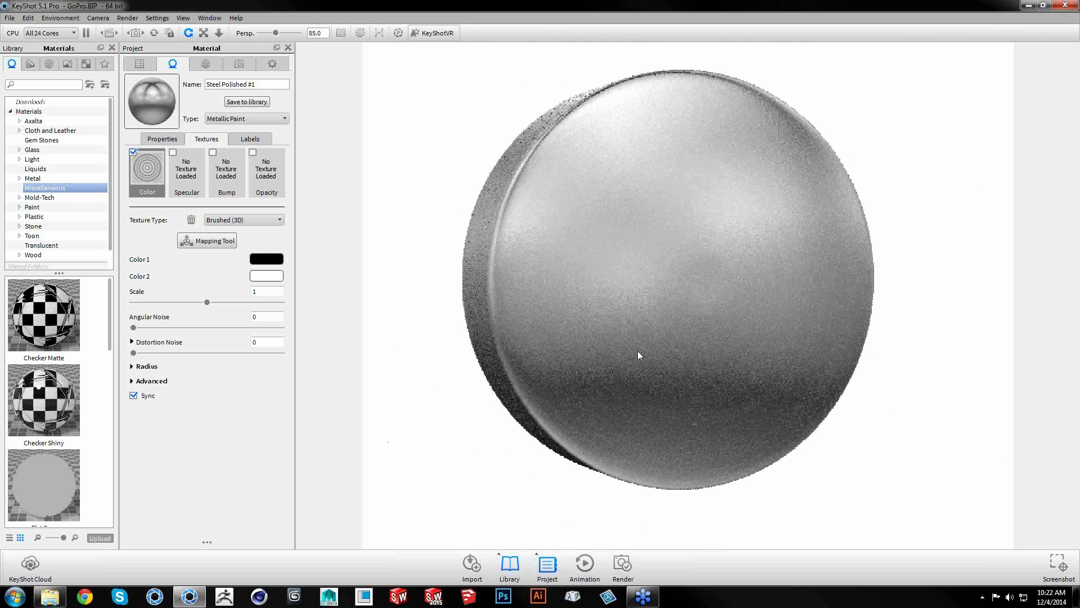
{"action": "left_click_drag", "start_coordinate": [811, 279], "coordinate": [773, 282]}
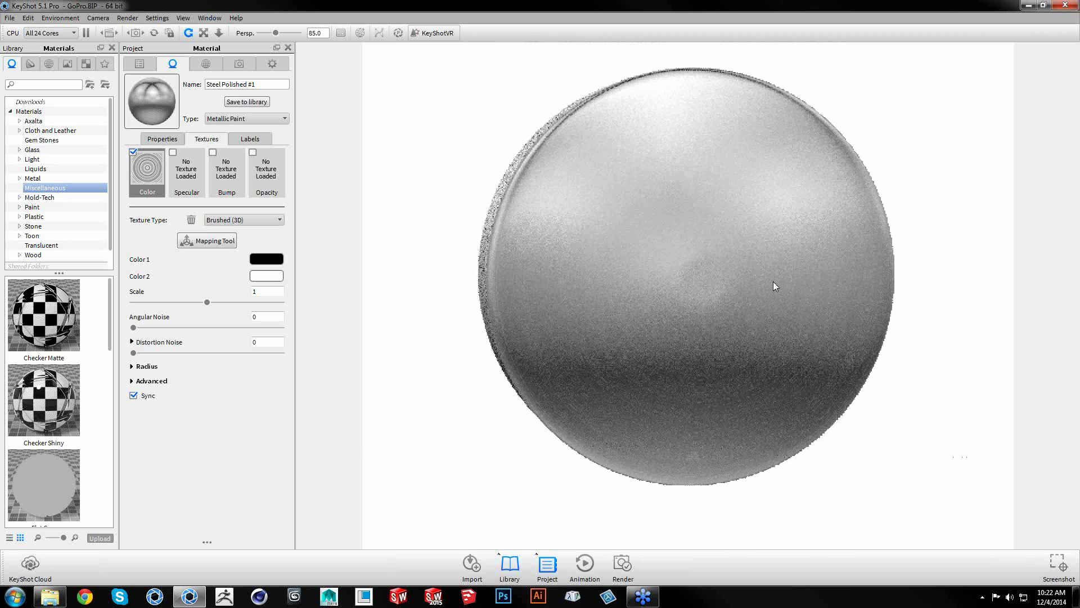
{"action": "left_click", "coordinate": [278, 261]}
{"action": "left_click_drag", "start_coordinate": [197, 305], "coordinate": [198, 305]}
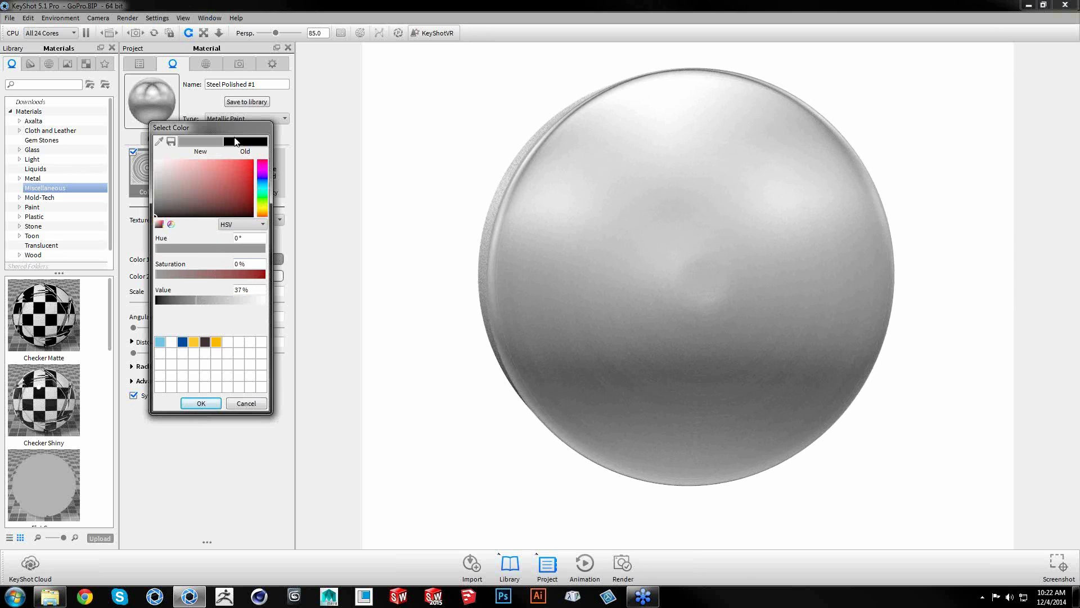
{"action": "left_click_drag", "start_coordinate": [230, 130], "coordinate": [234, 140]}
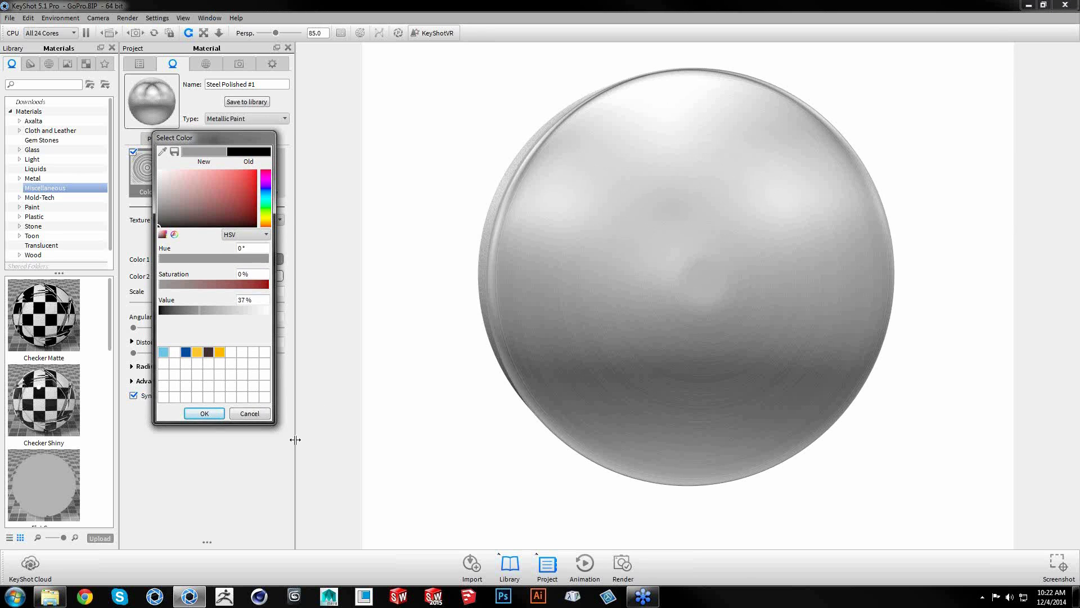
{"action": "left_click", "coordinate": [207, 414]}
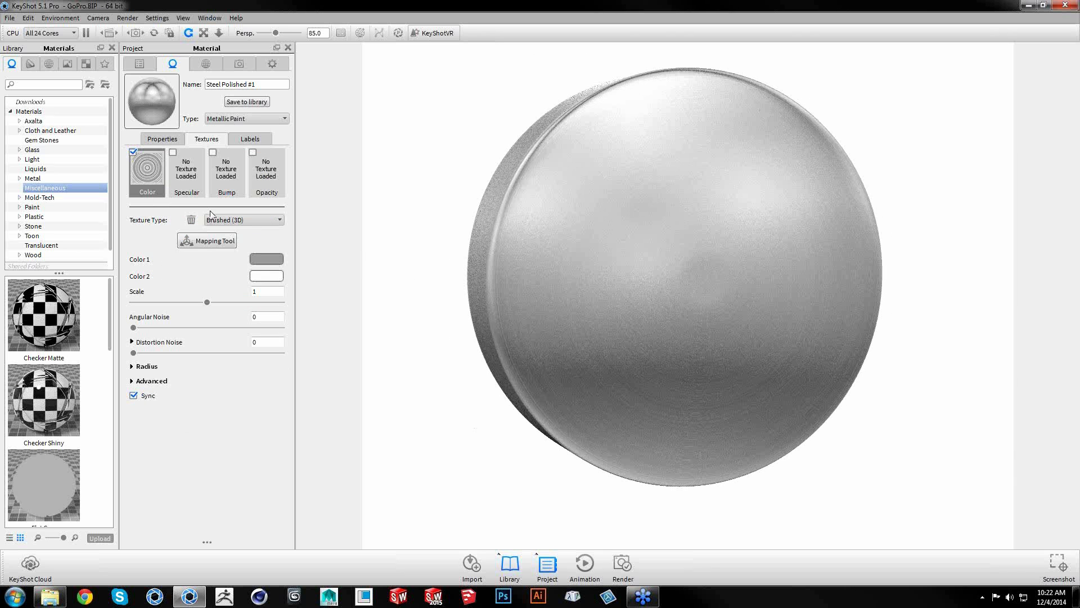
Copy the Brushed (3D) texture from the Color channel to the Bump channel
{"action": "left_click_drag", "start_coordinate": [149, 179], "coordinate": [237, 176]}
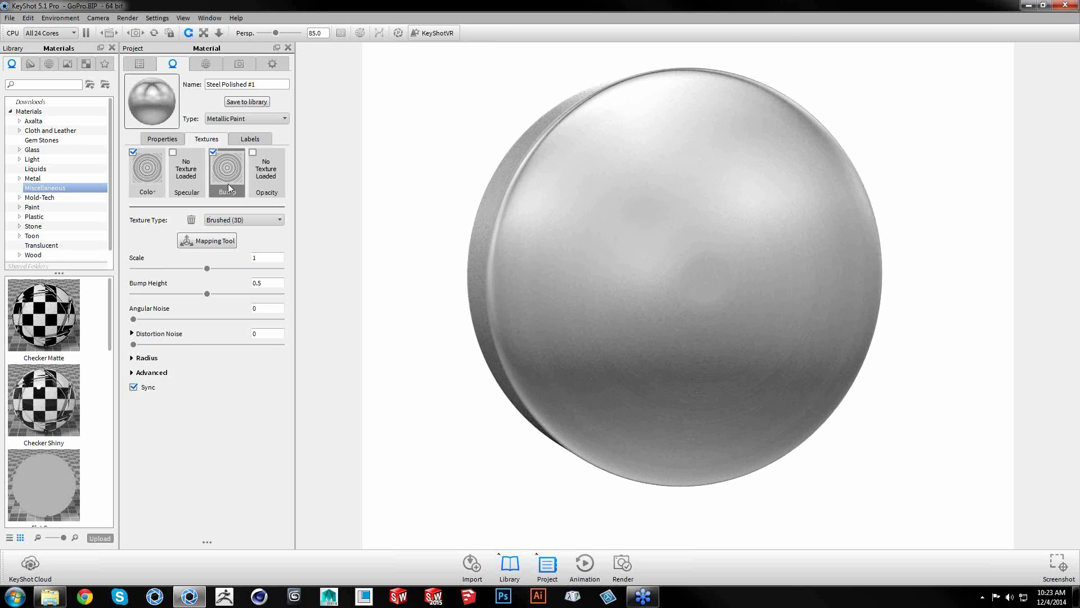
Set the Bump Height of the button's Brushed (3D) bump texture to 10 and inspect the brushed rings
{"action": "left_click", "coordinate": [270, 282]}
{"action": "type", "text": "10"}
{"action": "key", "text": "Return"}
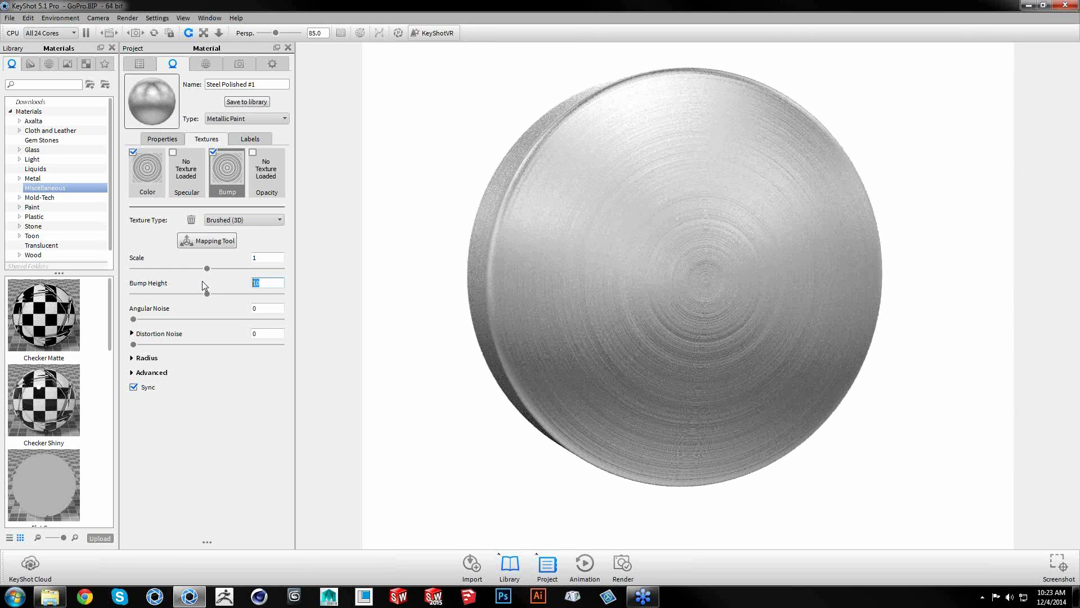
{"action": "mouse_move", "coordinate": [593, 317]}
{"action": "left_mouse_down"}
{"action": "mouse_move", "coordinate": [642, 322]}
{"action": "mouse_move", "coordinate": [603, 325]}
{"action": "left_mouse_up"}
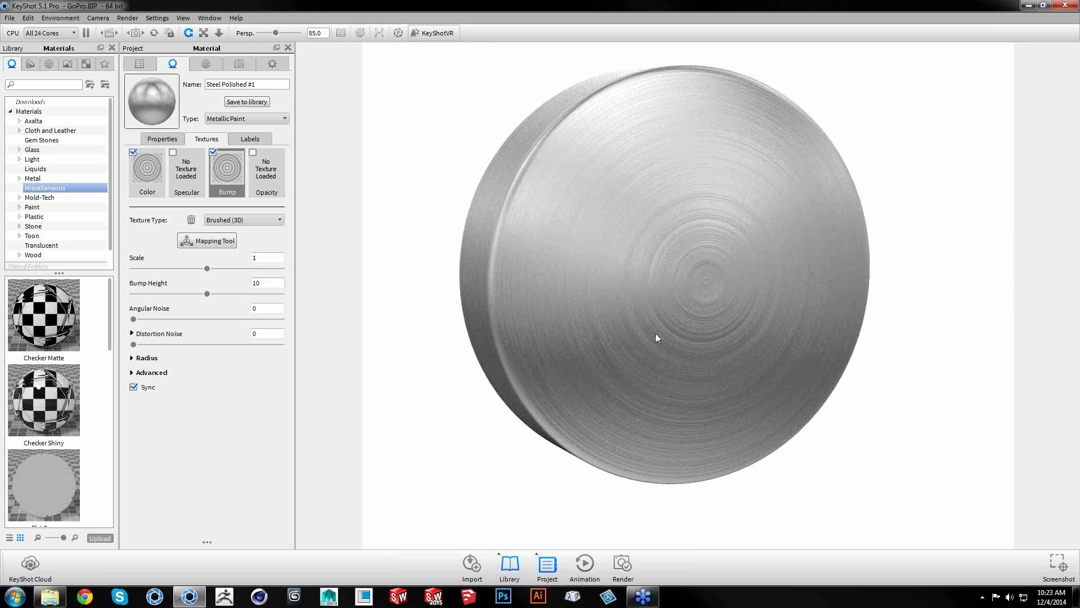
{"action": "mouse_move", "coordinate": [670, 330]}
{"action": "left_mouse_down"}
{"action": "mouse_move", "coordinate": [626, 327]}
{"action": "mouse_move", "coordinate": [659, 327]}
{"action": "left_mouse_up"}
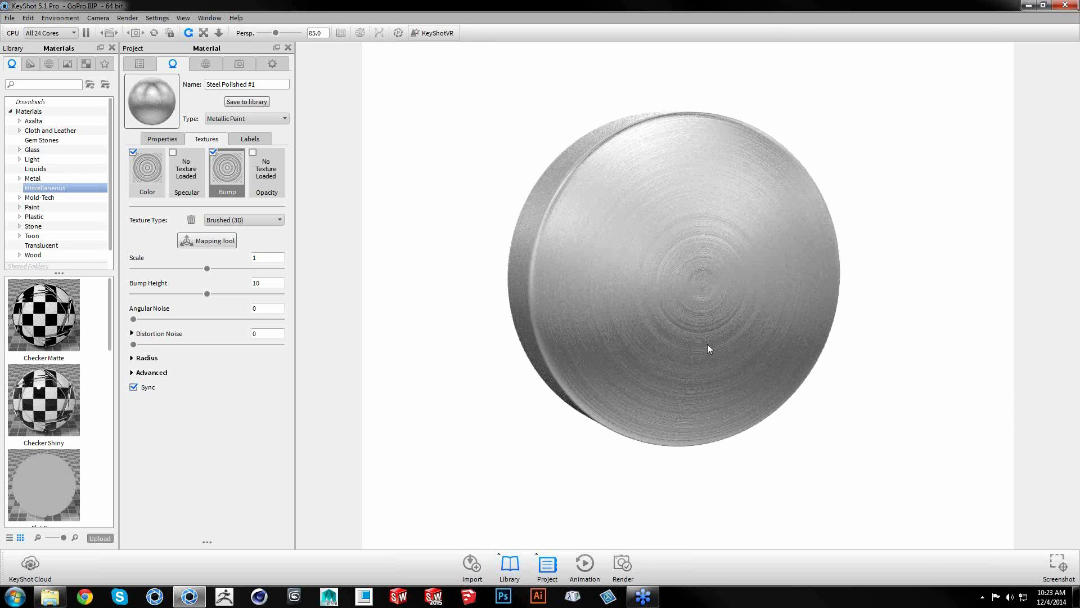
{"action": "mouse_move", "coordinate": [719, 319]}
{"action": "left_mouse_down"}
{"action": "mouse_move", "coordinate": [732, 314]}
{"action": "mouse_move", "coordinate": [721, 315]}
{"action": "left_mouse_up"}
{"action": "scroll", "coordinate": [720, 315], "scroll_direction": "up", "scroll_amount": 2}
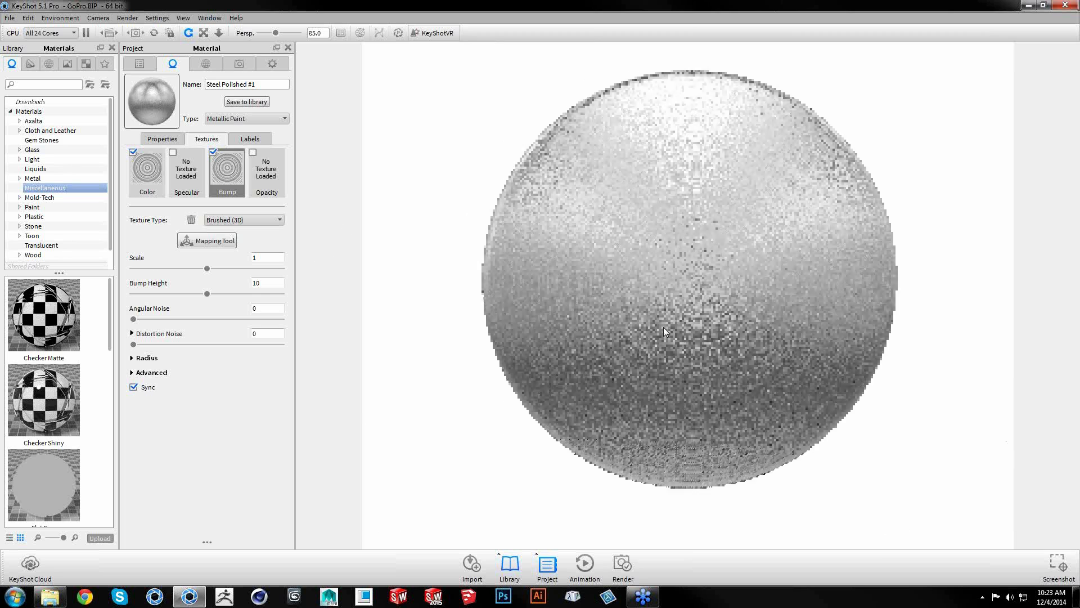
{"action": "left_click_drag", "start_coordinate": [694, 264], "coordinate": [698, 267]}
{"action": "scroll", "coordinate": [690, 275], "scroll_direction": "up", "scroll_amount": 1}
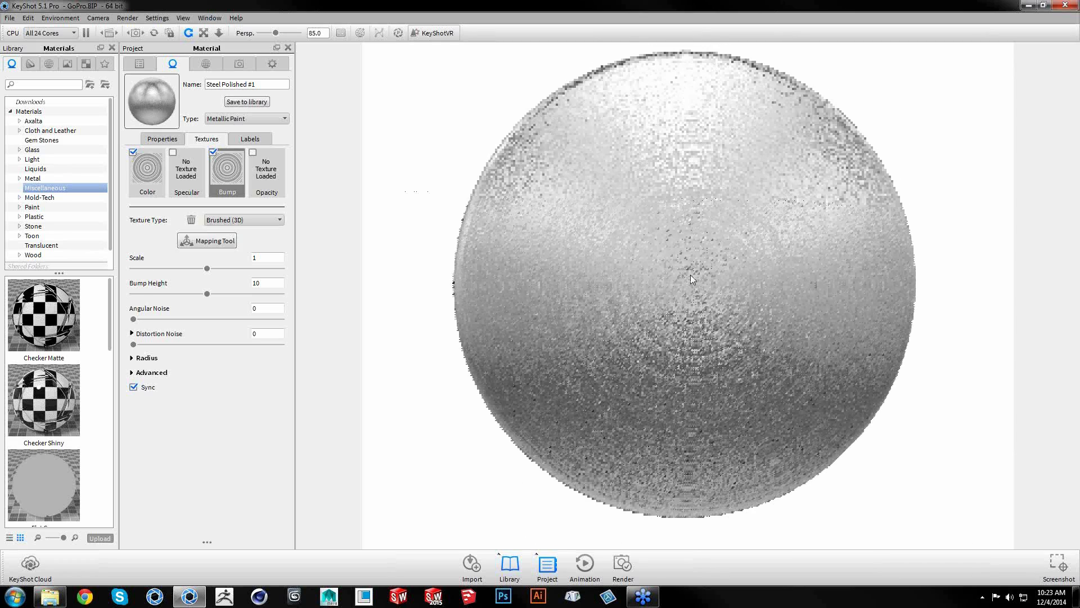
Add a Lattice Polygon texture to the Specular channel and set its projection to Cylindrical
{"action": "left_click", "coordinate": [193, 175]}
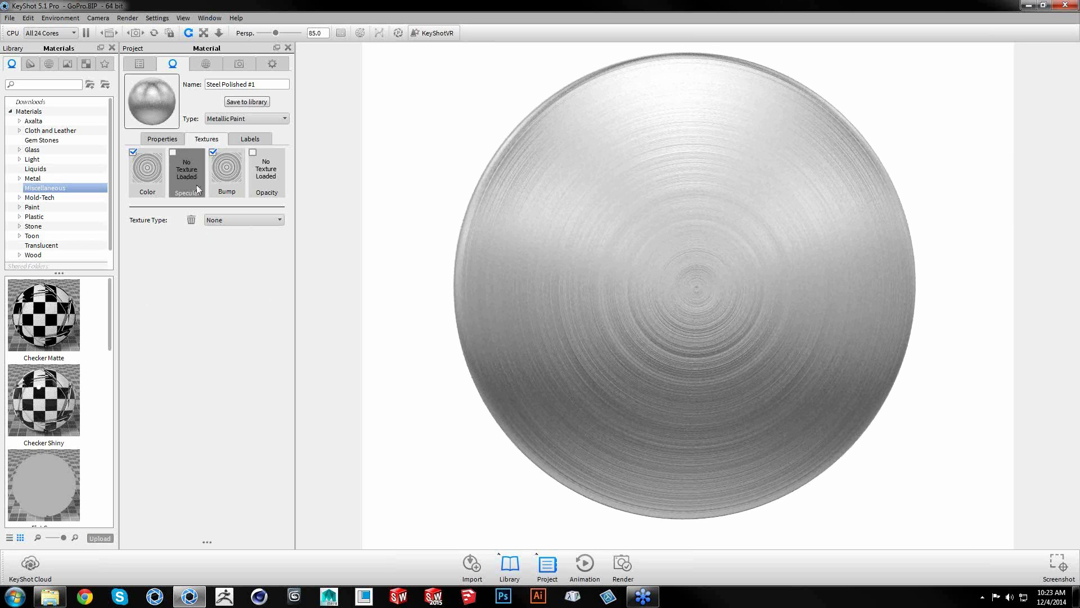
{"action": "left_click", "coordinate": [225, 220]}
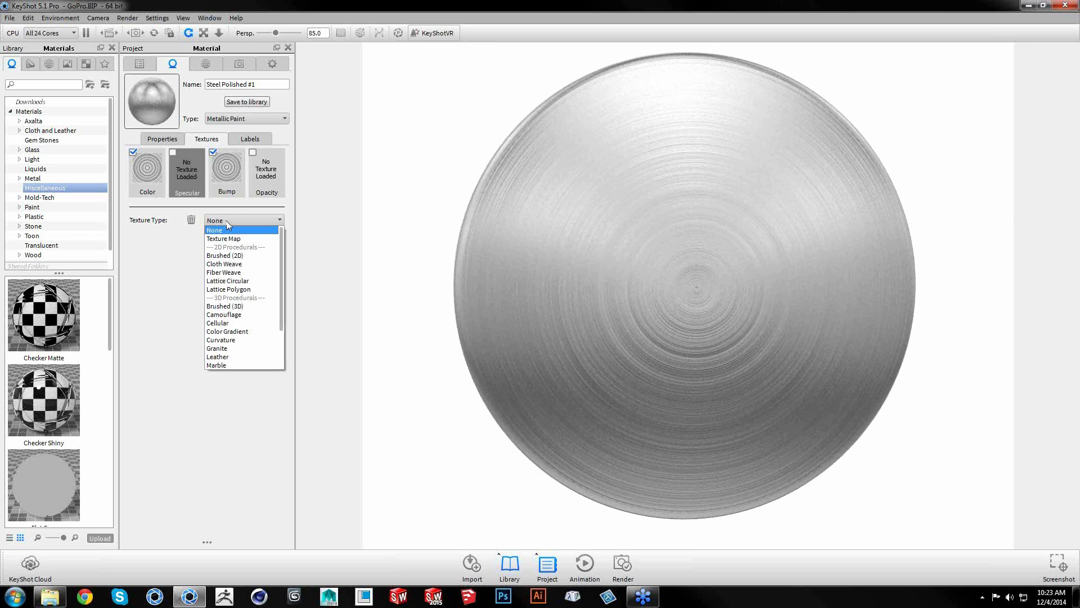
{"action": "left_click", "coordinate": [254, 289]}
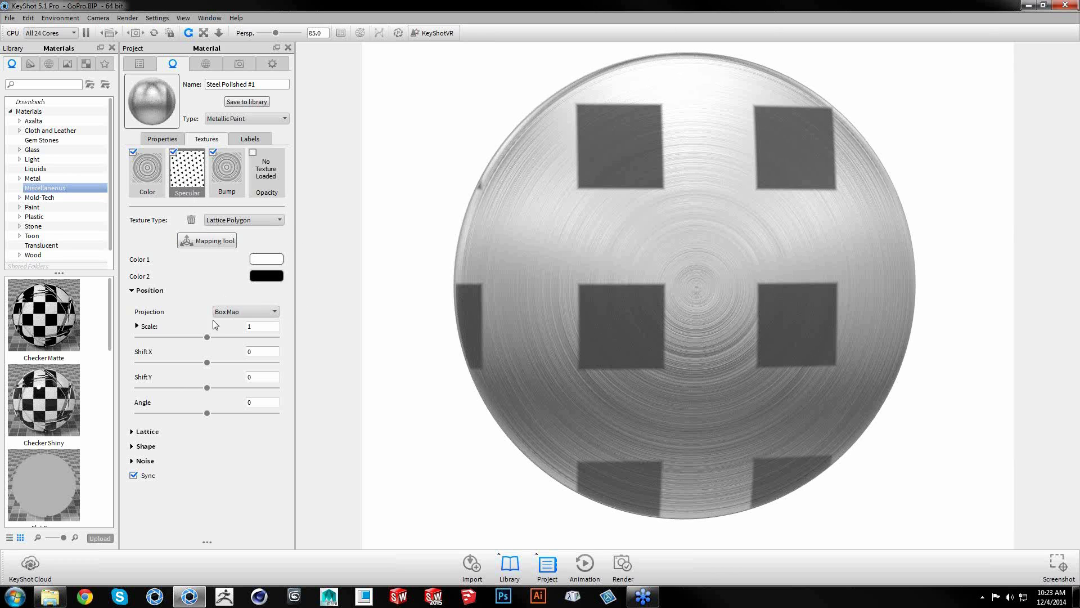
{"action": "left_click", "coordinate": [251, 313]}
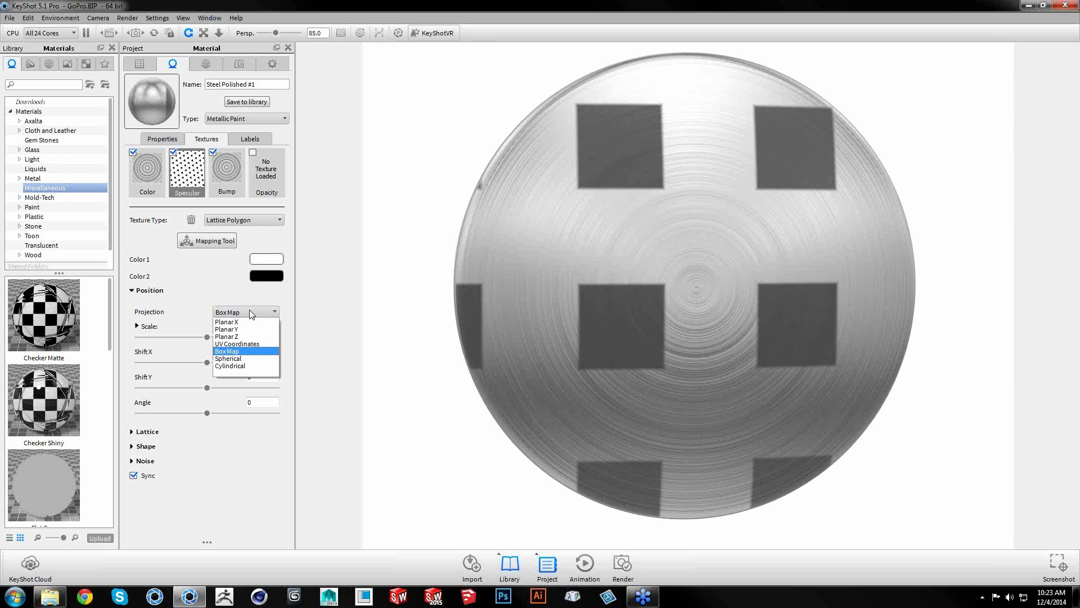
{"action": "left_click", "coordinate": [230, 366]}
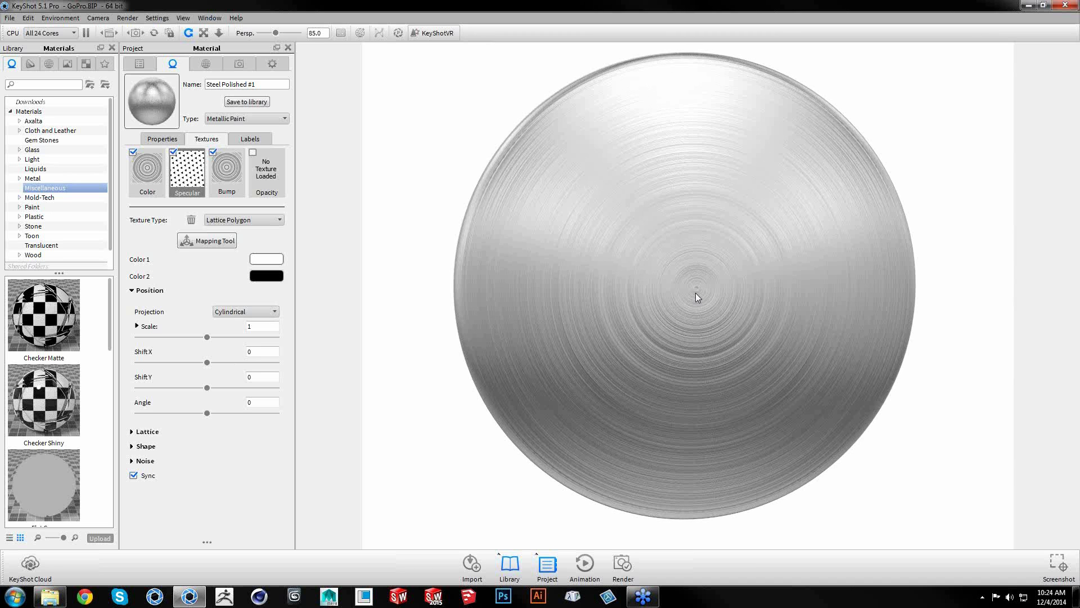
{"action": "left_click_drag", "start_coordinate": [708, 317], "coordinate": [730, 314]}
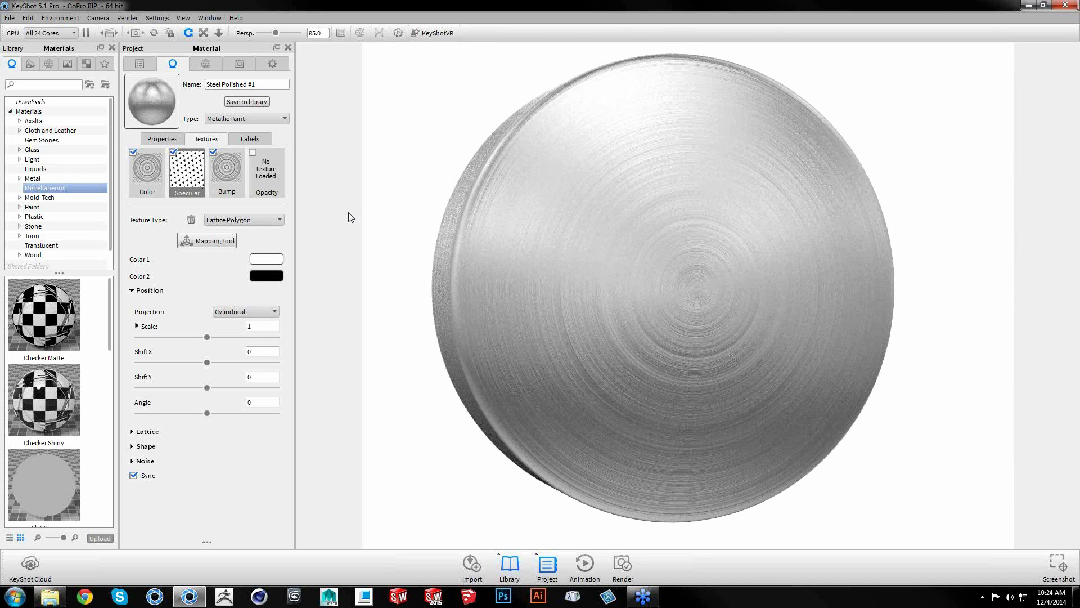
{"action": "left_click_drag", "start_coordinate": [580, 320], "coordinate": [546, 319]}
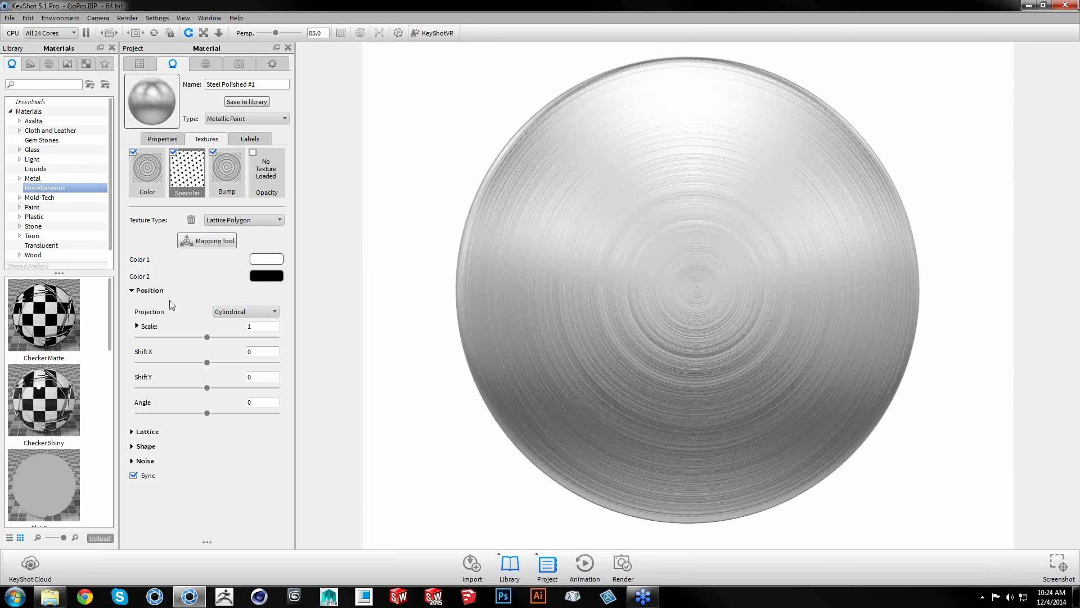
Set the position scale of the specular Lattice Polygon texture to 0.1
{"action": "left_click", "coordinate": [153, 291]}
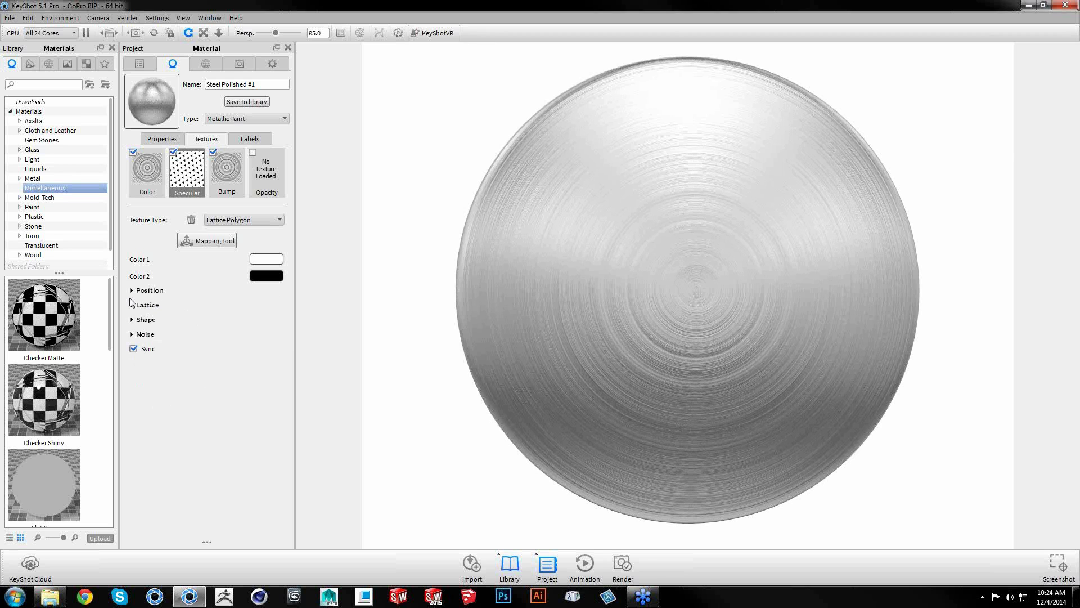
{"action": "left_click", "coordinate": [151, 291]}
{"action": "left_click", "coordinate": [260, 326]}
{"action": "type", "text": ".01"}
{"action": "key", "text": "Return"}
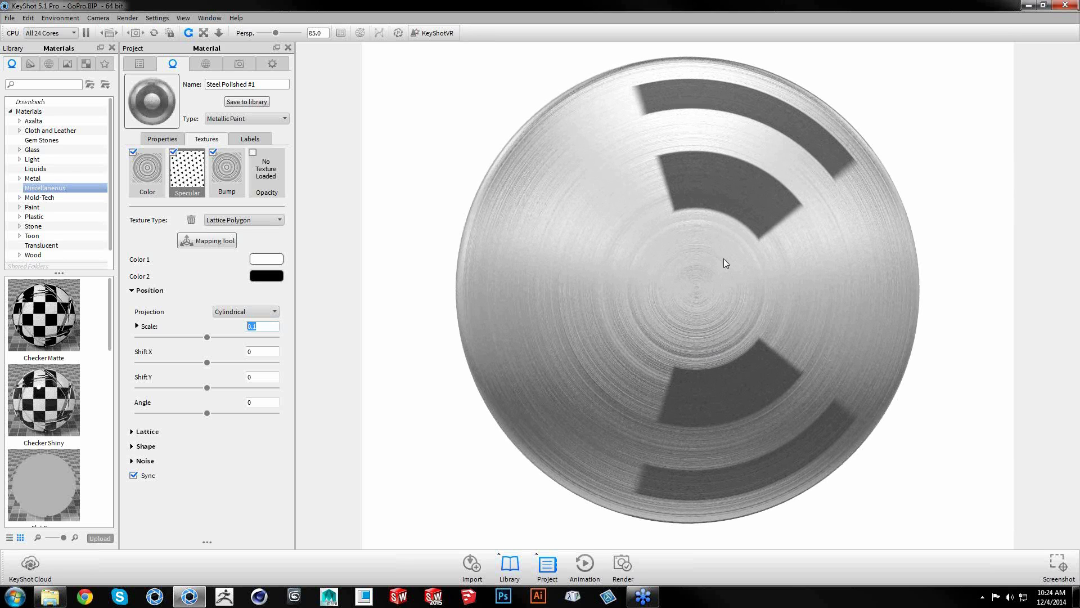
Reduce the lattice's Spacing V to about 0.436 and raise the texture's scale to about 0.121
{"action": "left_click", "coordinate": [148, 432]}
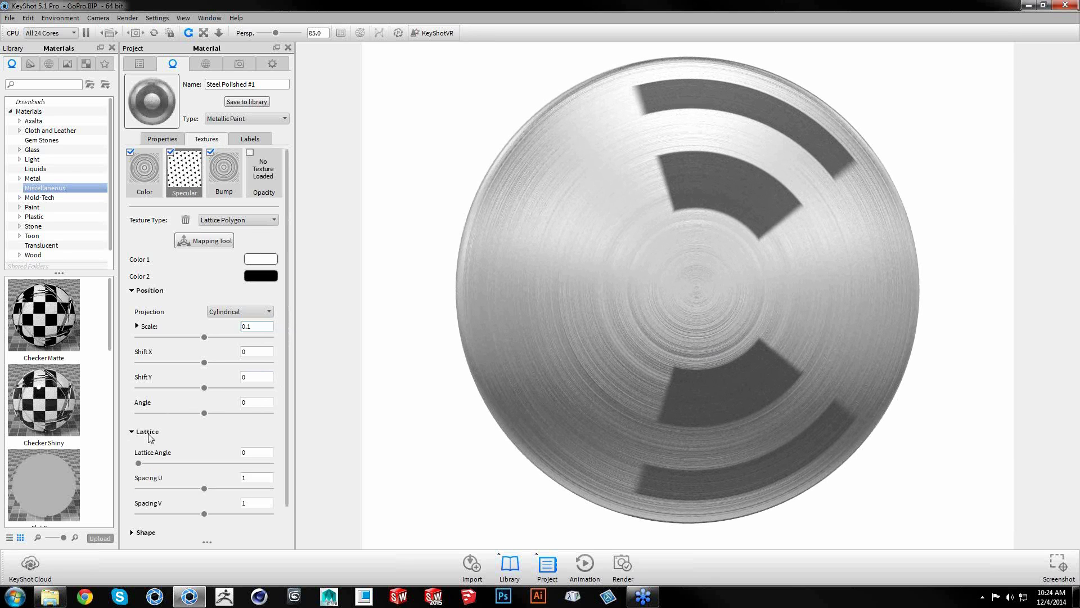
{"action": "left_click_drag", "start_coordinate": [286, 410], "coordinate": [286, 447]}
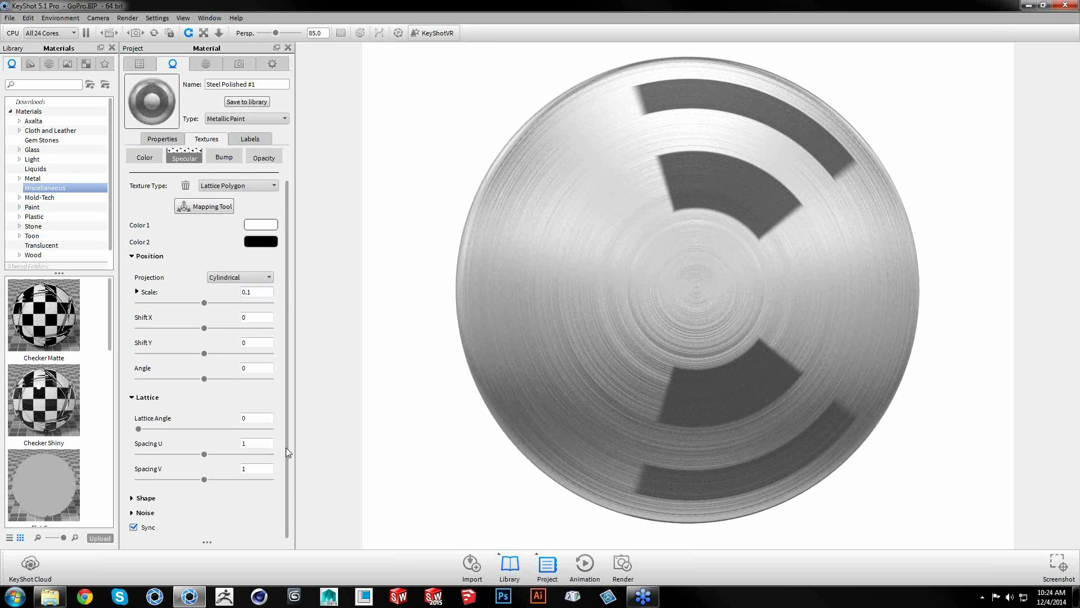
{"action": "left_click_drag", "start_coordinate": [200, 480], "coordinate": [167, 480]}
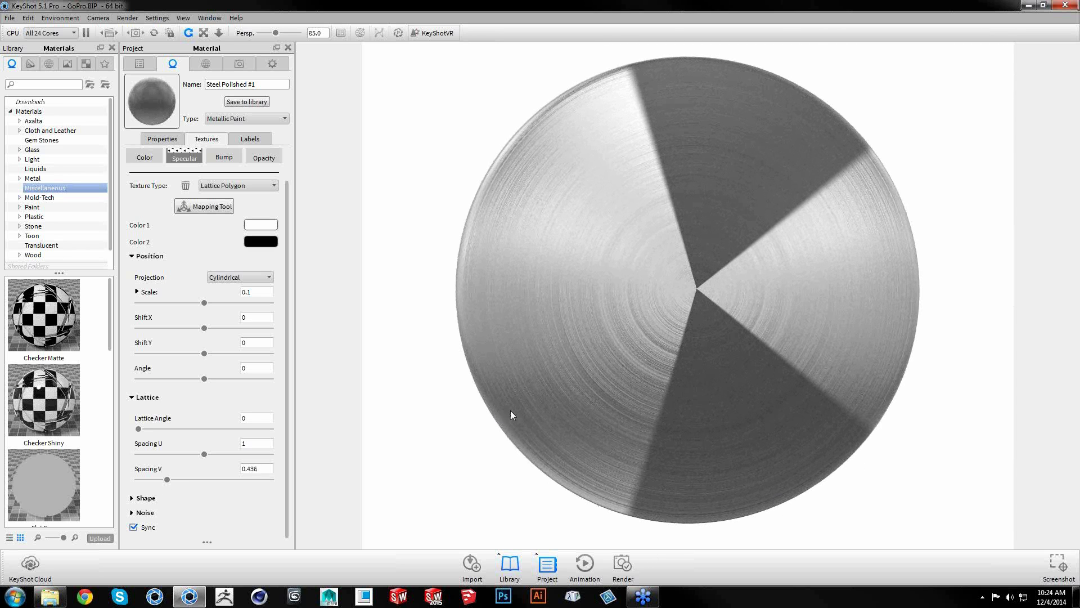
{"action": "left_click", "coordinate": [263, 294]}
{"action": "left_click_drag", "start_coordinate": [205, 305], "coordinate": [220, 304]}
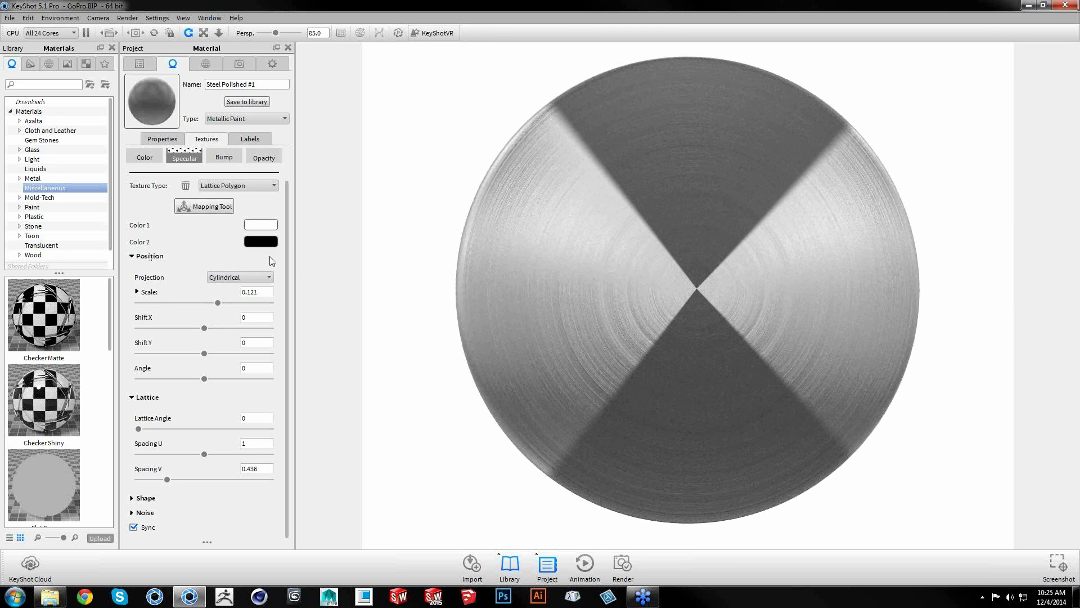
Soften the edges of the lattice wedges by setting the shape's Falloff to about 0.303
{"action": "left_click", "coordinate": [145, 399]}
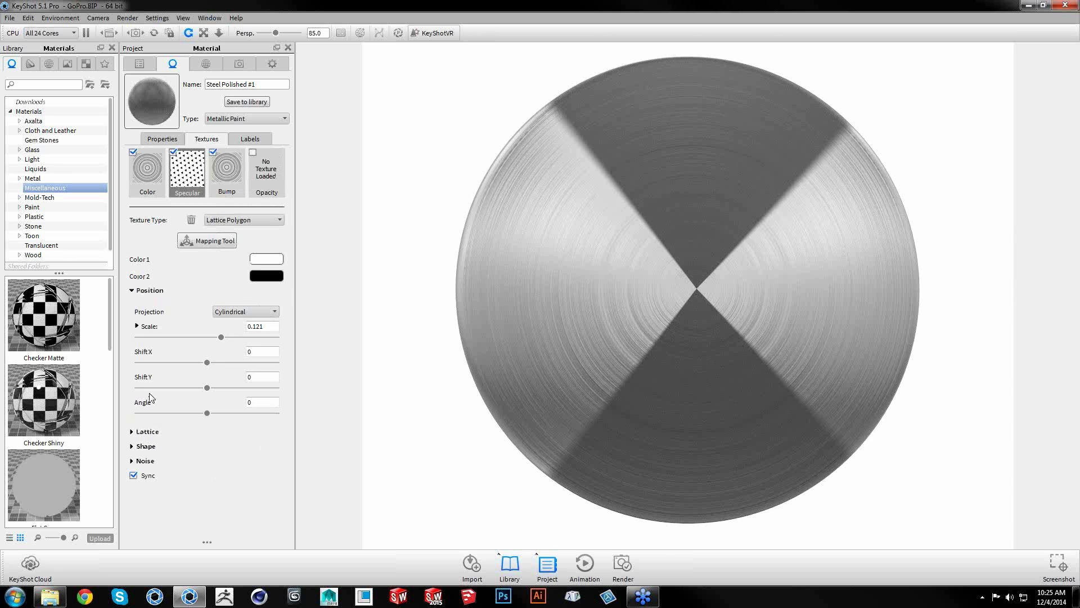
{"action": "left_click", "coordinate": [147, 446]}
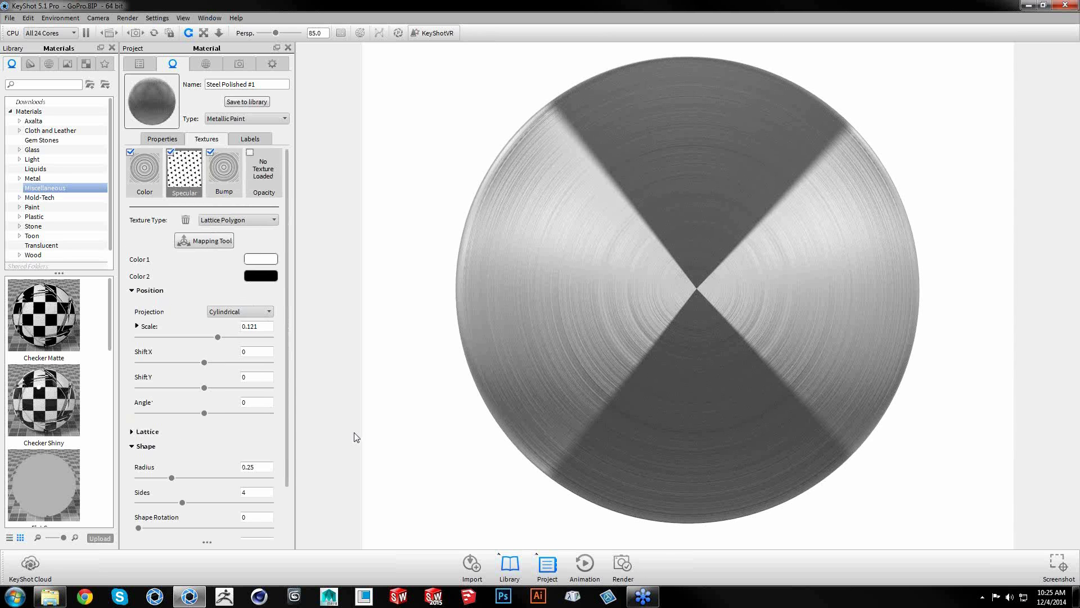
{"action": "left_click_drag", "start_coordinate": [288, 430], "coordinate": [288, 482]}
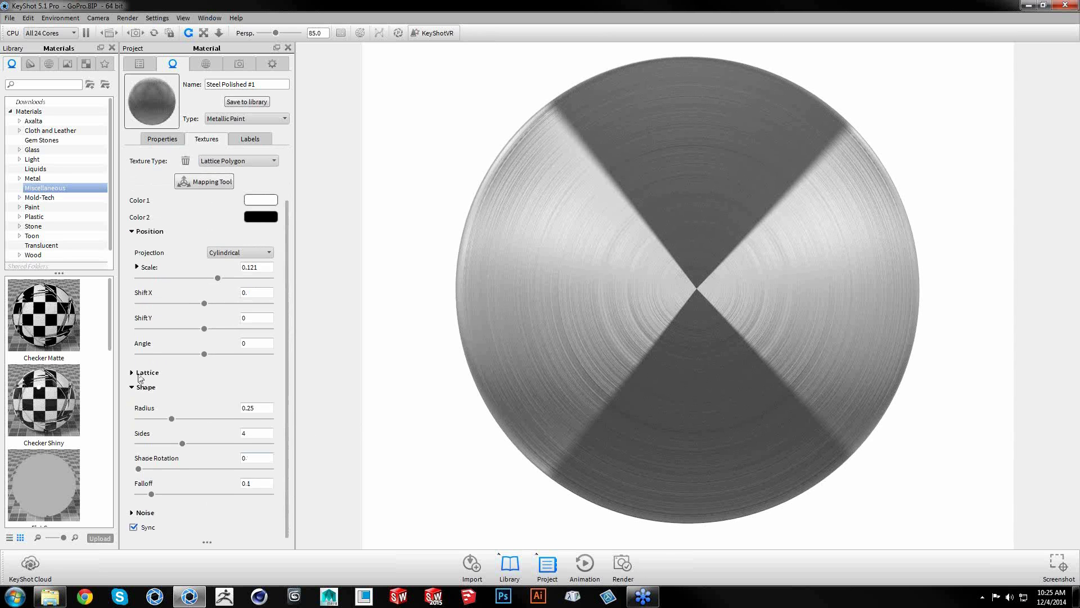
{"action": "left_click_drag", "start_coordinate": [157, 493], "coordinate": [177, 489]}
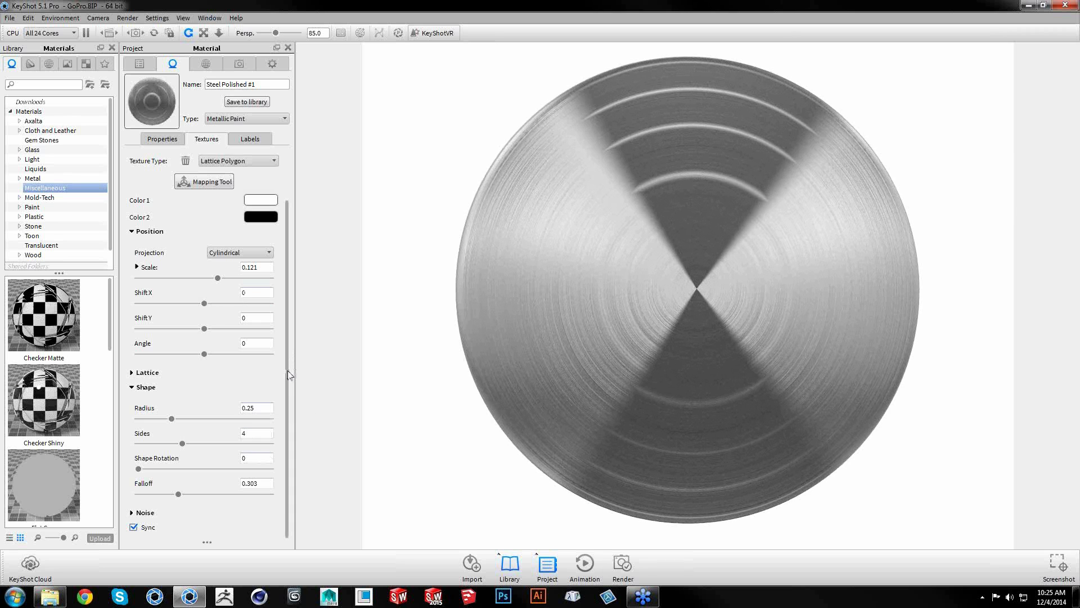
Lower the lattice's Spacing V to about 0.342 and collapse the Position, Lattice and Shape settings
{"action": "left_click", "coordinate": [156, 373]}
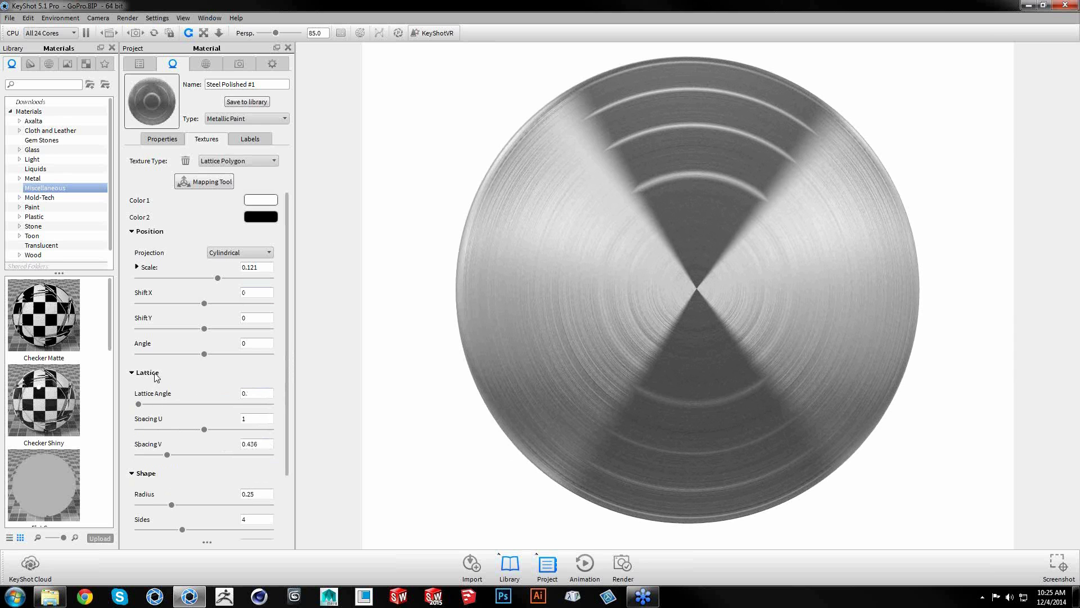
{"action": "left_click_drag", "start_coordinate": [286, 378], "coordinate": [293, 437]}
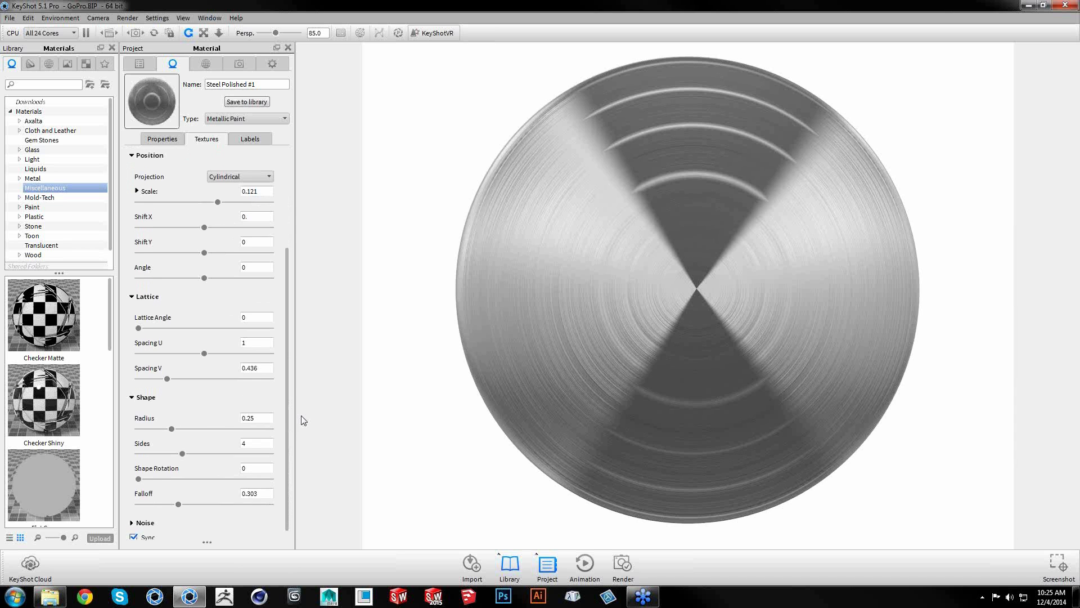
{"action": "left_click_drag", "start_coordinate": [168, 382], "coordinate": [162, 383]}
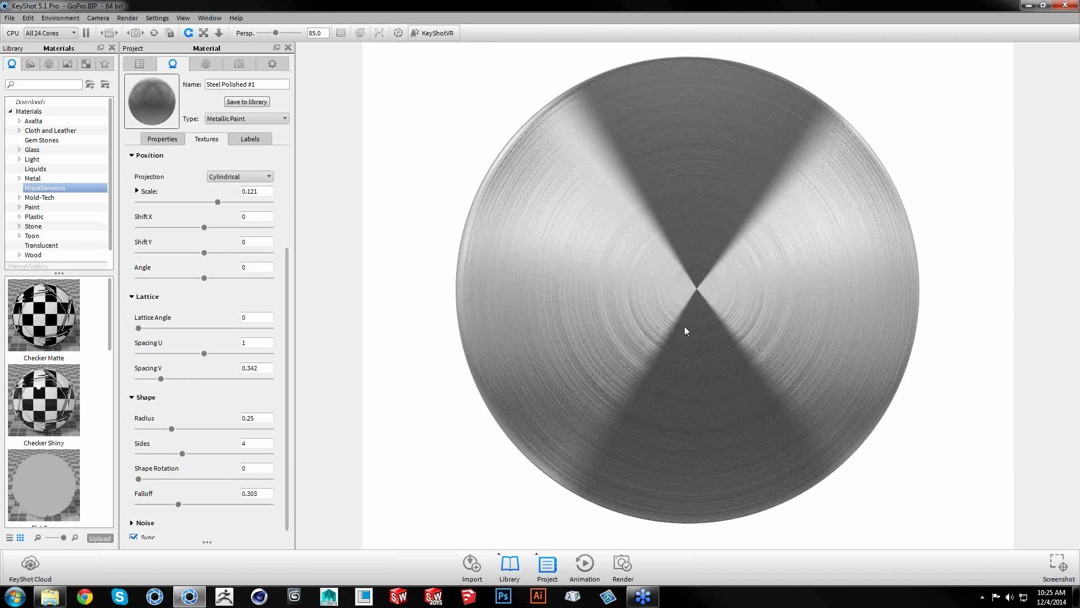
{"action": "left_click", "coordinate": [147, 297]}
{"action": "left_click", "coordinate": [152, 394]}
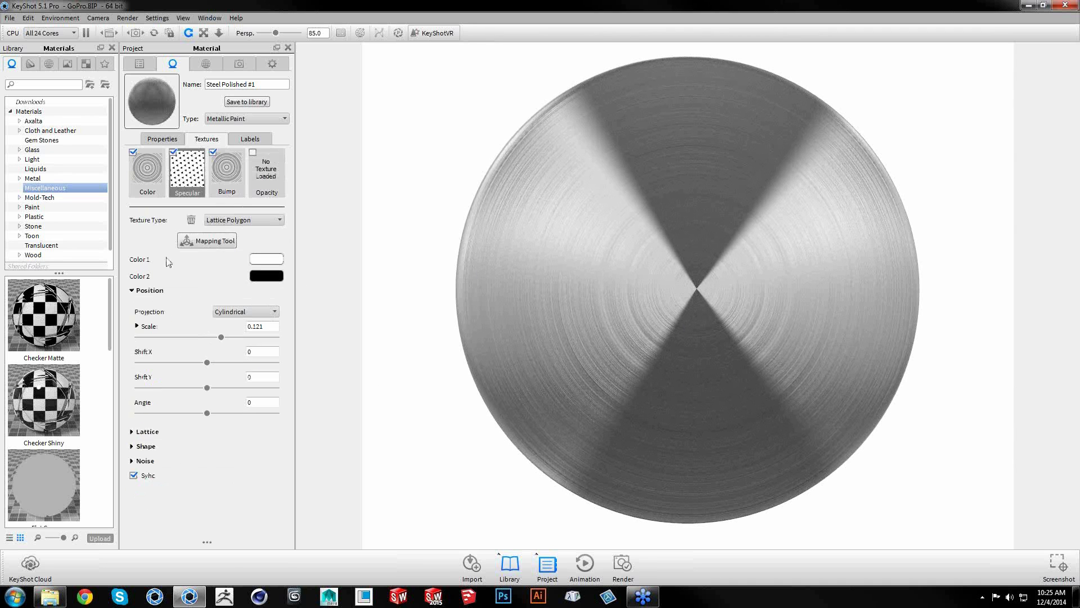
{"action": "left_click", "coordinate": [148, 290]}
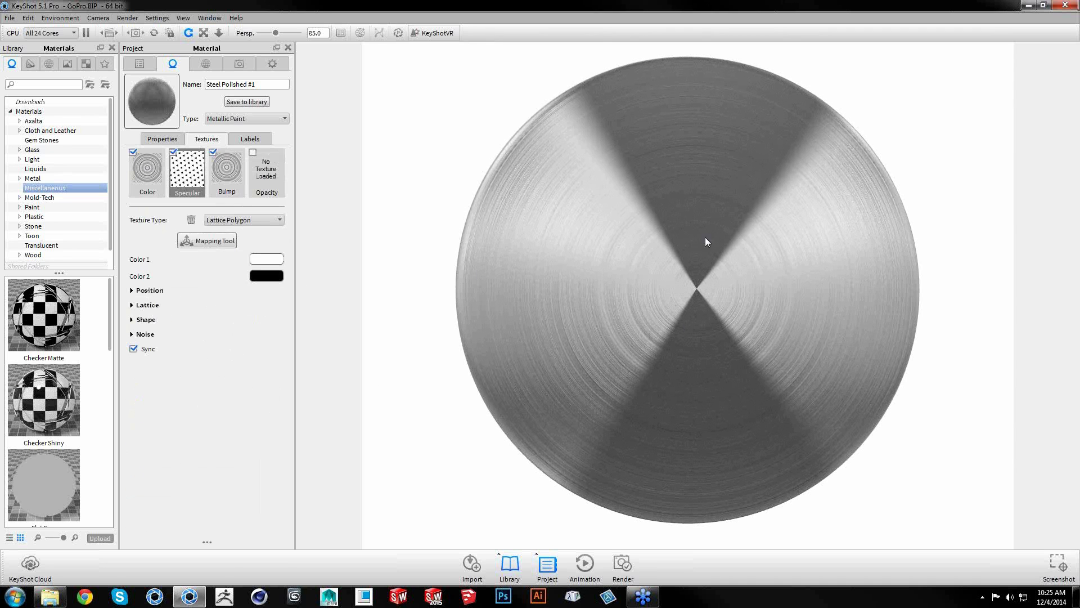
{"action": "left_click", "coordinate": [147, 290]}
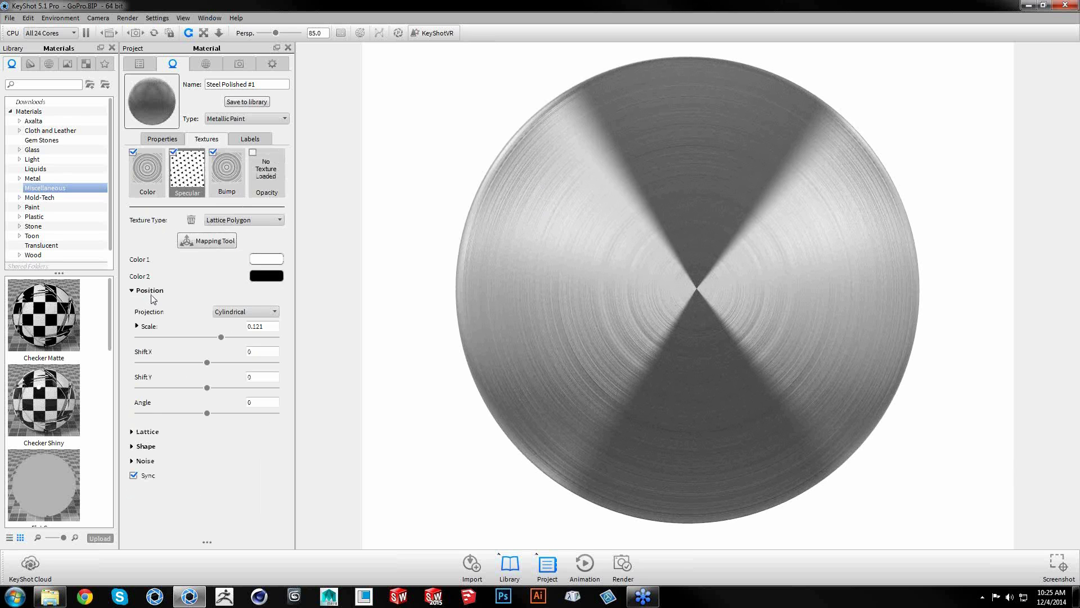
{"action": "left_click", "coordinate": [145, 290]}
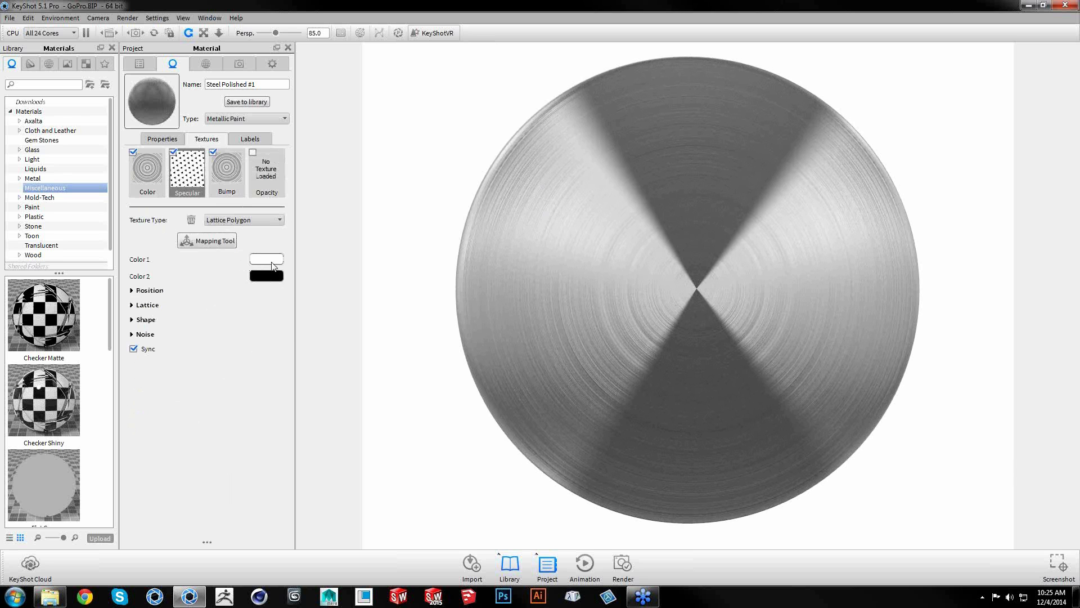
Set the Lattice Polygon texture's Color 2 to white with a 100% value
{"action": "left_click_drag", "start_coordinate": [616, 353], "coordinate": [532, 344]}
{"action": "left_click", "coordinate": [274, 261]}
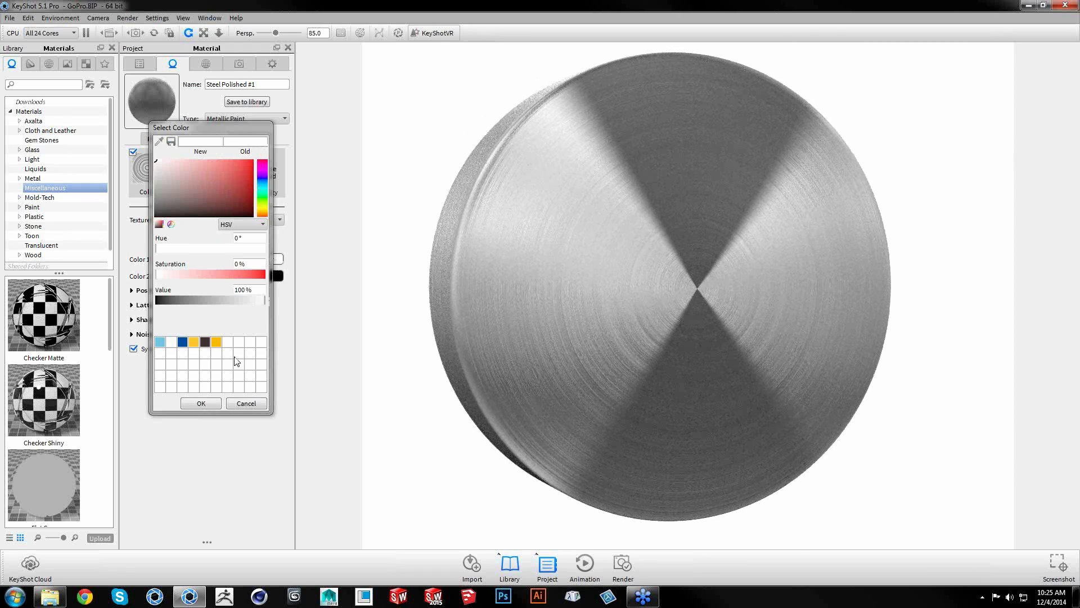
{"action": "left_click", "coordinate": [251, 404]}
{"action": "left_click", "coordinate": [276, 272]}
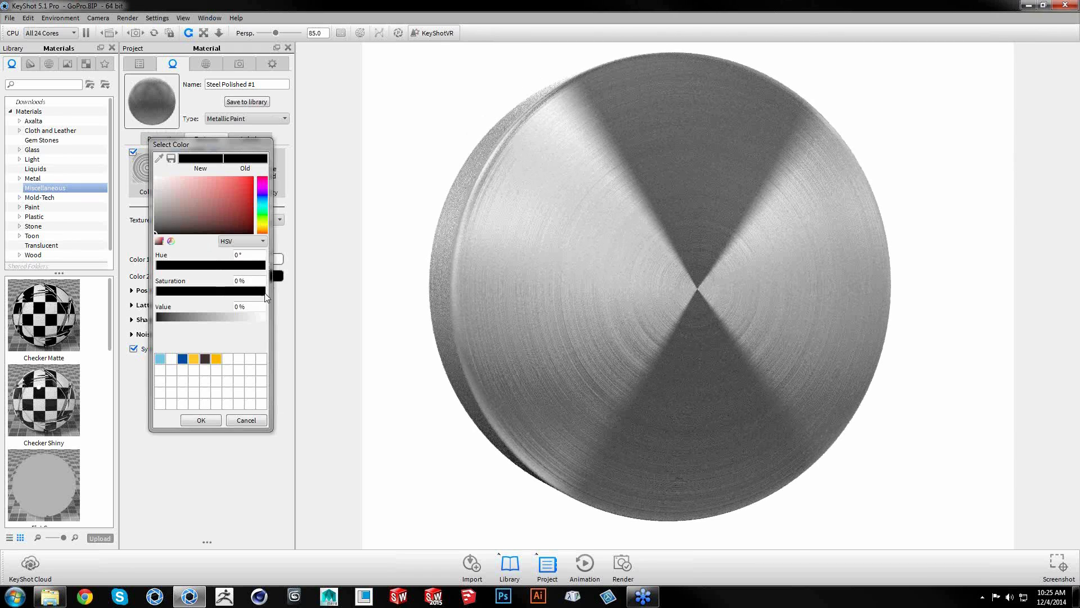
{"action": "left_click", "coordinate": [187, 318]}
{"action": "left_click_drag", "start_coordinate": [187, 319], "coordinate": [219, 316]}
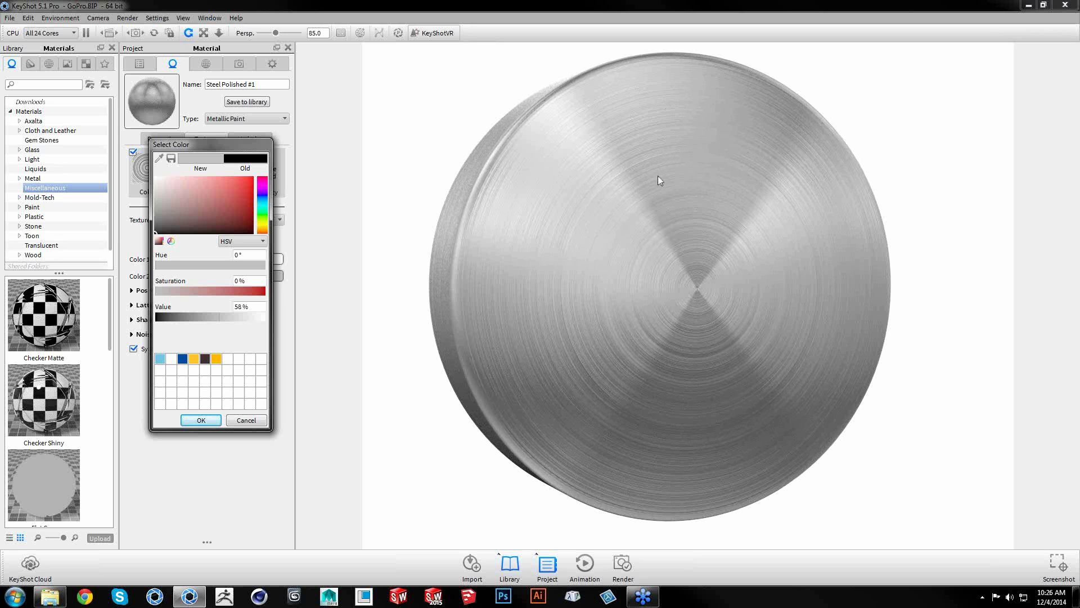
{"action": "left_click_drag", "start_coordinate": [253, 317], "coordinate": [278, 320]}
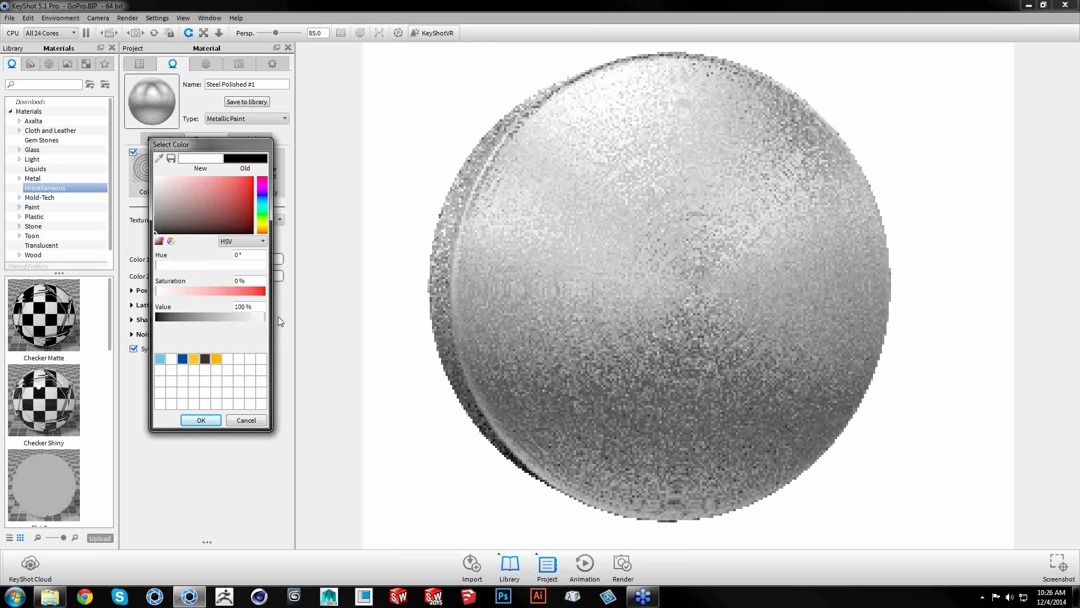
{"action": "left_click", "coordinate": [212, 418]}
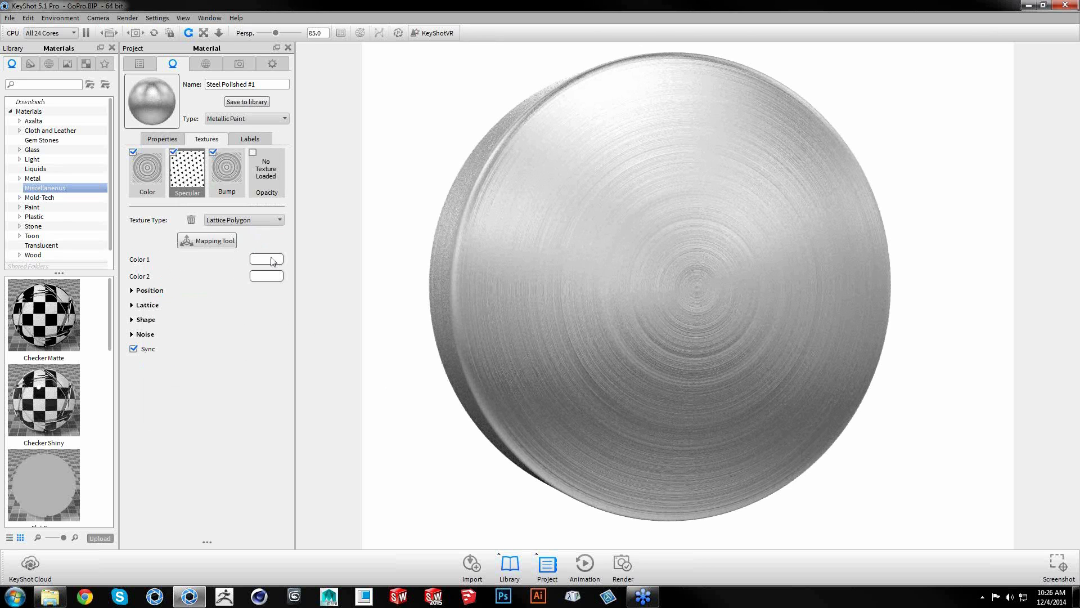
Set the Lattice Polygon texture's Color 1 to light gray with a 72% value
{"action": "left_click", "coordinate": [275, 276]}
{"action": "mouse_move", "coordinate": [209, 296]}
{"action": "left_mouse_down"}
{"action": "mouse_move", "coordinate": [191, 299]}
{"action": "mouse_move", "coordinate": [207, 300]}
{"action": "left_mouse_up"}
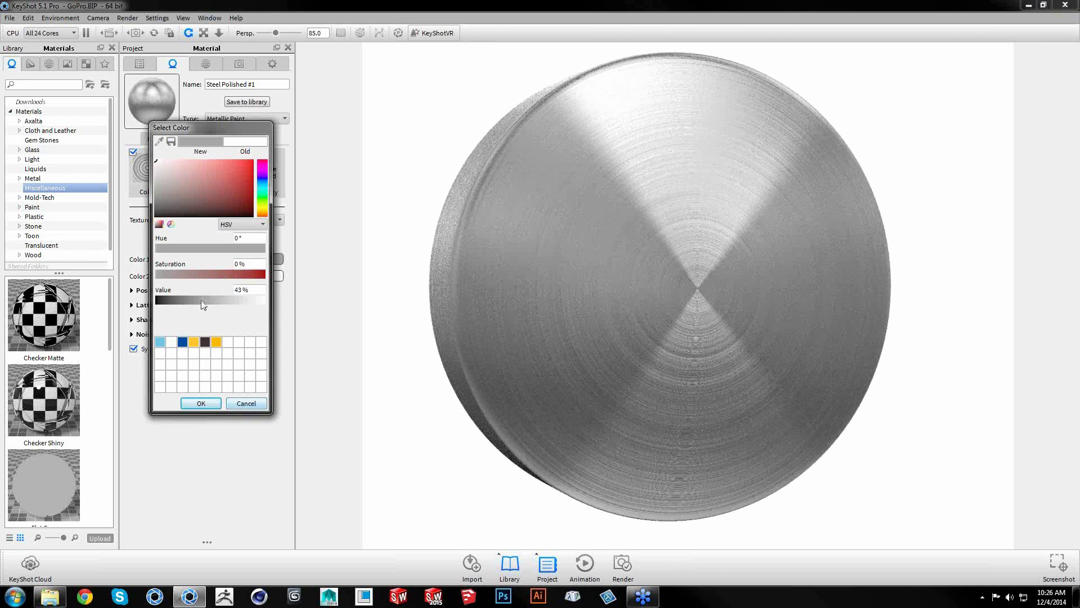
{"action": "left_click", "coordinate": [237, 305]}
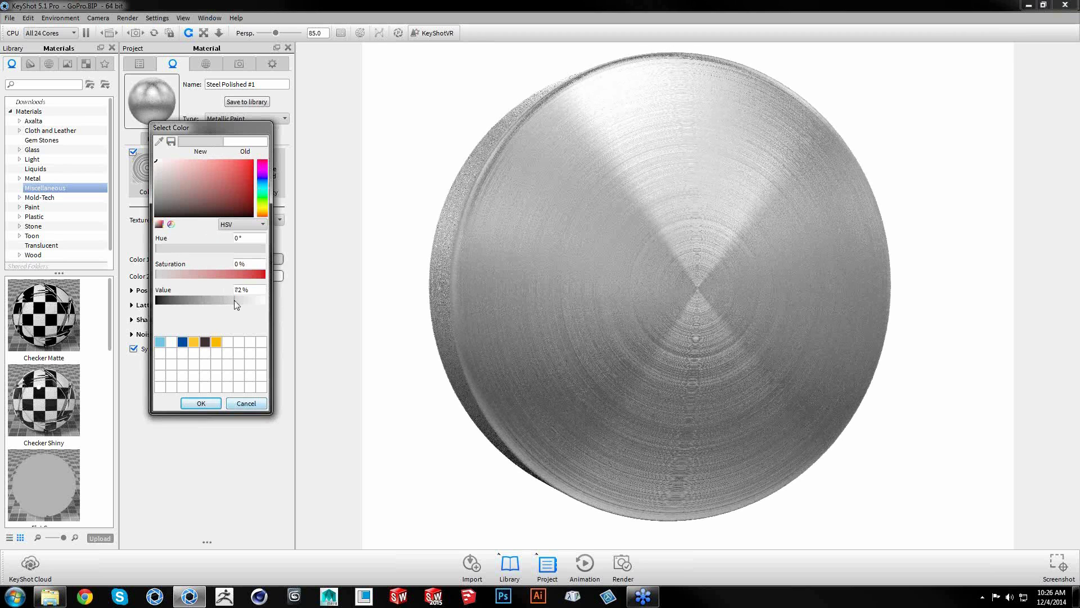
{"action": "left_click", "coordinate": [201, 404]}
{"action": "left_click_drag", "start_coordinate": [624, 377], "coordinate": [883, 360]}
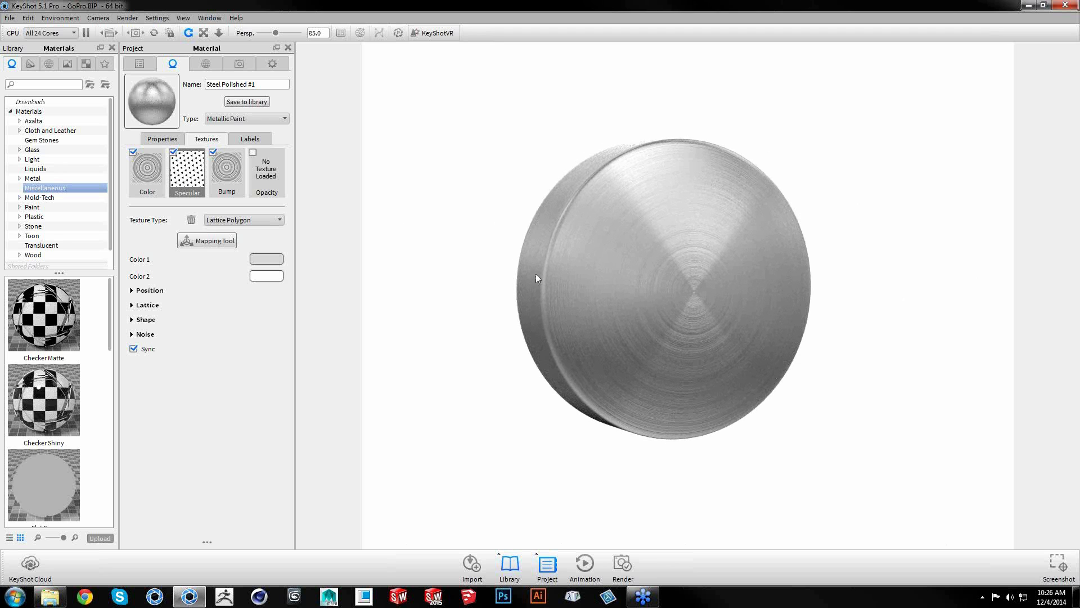
Show all hidden parts of the GoPro model again and turn on performance mode
{"action": "left_click", "coordinate": [140, 64]}
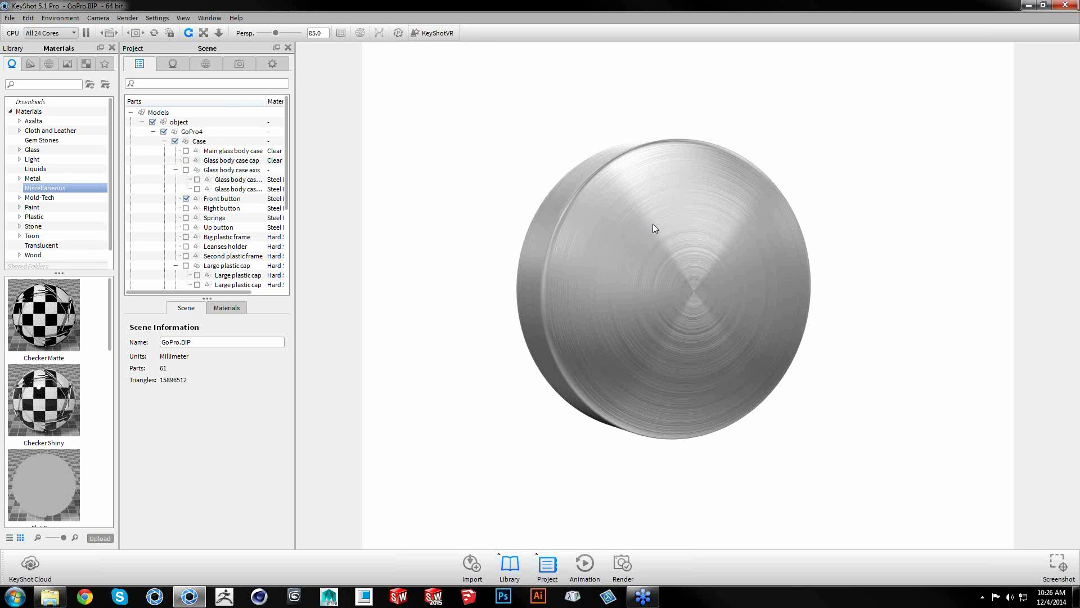
{"action": "left_click_drag", "start_coordinate": [507, 307], "coordinate": [488, 310]}
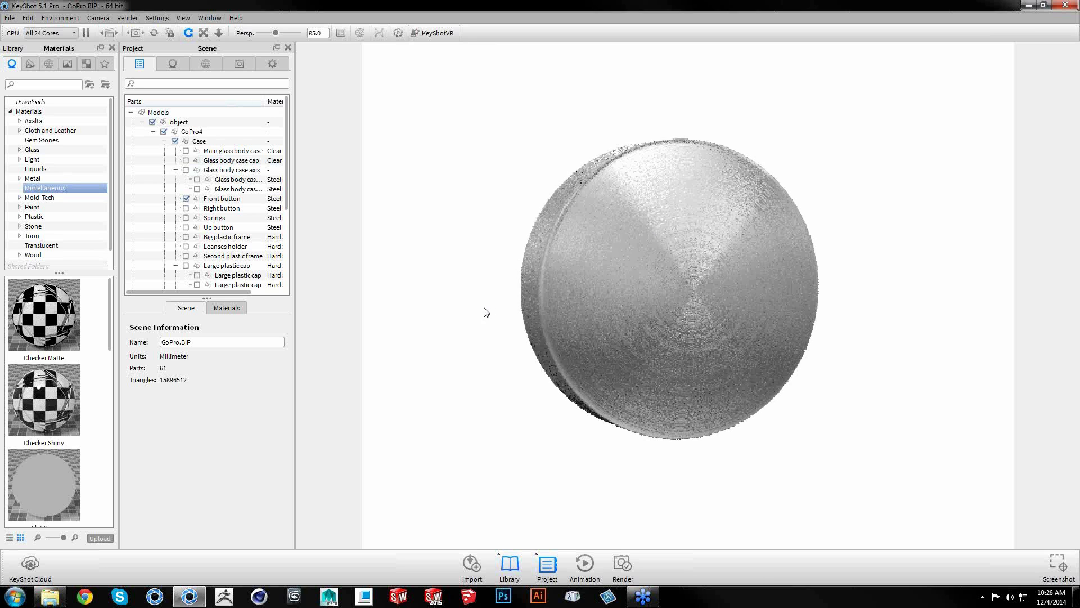
{"action": "right_click", "coordinate": [505, 134]}
{"action": "left_click", "coordinate": [527, 155]}
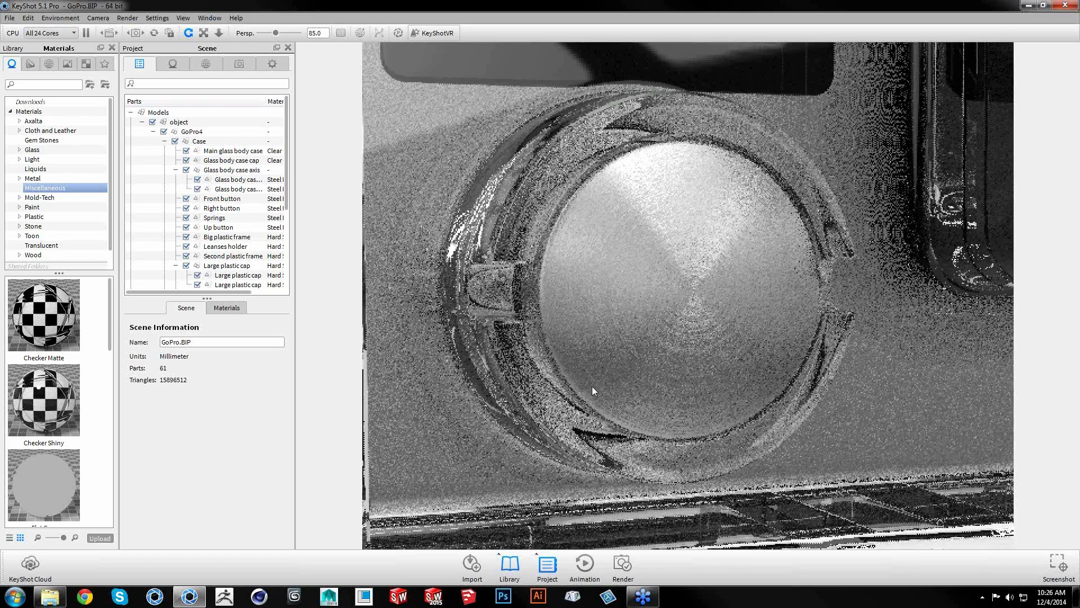
{"action": "scroll", "coordinate": [597, 386], "scroll_direction": "down", "scroll_amount": 8}
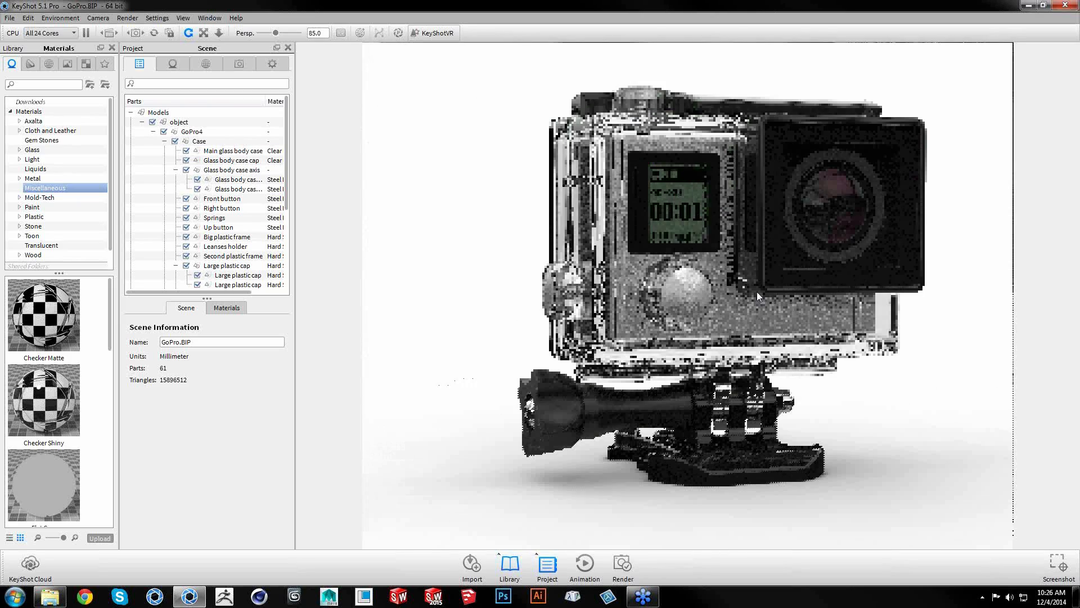
{"action": "middle_click_drag", "start_coordinate": [757, 293], "coordinate": [750, 322]}
{"action": "left_click", "coordinate": [398, 34]}
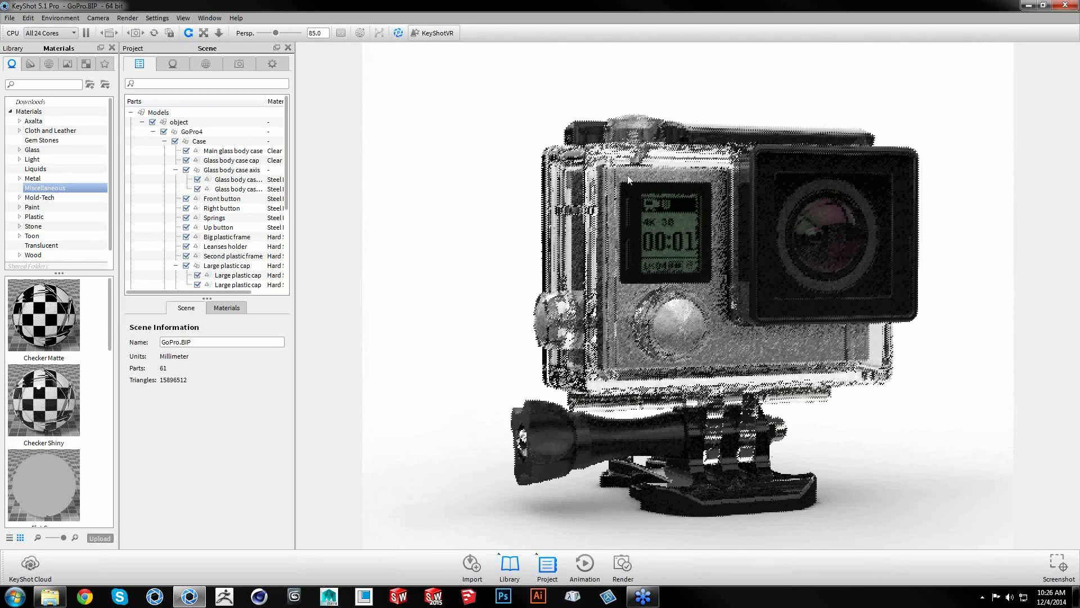
Apply the flat gray library material to the camera case's right button
{"action": "left_click_drag", "start_coordinate": [648, 388], "coordinate": [700, 410]}
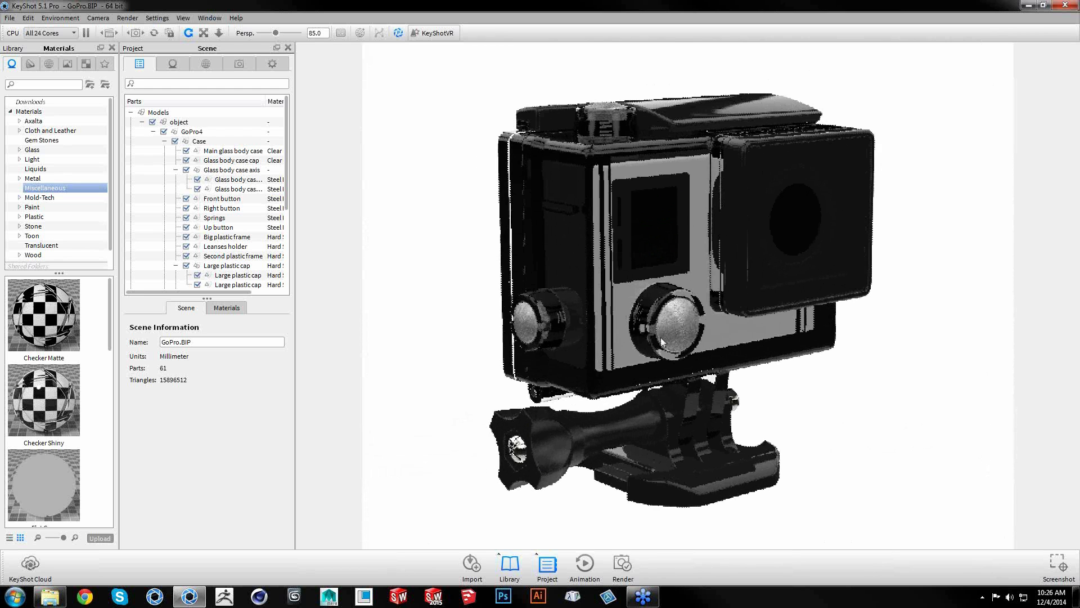
{"action": "middle_click_drag", "start_coordinate": [662, 342], "coordinate": [679, 358]}
{"action": "left_click_drag", "start_coordinate": [62, 485], "coordinate": [581, 311]}
{"action": "middle_click_drag", "start_coordinate": [582, 312], "coordinate": [589, 281]}
{"action": "scroll", "coordinate": [589, 282], "scroll_direction": "up", "scroll_amount": 4}
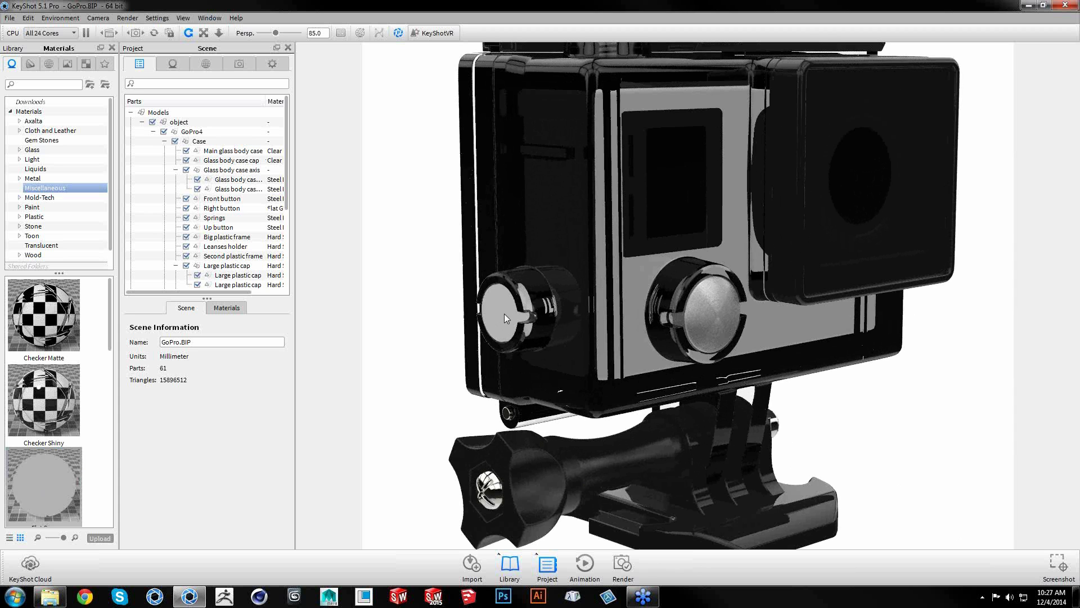
Copy the front button's brushed metal material and paste it unlinked onto the right button
{"action": "right_click", "coordinate": [713, 325]}
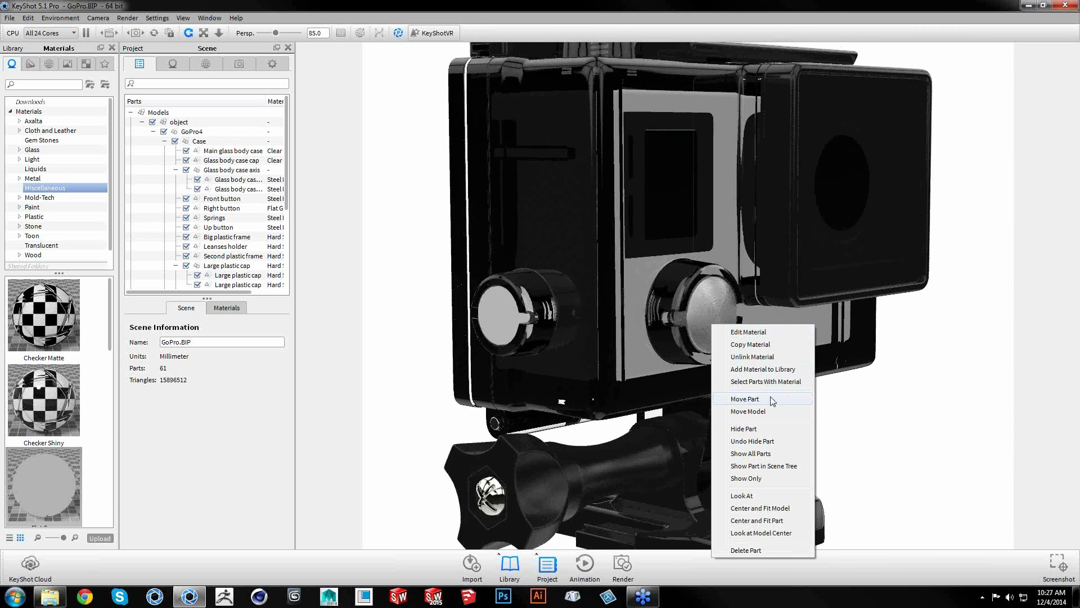
{"action": "left_click", "coordinate": [758, 344]}
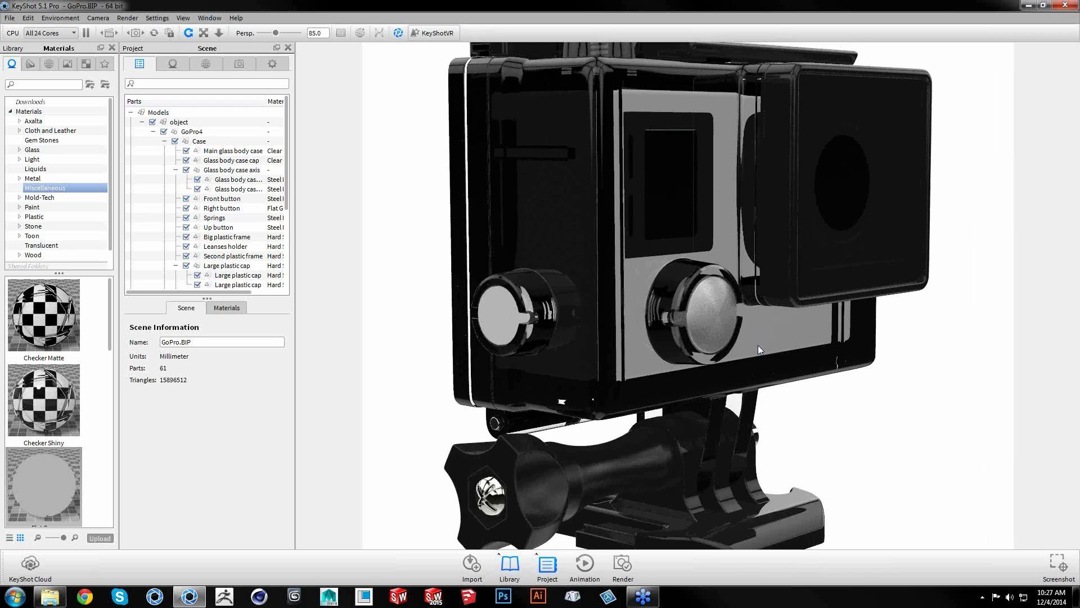
{"action": "right_click", "coordinate": [504, 319]}
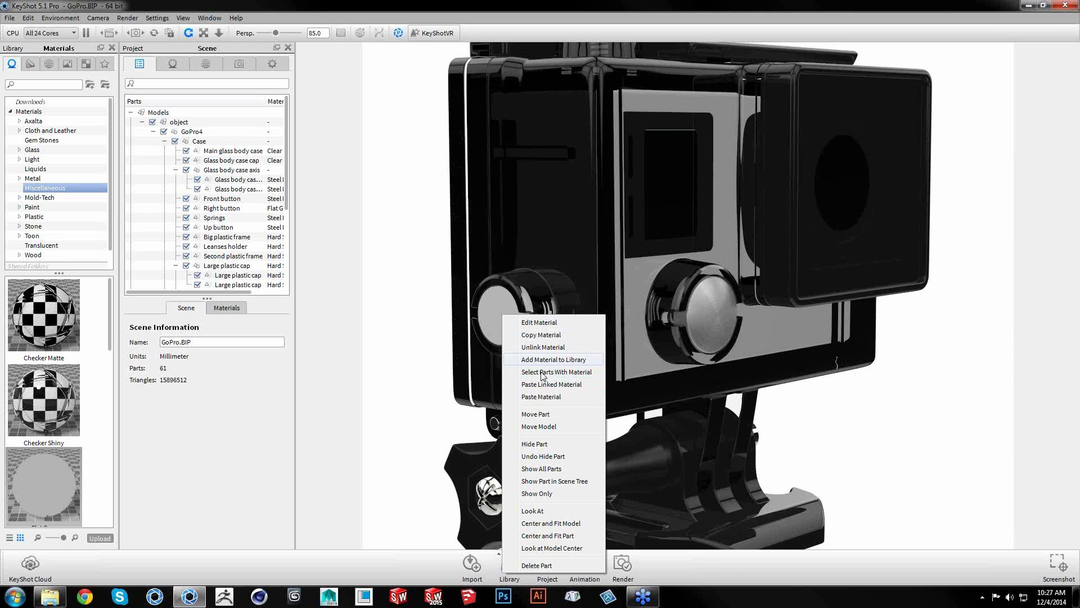
{"action": "left_click", "coordinate": [544, 396]}
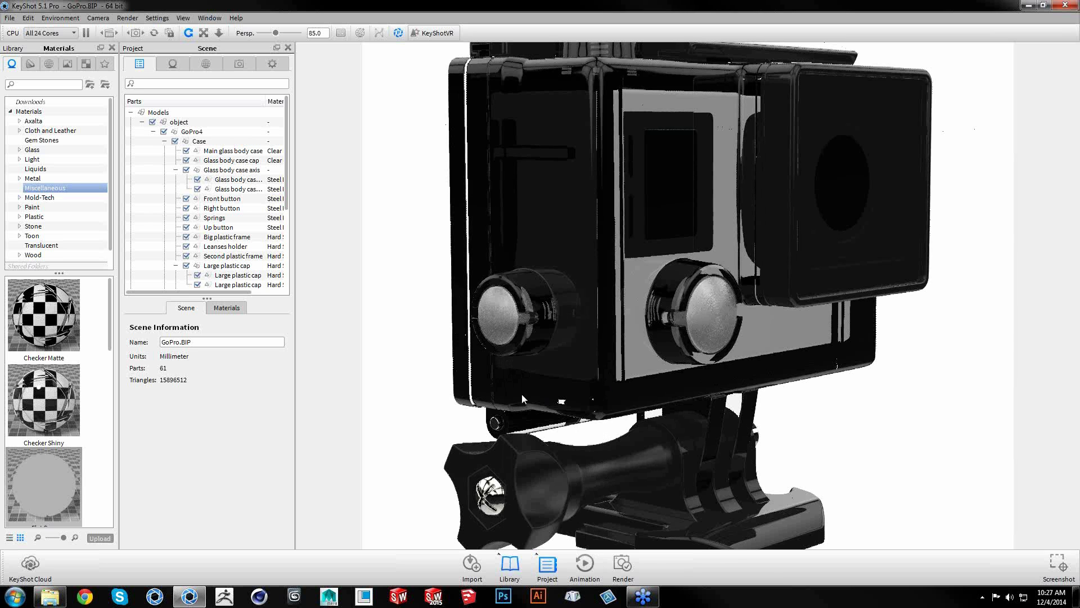
Open the right button's pasted material for editing and show its Brushed (3D) color texture
{"action": "left_click_drag", "start_coordinate": [541, 390], "coordinate": [643, 380]}
{"action": "scroll", "coordinate": [566, 380], "scroll_direction": "up", "scroll_amount": 3}
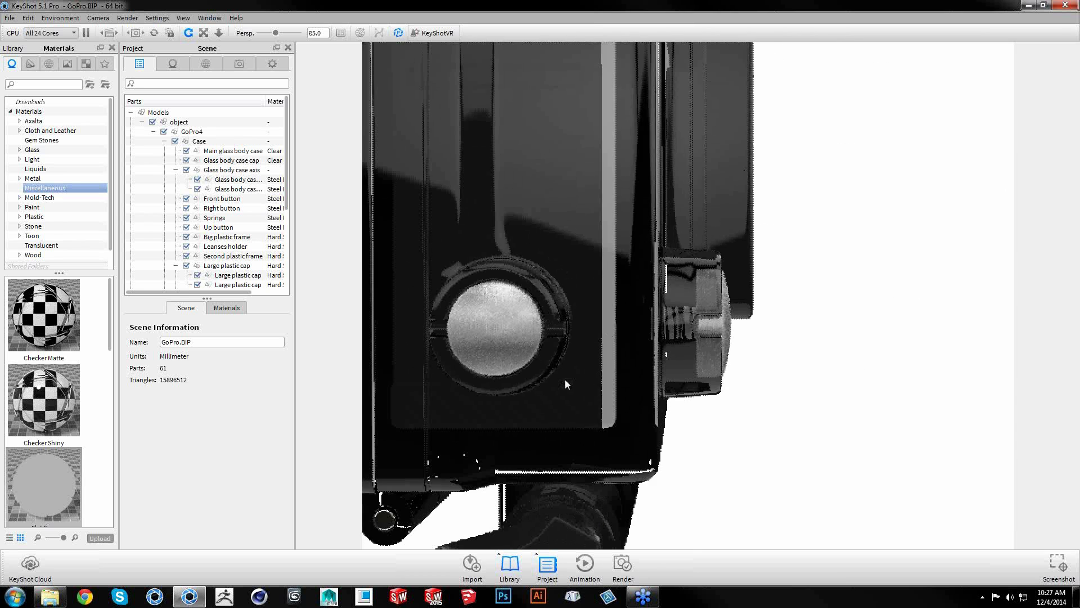
{"action": "middle_click_drag", "start_coordinate": [565, 380], "coordinate": [748, 350]}
{"action": "scroll", "coordinate": [748, 350], "scroll_direction": "up", "scroll_amount": 2}
{"action": "scroll", "coordinate": [747, 352], "scroll_direction": "up", "scroll_amount": 2}
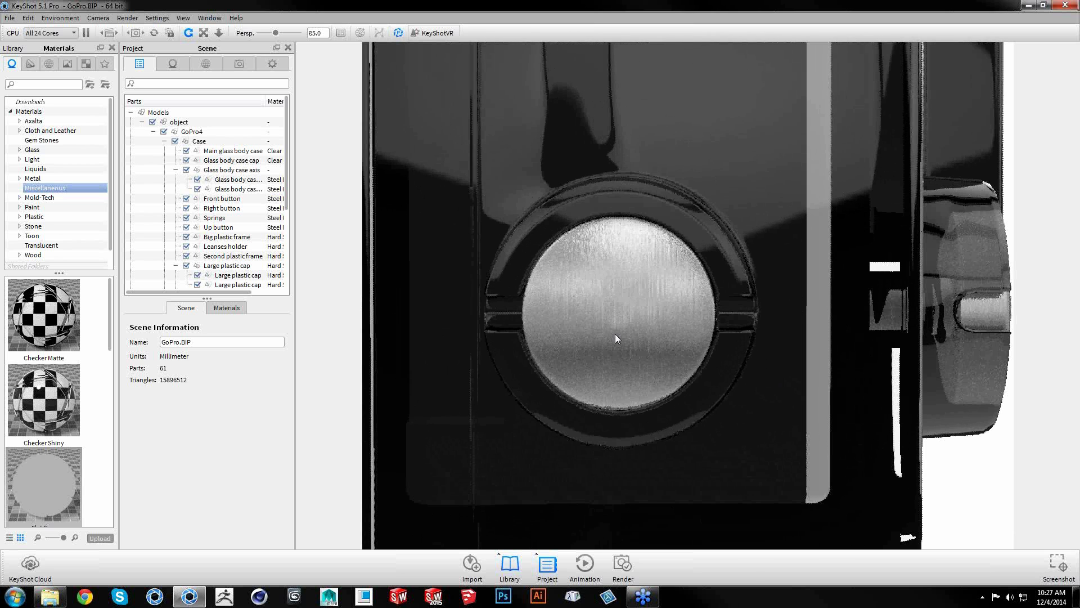
{"action": "left_click", "coordinate": [614, 333]}
{"action": "double_click", "coordinate": [615, 333]}
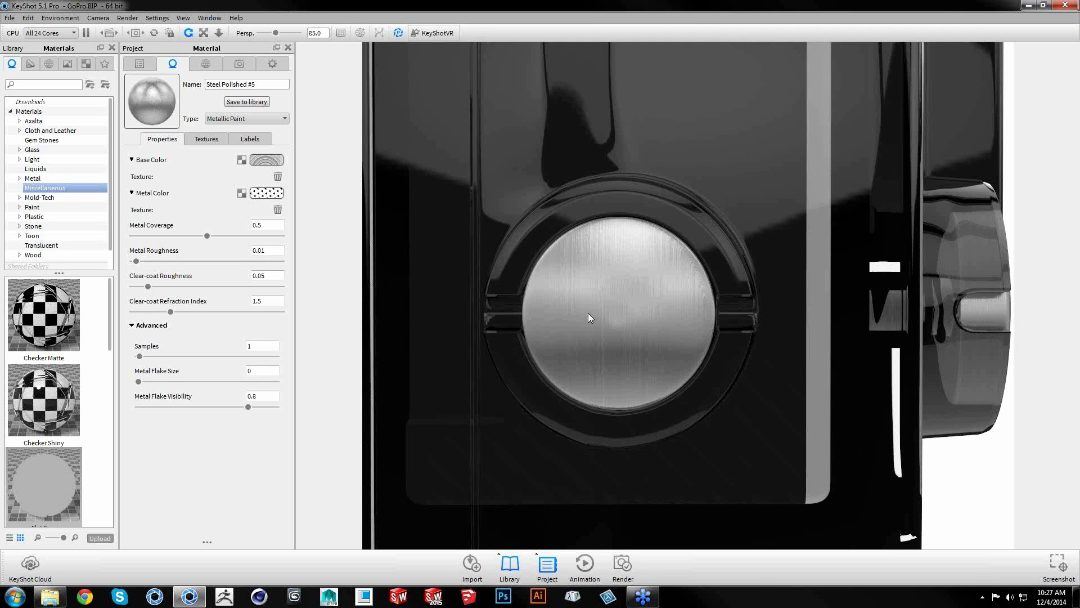
{"action": "left_click", "coordinate": [209, 142]}
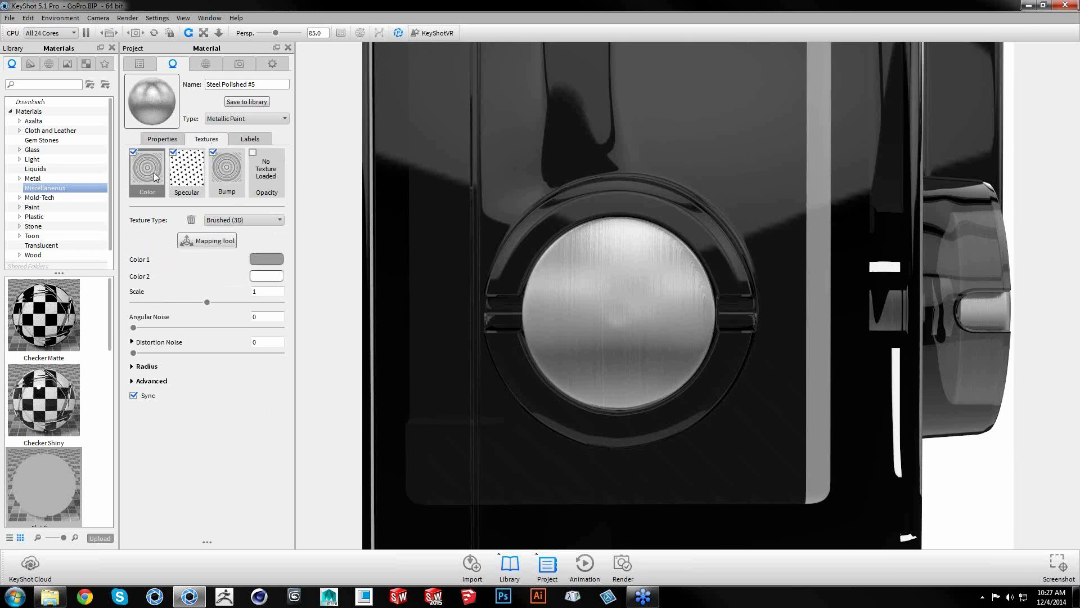
Reset the Brushed (3D) mapping onto the right button and rotate it about the vertical axis so the brushed rings lie concentric on its face
{"action": "left_click", "coordinate": [202, 238]}
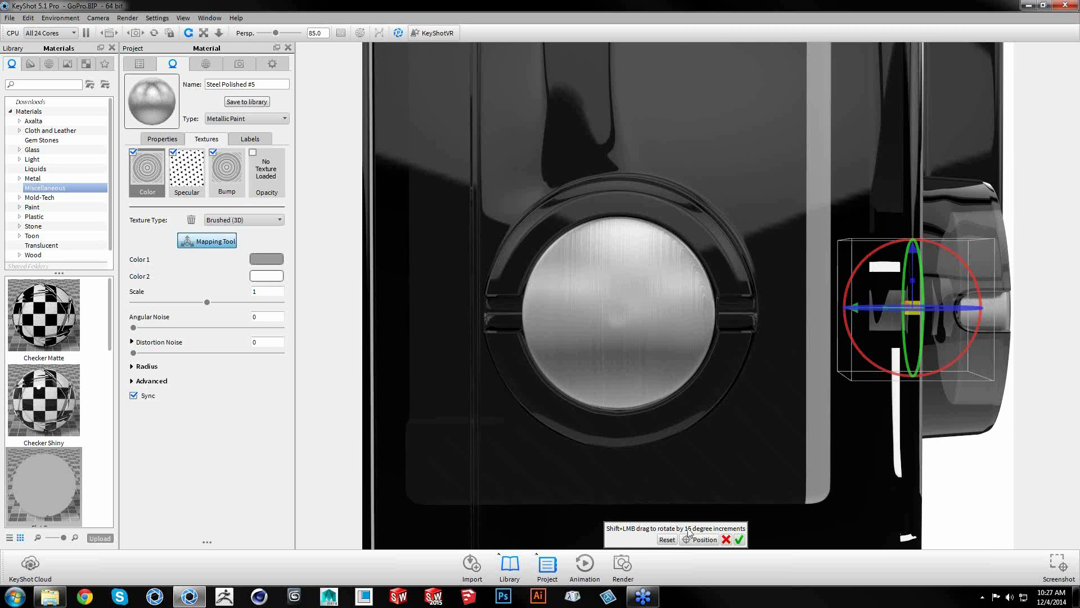
{"action": "left_click", "coordinate": [667, 539]}
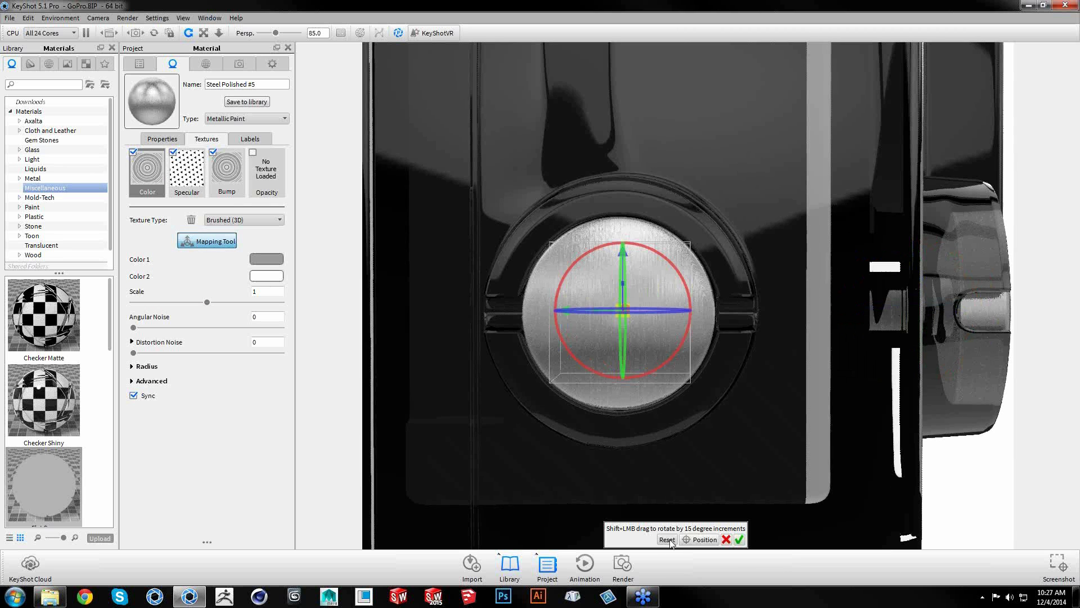
{"action": "left_click_drag", "start_coordinate": [737, 445], "coordinate": [708, 450]}
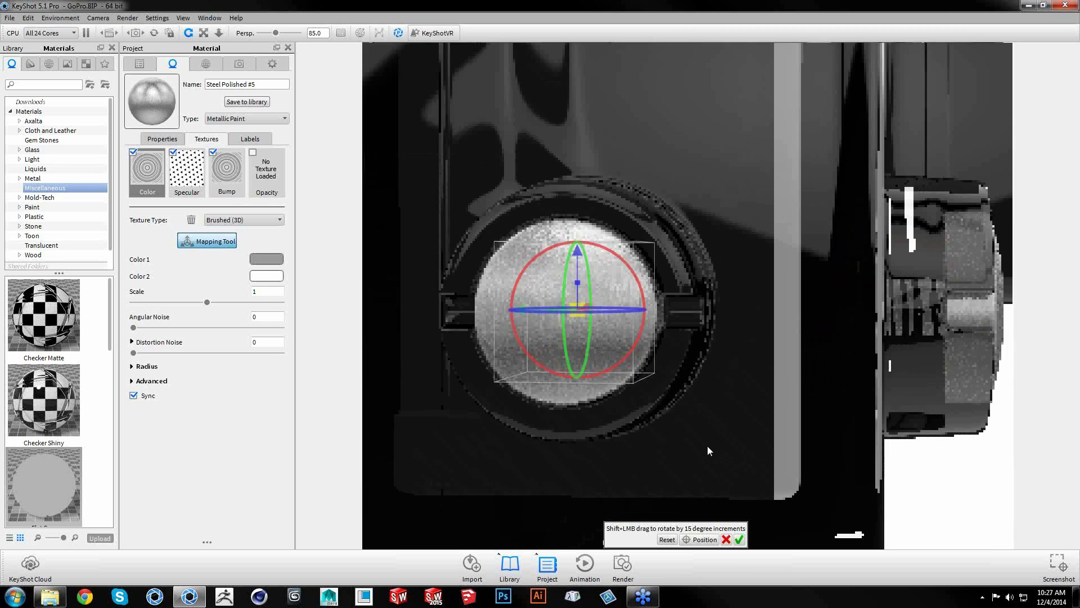
{"action": "scroll", "coordinate": [541, 421], "scroll_direction": "up", "scroll_amount": 5}
{"action": "middle_click_drag", "start_coordinate": [538, 421], "coordinate": [774, 404]}
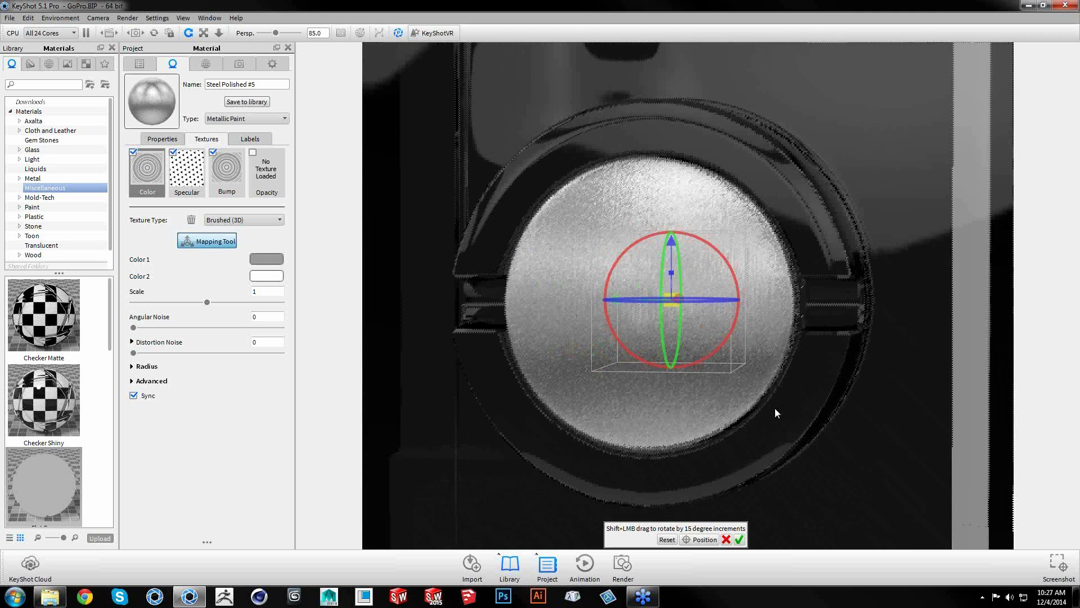
{"action": "left_click_drag", "start_coordinate": [796, 422], "coordinate": [752, 335]}
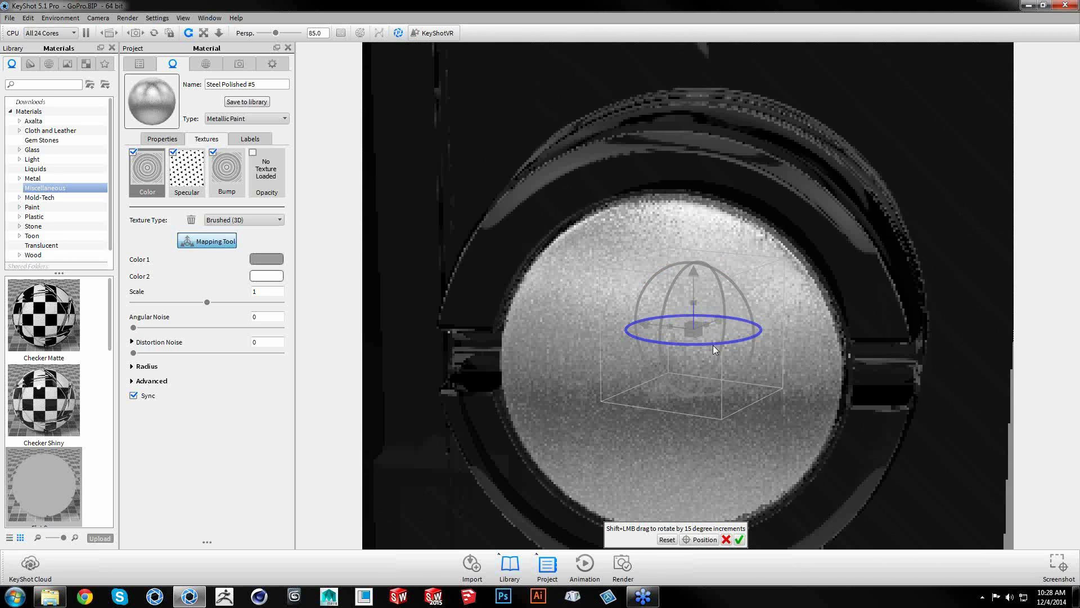
{"action": "mouse_move", "coordinate": [707, 346]}
{"action": "left_mouse_down"}
{"action": "mouse_move", "coordinate": [659, 347]}
{"action": "mouse_move", "coordinate": [689, 346]}
{"action": "left_mouse_up"}
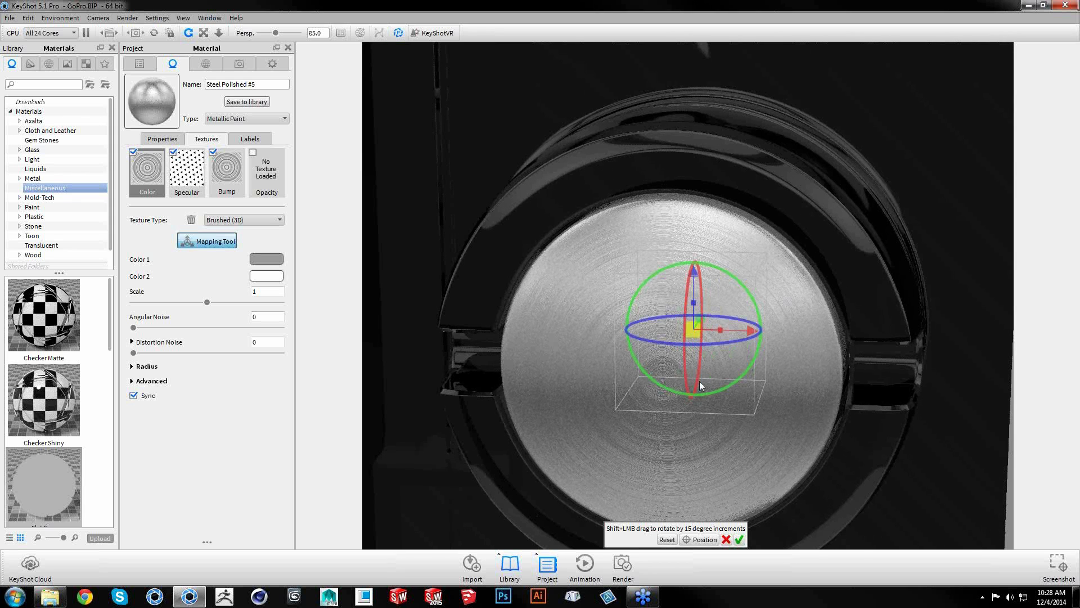
{"action": "left_click", "coordinate": [739, 540]}
{"action": "scroll", "coordinate": [759, 486], "scroll_direction": "up", "scroll_amount": 3}
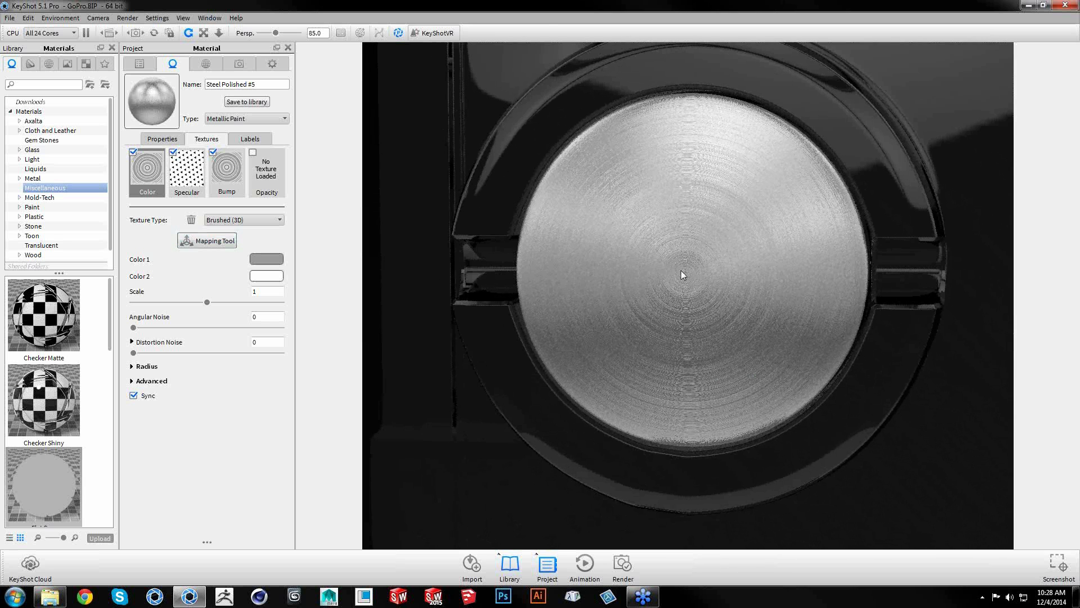
{"action": "left_click_drag", "start_coordinate": [716, 296], "coordinate": [650, 311]}
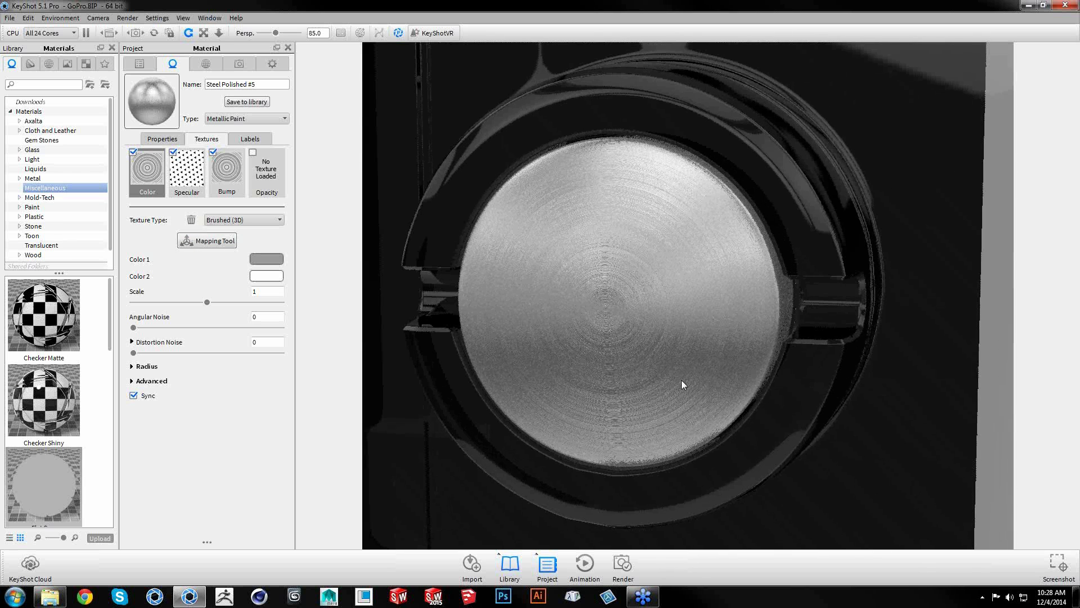
Turn off performance mode and pause the real-time rendering
{"action": "scroll", "coordinate": [681, 379], "scroll_direction": "down", "scroll_amount": 6}
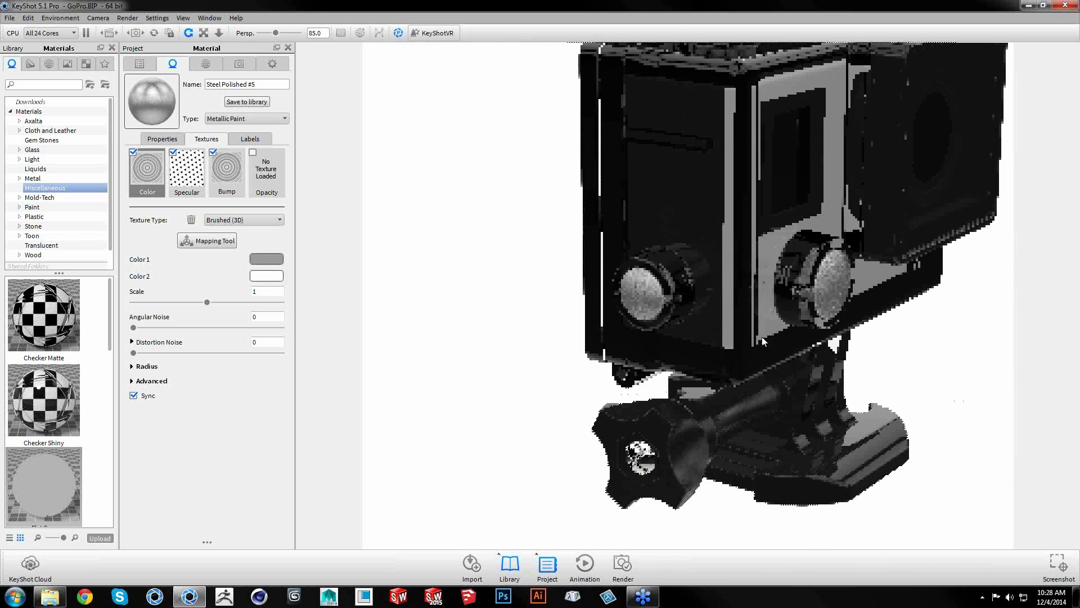
{"action": "scroll", "coordinate": [762, 340], "scroll_direction": "down", "scroll_amount": 4}
{"action": "middle_click_drag", "start_coordinate": [897, 282], "coordinate": [858, 305]}
{"action": "left_click_drag", "start_coordinate": [857, 305], "coordinate": [619, 293]}
{"action": "scroll", "coordinate": [812, 286], "scroll_direction": "up", "scroll_amount": 3}
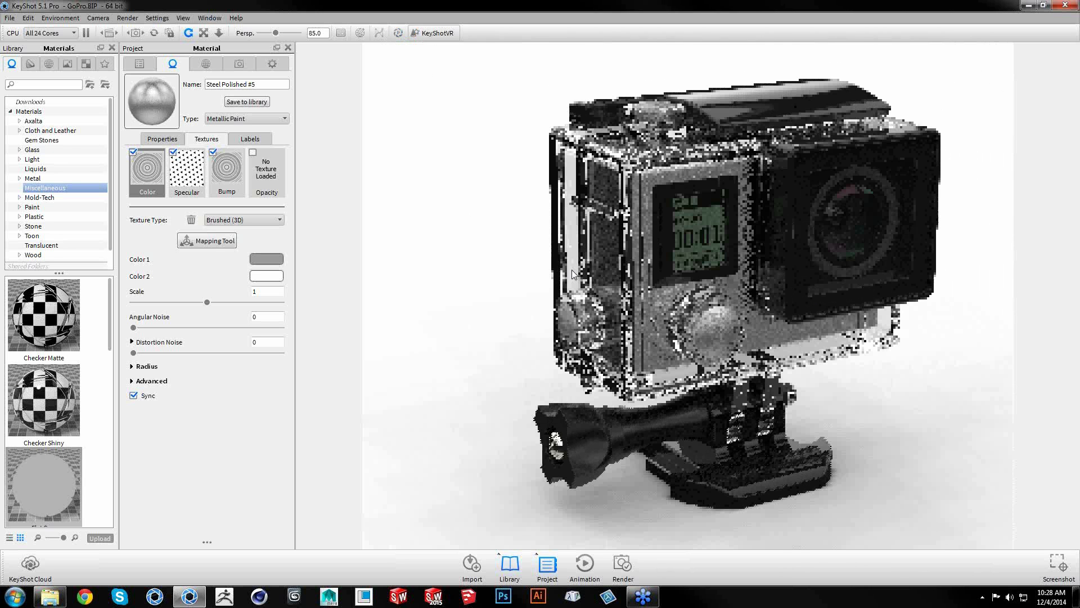
{"action": "mouse_move", "coordinate": [650, 267]}
{"action": "left_mouse_down"}
{"action": "mouse_move", "coordinate": [656, 272]}
{"action": "mouse_move", "coordinate": [644, 257]}
{"action": "left_mouse_up"}
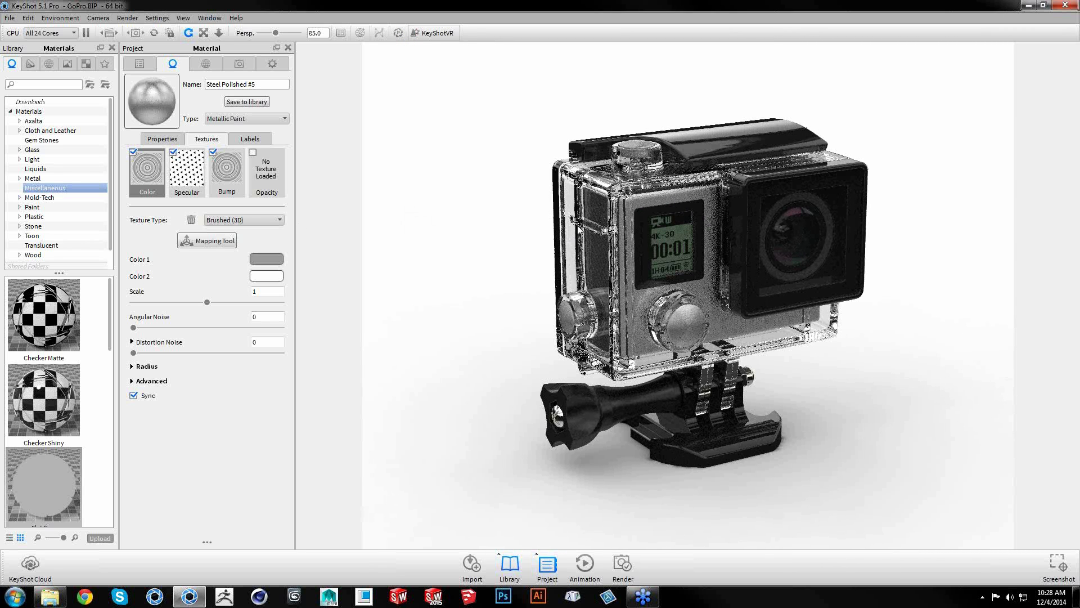
{"action": "left_click", "coordinate": [86, 33]}
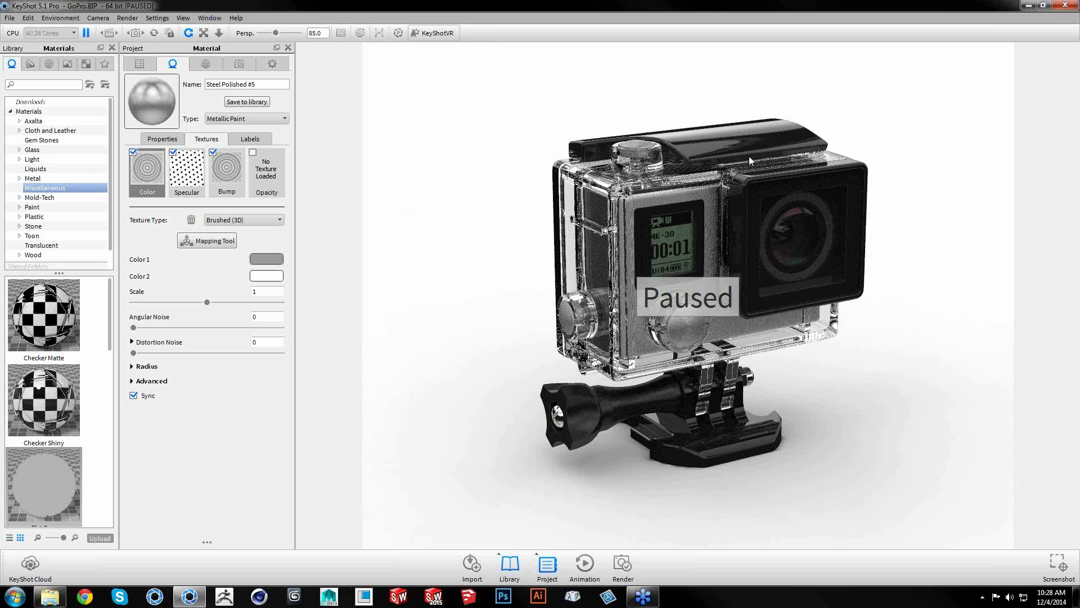
Minimize the GoPro scene, start a second KeyShot 5.1 instance and open the recent scene procedurals.bip in it
{"action": "left_click", "coordinate": [1028, 11]}
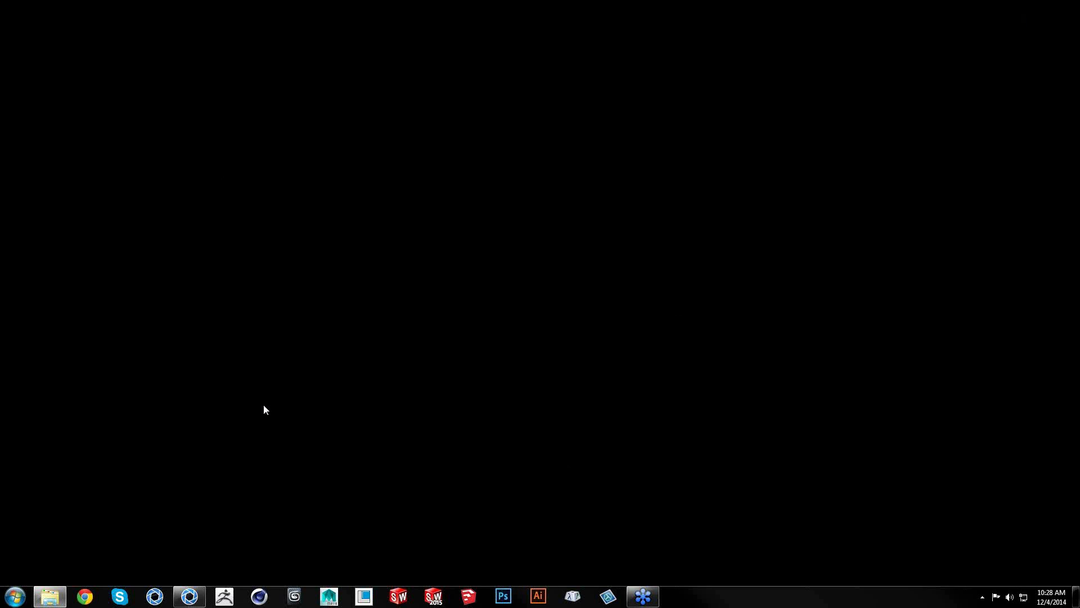
{"action": "right_click", "coordinate": [189, 596]}
{"action": "left_click", "coordinate": [159, 565]}
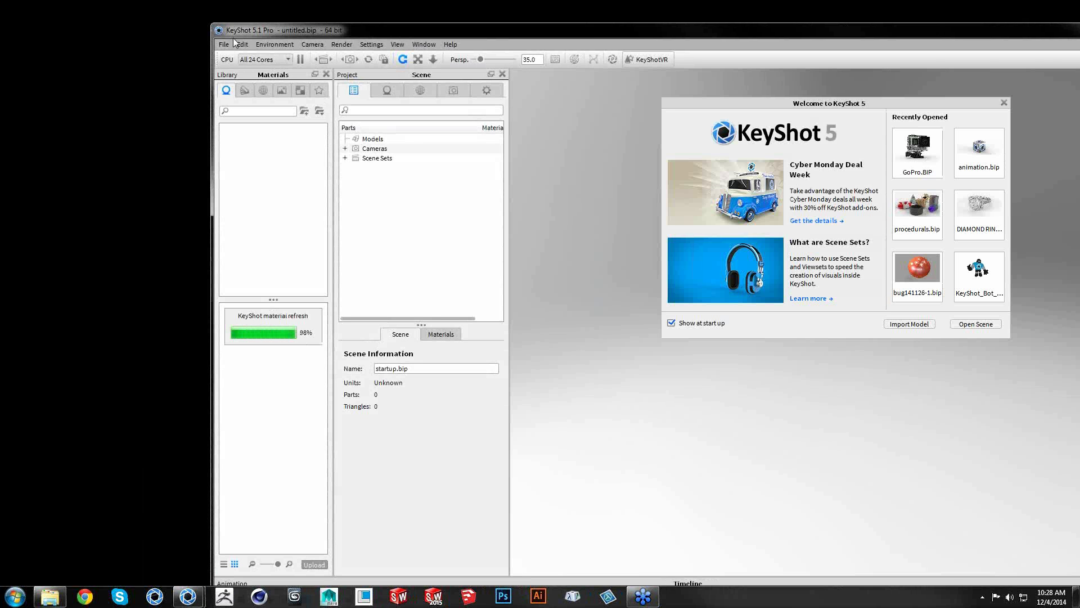
{"action": "left_click_drag", "start_coordinate": [601, 31], "coordinate": [456, 21]}
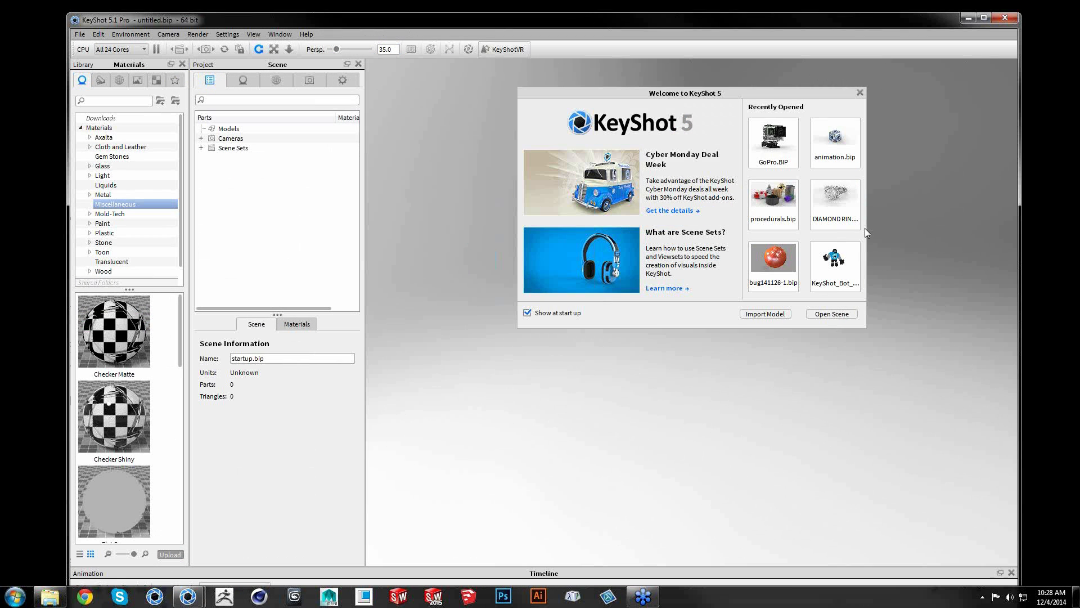
{"action": "left_click", "coordinate": [768, 204]}
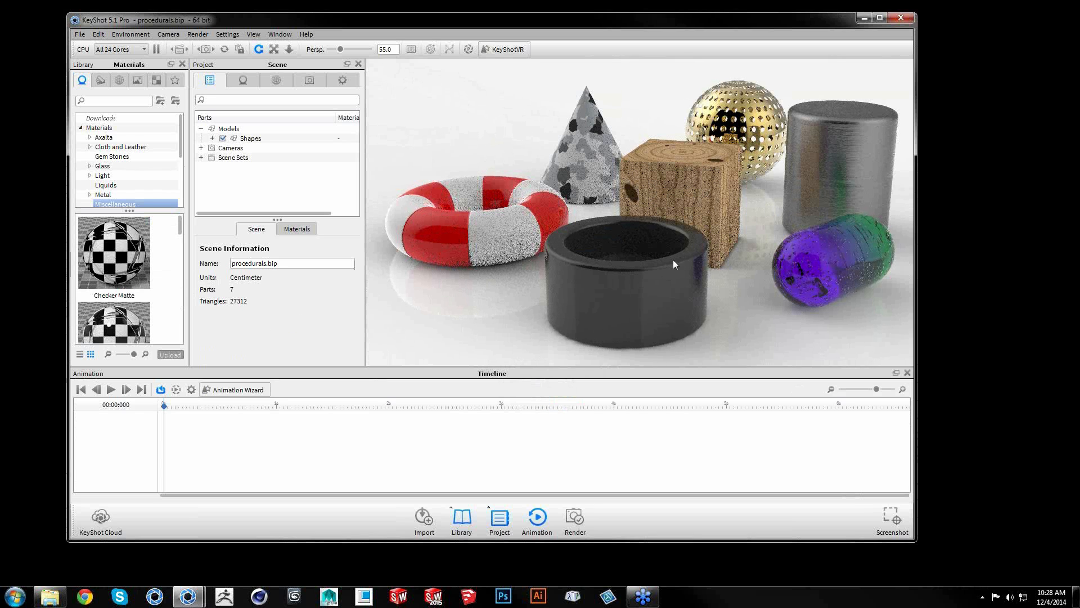
Browse to the KeyShot 5 Scenes folder in the Documents library and look over the supplied scene files
{"action": "left_click", "coordinate": [50, 596]}
{"action": "left_click_drag", "start_coordinate": [391, 78], "coordinate": [604, 67]}
{"action": "left_click", "coordinate": [235, 327]}
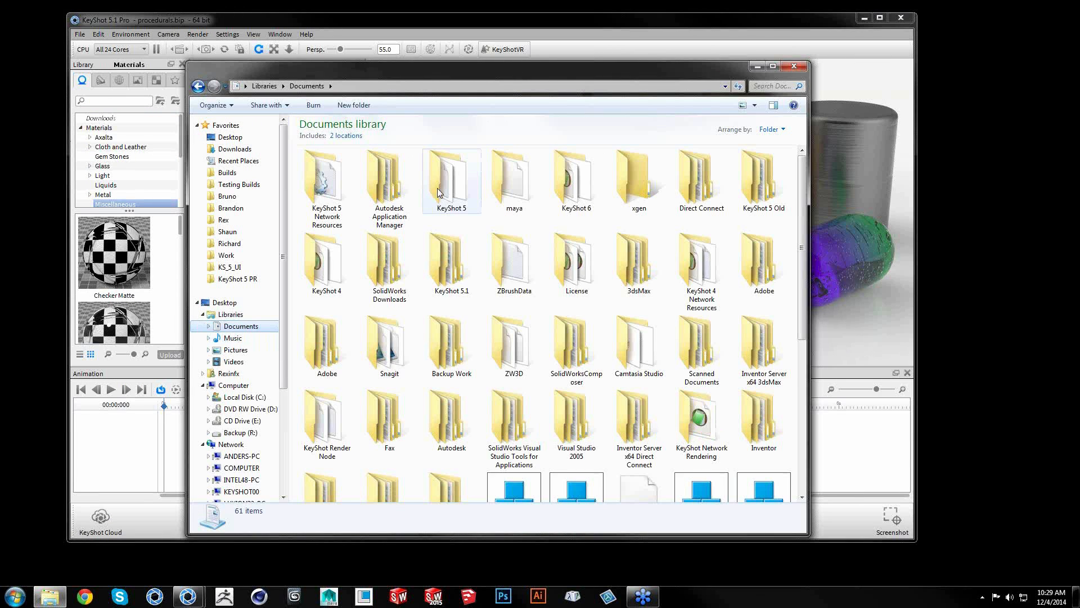
{"action": "double_click", "coordinate": [445, 186]}
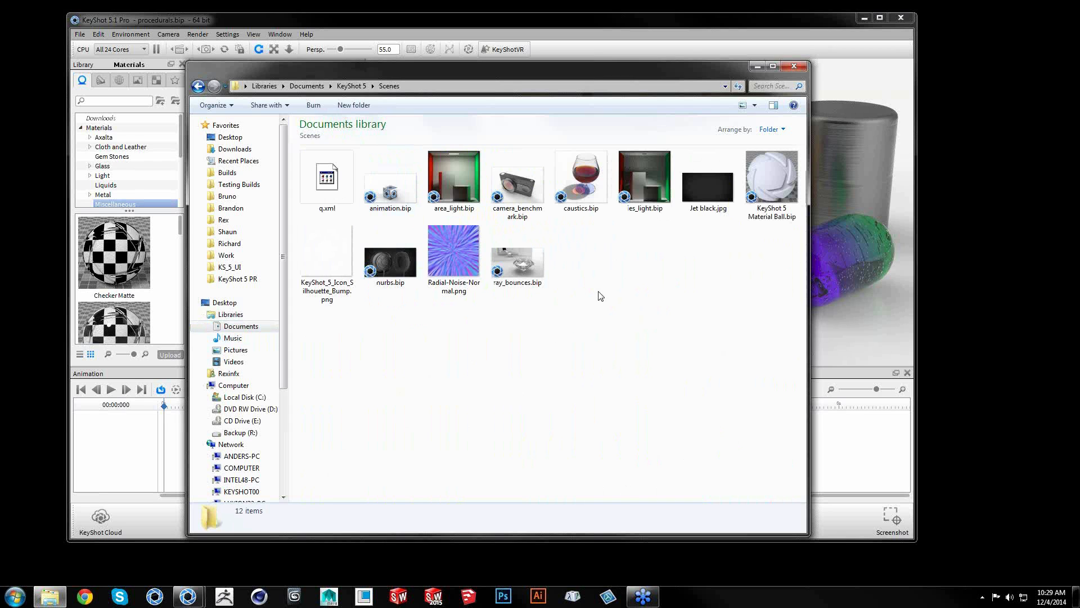
{"action": "left_click_drag", "start_coordinate": [717, 69], "coordinate": [0, 107]}
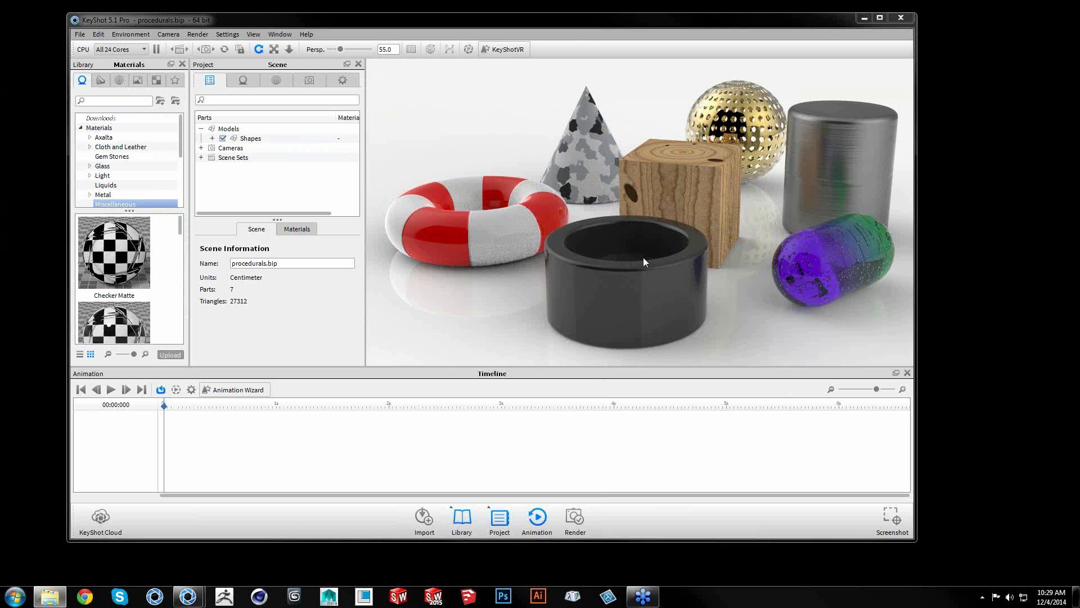
Inspect the capsule's Bubble Glass material, examining the settings of its Spots bump texture
{"action": "left_click_drag", "start_coordinate": [439, 18], "coordinate": [452, 15]}
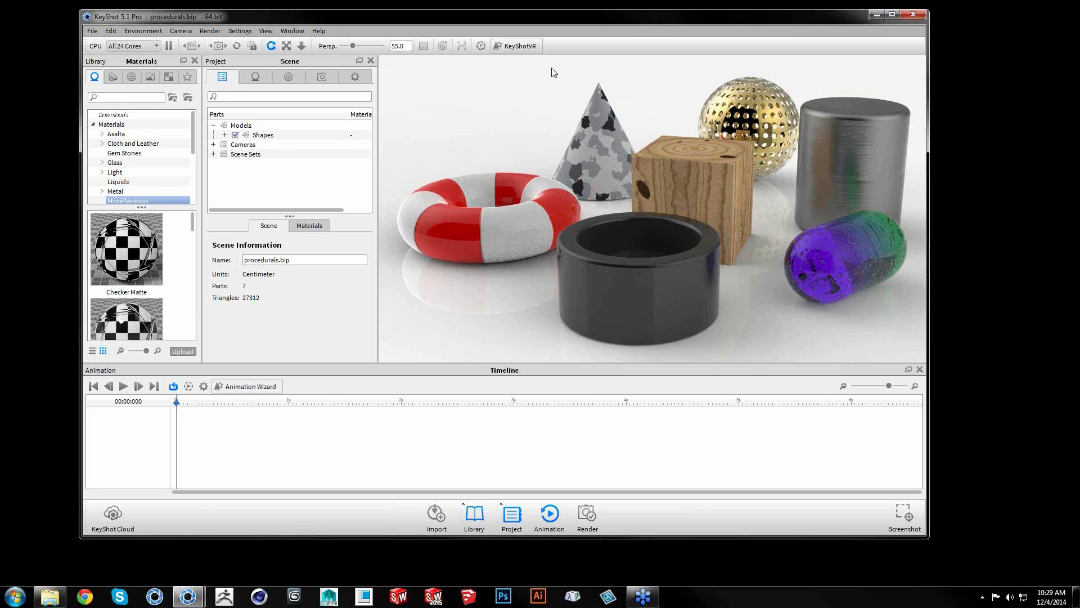
{"action": "left_click_drag", "start_coordinate": [836, 305], "coordinate": [767, 282]}
{"action": "double_click", "coordinate": [767, 283]}
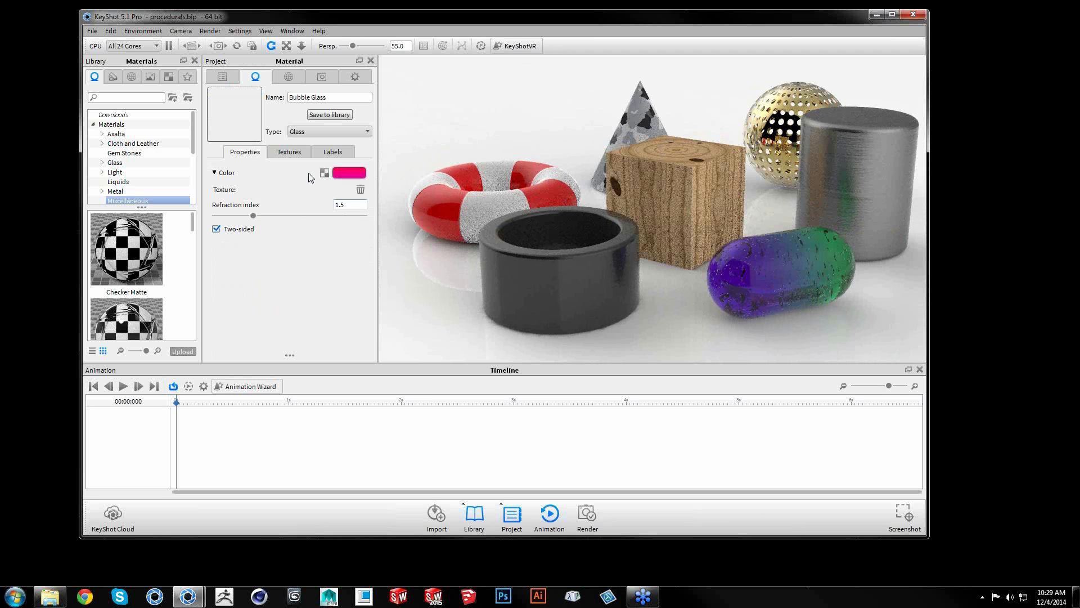
{"action": "left_click", "coordinate": [294, 152]}
{"action": "left_click_drag", "start_coordinate": [371, 187], "coordinate": [366, 165]}
{"action": "left_click", "coordinate": [288, 187]}
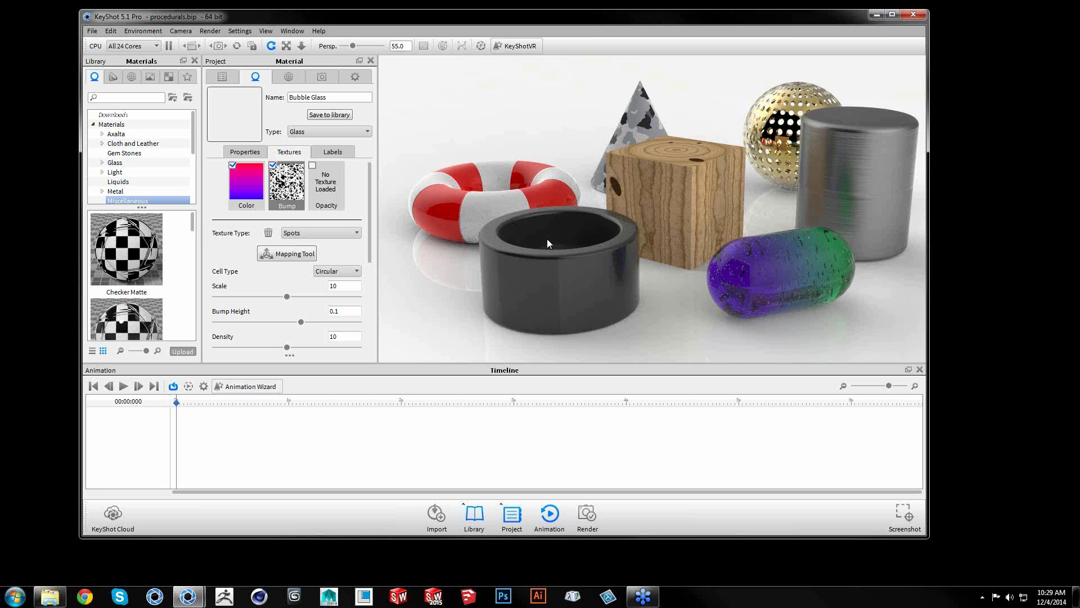
Inspect the striped ring's Life Preserver material, examining its Lattice Polygon color texture and the pattern on the model
{"action": "left_click_drag", "start_coordinate": [504, 307], "coordinate": [518, 340]}
{"action": "middle_click_drag", "start_coordinate": [774, 148], "coordinate": [770, 220]}
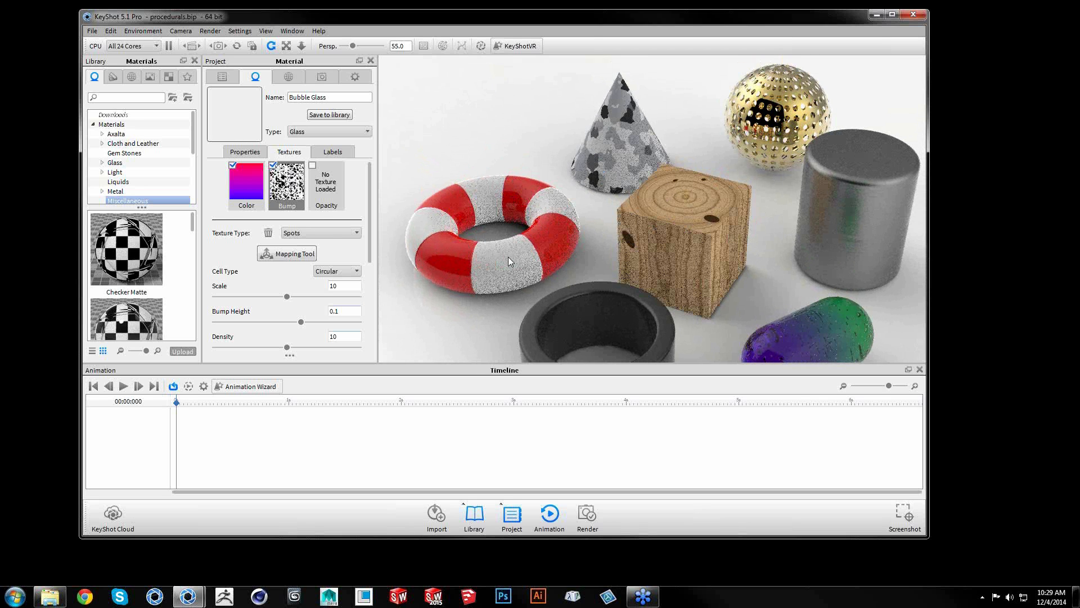
{"action": "double_click", "coordinate": [450, 266]}
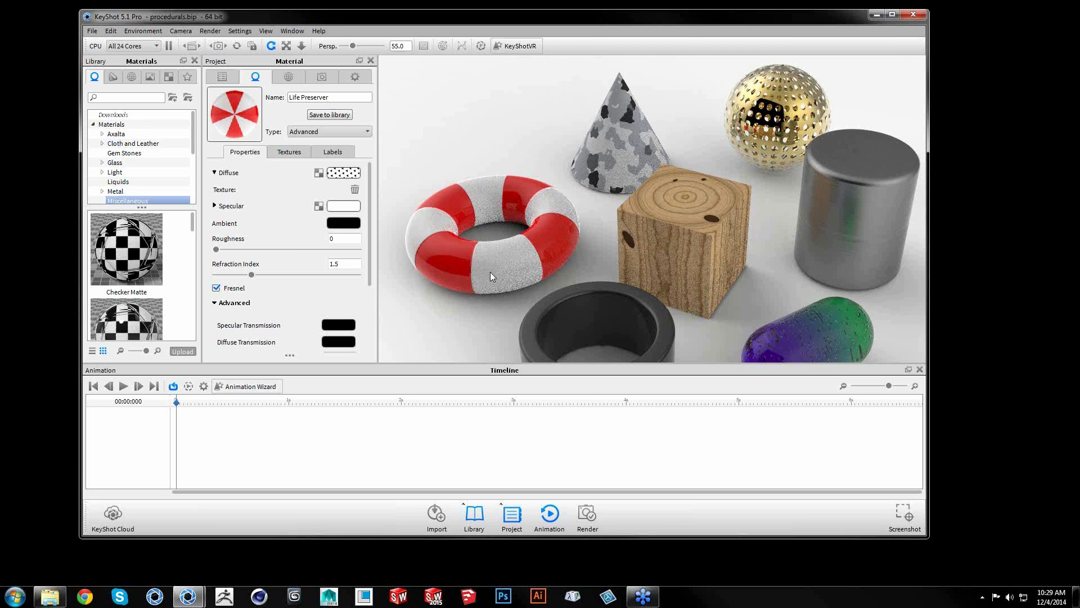
{"action": "left_click", "coordinate": [303, 154]}
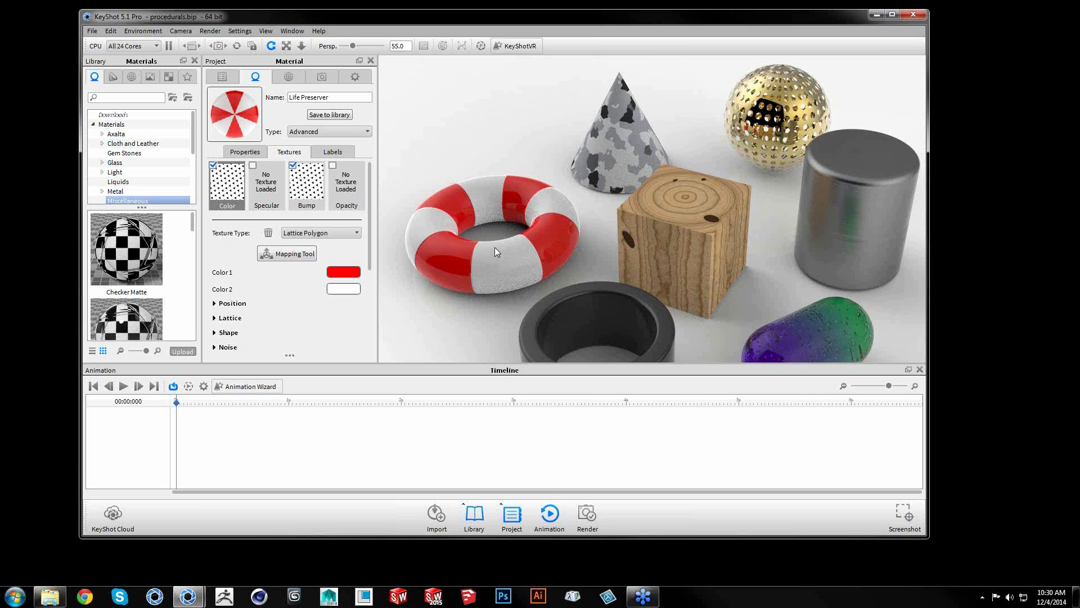
{"action": "left_click_drag", "start_coordinate": [606, 288], "coordinate": [603, 278]}
{"action": "scroll", "coordinate": [663, 289], "scroll_direction": "down", "scroll_amount": 2}
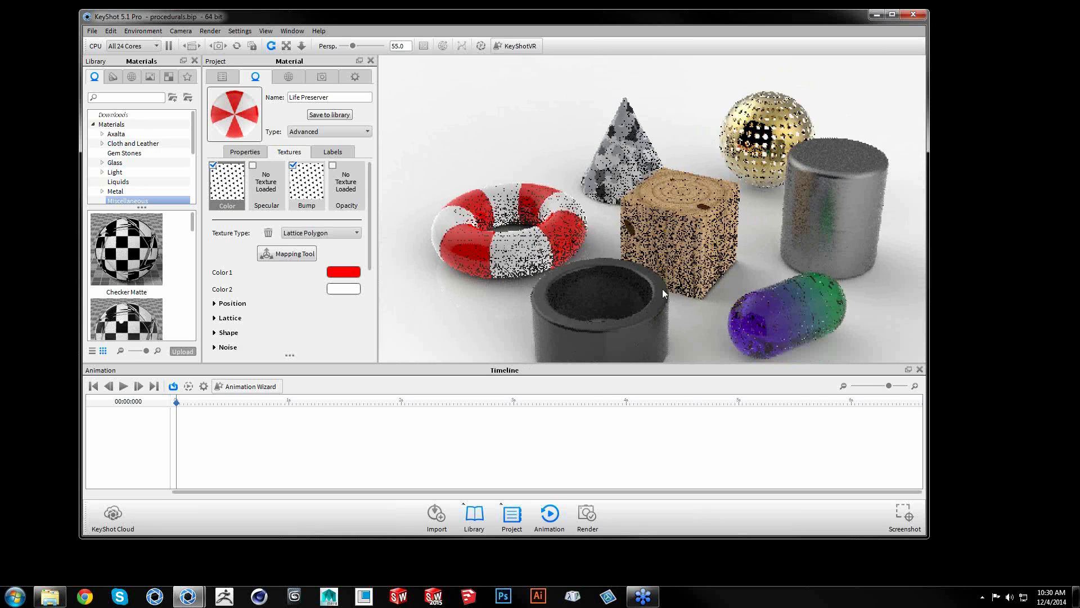
{"action": "middle_click_drag", "start_coordinate": [676, 265], "coordinate": [673, 244]}
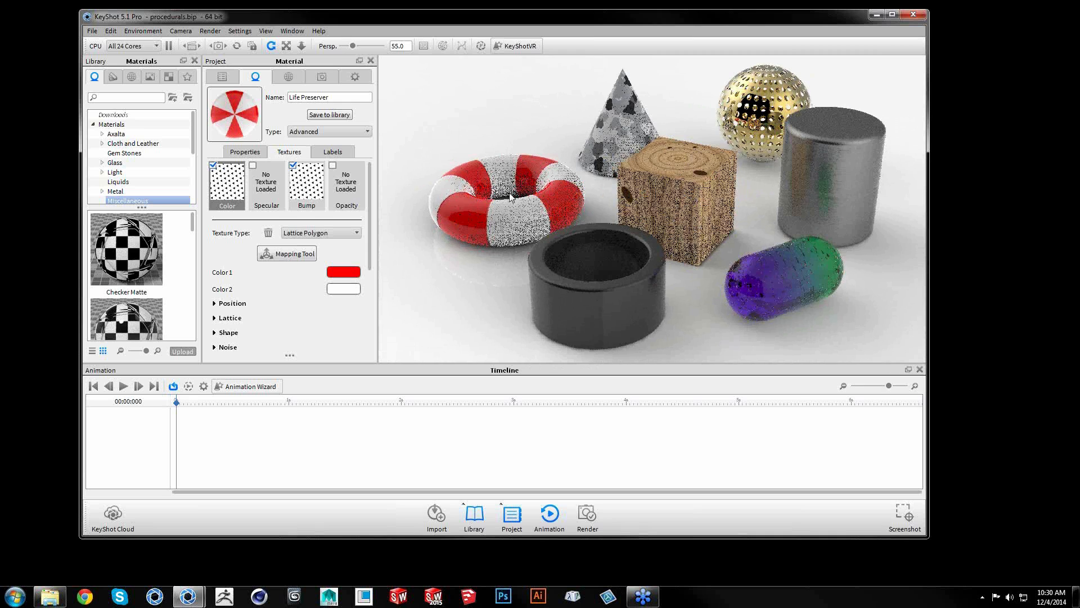
Open the scene Oakley_Holbrook.BIP in place of the current one, discarding its changes, and maximize the window
{"action": "left_click", "coordinate": [91, 32]}
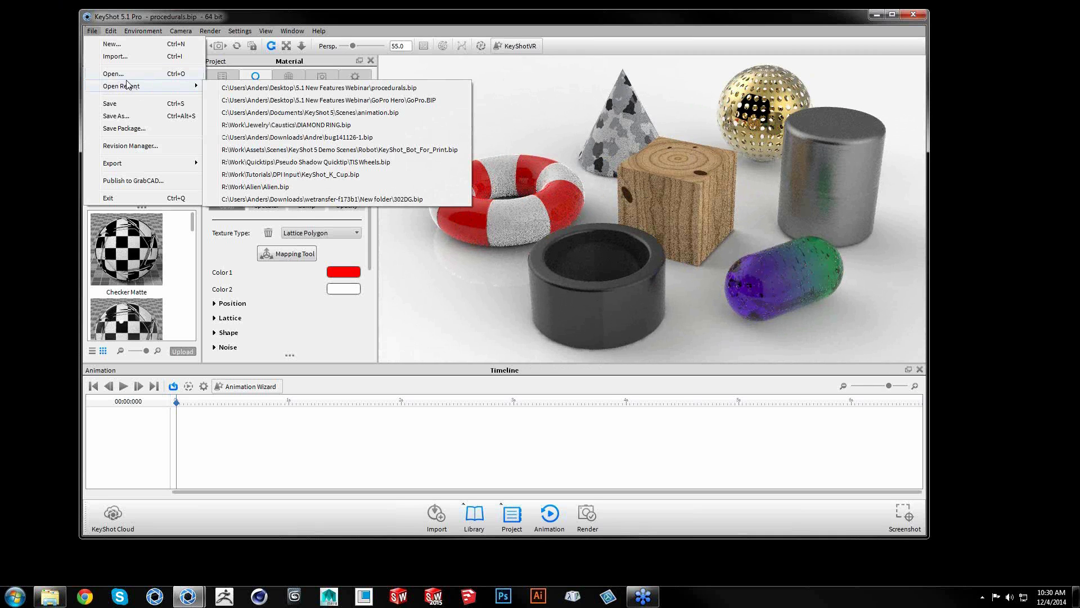
{"action": "left_click", "coordinate": [113, 74]}
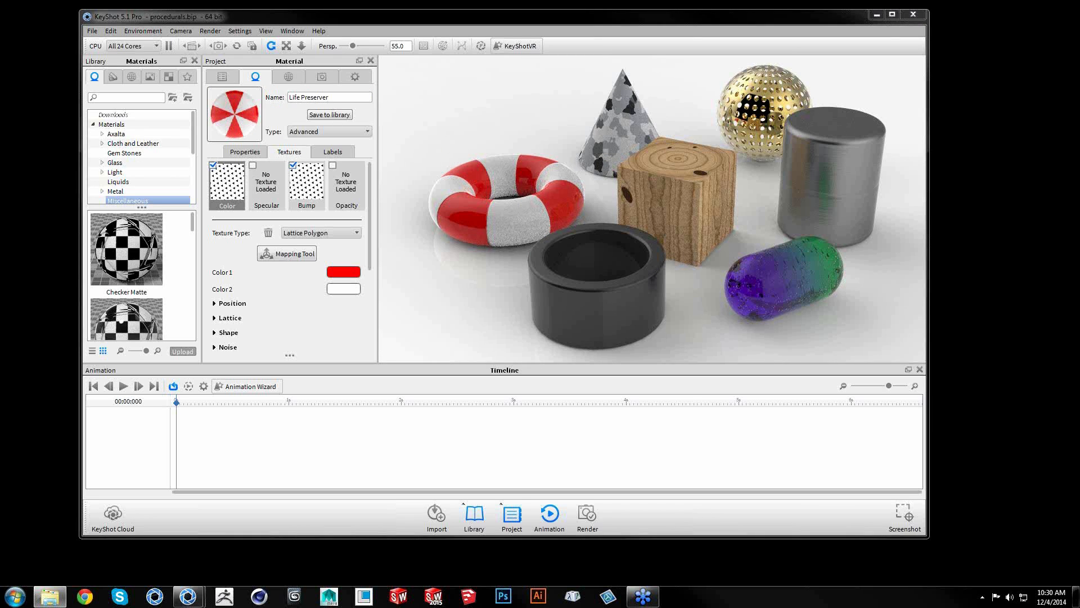
{"action": "left_click_drag", "start_coordinate": [441, 232], "coordinate": [538, 143]}
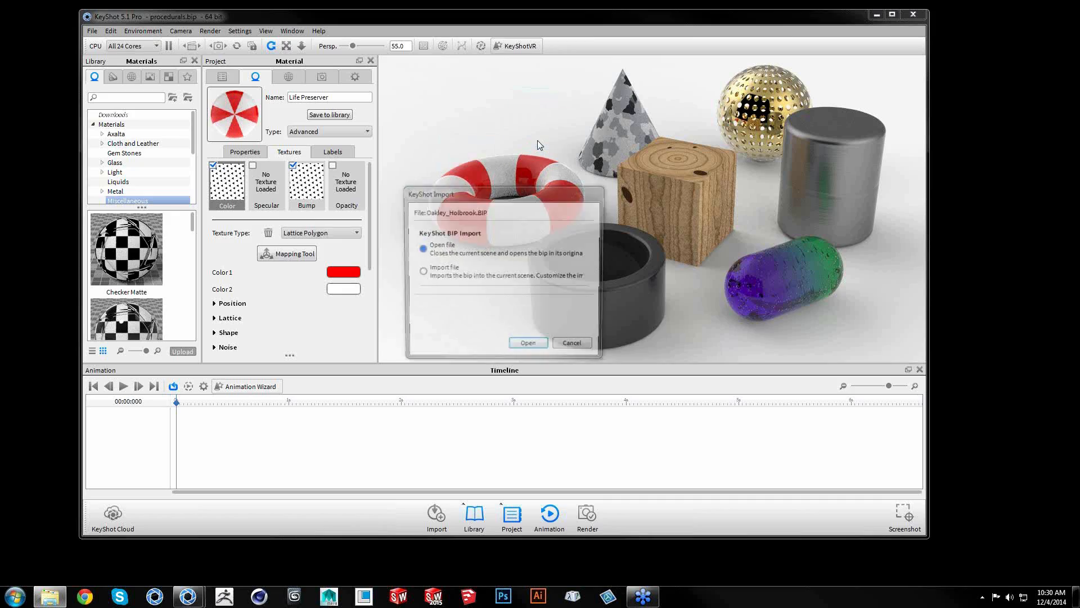
{"action": "left_click", "coordinate": [532, 348]}
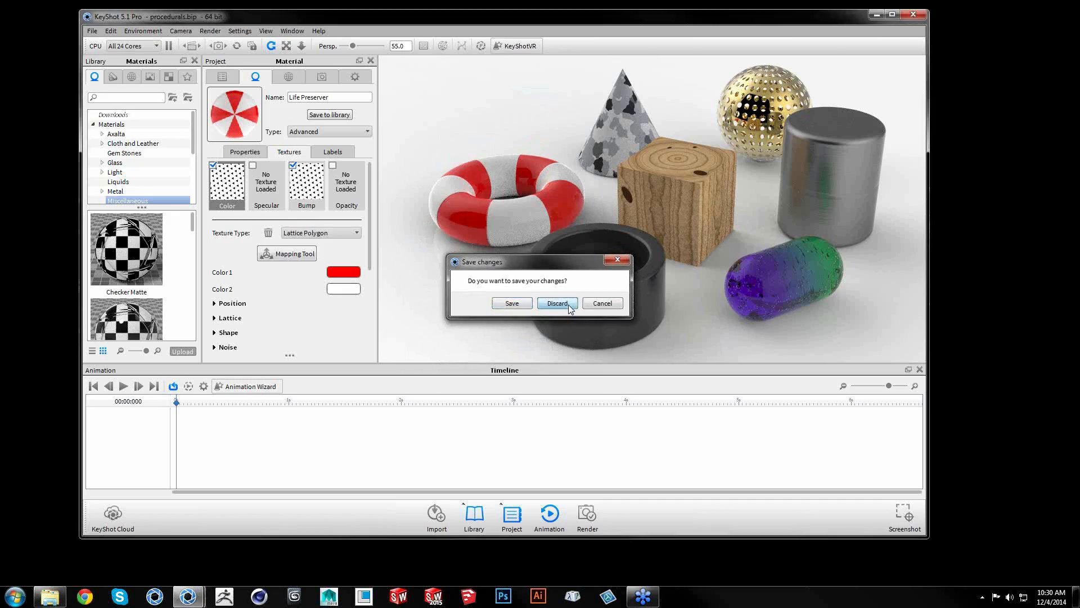
{"action": "left_click", "coordinate": [567, 304]}
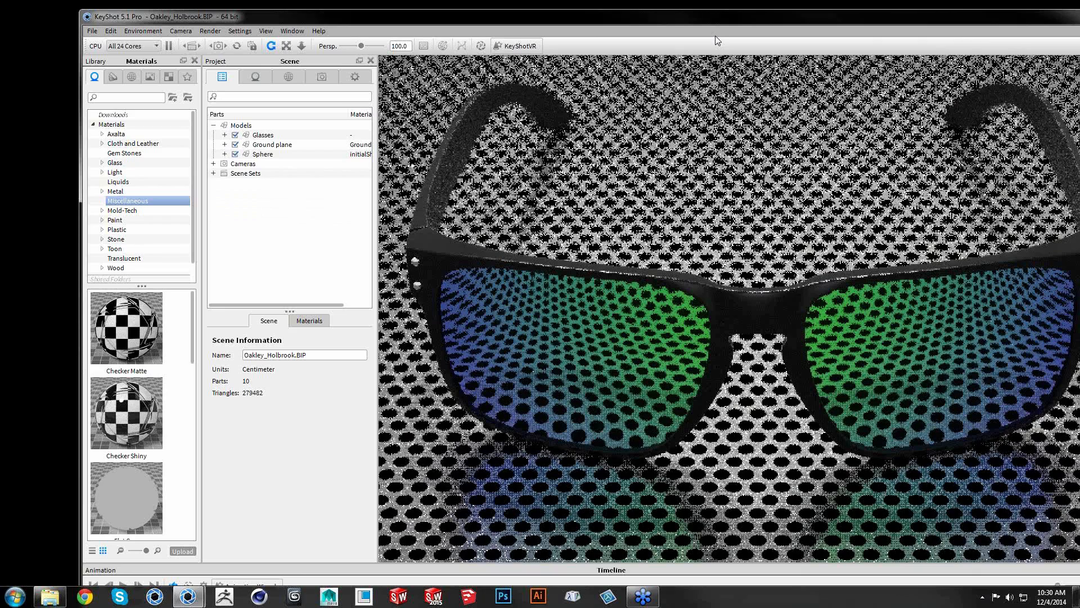
{"action": "left_click_drag", "start_coordinate": [745, 22], "coordinate": [658, 0]}
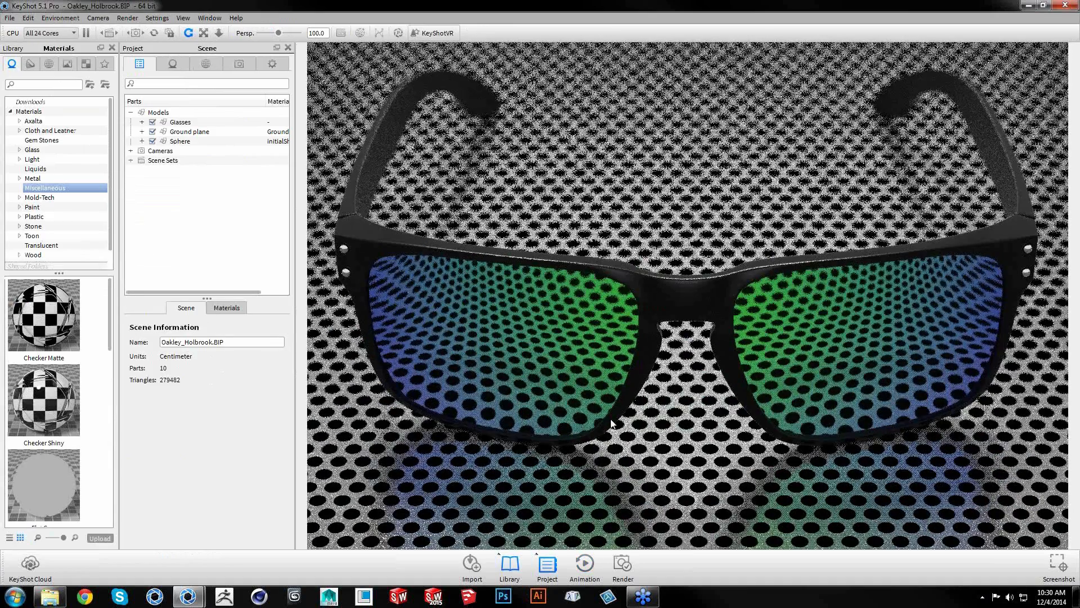
Inspect the Ground Material's Lattice Circular bump and opacity textures, including the available texture types and the noise settings
{"action": "left_click", "coordinate": [712, 500]}
{"action": "double_click", "coordinate": [712, 500]}
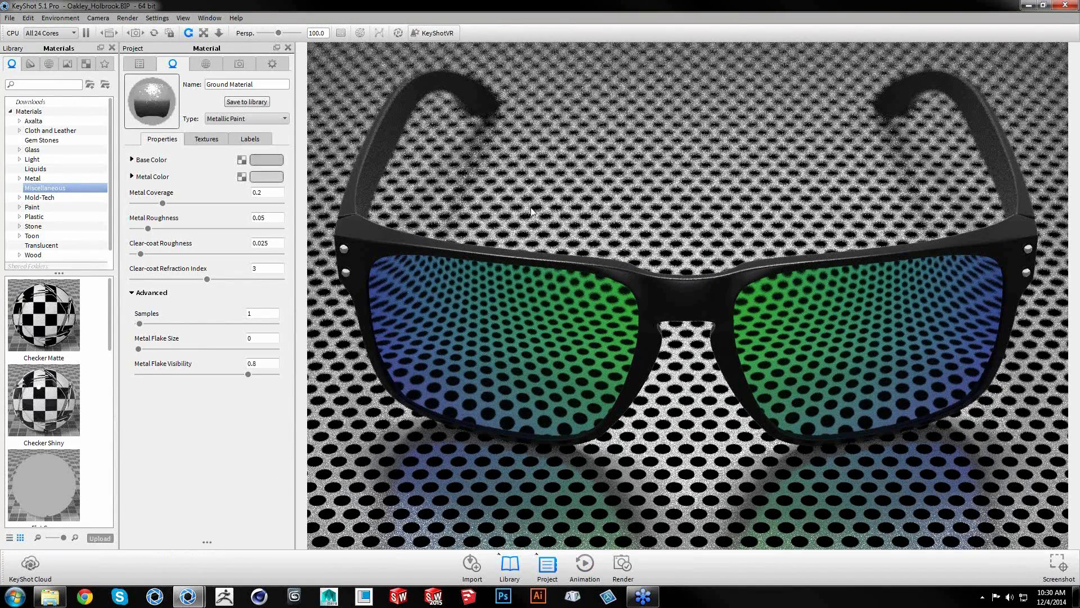
{"action": "left_click", "coordinate": [209, 139]}
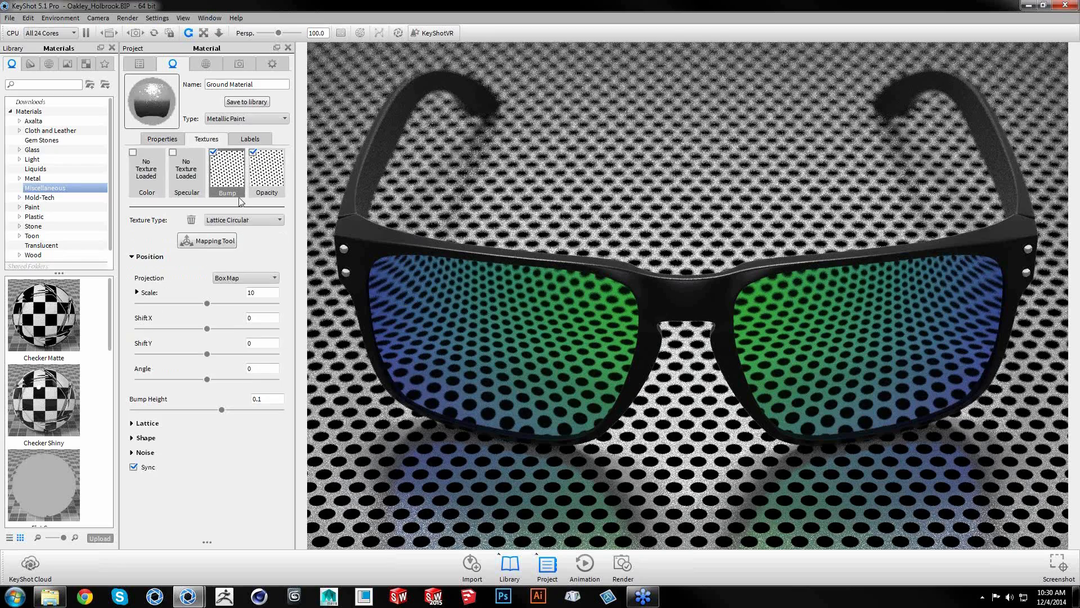
{"action": "left_click", "coordinate": [255, 188]}
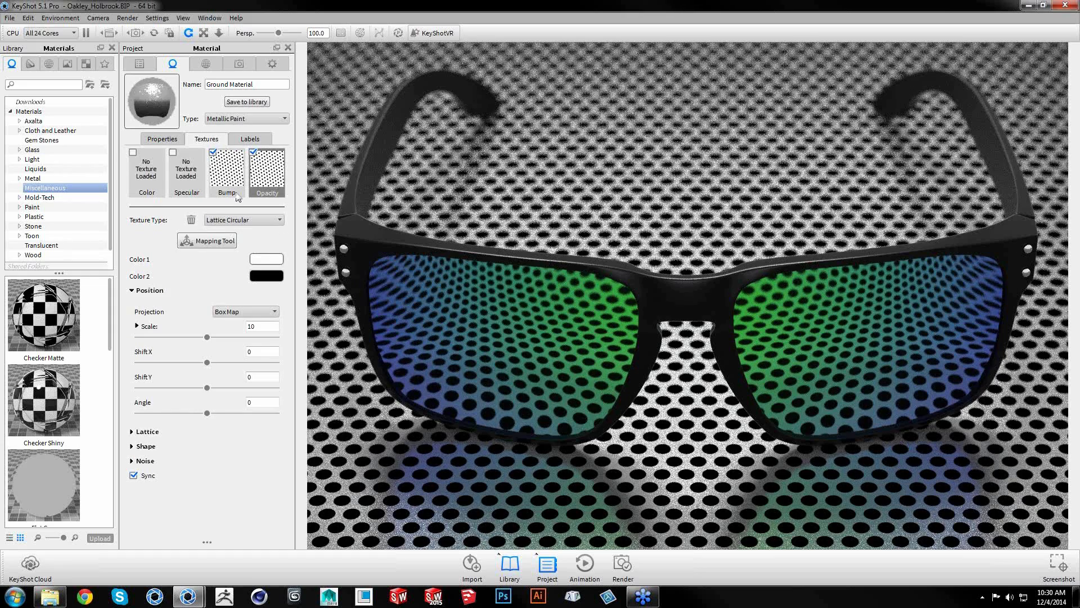
{"action": "left_click", "coordinate": [241, 220]}
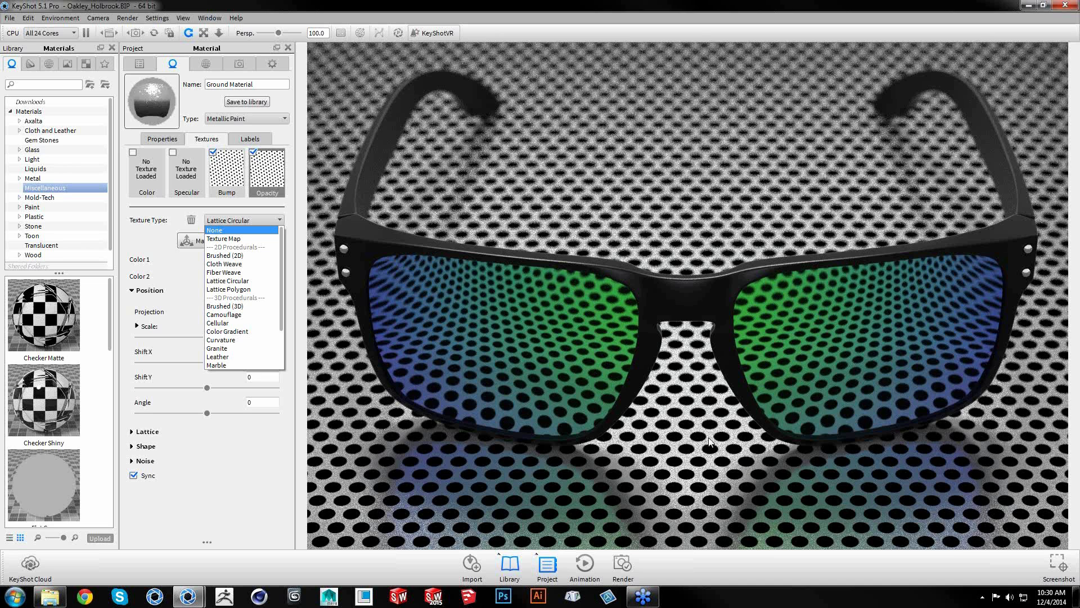
{"action": "left_click", "coordinate": [266, 456]}
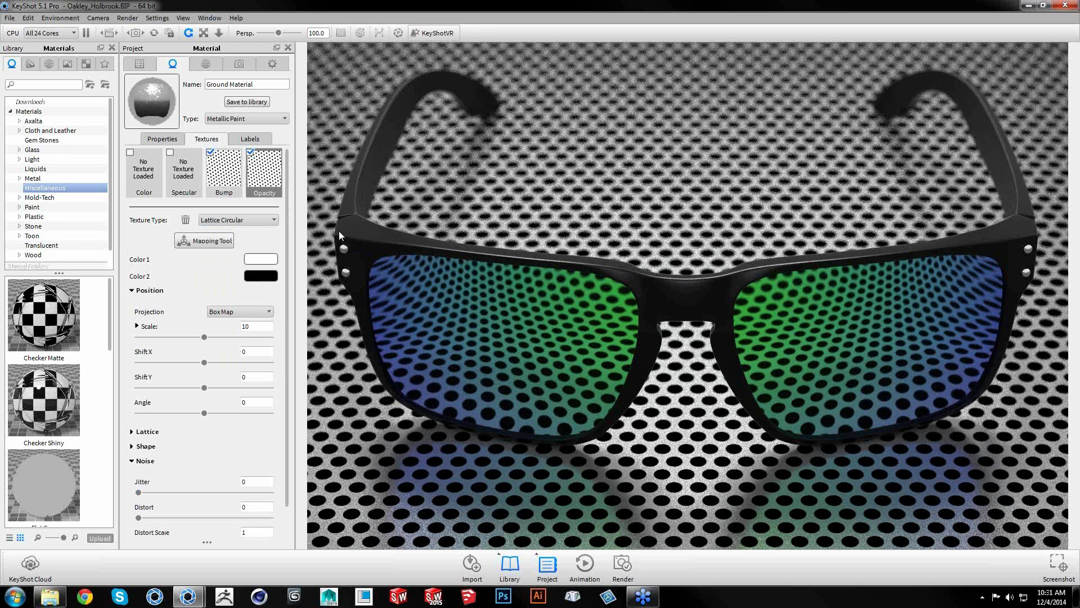
Remove the Color Gradient texture from the color channel of the sunglasses' lens material
{"action": "double_click", "coordinate": [471, 347]}
{"action": "left_click", "coordinate": [216, 139]}
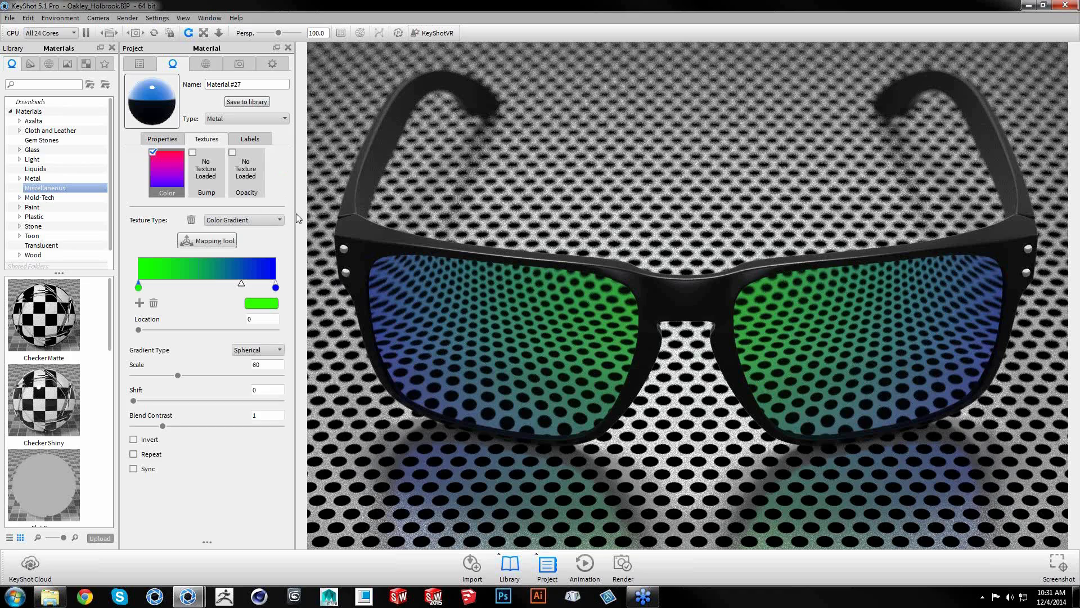
{"action": "left_click", "coordinate": [191, 220]}
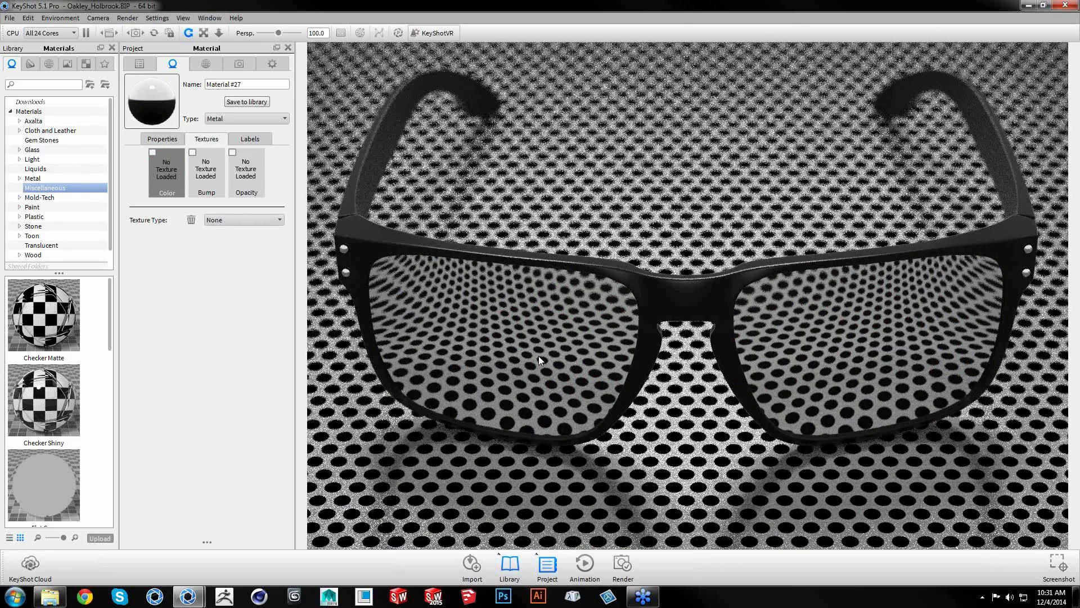
Review the material types while keeping Metal, and apply a new Color Gradient texture to the lens material's color channel
{"action": "left_click", "coordinate": [245, 120]}
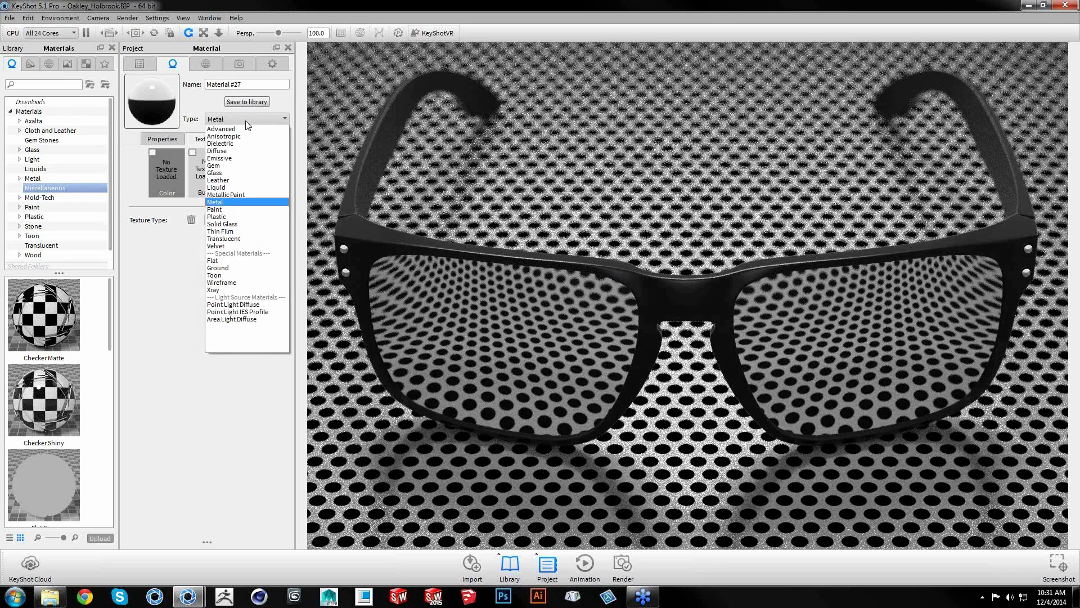
{"action": "left_click", "coordinate": [565, 394]}
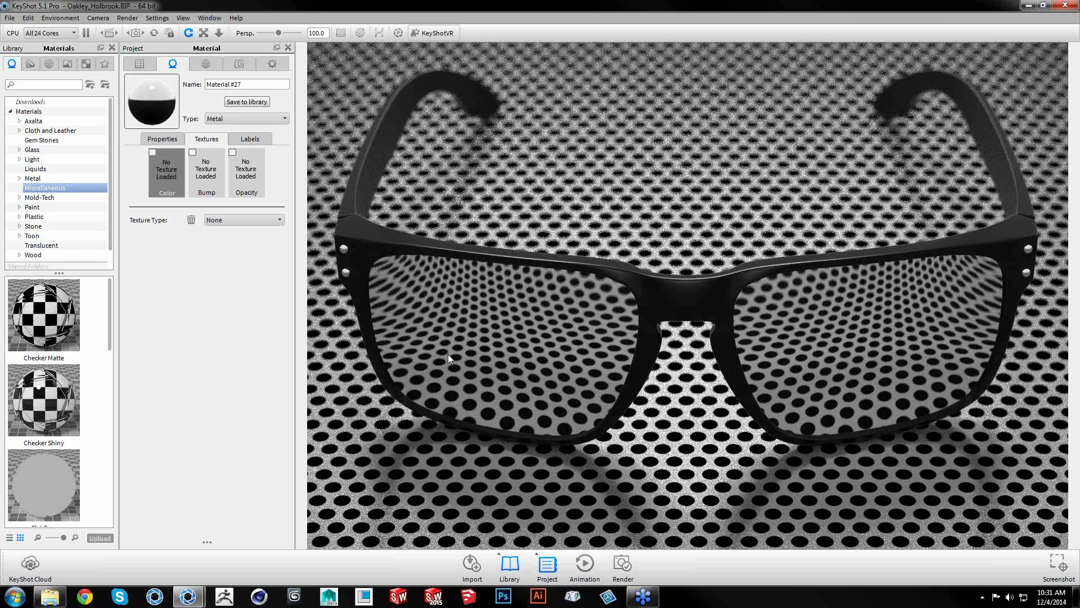
{"action": "left_click", "coordinate": [231, 221]}
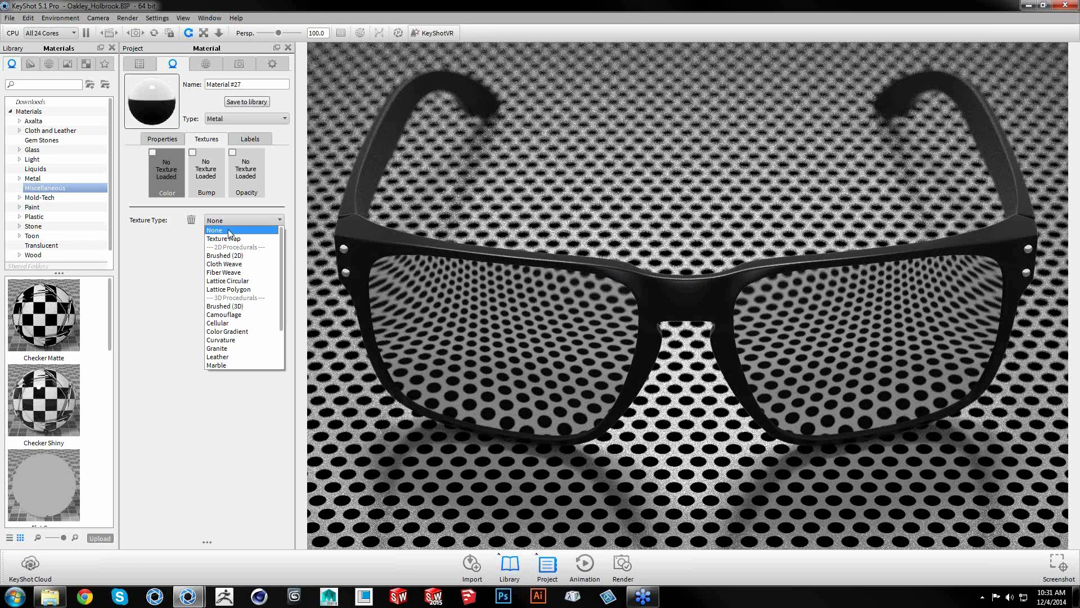
{"action": "left_click", "coordinate": [246, 333]}
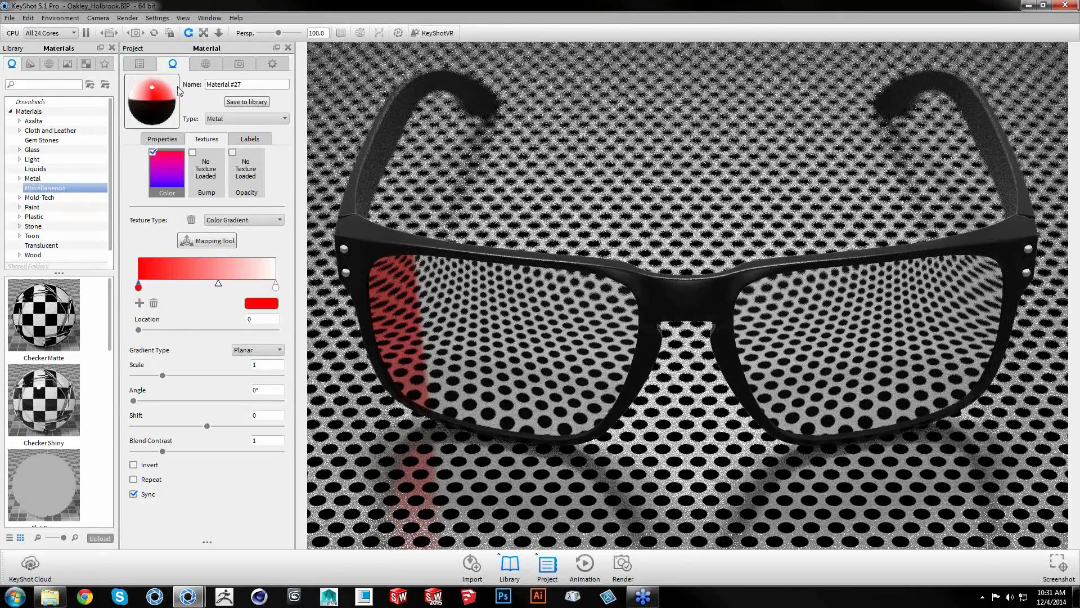
Identify the lens part in the scene tree, and set its material's color gradient to Spherical with a scale of 50
{"action": "left_click", "coordinate": [144, 64]}
{"action": "left_click", "coordinate": [422, 328]}
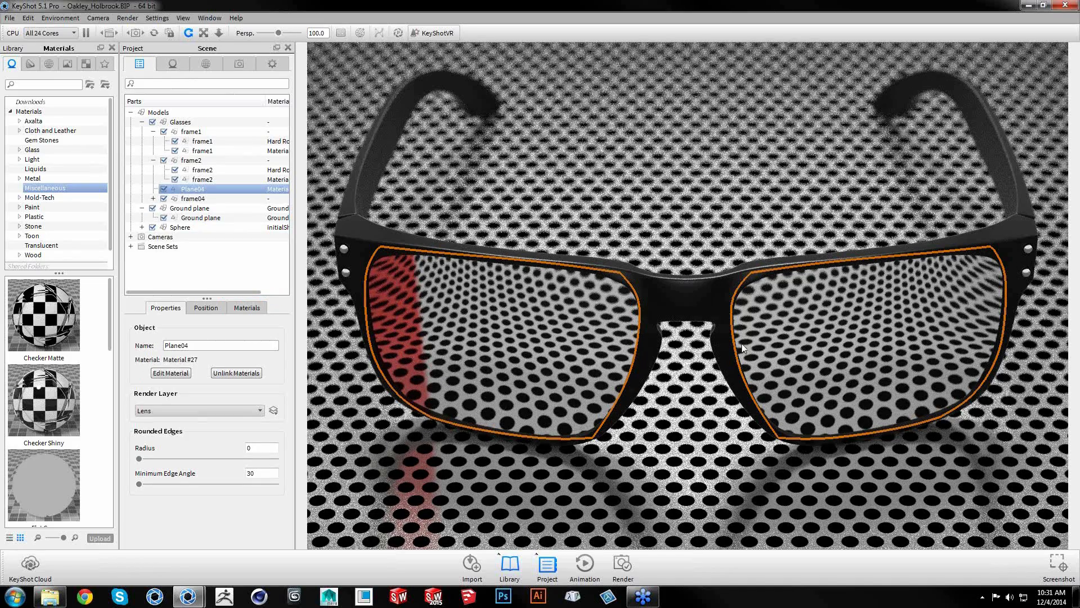
{"action": "double_click", "coordinate": [417, 319]}
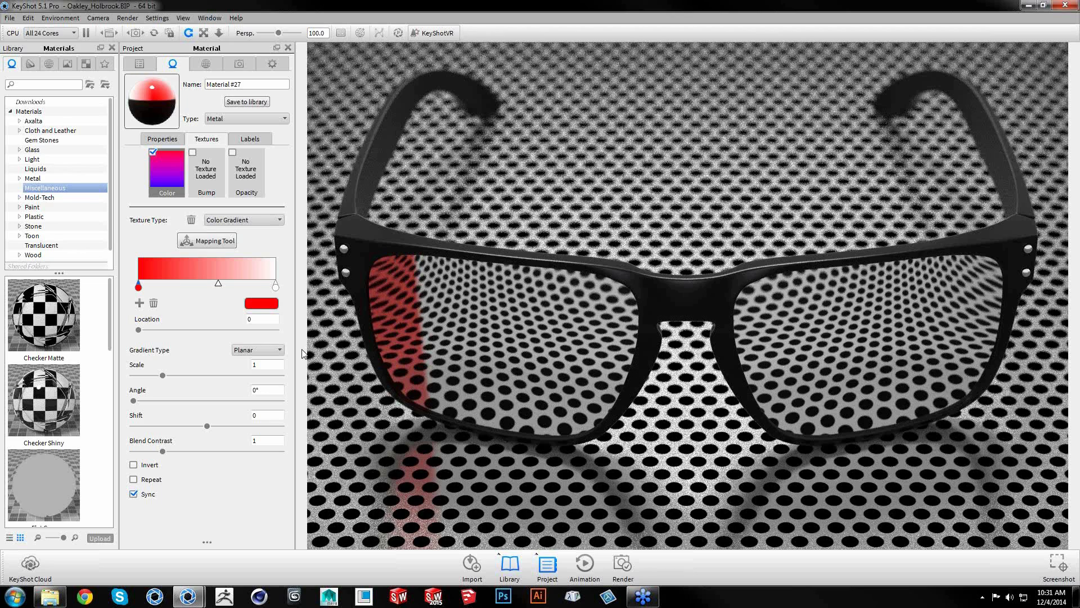
{"action": "left_click", "coordinate": [278, 349]}
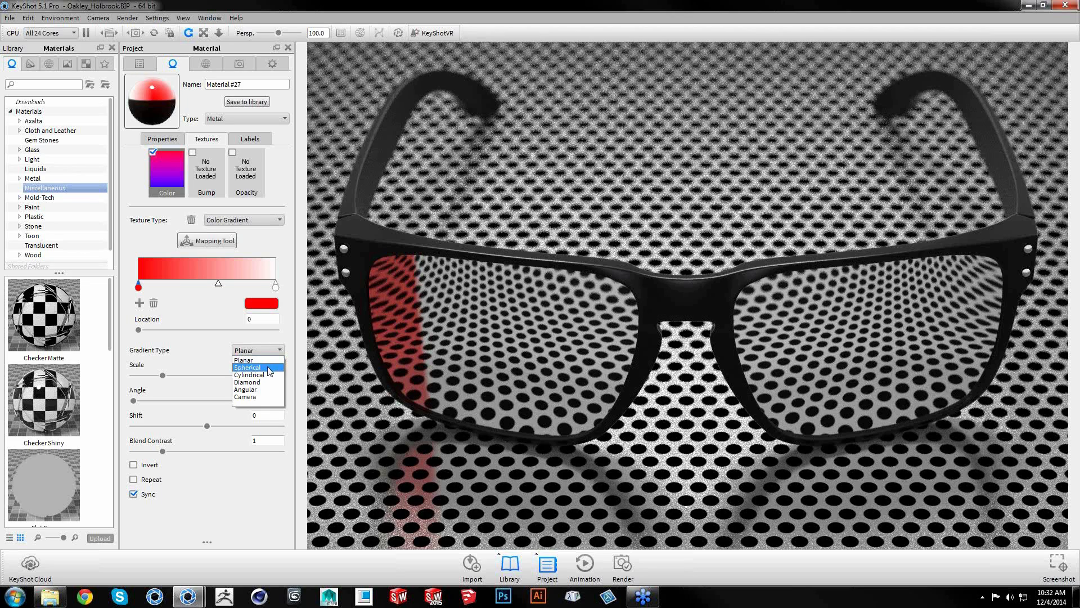
{"action": "left_click", "coordinate": [269, 367]}
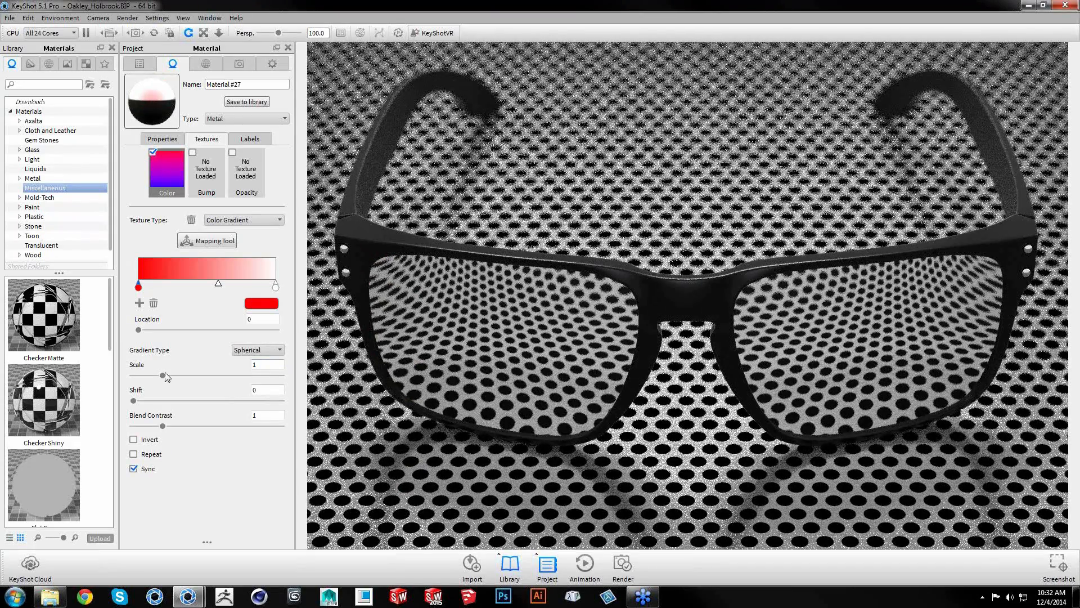
{"action": "left_click", "coordinate": [272, 364]}
{"action": "type", "text": "0"}
{"action": "key", "text": "Return"}
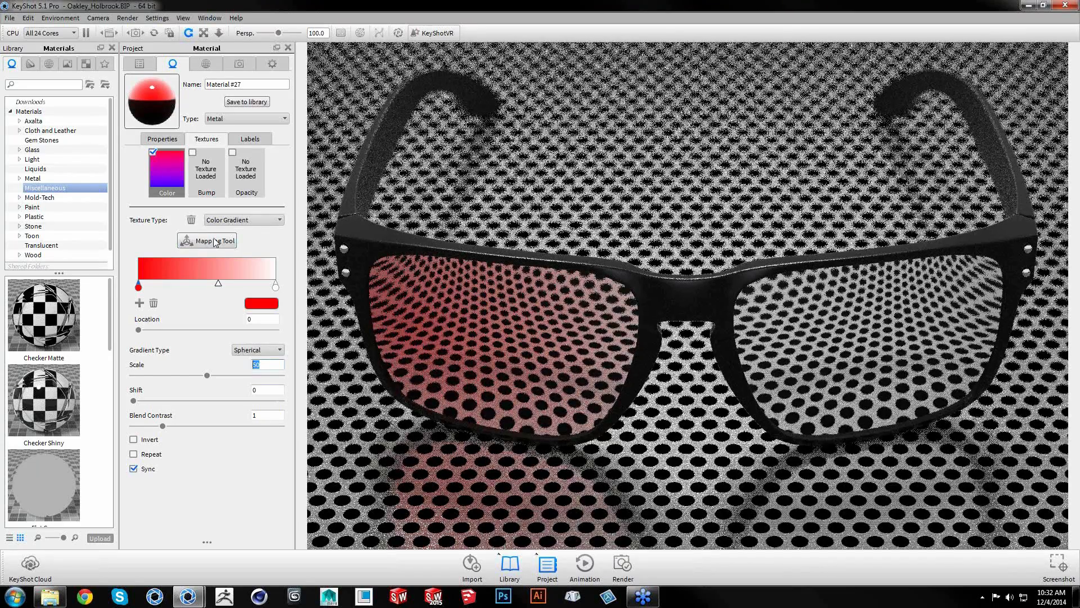
Move the gradient's mapping center sideways to the nose bridge between the two lenses and accept the mapping
{"action": "left_click", "coordinate": [215, 242]}
{"action": "left_click_drag", "start_coordinate": [475, 322], "coordinate": [740, 319]}
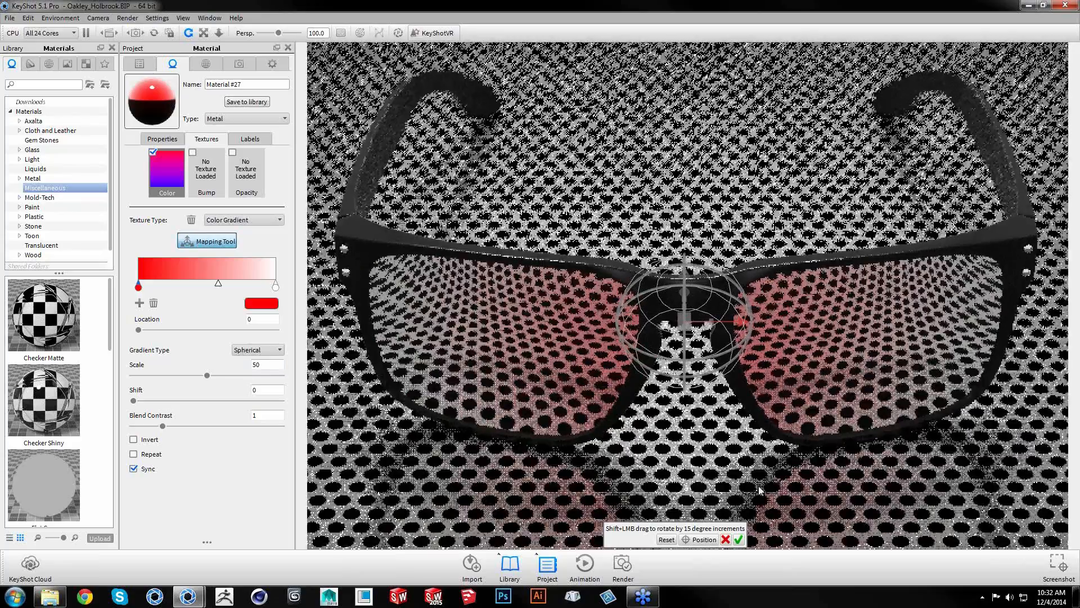
{"action": "left_click", "coordinate": [738, 539]}
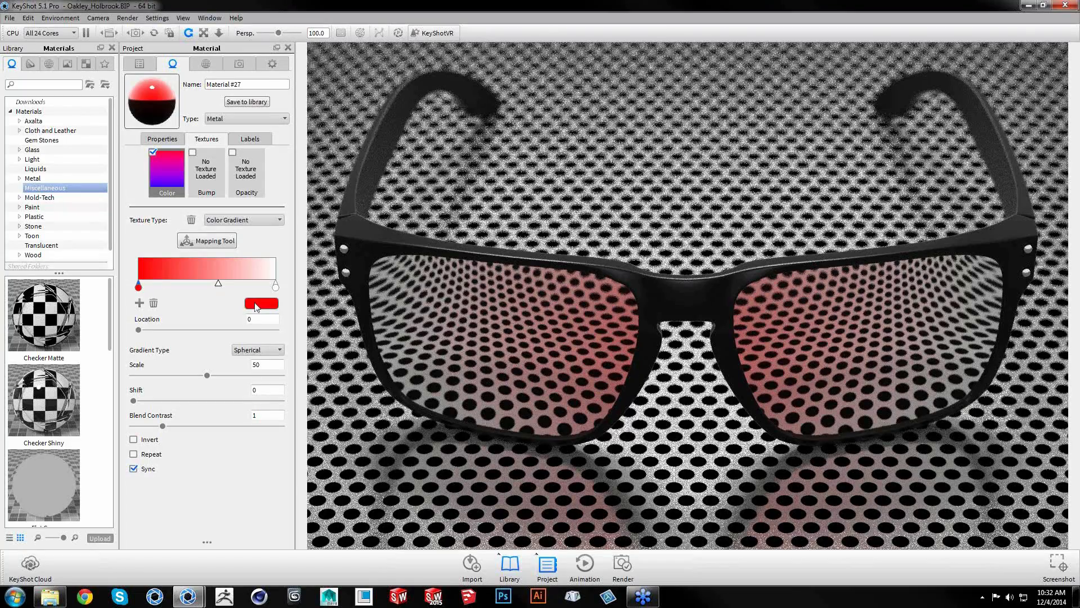
Recolor the gradient's white end stop to blue with hue 241°, saturation 100% and value 100%
{"action": "left_click", "coordinate": [276, 287]}
{"action": "left_click", "coordinate": [274, 307]}
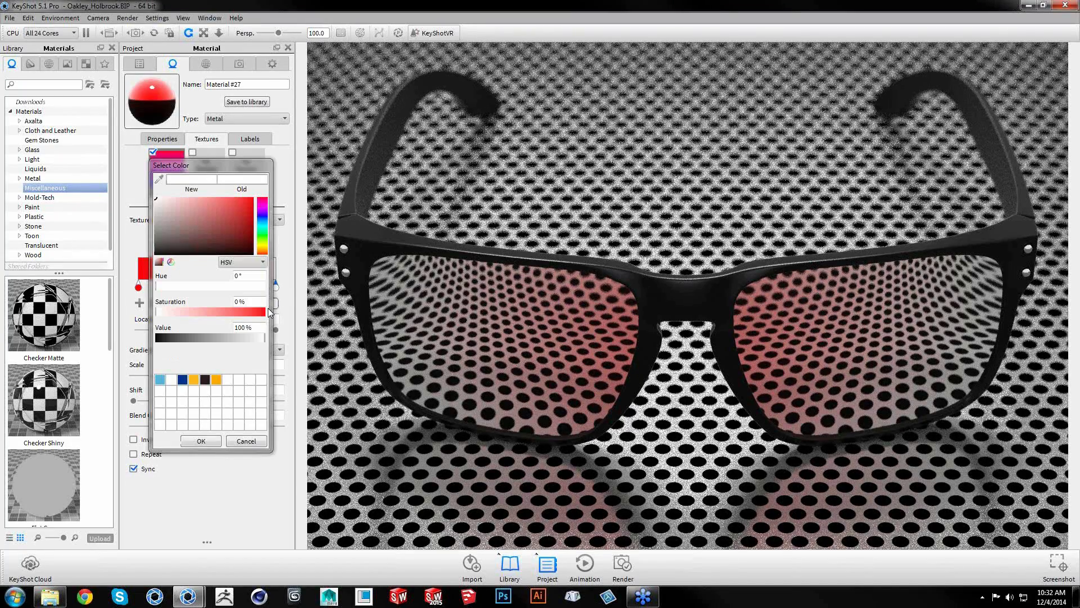
{"action": "left_click", "coordinate": [262, 215]}
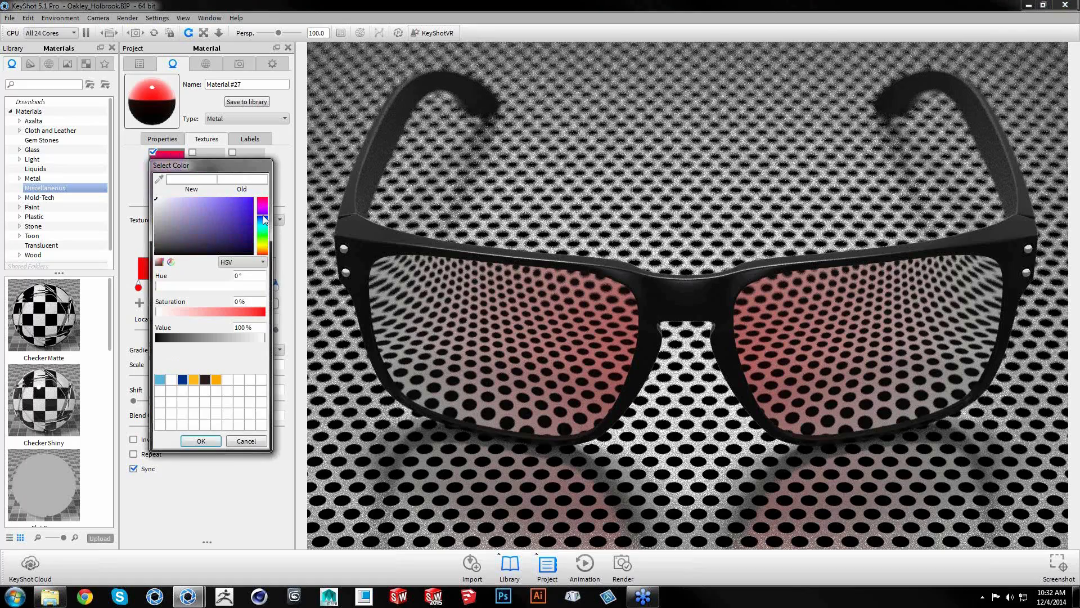
{"action": "left_click", "coordinate": [261, 216]}
{"action": "left_click_drag", "start_coordinate": [239, 205], "coordinate": [255, 197]}
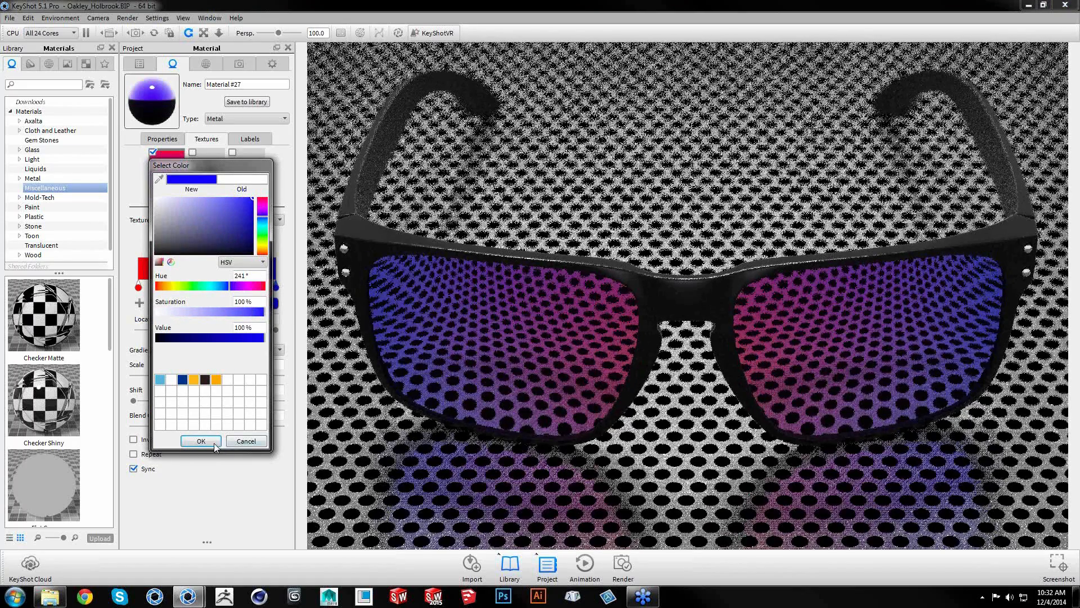
{"action": "left_click", "coordinate": [203, 441]}
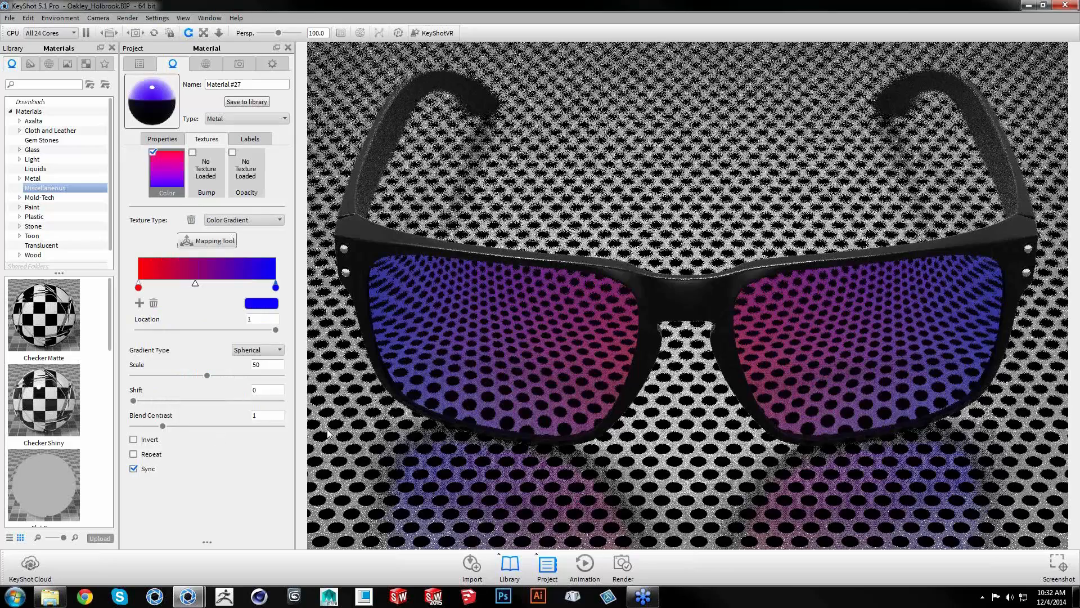
Recolor the gradient's red start stop to green with hue 107°, saturation 100% and value 100%
{"action": "left_click", "coordinate": [139, 287]}
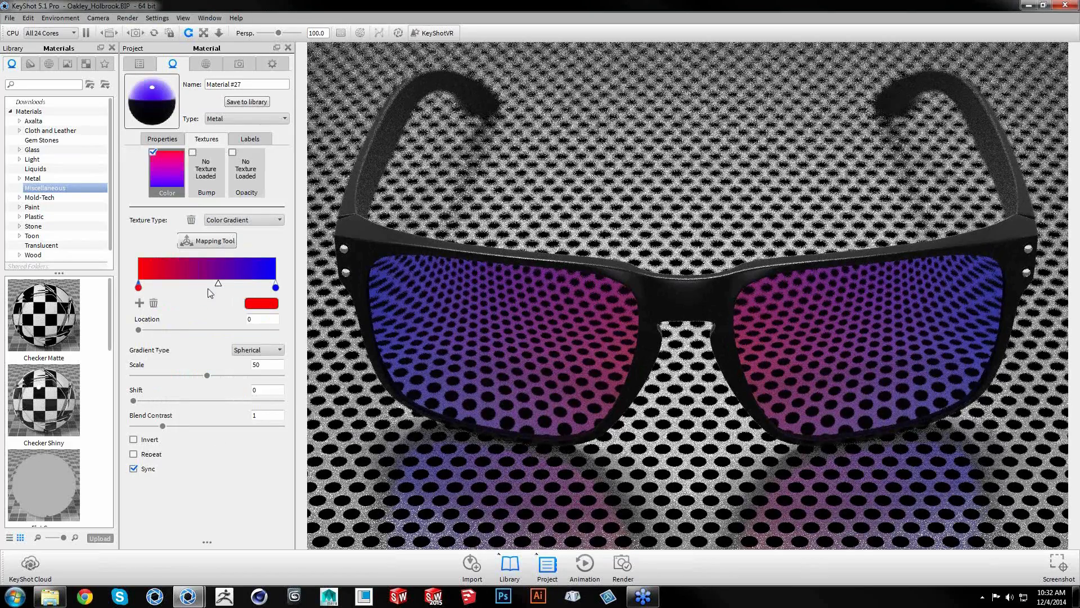
{"action": "left_click", "coordinate": [251, 302]}
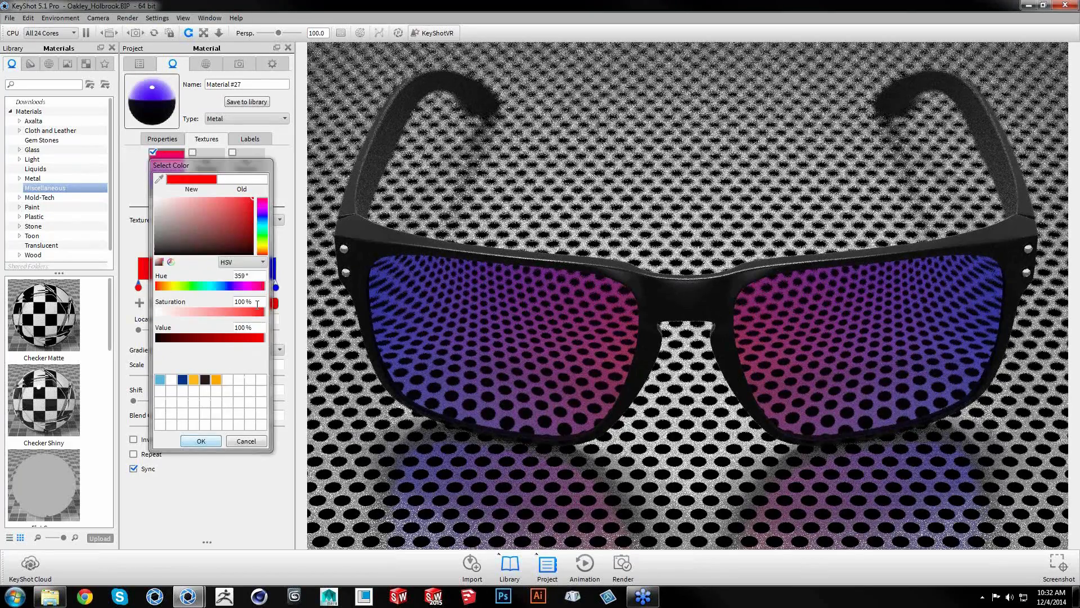
{"action": "left_click", "coordinate": [193, 286]}
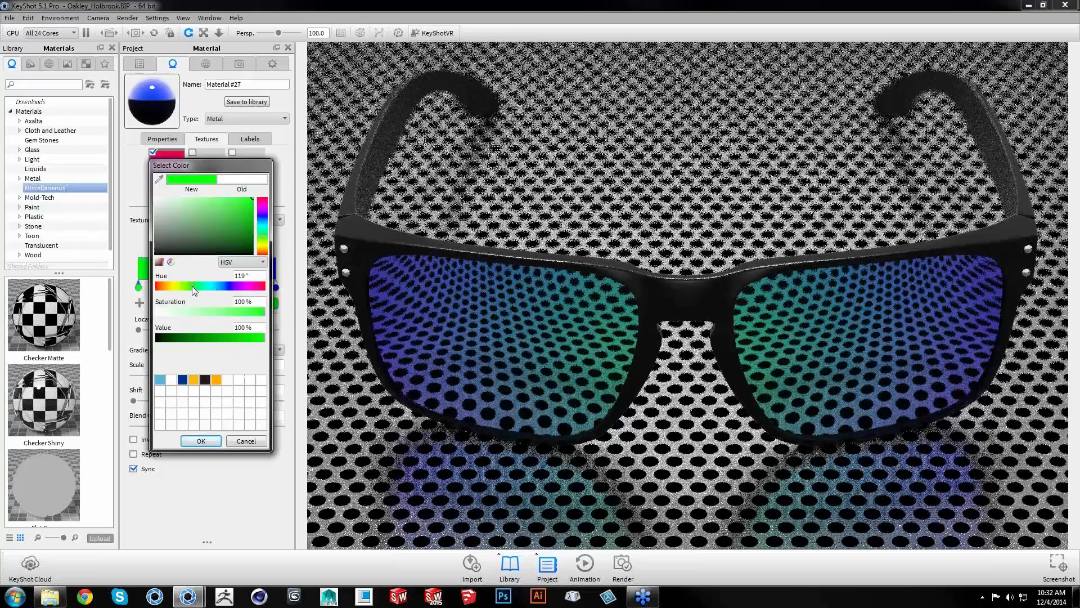
{"action": "left_click_drag", "start_coordinate": [192, 286], "coordinate": [188, 284]}
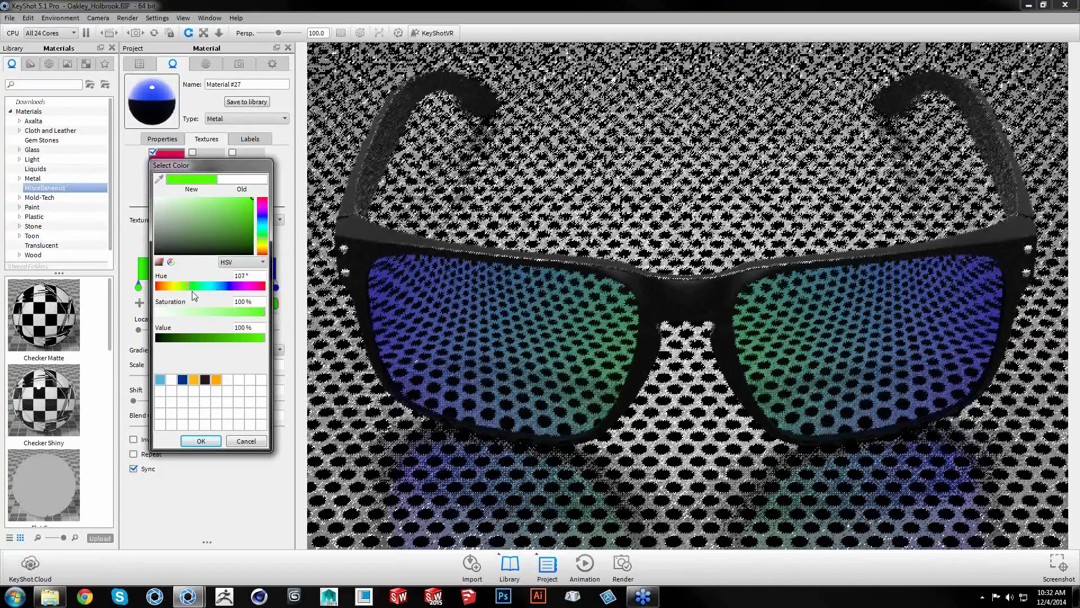
{"action": "left_click", "coordinate": [203, 441]}
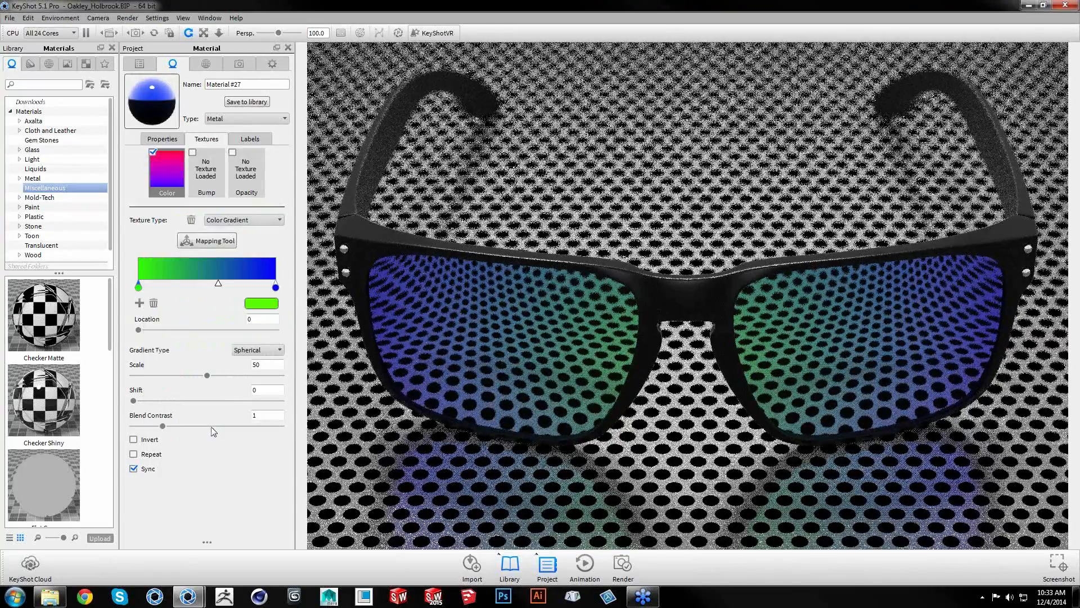
Add a stop at 0.5 and a Deep Crimson library color at 0.56 to the lens gradient, and recolor the latter Cadmium Yellow
{"action": "left_click", "coordinate": [140, 304]}
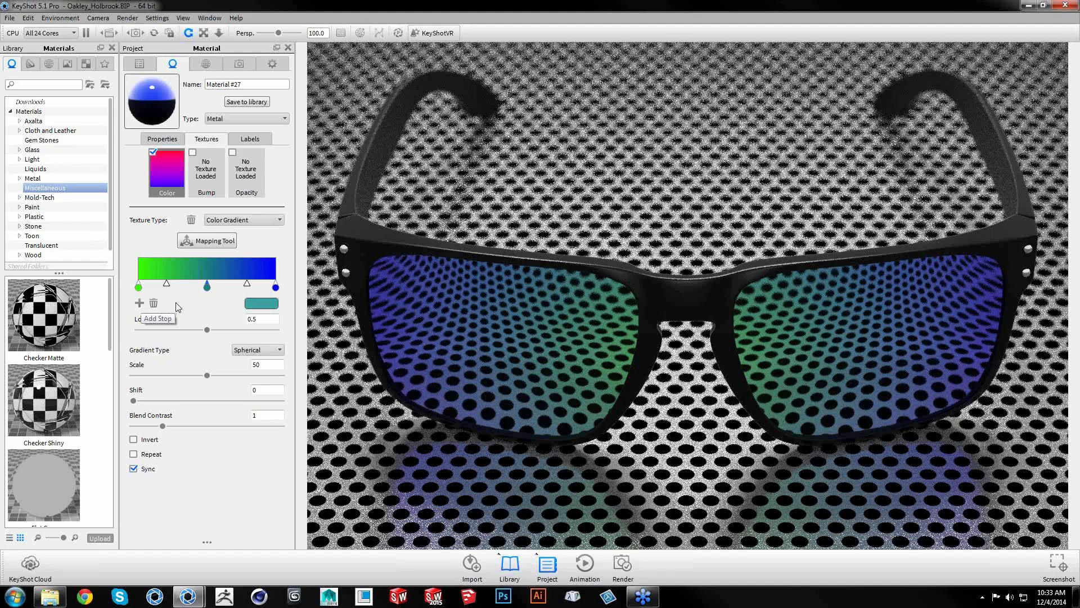
{"action": "left_click", "coordinate": [31, 64]}
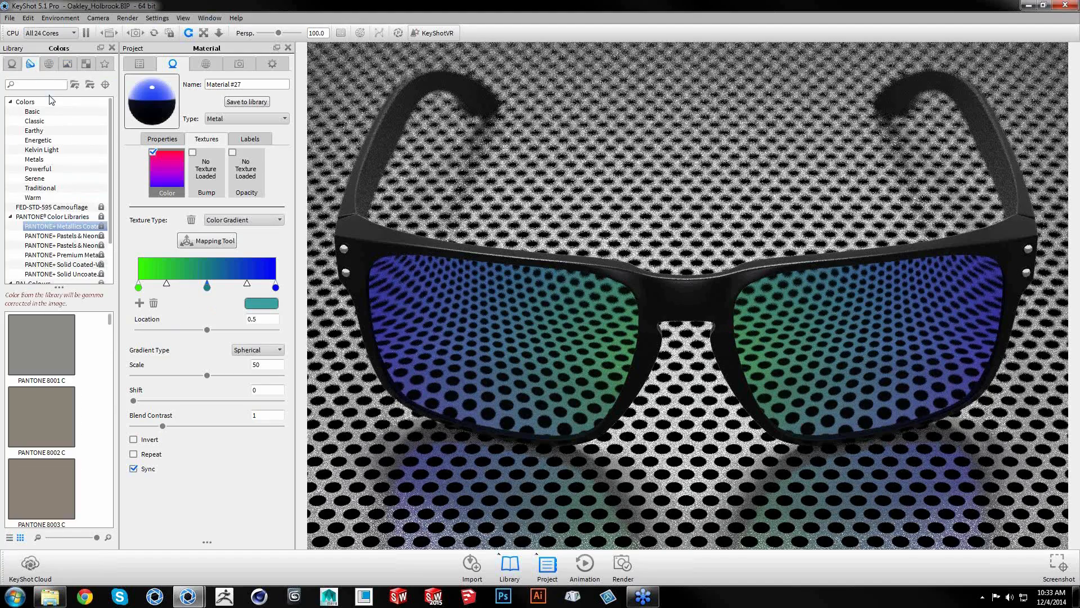
{"action": "left_click", "coordinate": [51, 120]}
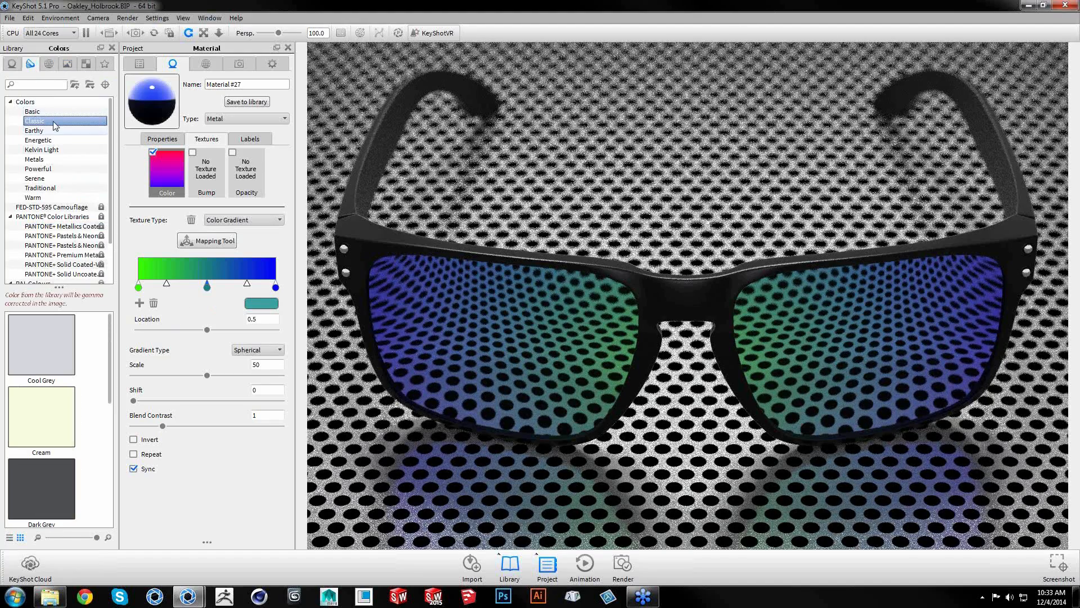
{"action": "left_click", "coordinate": [38, 169]}
{"action": "left_click_drag", "start_coordinate": [65, 406], "coordinate": [218, 284]}
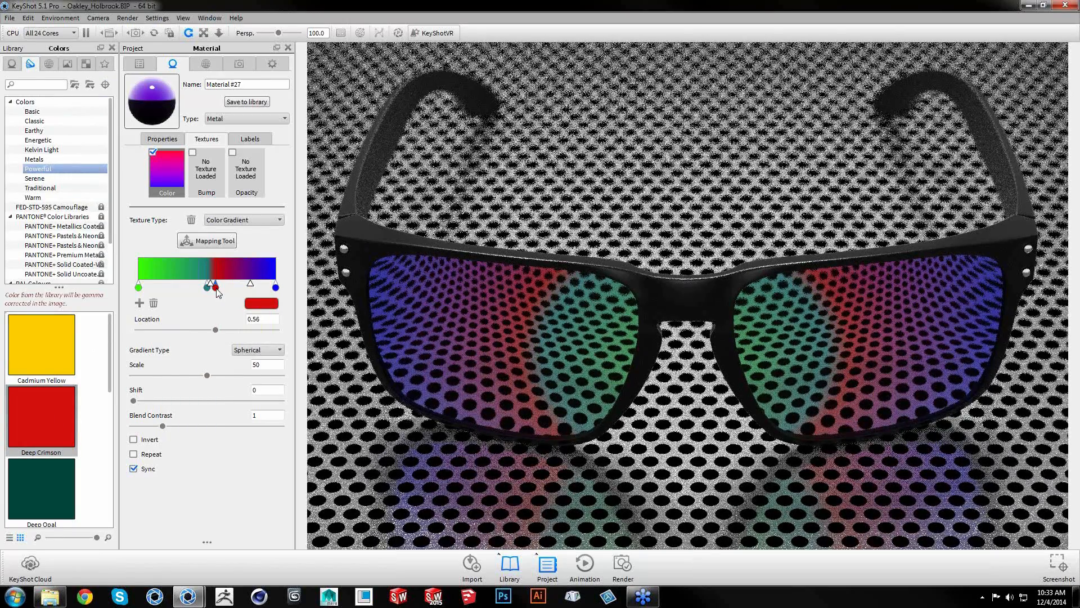
{"action": "left_click_drag", "start_coordinate": [36, 352], "coordinate": [260, 303]}
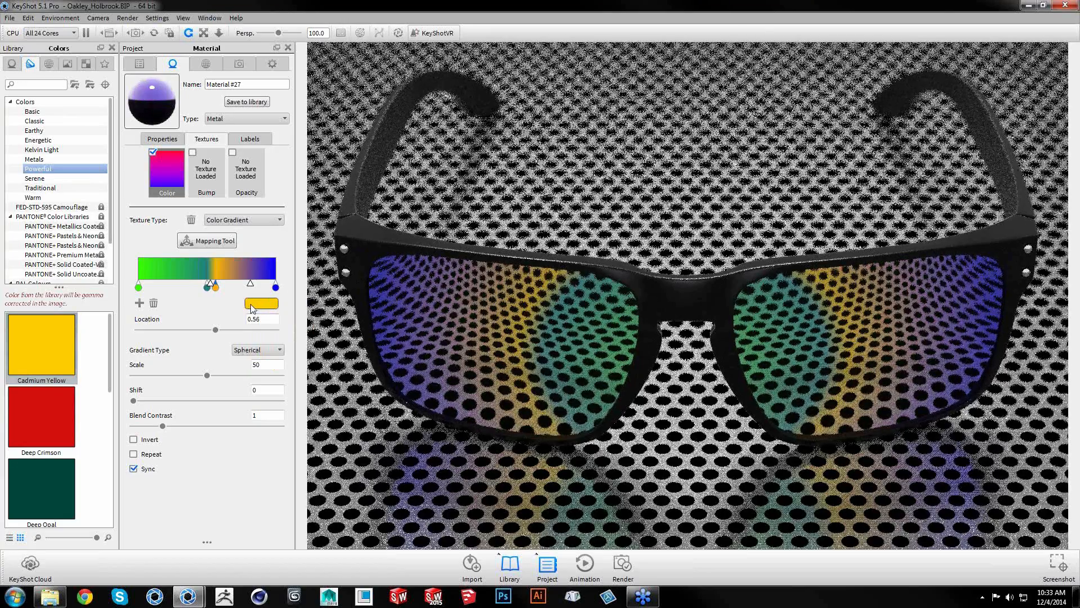
Delete the yellow and teal middle stops from the lens gradient, keeping only the green and blue end stops
{"action": "left_click", "coordinate": [153, 302]}
{"action": "left_click", "coordinate": [207, 287]}
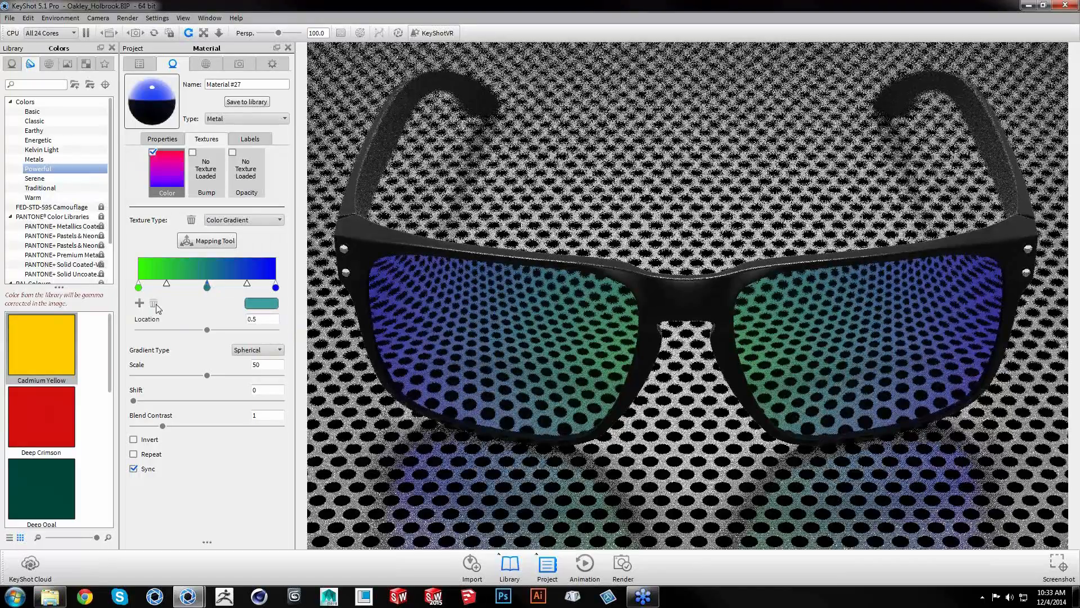
{"action": "left_click", "coordinate": [156, 304]}
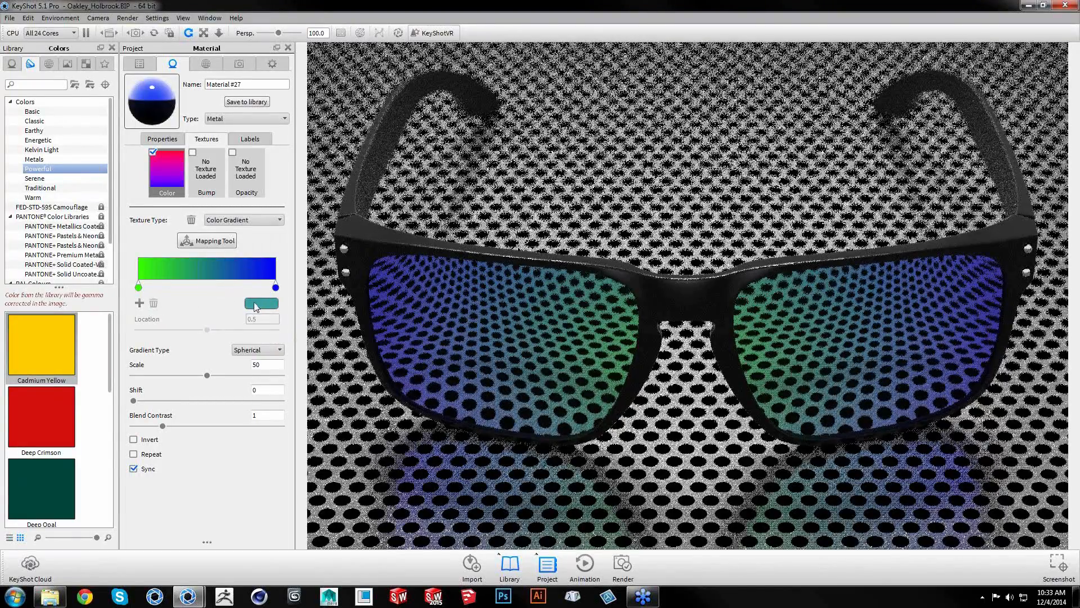
Shift the spherical gradient's mapping center up to the upper part of the nose bridge and accept it
{"action": "left_click", "coordinate": [207, 241]}
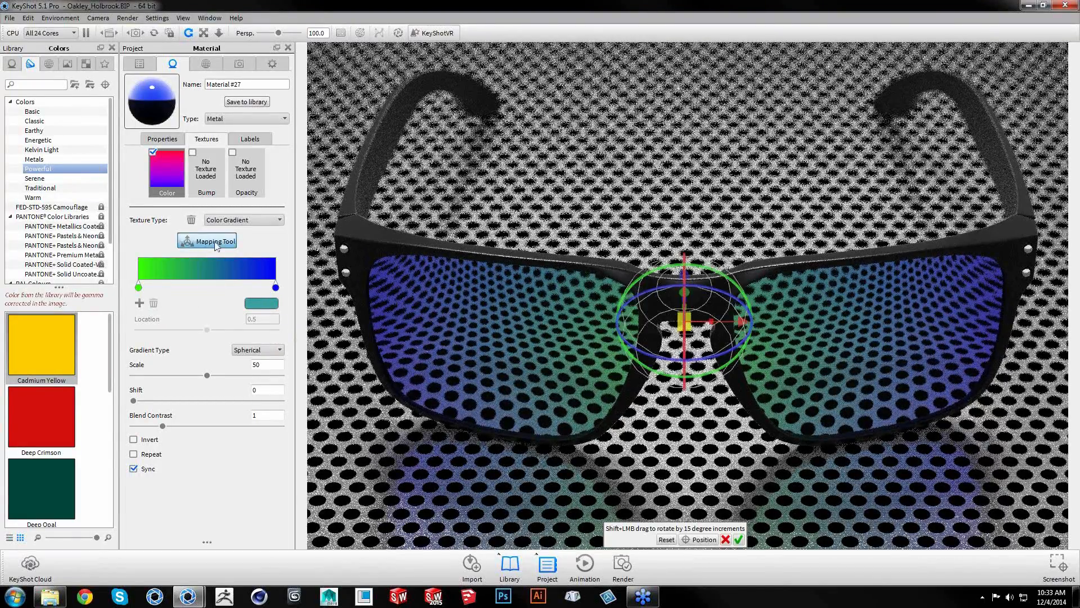
{"action": "left_click_drag", "start_coordinate": [689, 278], "coordinate": [694, 222]}
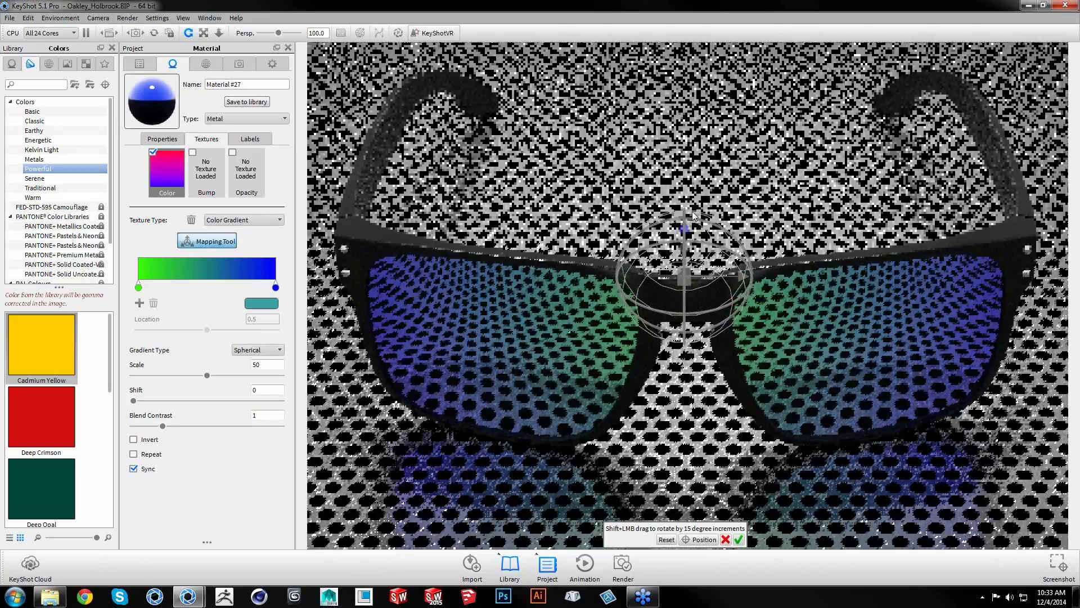
{"action": "left_click", "coordinate": [739, 540]}
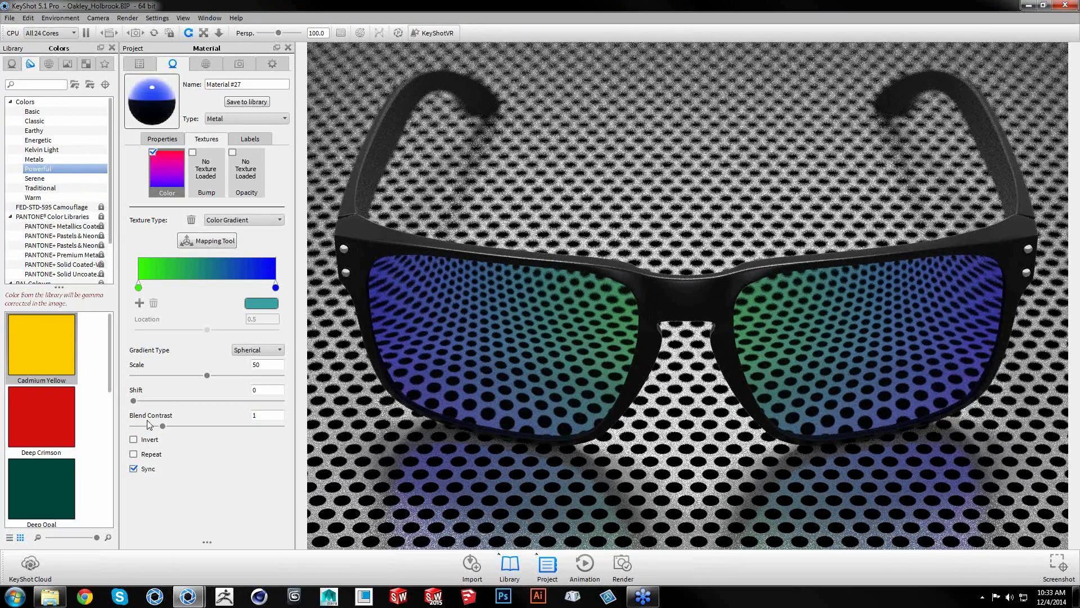
Pause the sunglasses scene's real-time rendering, switch to the KeyShot window with GoPro.BIP and resume its rendering
{"action": "left_click", "coordinate": [86, 32]}
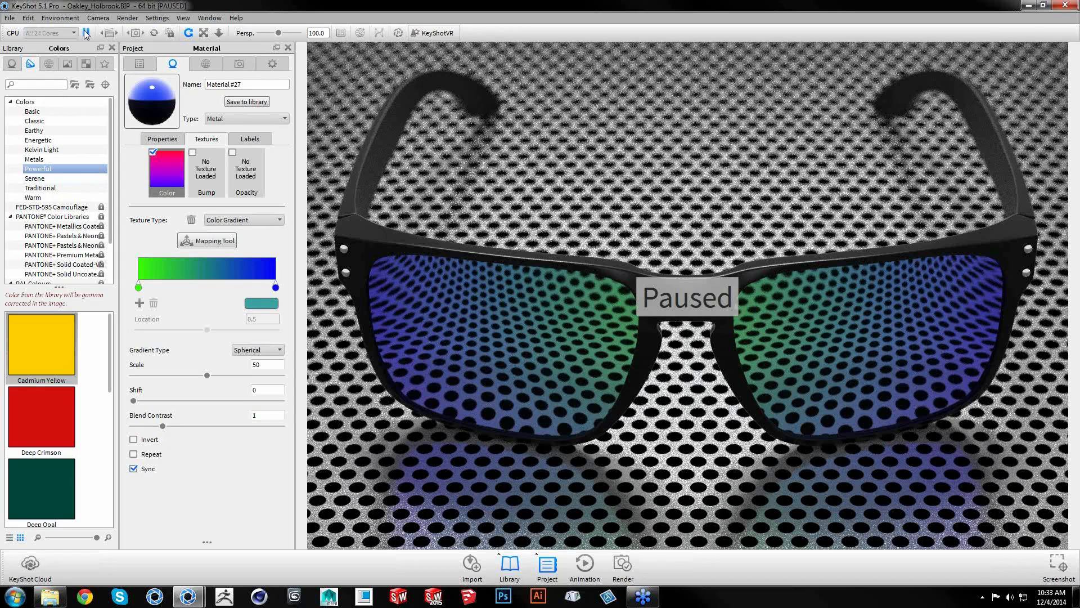
{"action": "left_click", "coordinate": [1029, 6]}
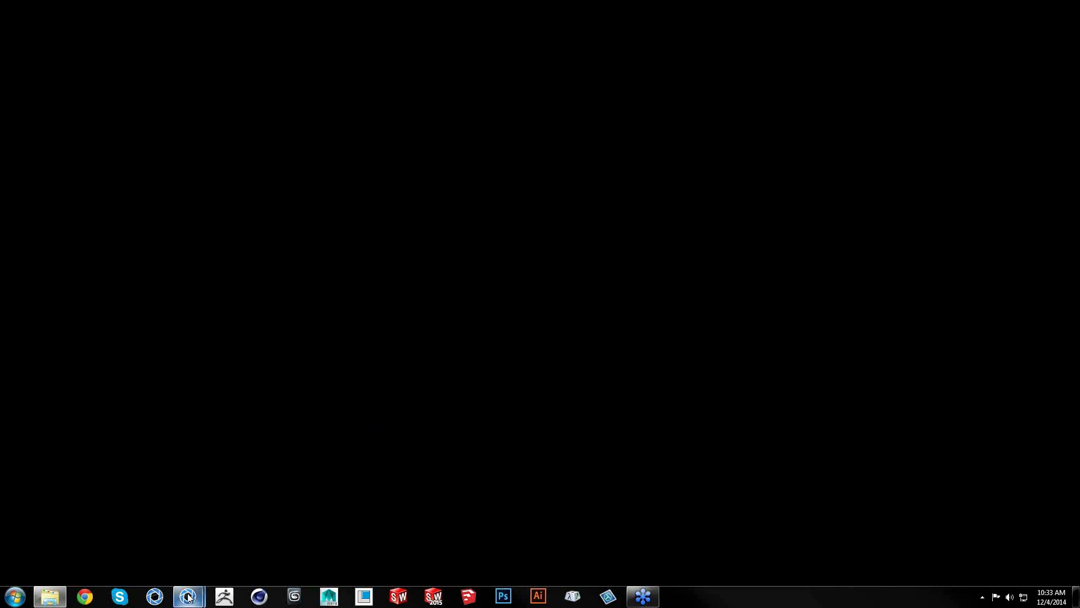
{"action": "mouse_move", "coordinate": [188, 597]}
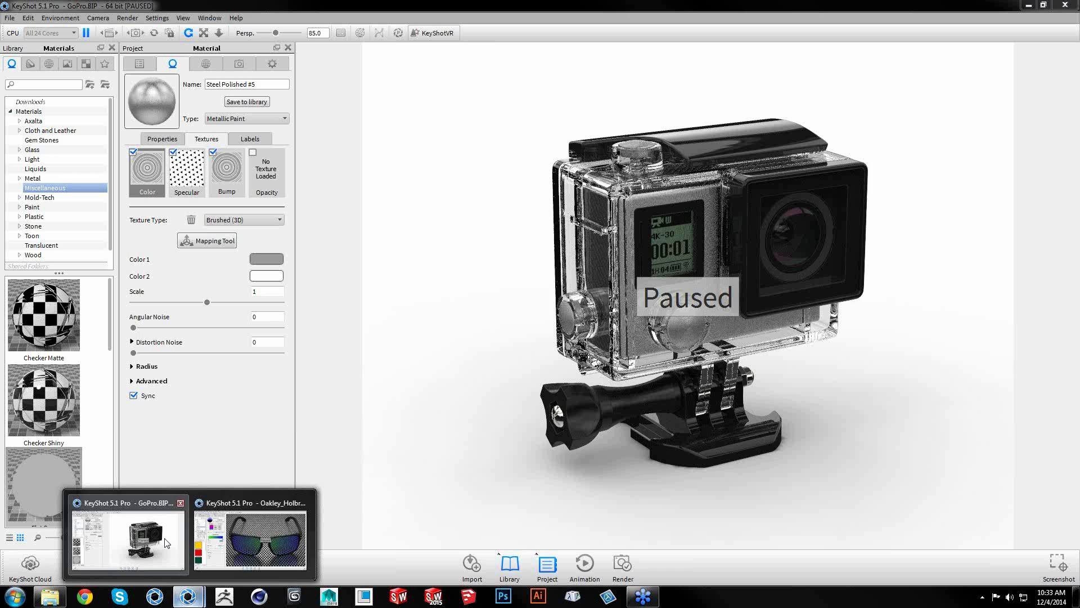
{"action": "left_click", "coordinate": [166, 541]}
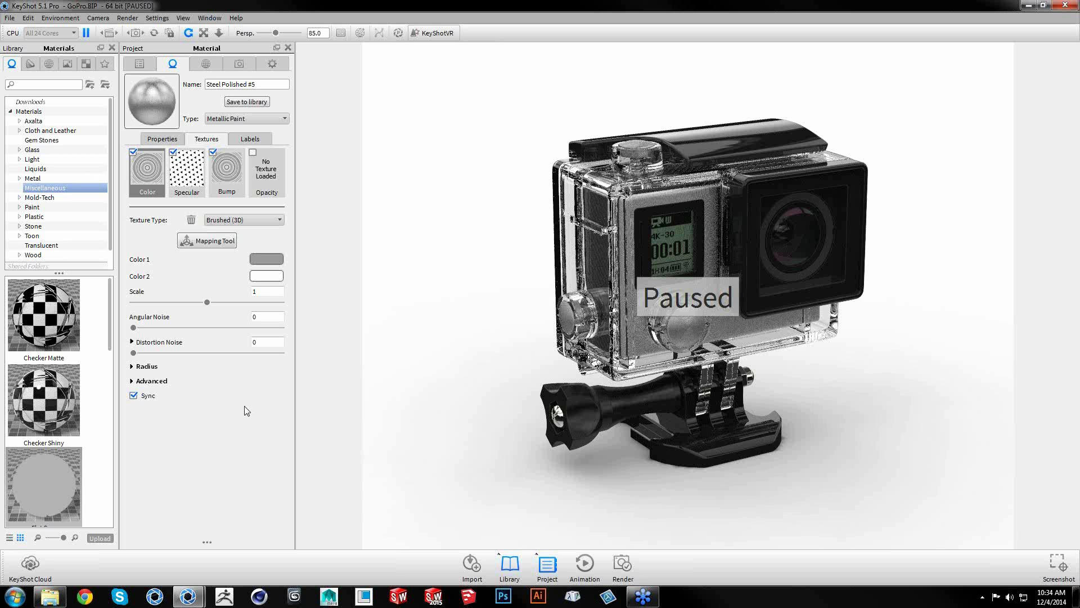
{"action": "left_click", "coordinate": [88, 33]}
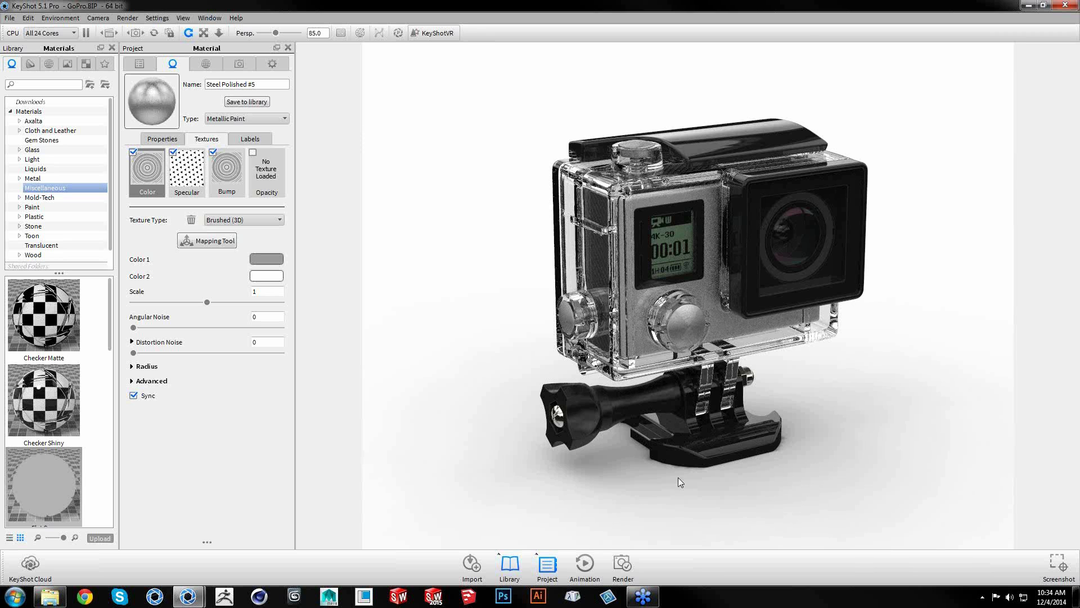
Turn the GoPro model to show more of its side, and collapse the Case, GoPro4 and object groups in the scene tree
{"action": "left_click_drag", "start_coordinate": [590, 398], "coordinate": [509, 390]}
{"action": "left_click", "coordinate": [140, 63]}
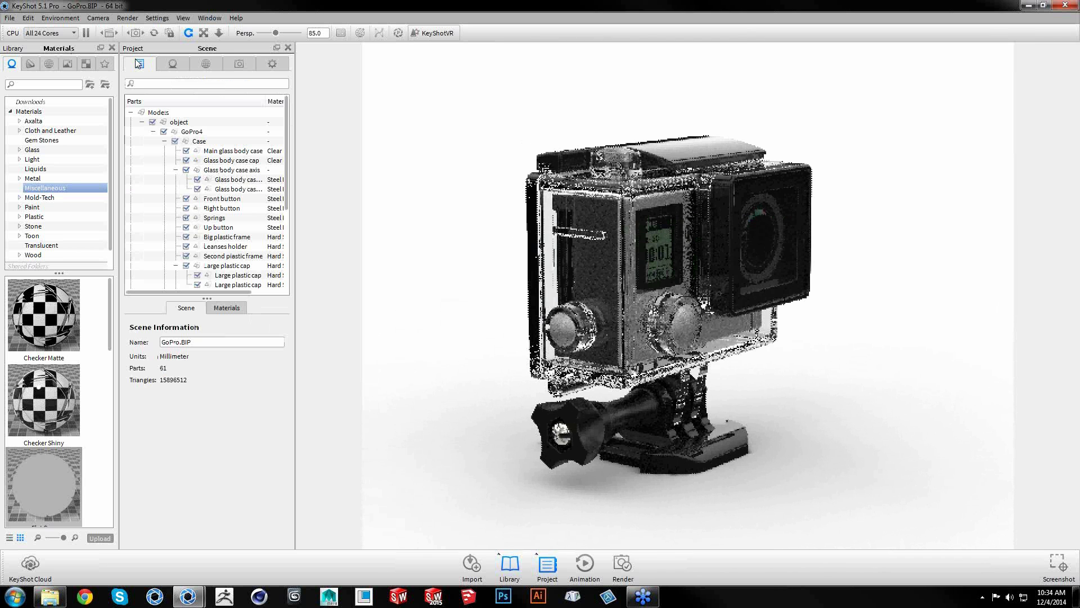
{"action": "left_click", "coordinate": [164, 140]}
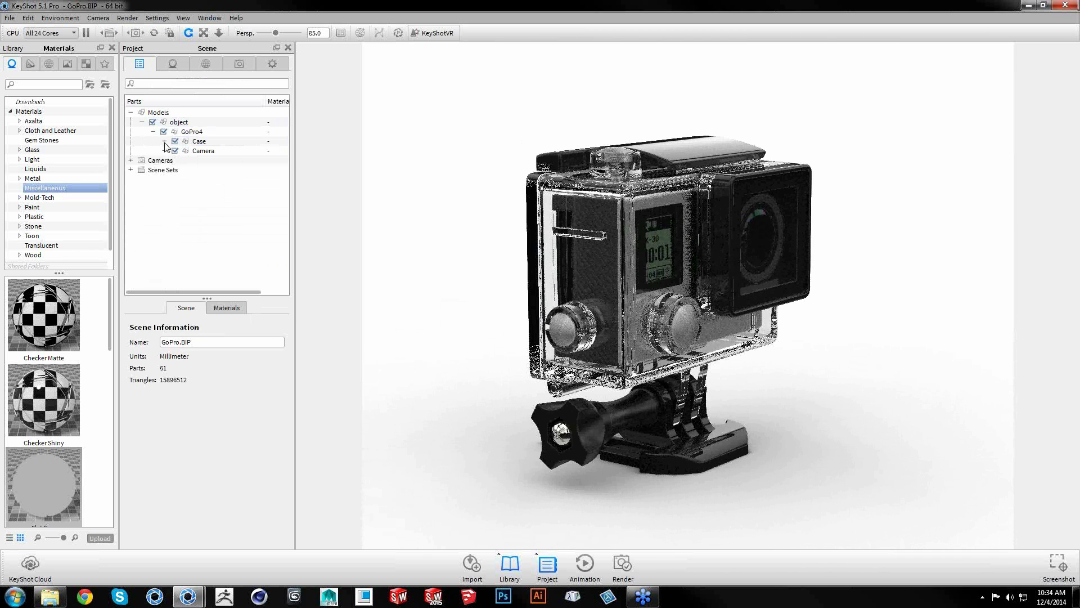
{"action": "left_click", "coordinate": [153, 131]}
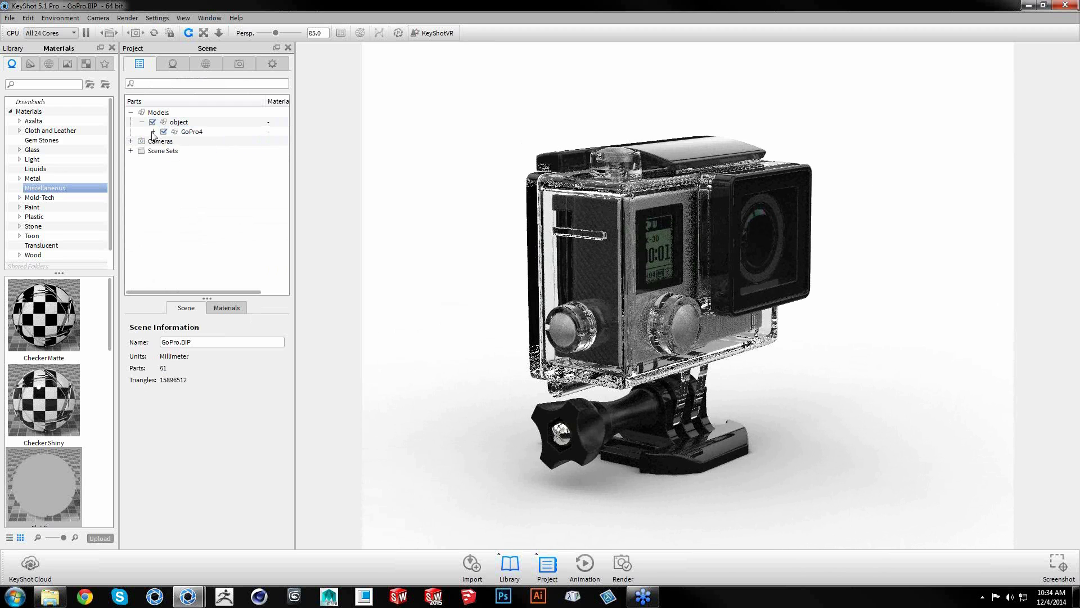
{"action": "left_click", "coordinate": [142, 121]}
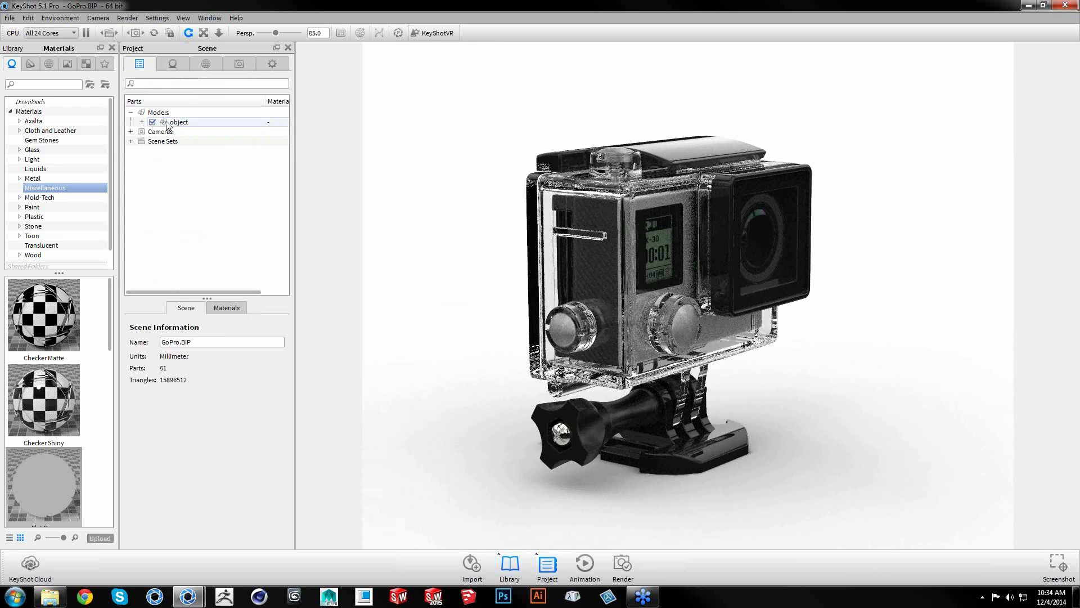
Make a linear pattern of the GoPro object group with 3 instances along X
{"action": "left_click", "coordinate": [169, 122]}
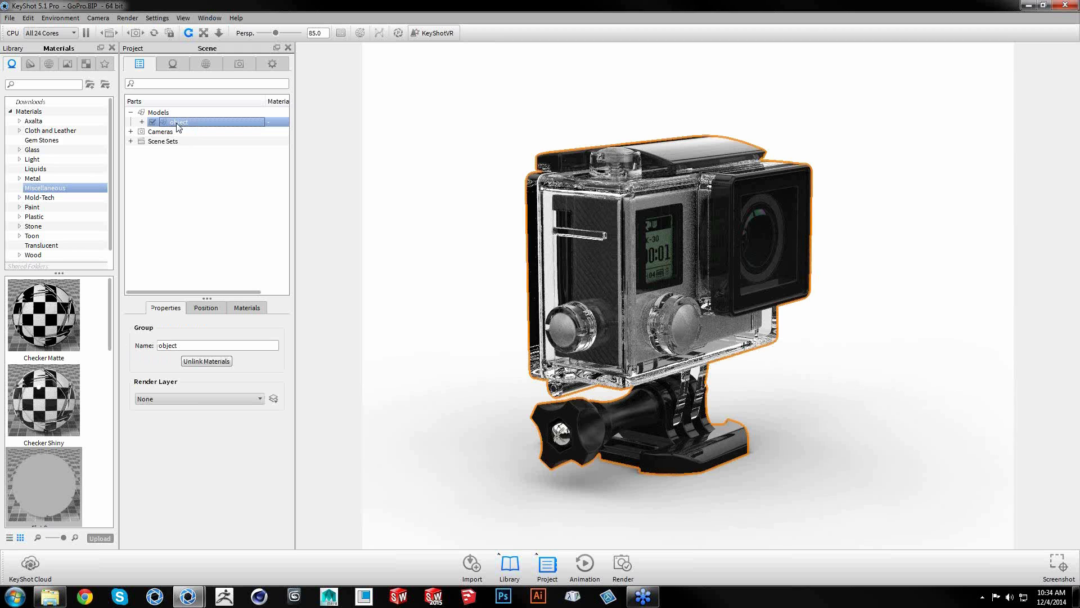
{"action": "right_click", "coordinate": [176, 126]}
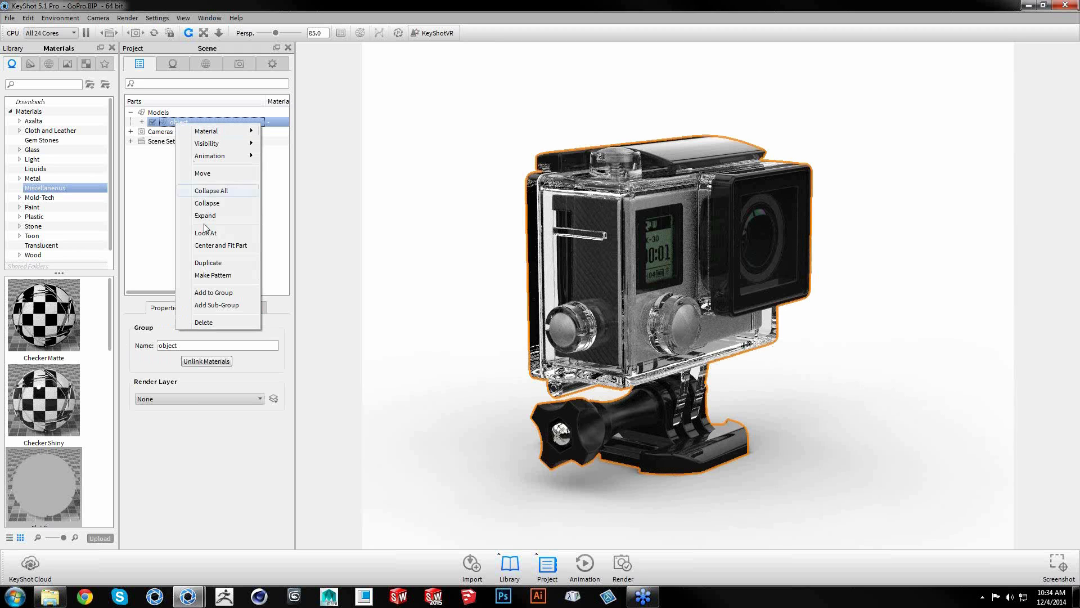
{"action": "left_click", "coordinate": [207, 276]}
{"action": "left_click_drag", "start_coordinate": [520, 113], "coordinate": [356, 106]}
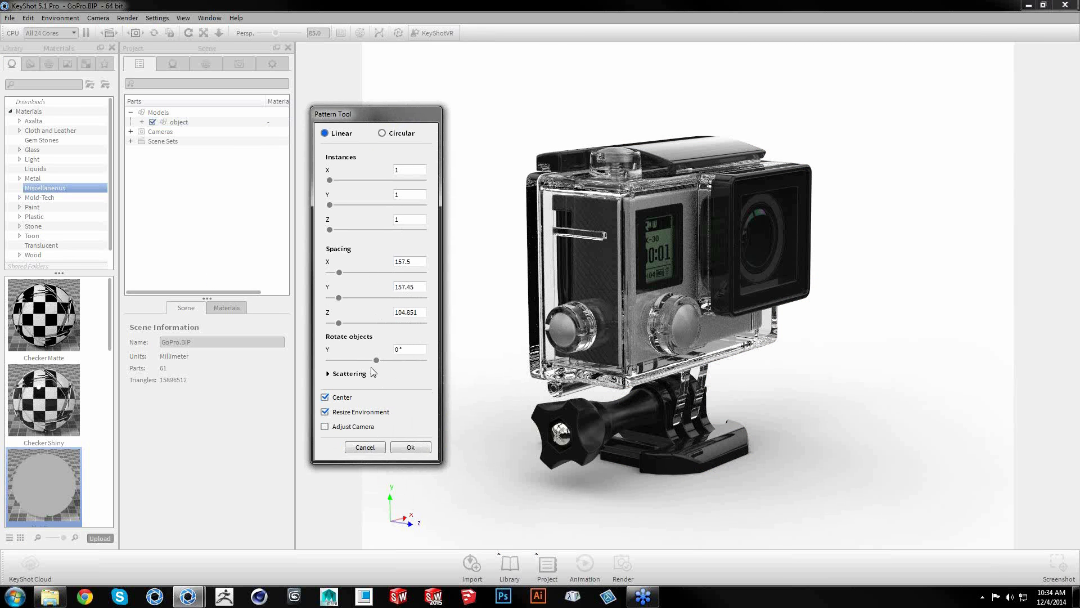
{"action": "left_click", "coordinate": [401, 171]}
{"action": "left_click_drag", "start_coordinate": [334, 180], "coordinate": [350, 179]}
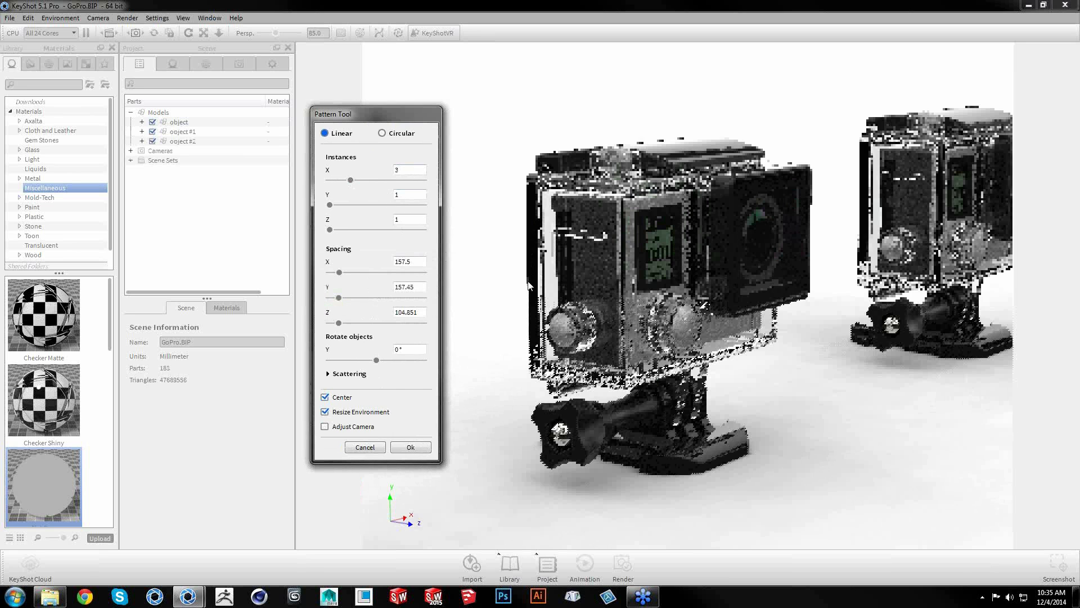
Turn on Adjust Camera for the linear pattern and reduce the X instances to 2
{"action": "left_click_drag", "start_coordinate": [395, 123], "coordinate": [299, 142]}
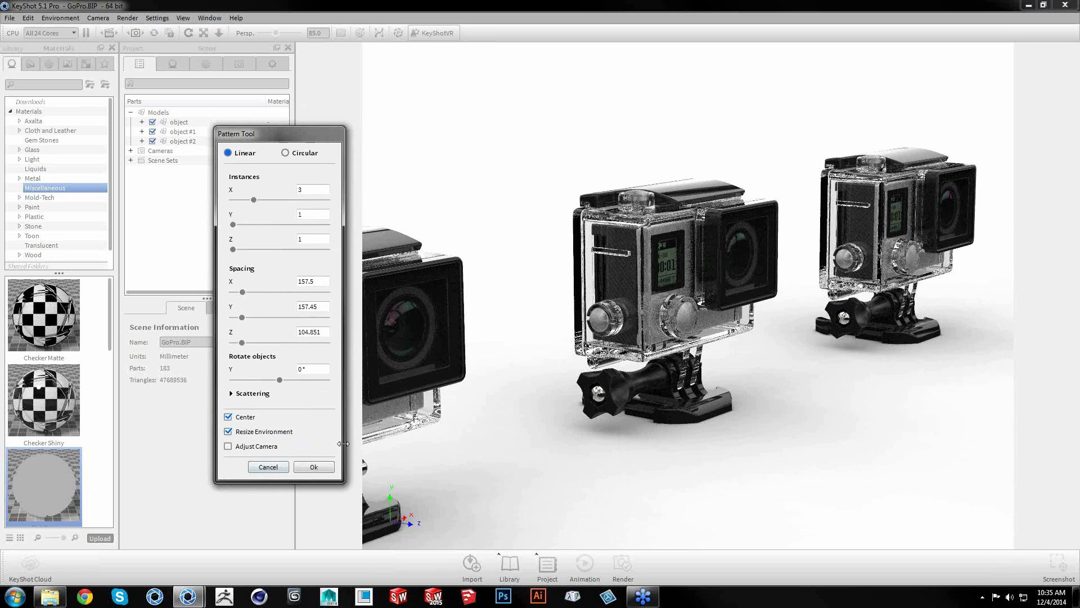
{"action": "left_click", "coordinate": [273, 447]}
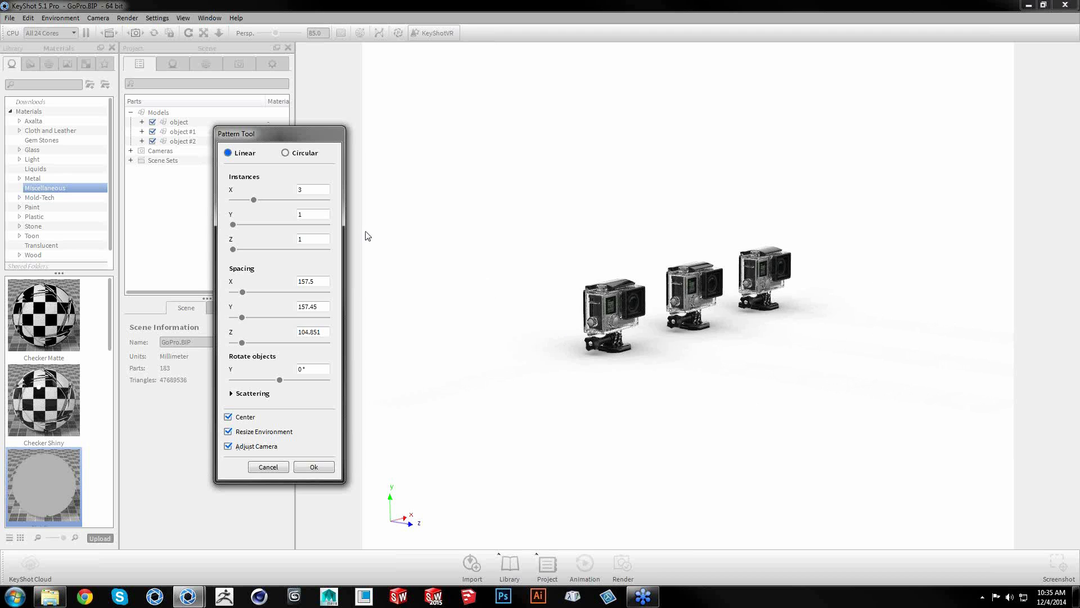
{"action": "left_click_drag", "start_coordinate": [253, 201], "coordinate": [246, 200]}
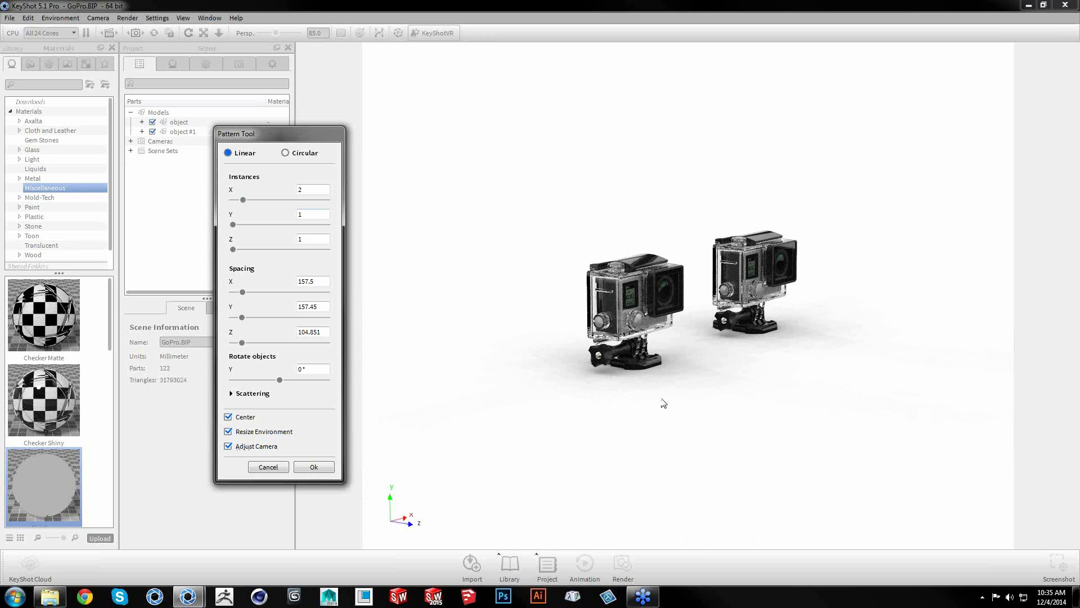
{"action": "left_click_drag", "start_coordinate": [306, 132], "coordinate": [321, 161]}
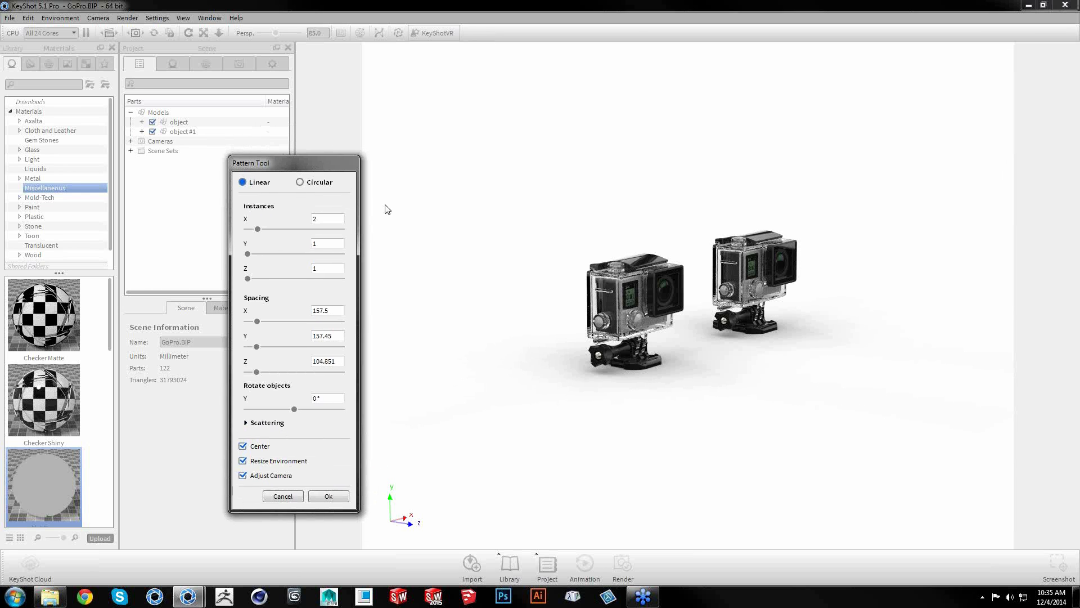
{"action": "left_click_drag", "start_coordinate": [324, 164], "coordinate": [319, 166]}
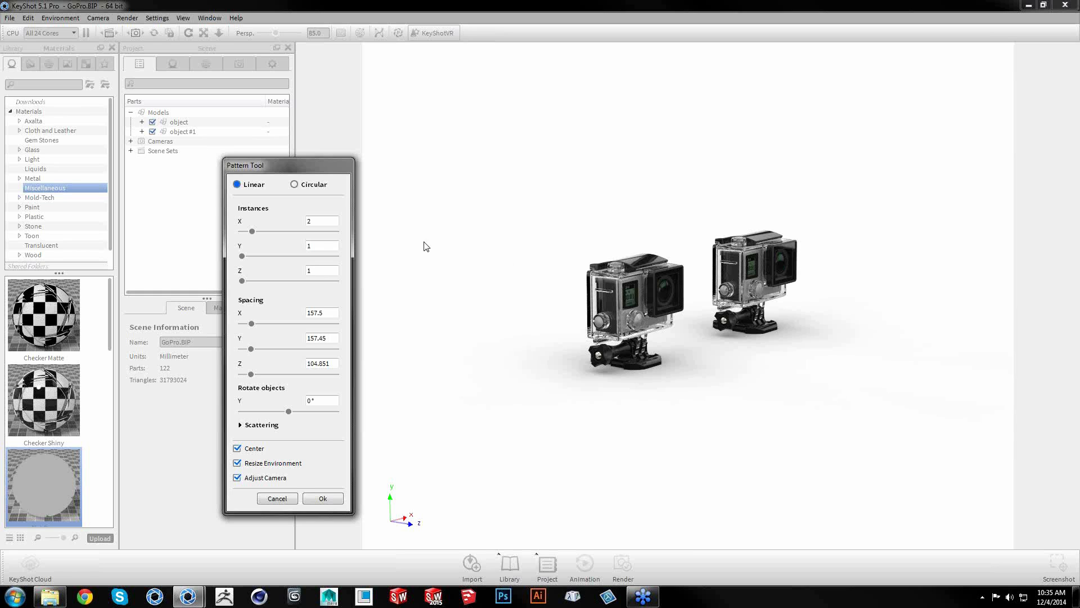
{"action": "left_click_drag", "start_coordinate": [330, 169], "coordinate": [326, 170]}
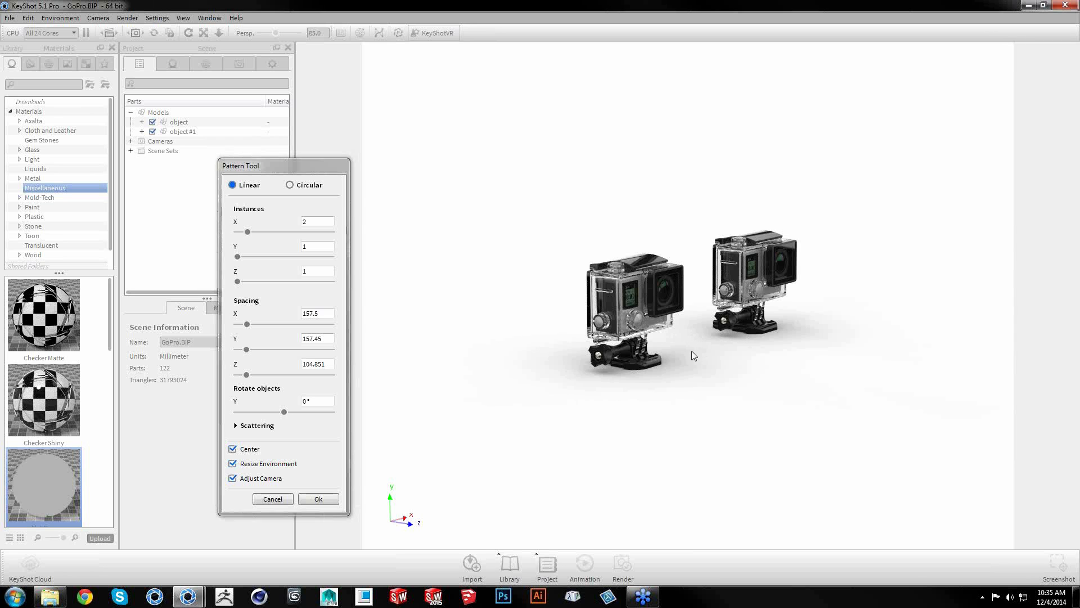
Set the linear pattern to 3 instances along X and 2 along Z, and rotate the objects 30.24° about Y
{"action": "left_click_drag", "start_coordinate": [248, 232], "coordinate": [258, 233]}
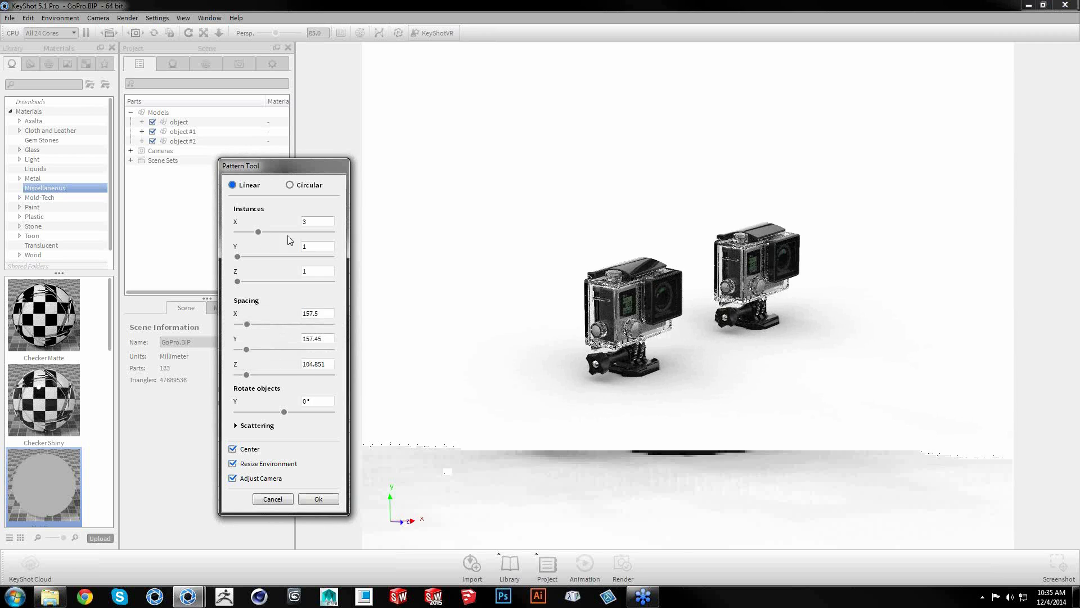
{"action": "left_click_drag", "start_coordinate": [238, 281], "coordinate": [249, 282]}
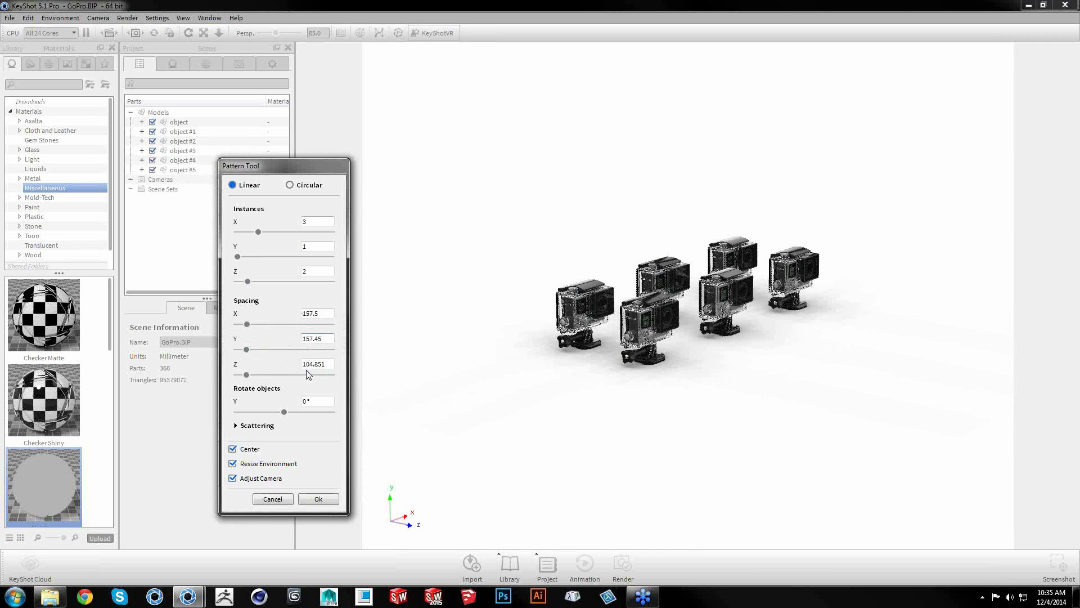
{"action": "left_click_drag", "start_coordinate": [285, 412], "coordinate": [292, 411]}
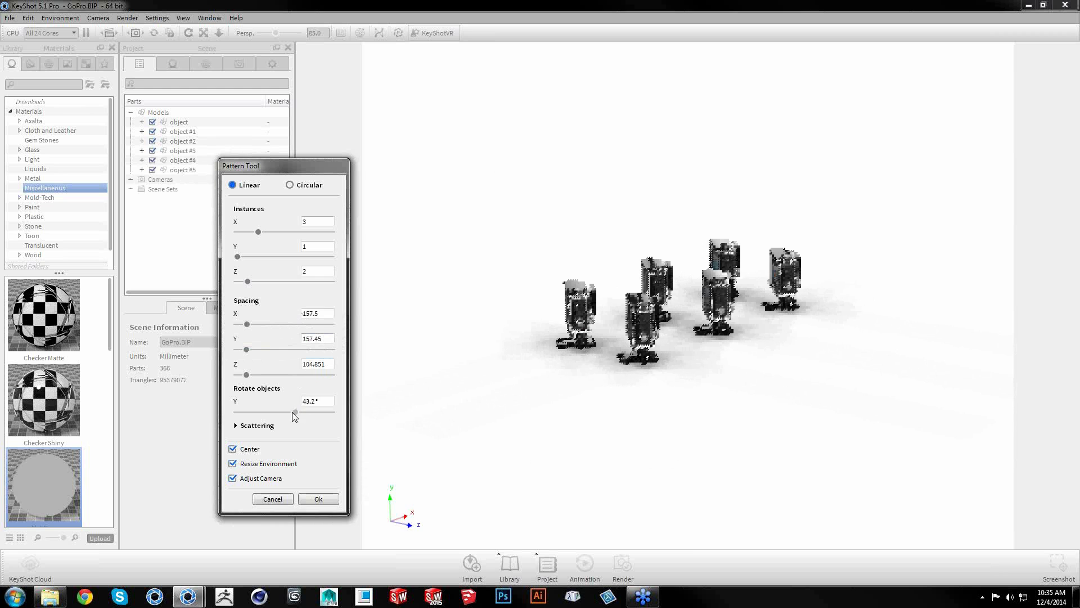
Scatter the patterned cameras with 28.9% displacement and 39.06° Y rotation
{"action": "left_click", "coordinate": [253, 425]}
{"action": "left_click_drag", "start_coordinate": [322, 168], "coordinate": [326, 123]}
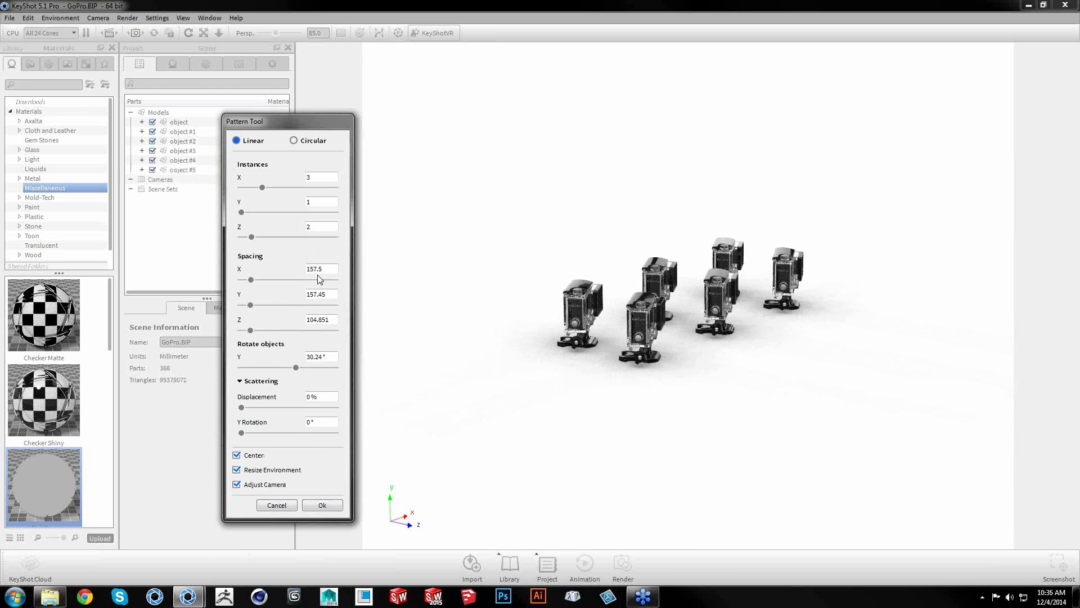
{"action": "left_click_drag", "start_coordinate": [241, 406], "coordinate": [262, 434]}
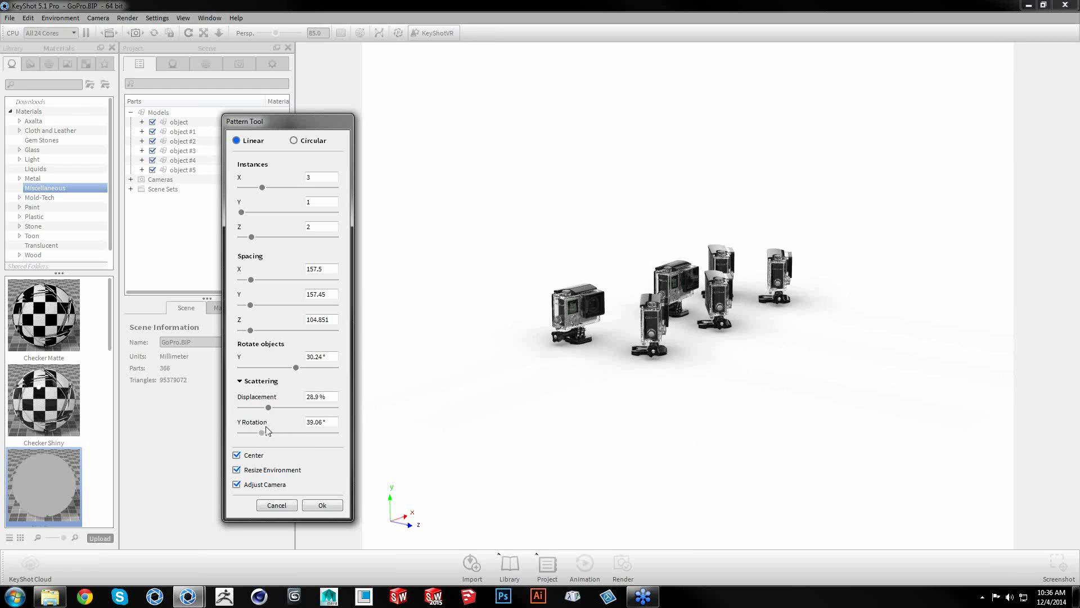
Set the linear pattern's spacing to 132.3 in X and 133.161 in Z, and accept the pattern
{"action": "left_click_drag", "start_coordinate": [579, 390], "coordinate": [584, 387]}
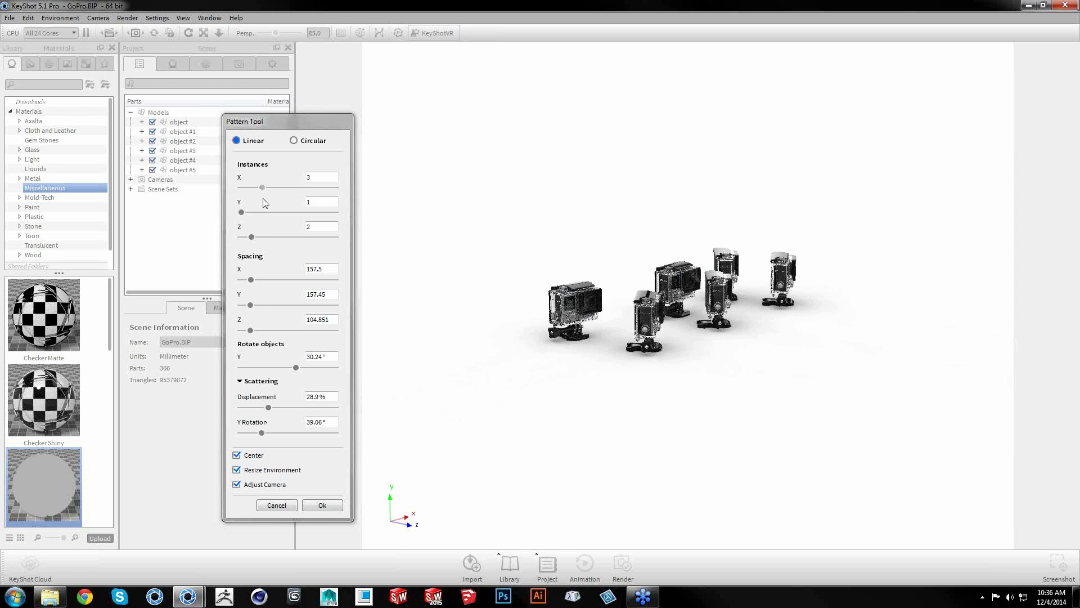
{"action": "left_click_drag", "start_coordinate": [250, 330], "coordinate": [252, 330]}
{"action": "left_click_drag", "start_coordinate": [251, 279], "coordinate": [250, 280]}
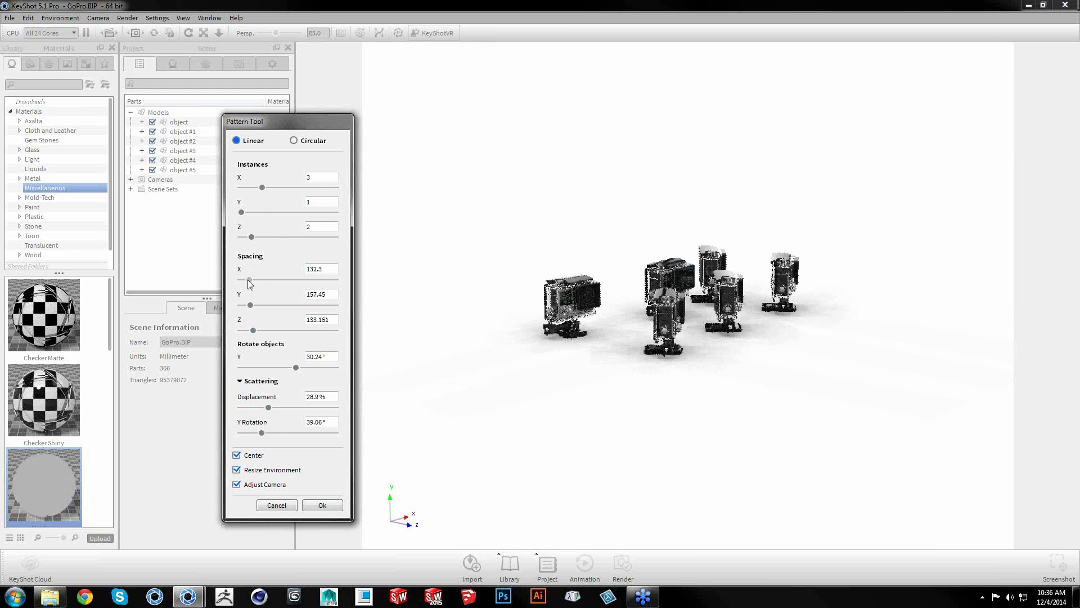
{"action": "mouse_move", "coordinate": [744, 373]}
{"action": "left_mouse_down"}
{"action": "mouse_move", "coordinate": [720, 374]}
{"action": "mouse_move", "coordinate": [733, 372]}
{"action": "left_mouse_up"}
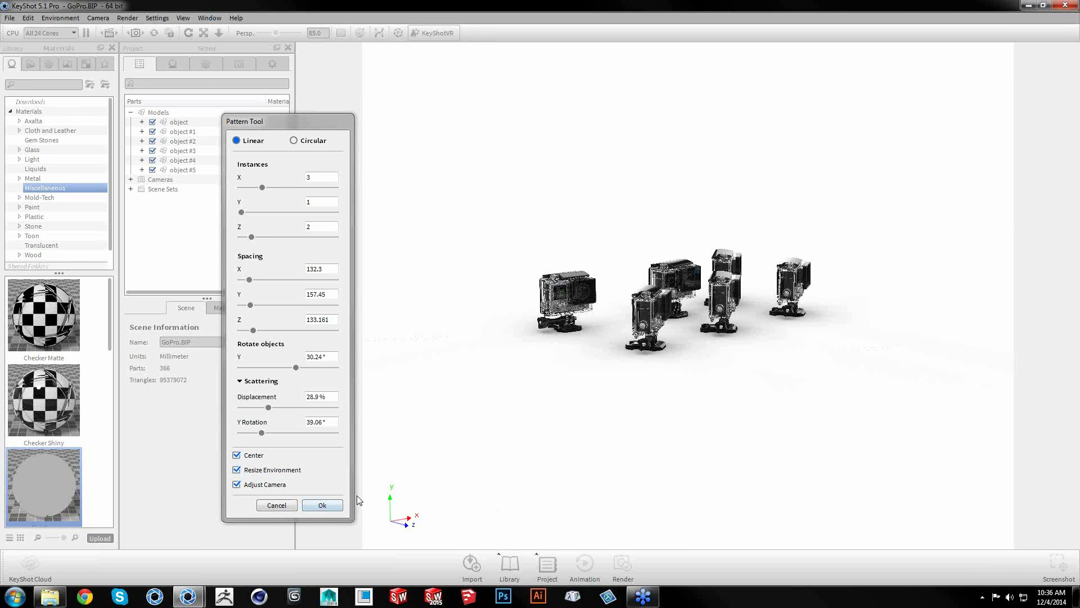
{"action": "left_click", "coordinate": [323, 509]}
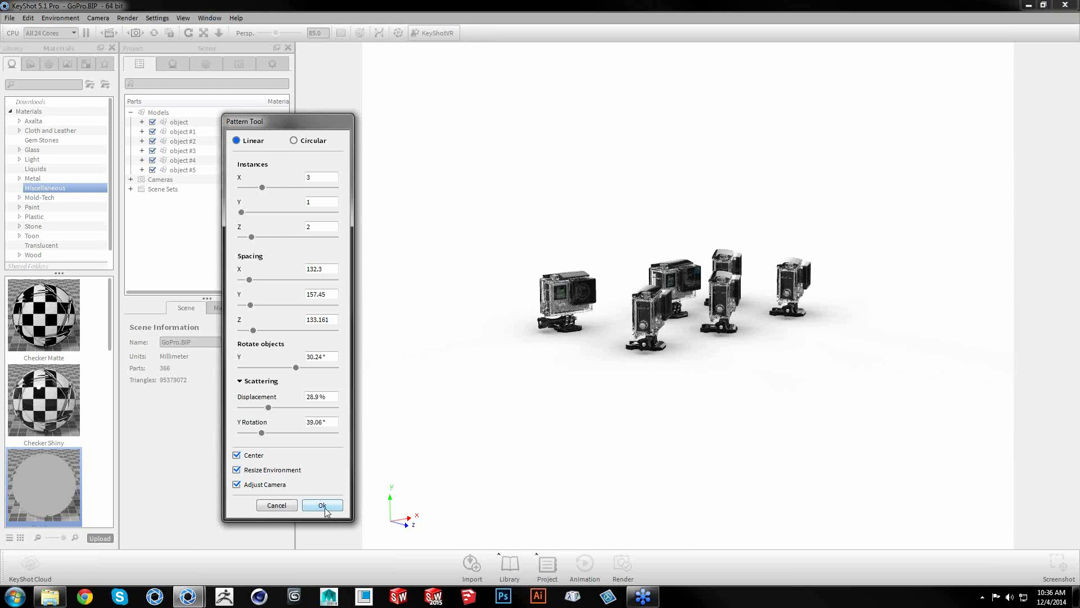
Edit the existing pattern from object #4 and change its type from linear to circular
{"action": "left_click_drag", "start_coordinate": [843, 357], "coordinate": [513, 368]}
{"action": "scroll", "coordinate": [868, 386], "scroll_direction": "up", "scroll_amount": 6}
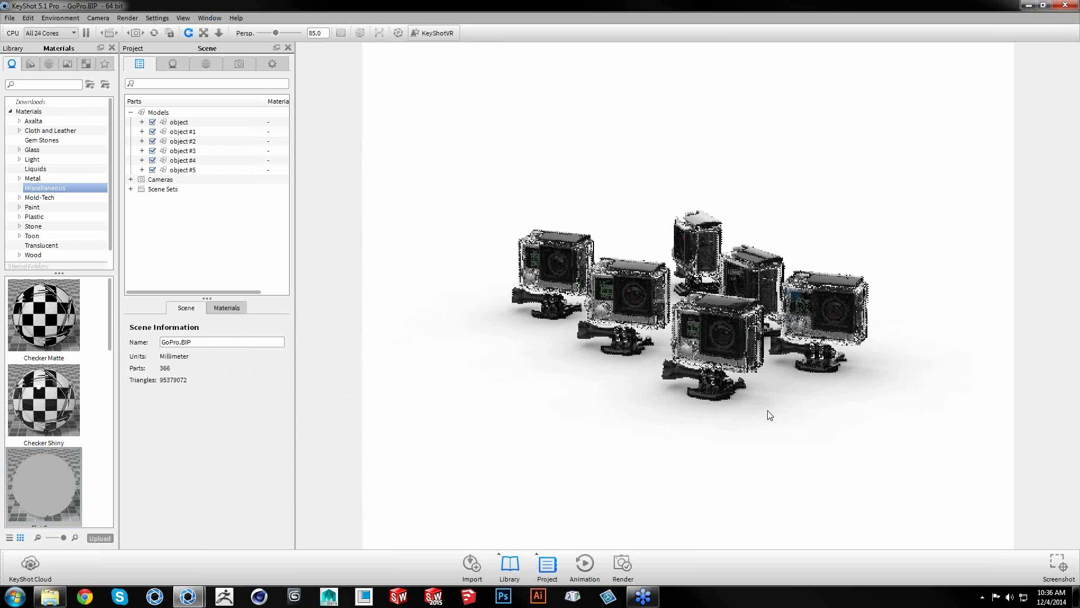
{"action": "right_click", "coordinate": [193, 161]}
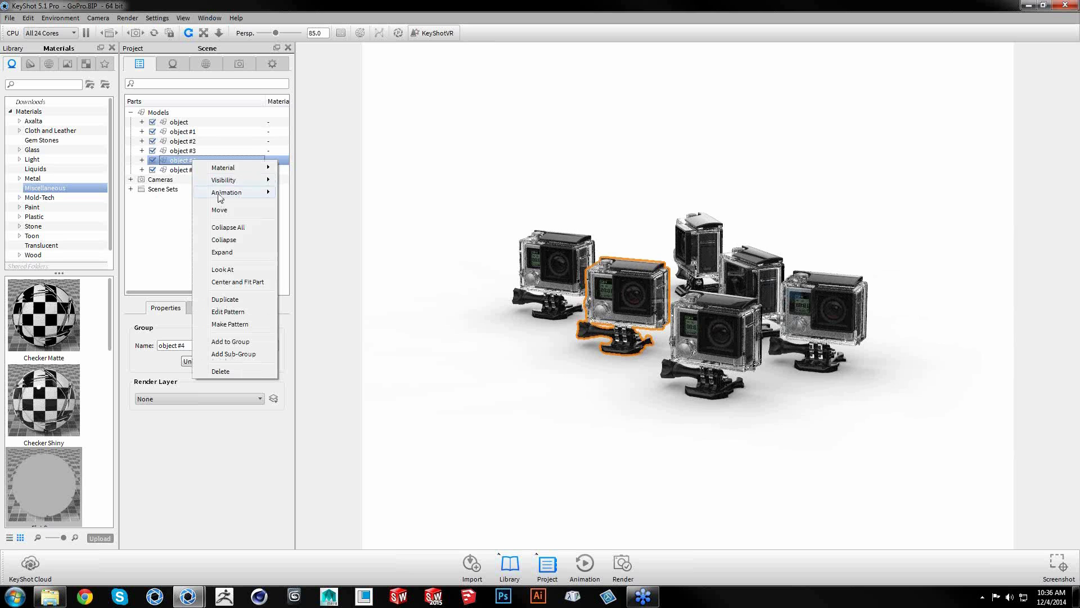
{"action": "left_click", "coordinate": [230, 313]}
{"action": "left_click_drag", "start_coordinate": [522, 130], "coordinate": [370, 130]}
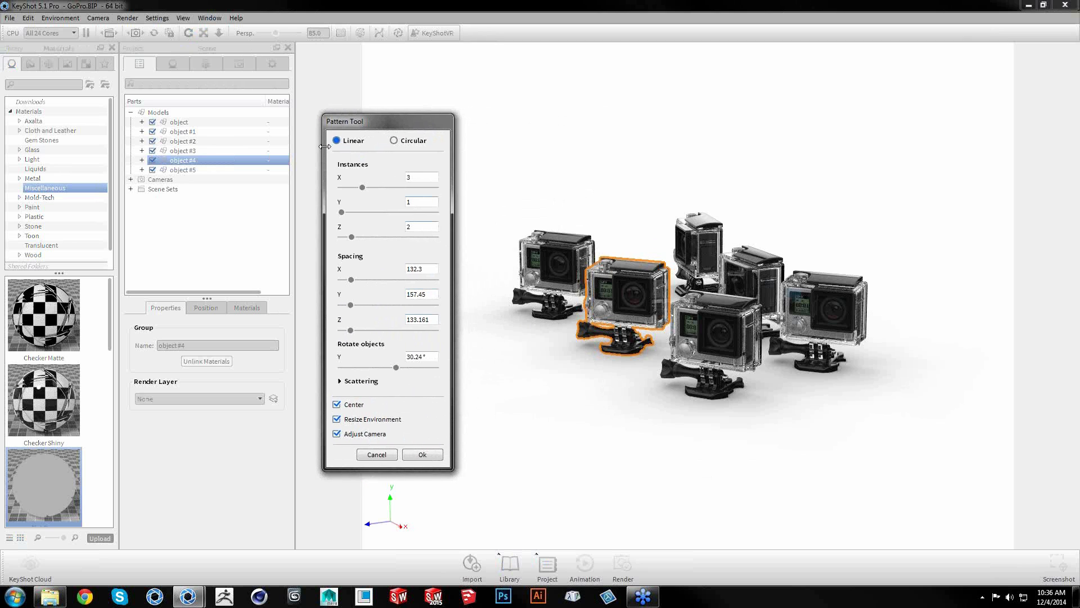
{"action": "left_click", "coordinate": [406, 144]}
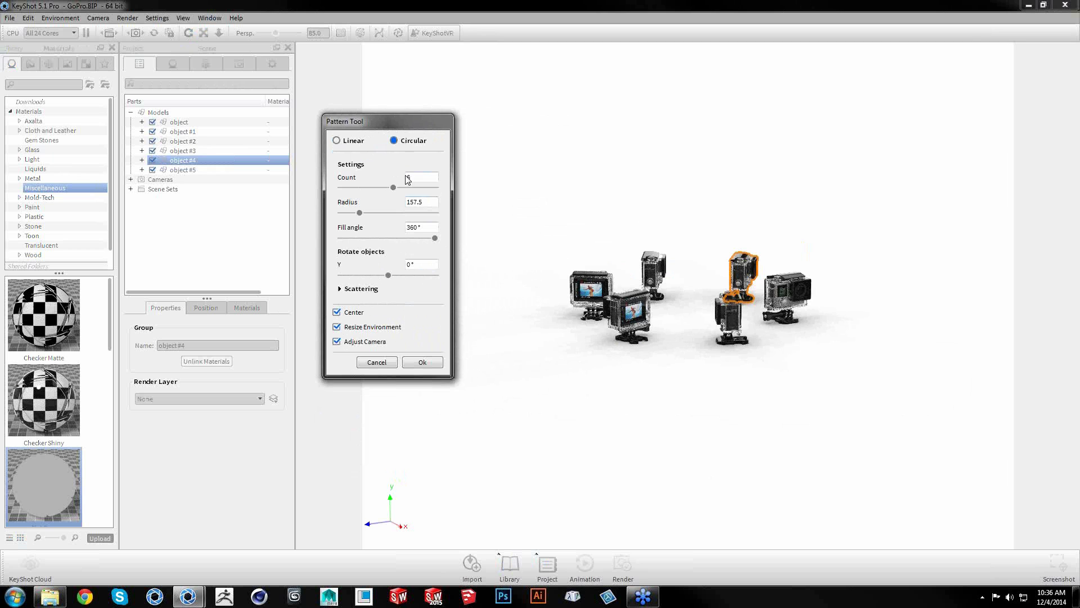
Scatter the circular pattern by 1% radial, 65.1% angular and 31.5° Y rotation, reduce its radius to about 96.752, and accept it
{"action": "left_click", "coordinate": [366, 289]}
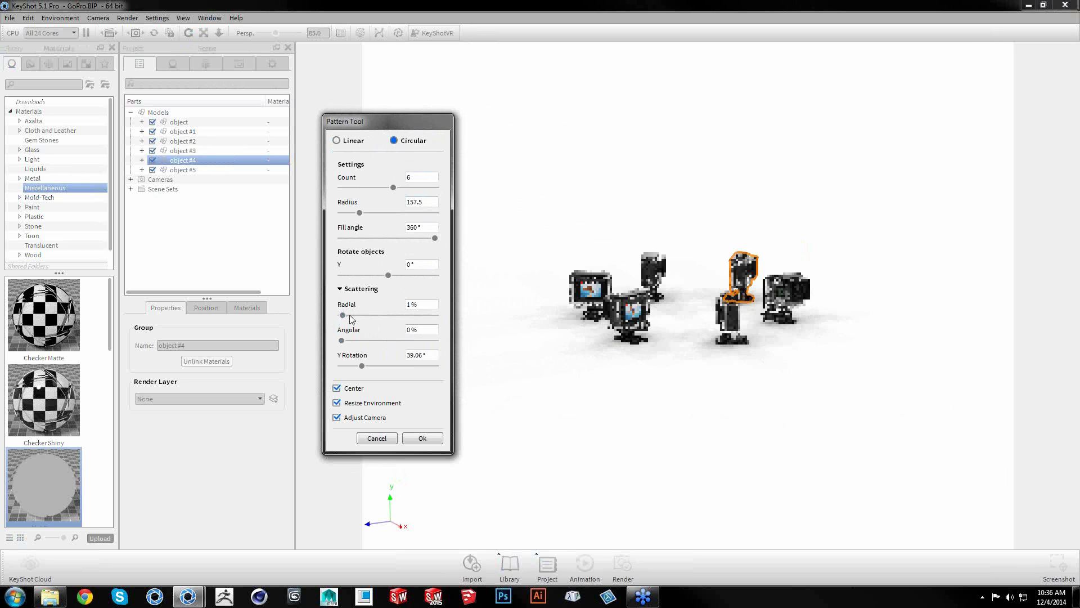
{"action": "left_click_drag", "start_coordinate": [341, 340], "coordinate": [358, 366]}
{"action": "left_click_drag", "start_coordinate": [362, 217], "coordinate": [354, 217]}
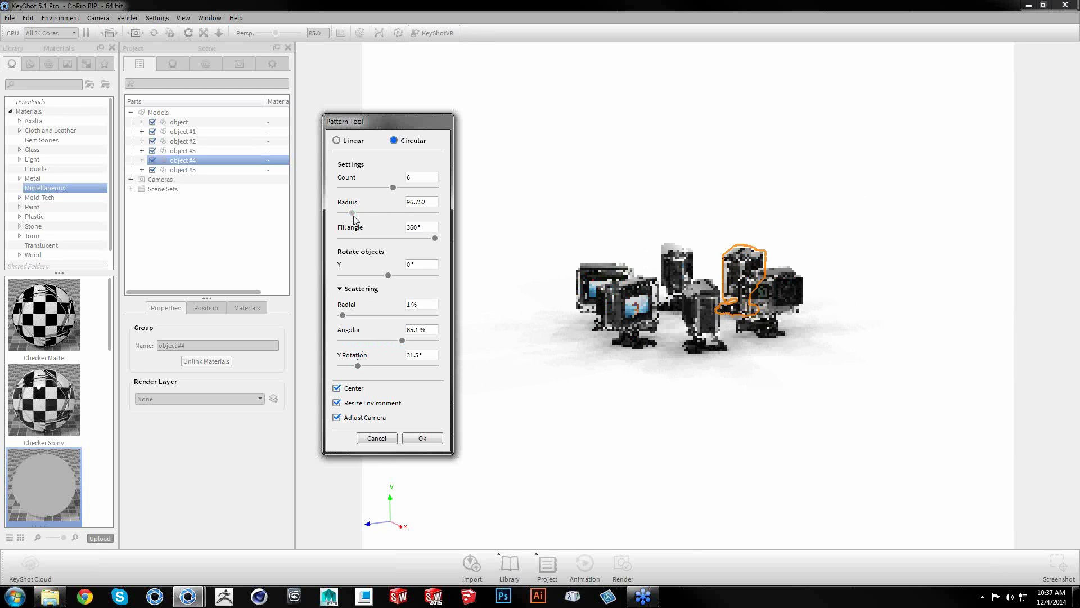
{"action": "left_click", "coordinate": [421, 438]}
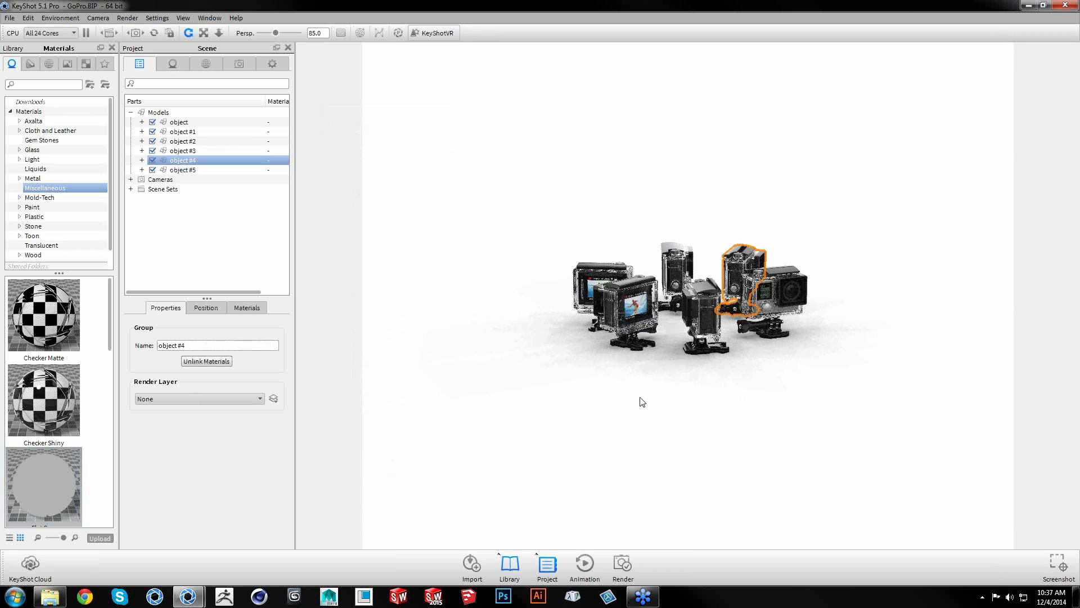
Inspect the circular camera arrangement and review the pattern commands available for object #2
{"action": "left_click_drag", "start_coordinate": [680, 455], "coordinate": [705, 409]}
{"action": "scroll", "coordinate": [705, 409], "scroll_direction": "up", "scroll_amount": 4}
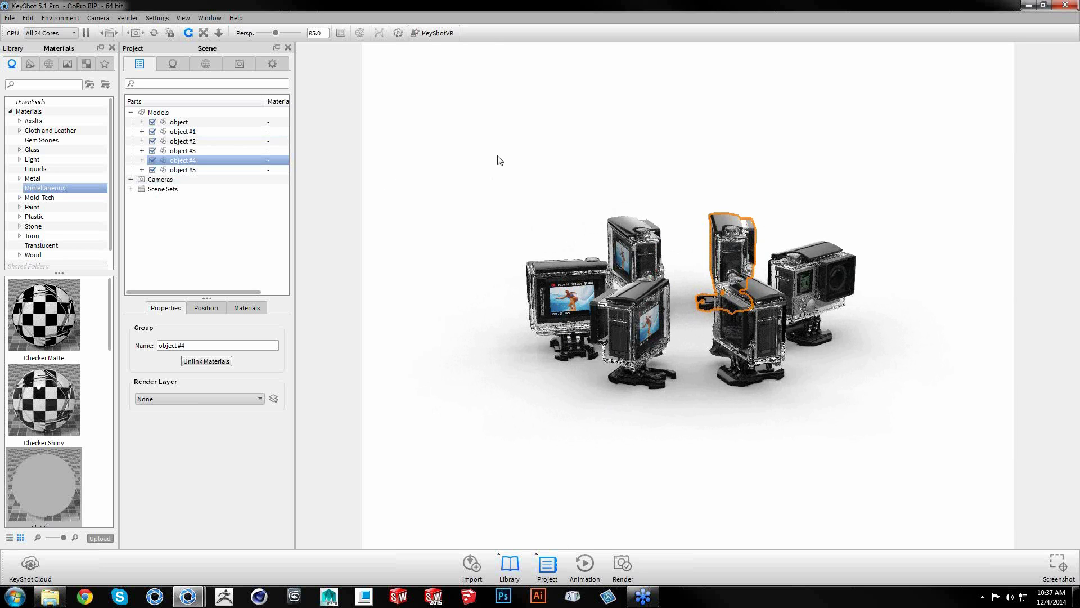
{"action": "left_click", "coordinate": [192, 144]}
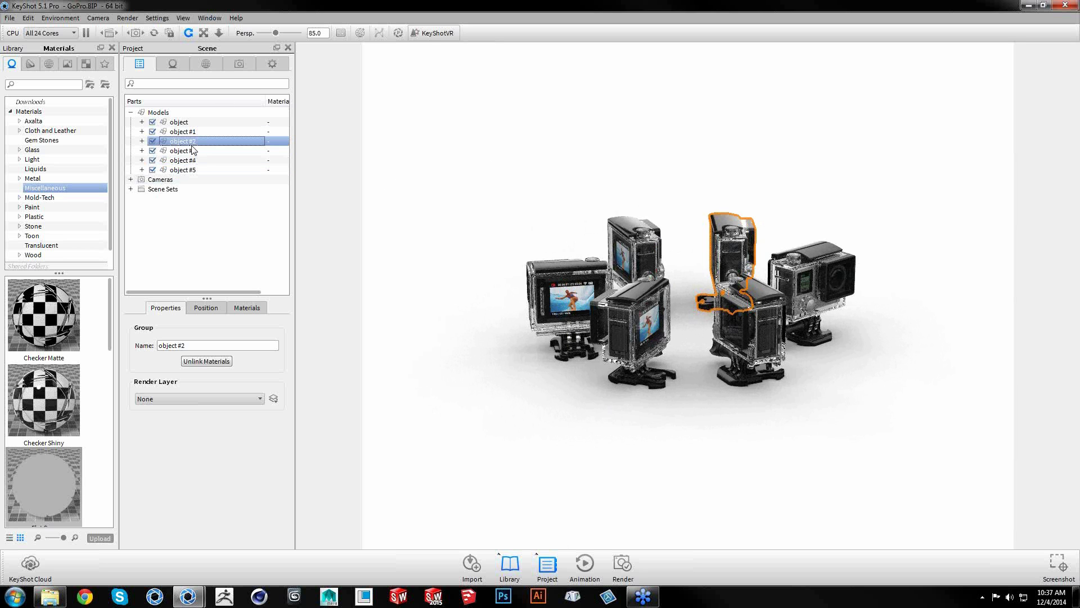
{"action": "right_click", "coordinate": [192, 150]}
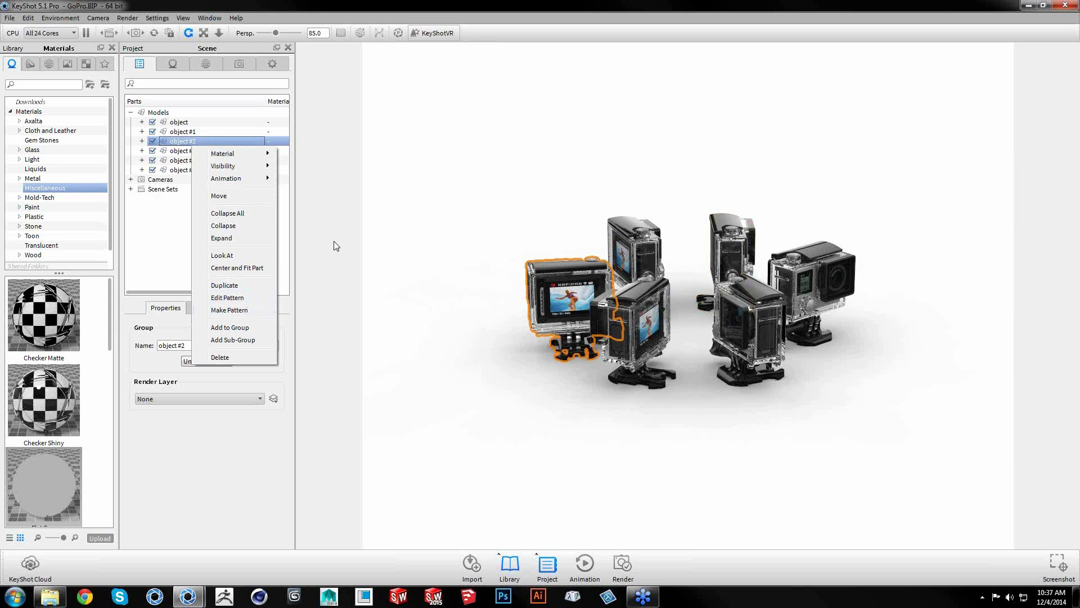
{"action": "left_click", "coordinate": [388, 249]}
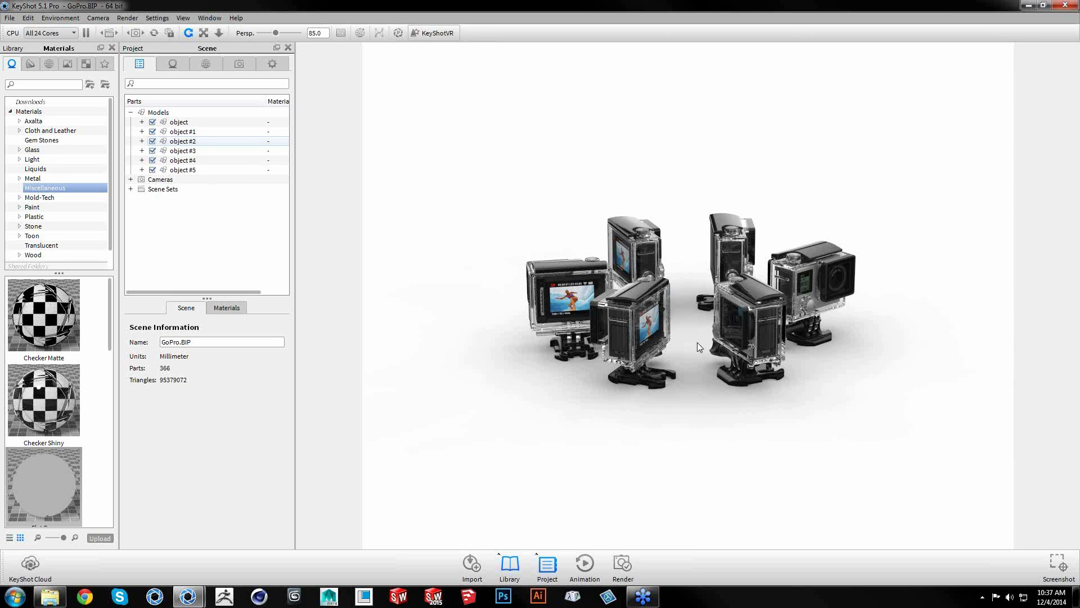
Examine the circularly patterned GoPro cameras up close from their screen side
{"action": "scroll", "coordinate": [701, 360], "scroll_direction": "up", "scroll_amount": 3}
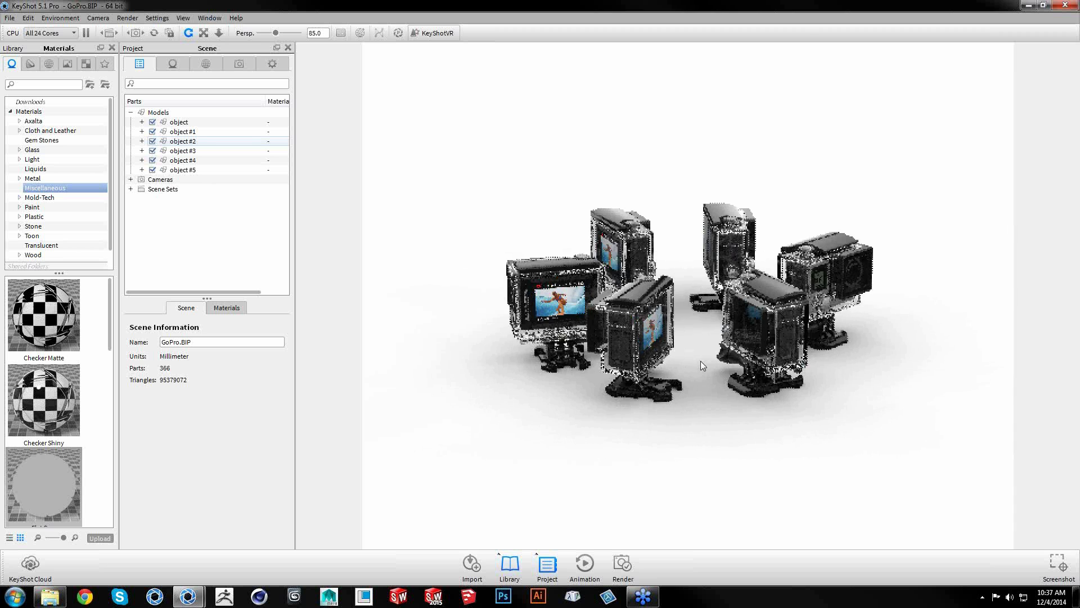
{"action": "scroll", "coordinate": [701, 365], "scroll_direction": "up", "scroll_amount": 2}
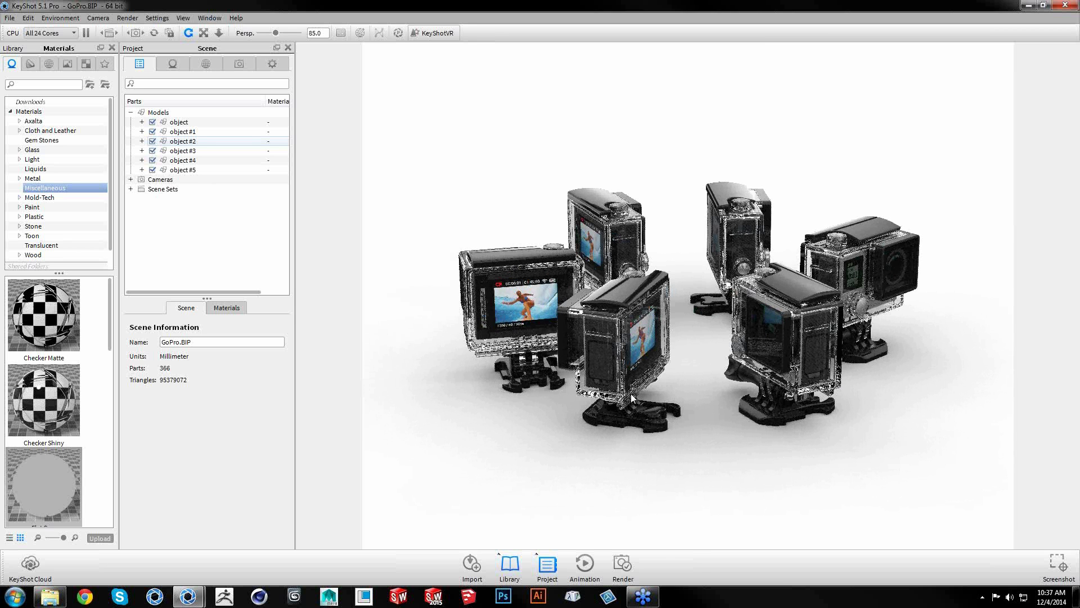
{"action": "scroll", "coordinate": [602, 403], "scroll_direction": "up", "scroll_amount": 3}
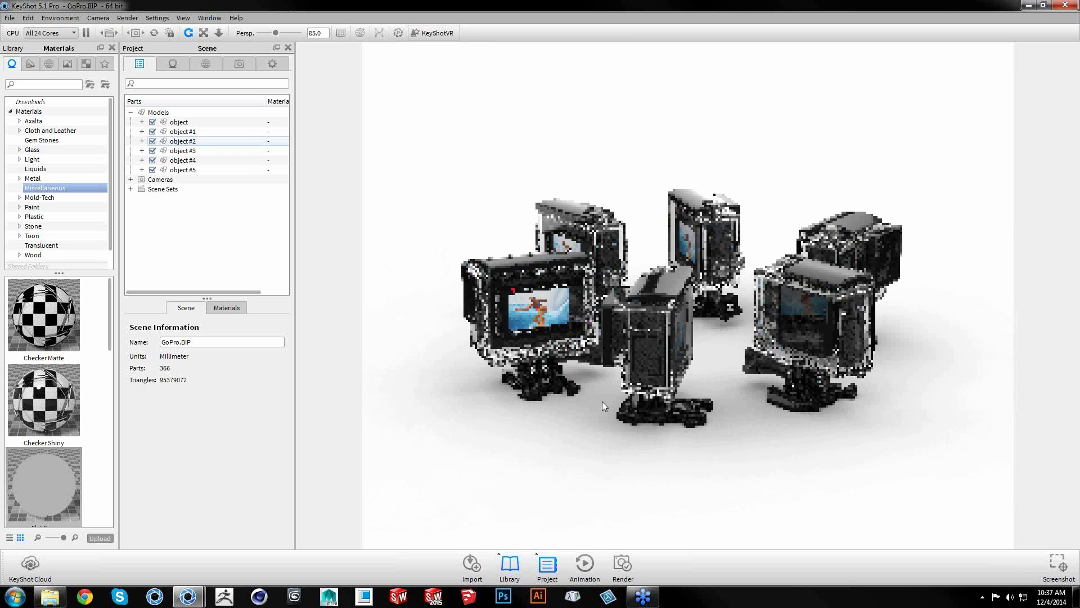
{"action": "scroll", "coordinate": [599, 401], "scroll_direction": "up", "scroll_amount": 5}
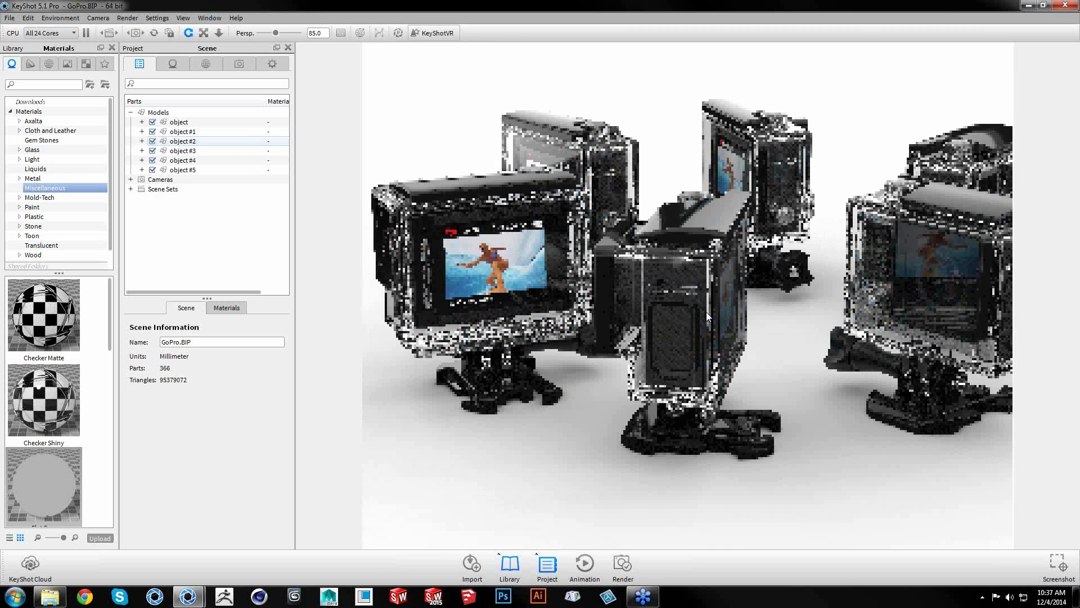
{"action": "scroll", "coordinate": [693, 304], "scroll_direction": "up", "scroll_amount": 2}
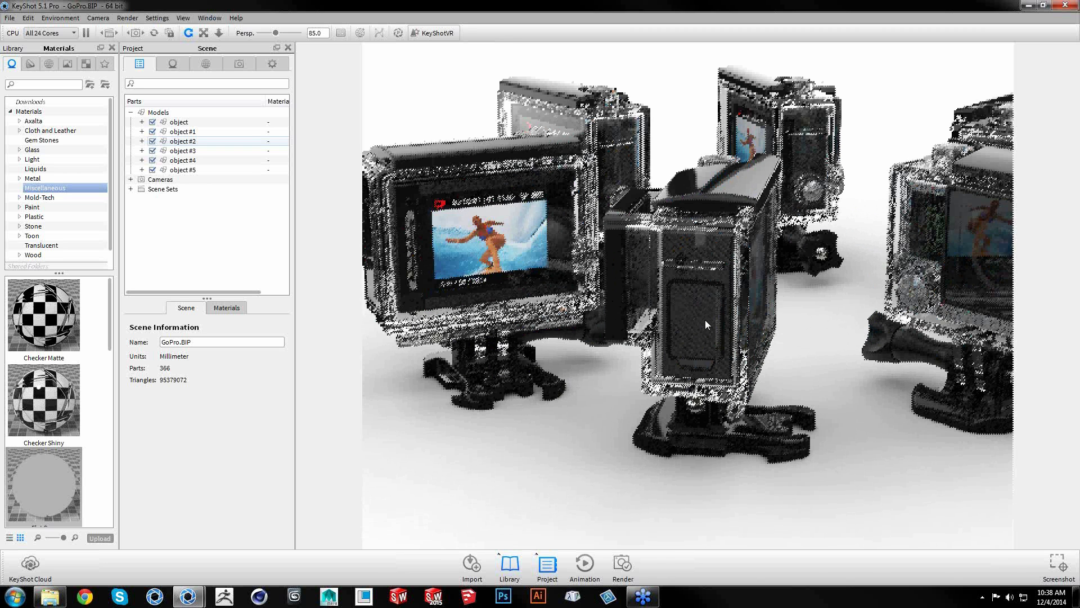
Edit the clear plastic housing material of the foreground camera and set its specular transmission to black
{"action": "scroll", "coordinate": [765, 304], "scroll_direction": "up", "scroll_amount": 3}
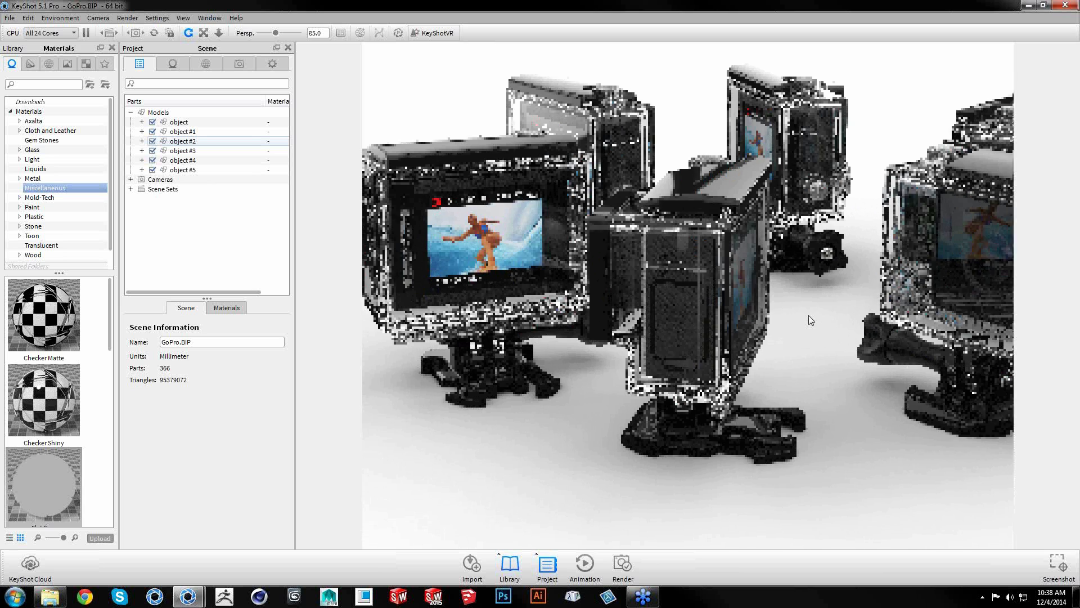
{"action": "scroll", "coordinate": [723, 336], "scroll_direction": "down", "scroll_amount": 2}
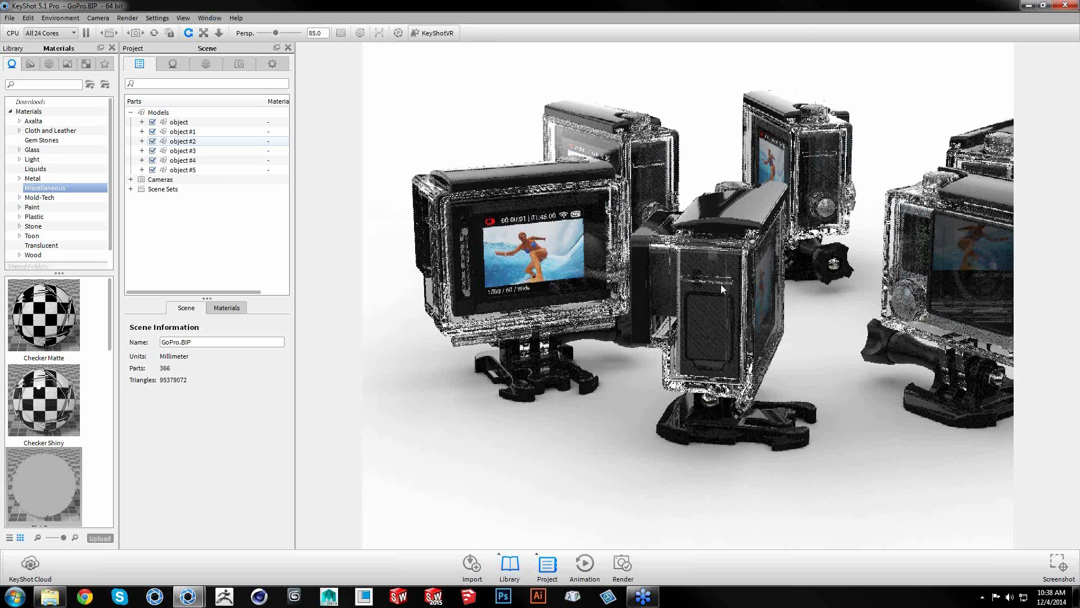
{"action": "left_click", "coordinate": [686, 265]}
{"action": "double_click", "coordinate": [688, 263]}
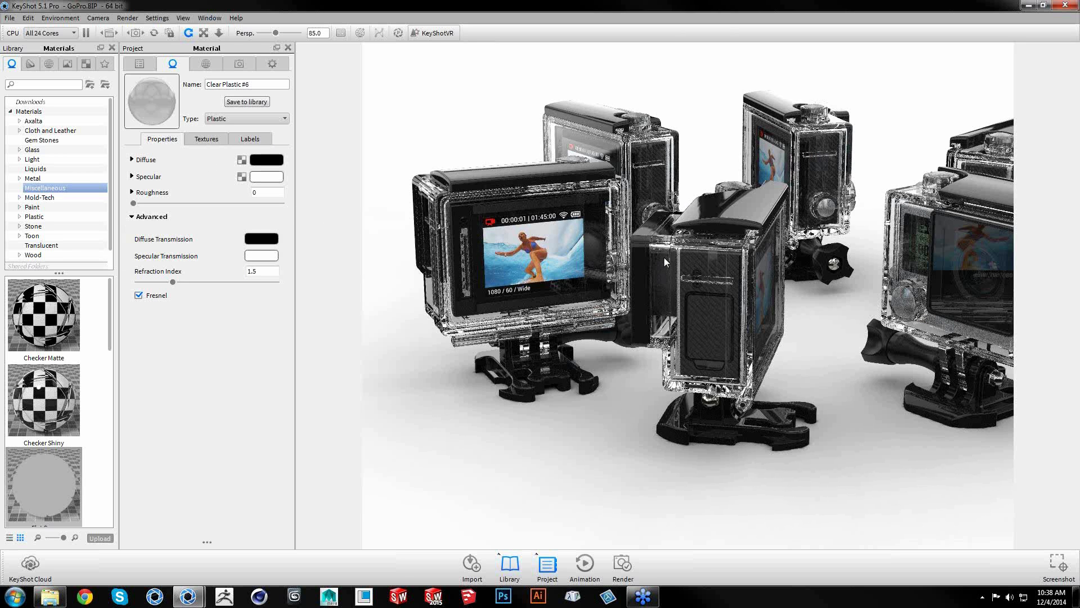
{"action": "left_click", "coordinate": [206, 138]}
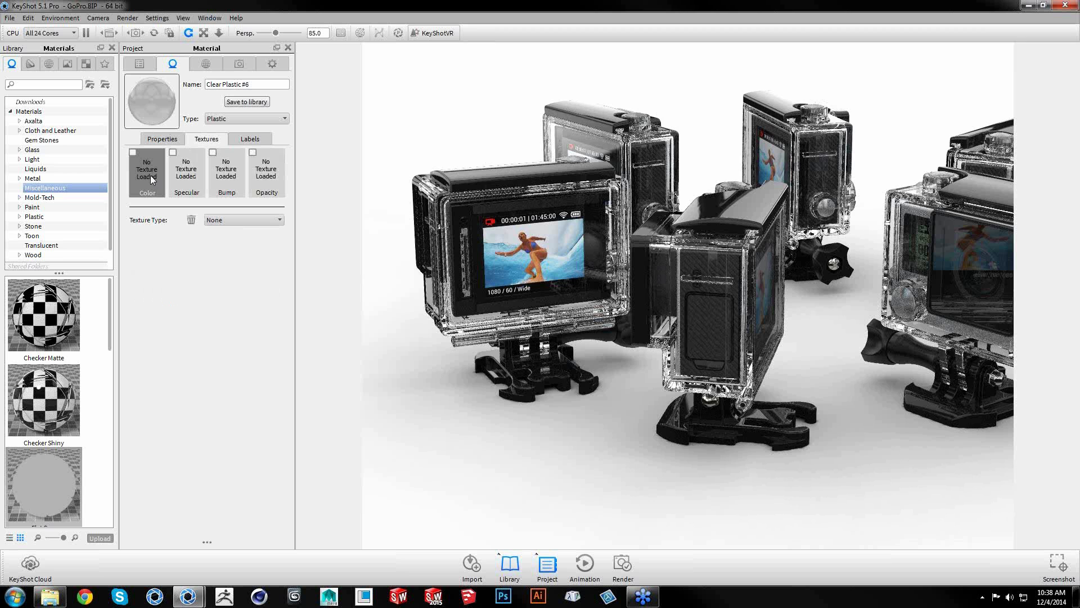
{"action": "left_click", "coordinate": [169, 140]}
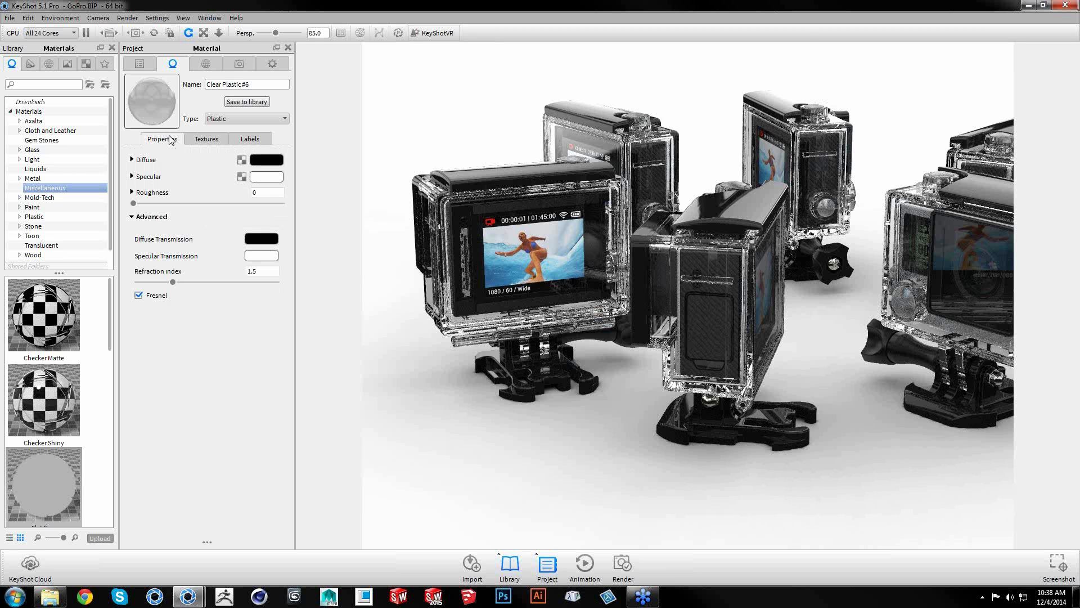
{"action": "left_click", "coordinate": [275, 256]}
{"action": "left_click_drag", "start_coordinate": [171, 301], "coordinate": [139, 298]}
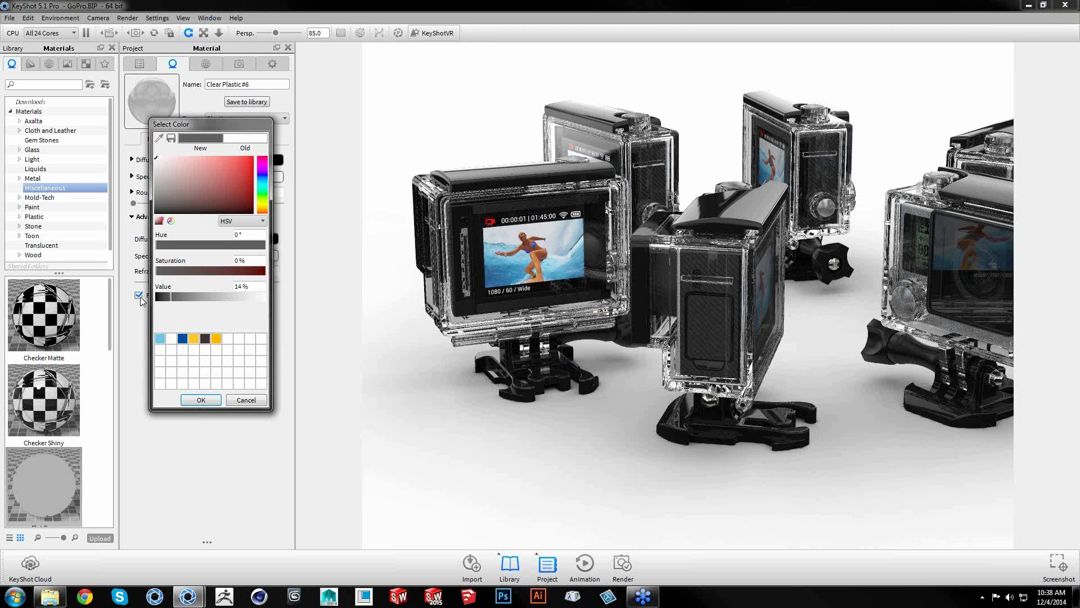
{"action": "left_click", "coordinate": [201, 400]}
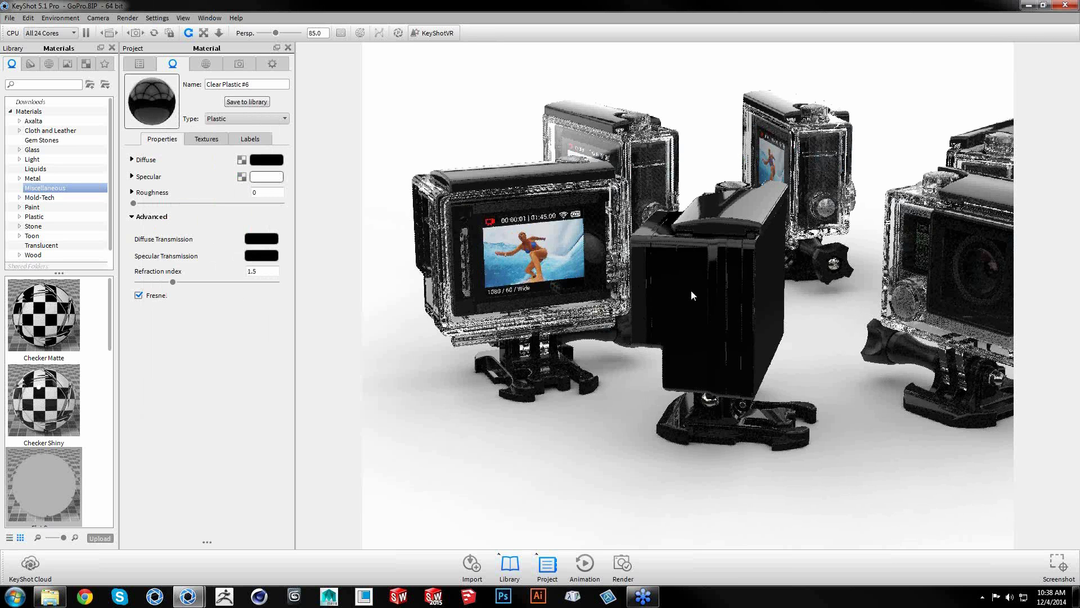
Apply a Camouflage procedural as the color texture of the blackened camera housing
{"action": "left_click", "coordinate": [159, 217]}
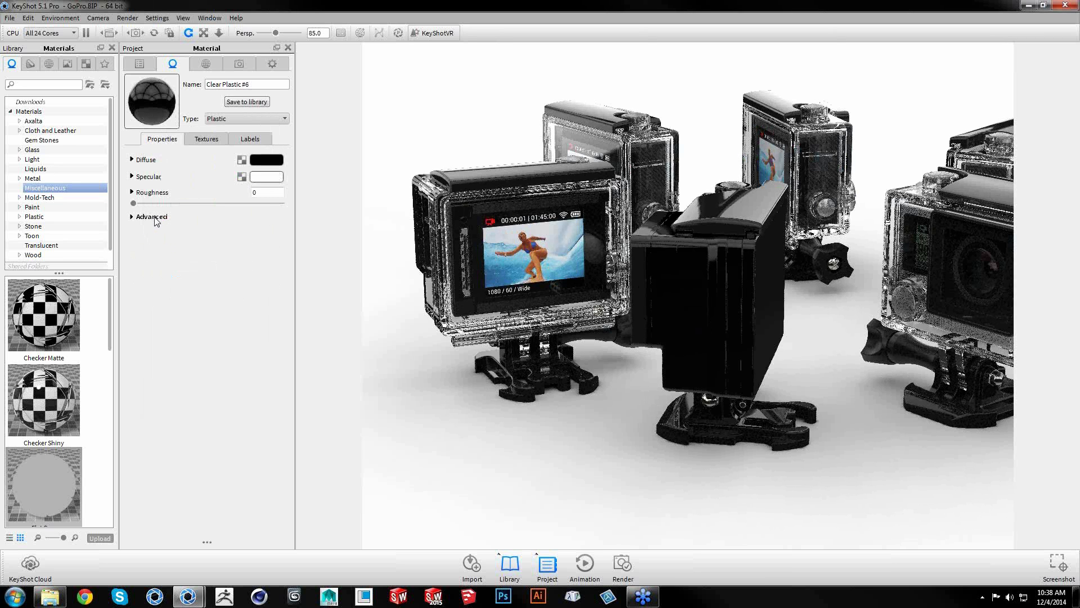
{"action": "left_click", "coordinate": [207, 141]}
{"action": "left_click", "coordinate": [242, 220]}
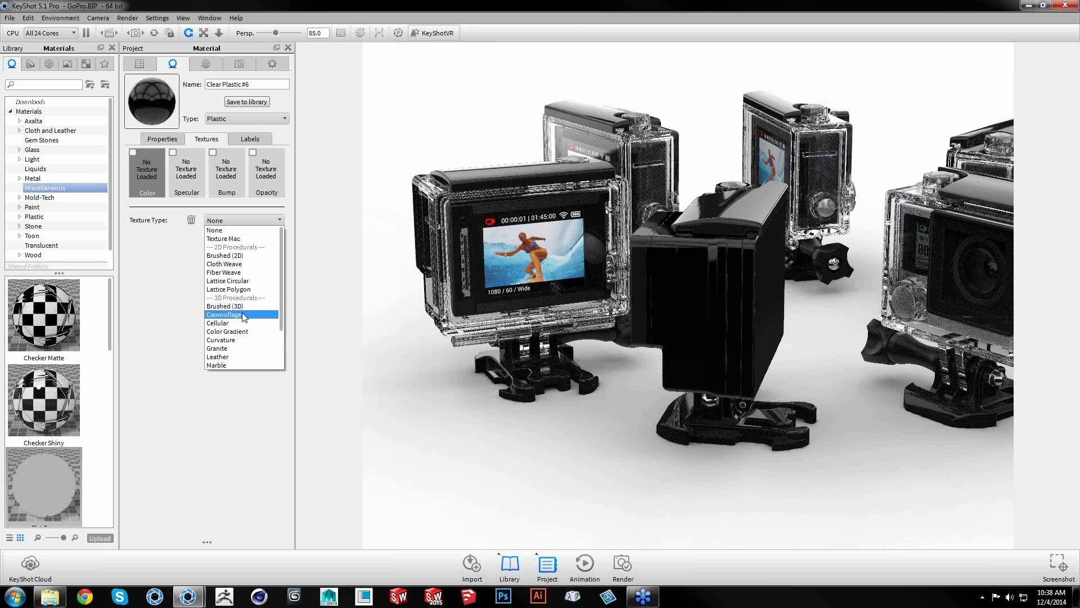
{"action": "left_click", "coordinate": [244, 315]}
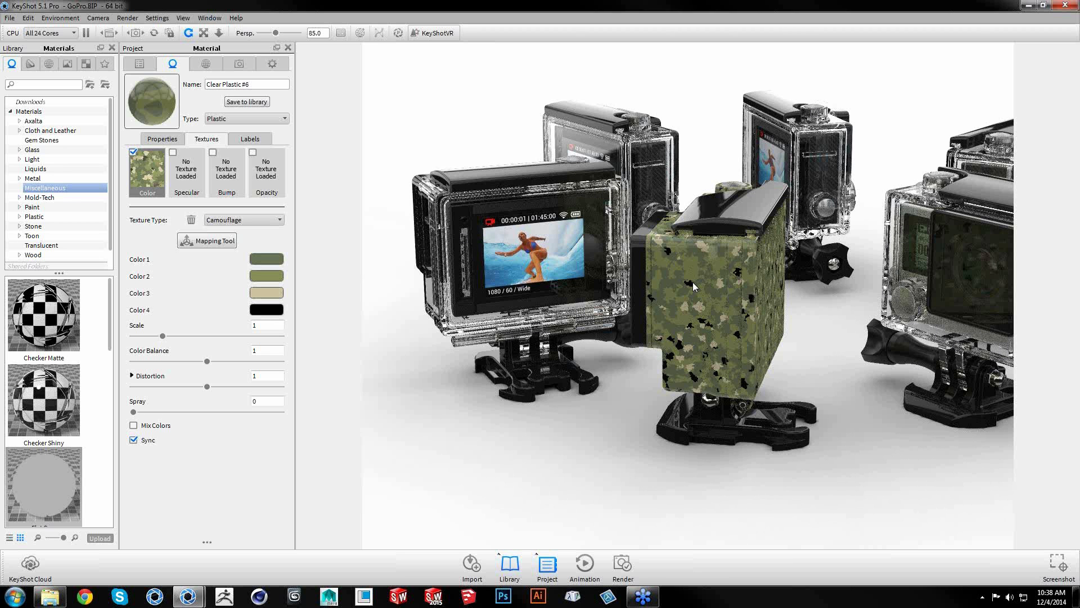
{"action": "left_click_drag", "start_coordinate": [677, 327], "coordinate": [670, 330]}
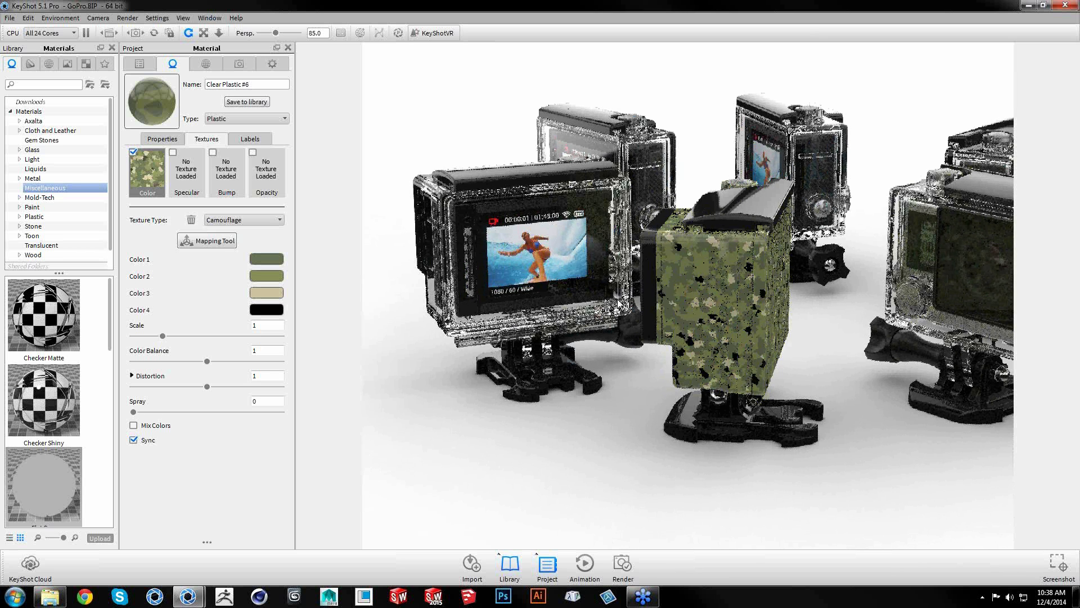
Review the General, Interface and Advanced preferences, and close them without saving
{"action": "left_click", "coordinate": [27, 17]}
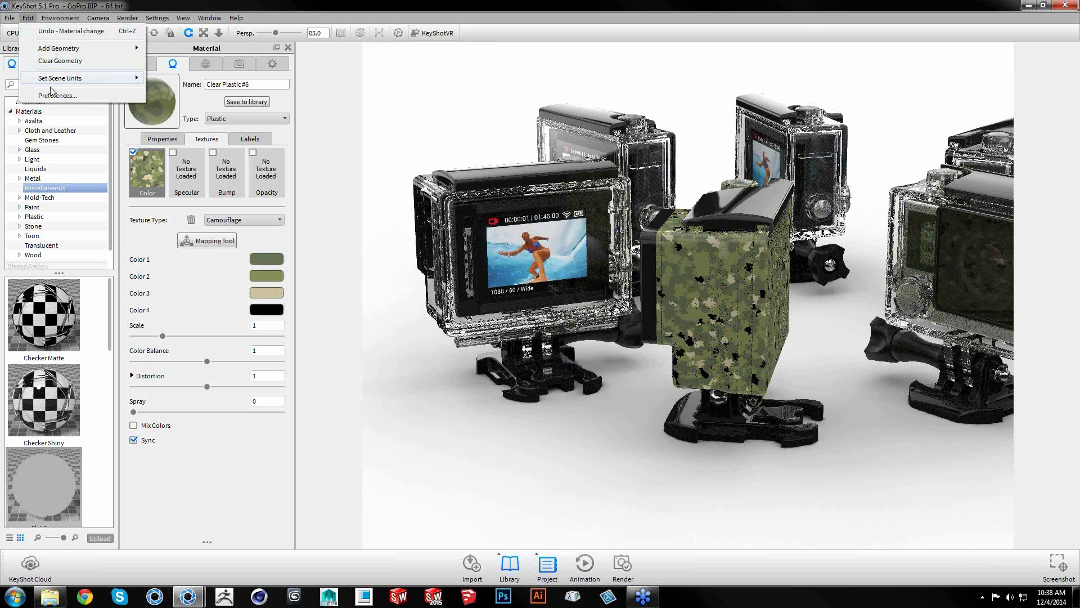
{"action": "left_click", "coordinate": [54, 96]}
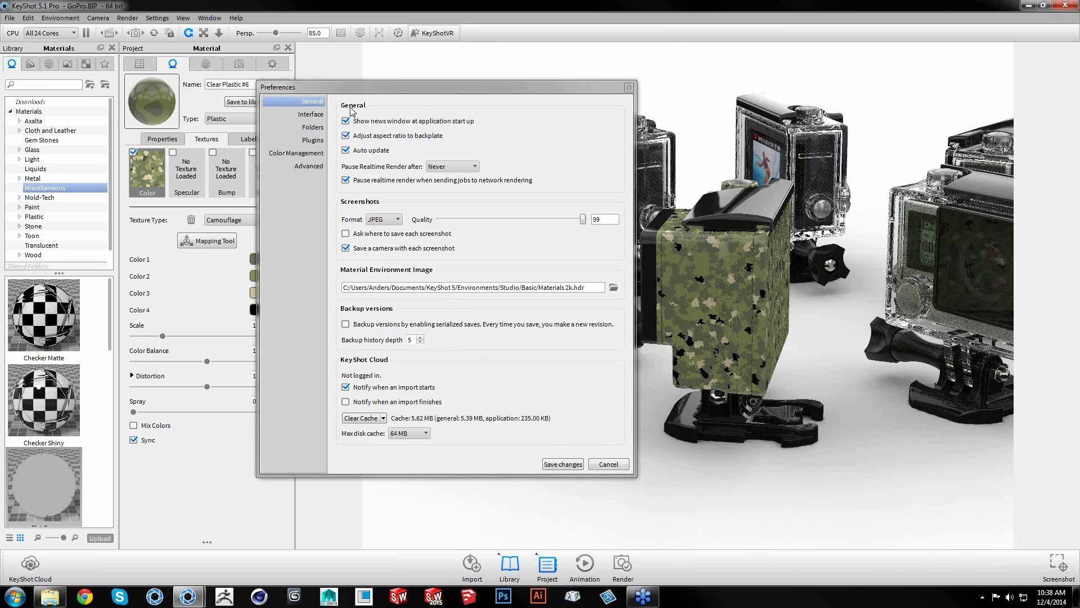
{"action": "left_click", "coordinate": [319, 115]}
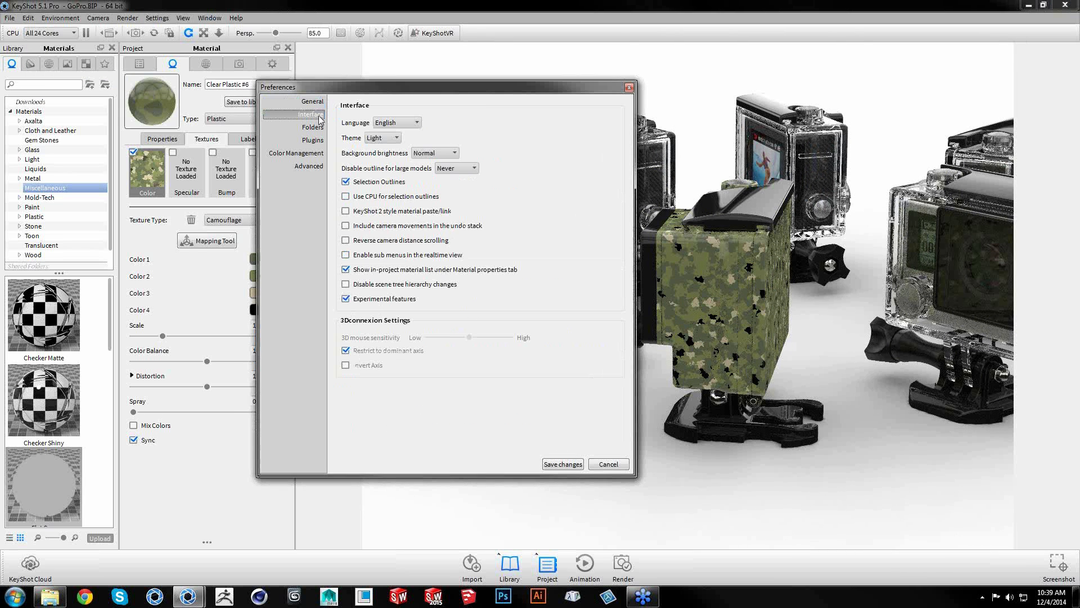
{"action": "left_click", "coordinate": [317, 107]}
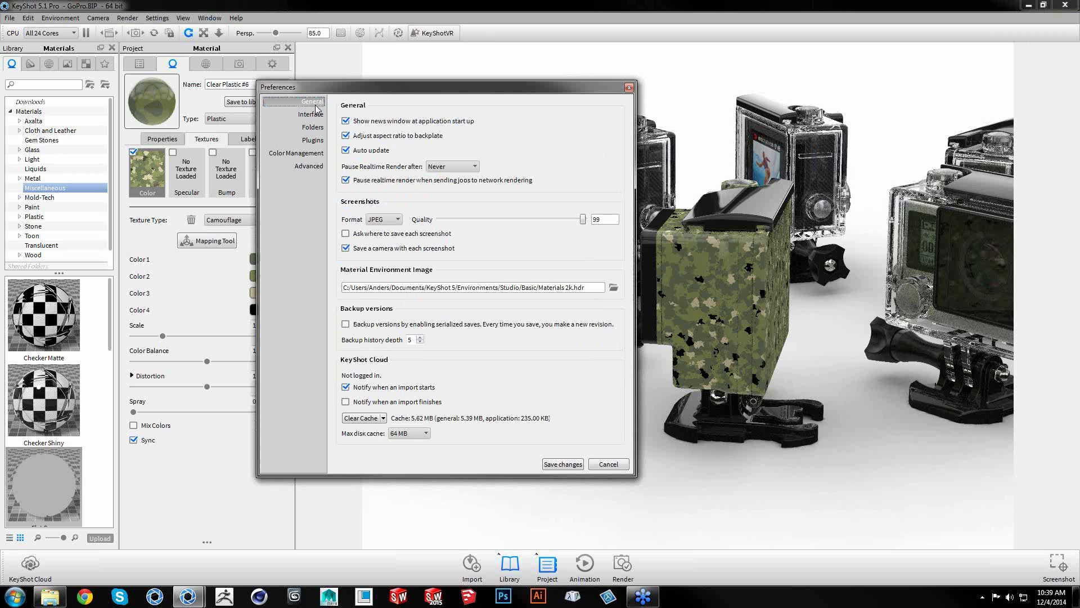
{"action": "left_click", "coordinate": [317, 115]}
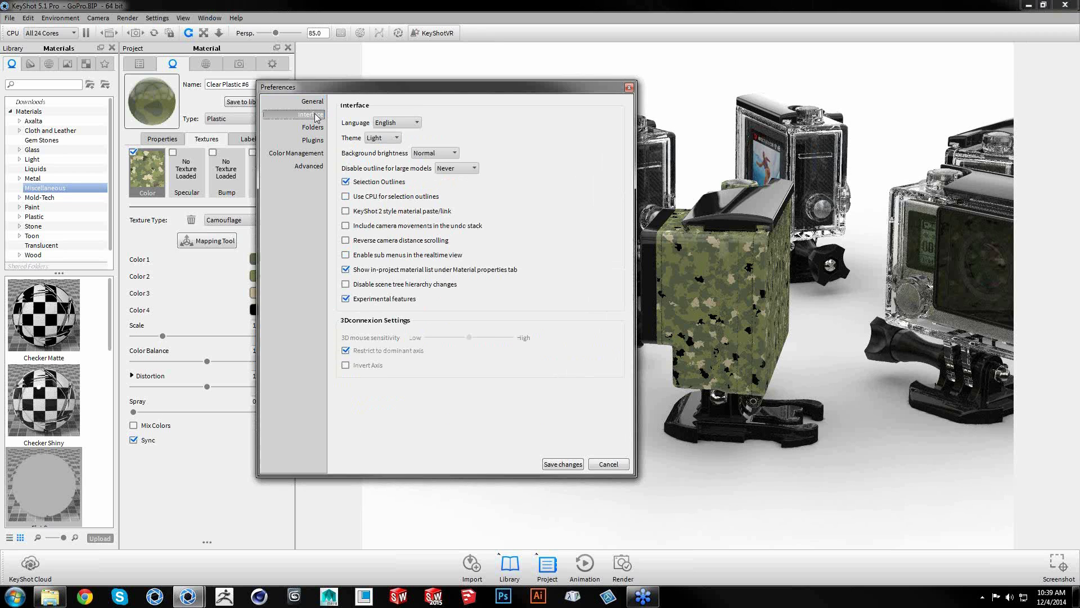
{"action": "left_click", "coordinate": [310, 166]}
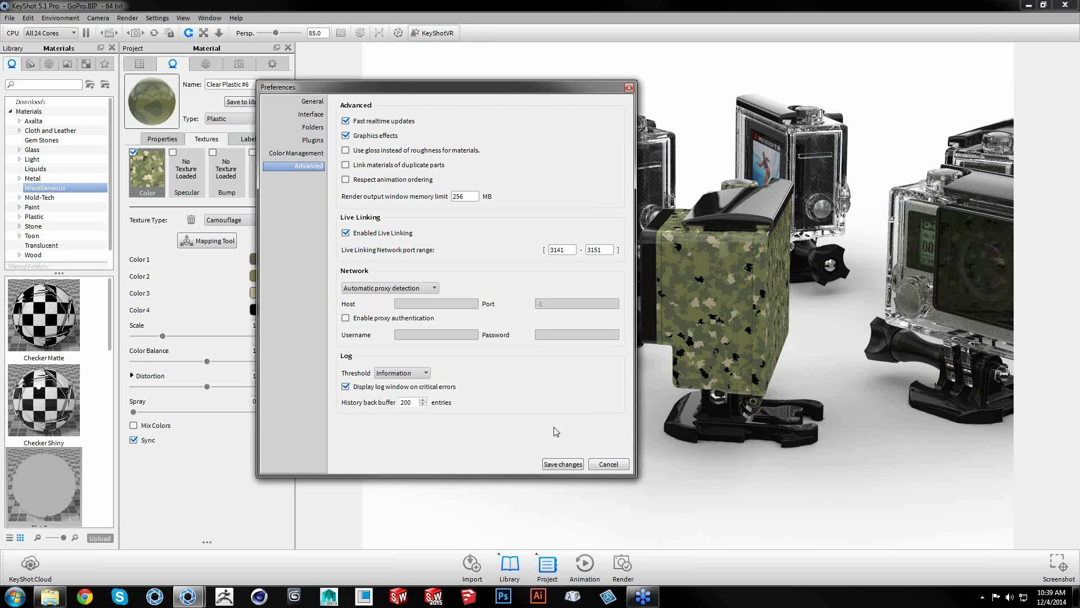
{"action": "left_click", "coordinate": [596, 466]}
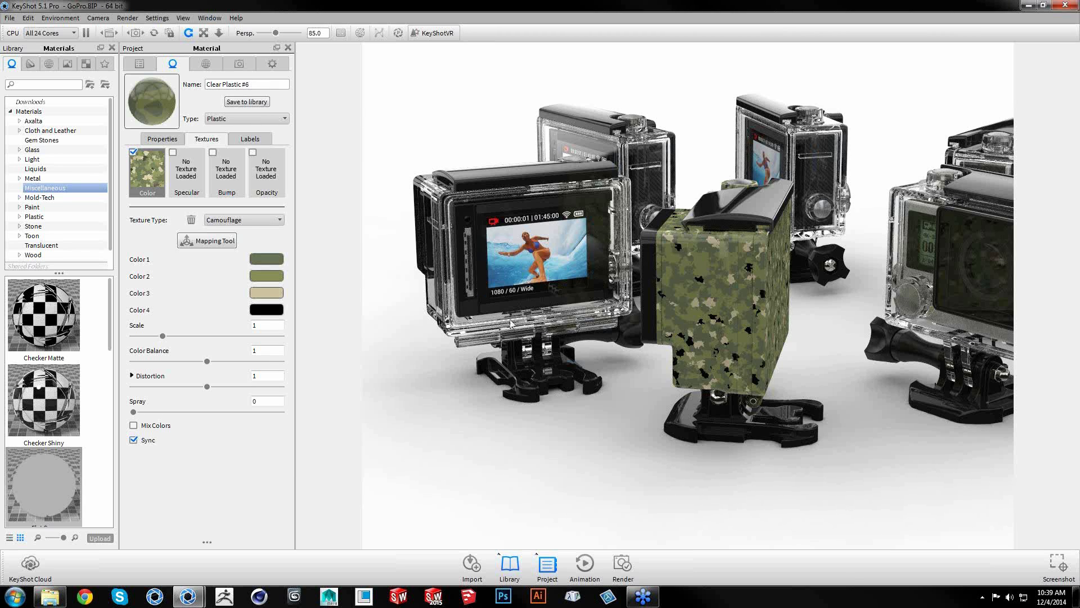
Assign the FED-STD-595 library's Aircraft Gray, Aircraft Green and Black Camouflage colors to the camouflage texture's Color 1, Color 2 and Color 3
{"action": "left_click_drag", "start_coordinate": [811, 282], "coordinate": [685, 292]}
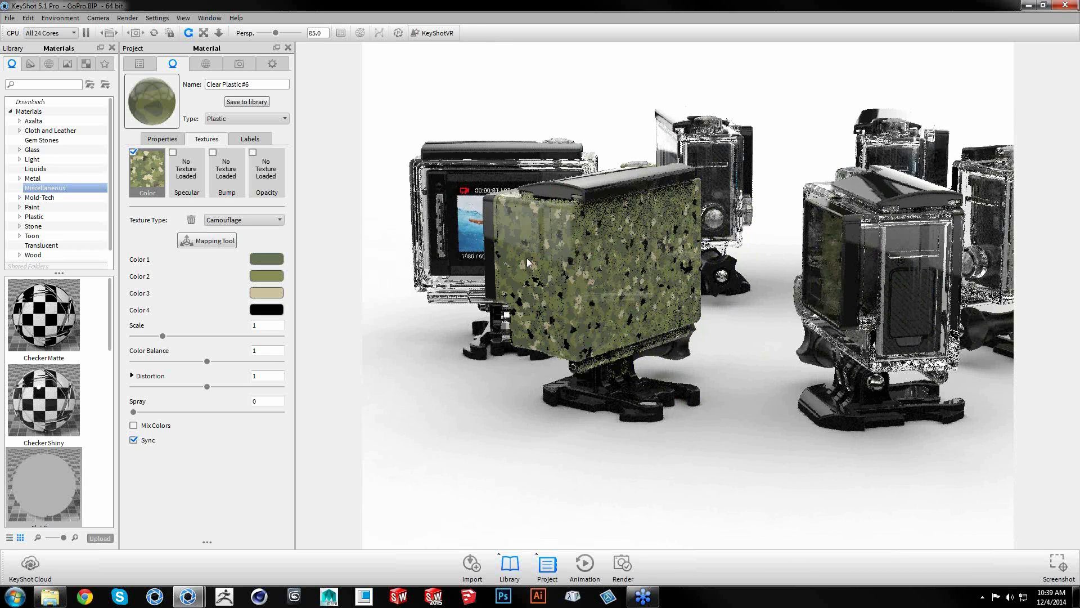
{"action": "scroll", "coordinate": [550, 263], "scroll_direction": "up", "scroll_amount": 3}
{"action": "scroll", "coordinate": [595, 262], "scroll_direction": "up", "scroll_amount": 2}
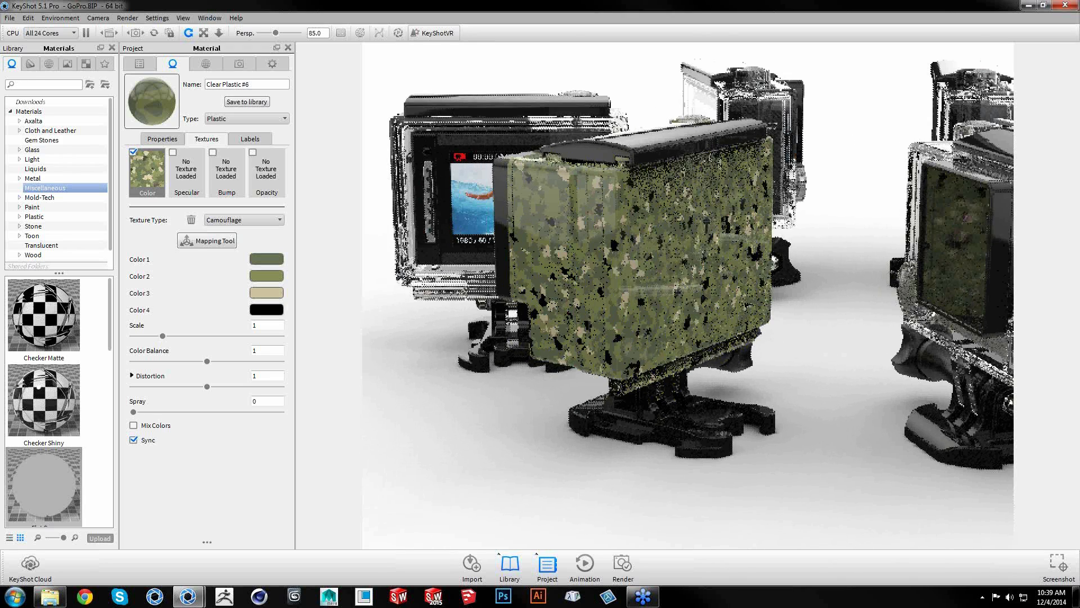
{"action": "left_click", "coordinate": [30, 64]}
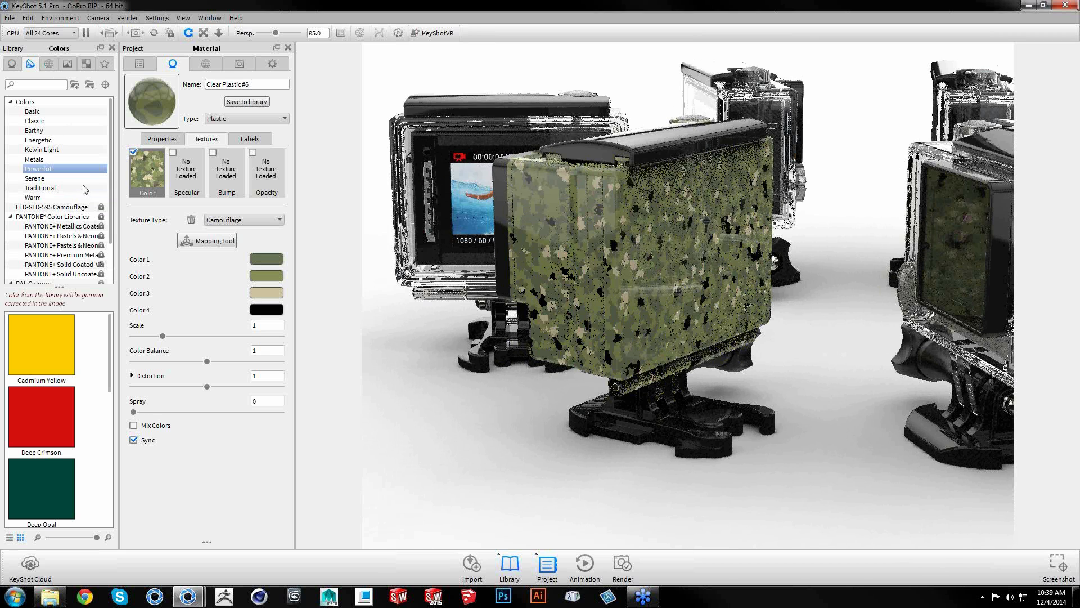
{"action": "left_click", "coordinate": [75, 209]}
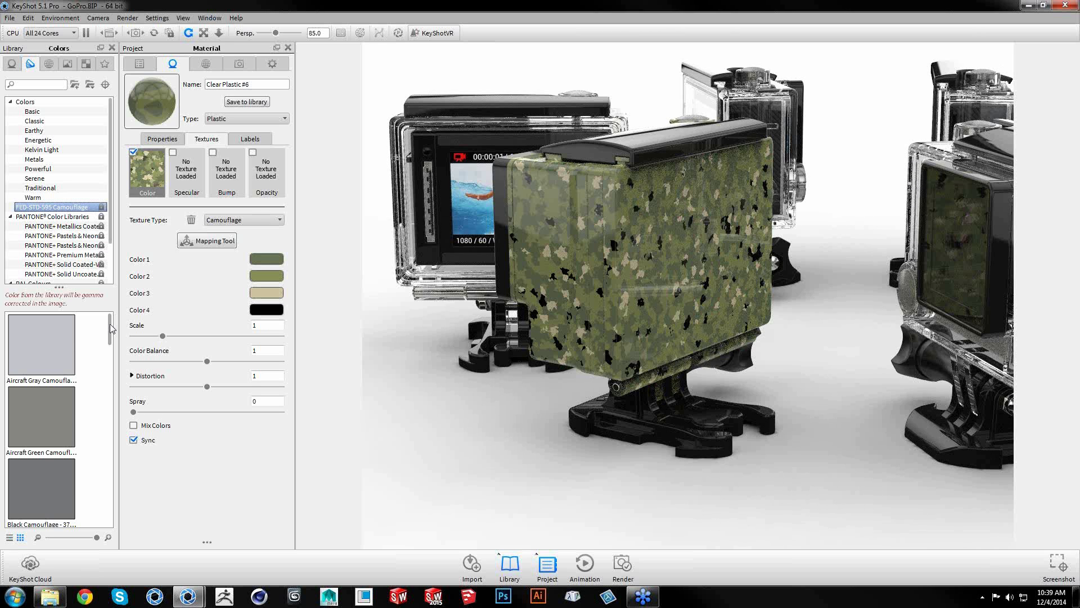
{"action": "mouse_move", "coordinate": [110, 324]}
{"action": "left_mouse_down"}
{"action": "mouse_move", "coordinate": [112, 338]}
{"action": "mouse_move", "coordinate": [115, 322]}
{"action": "left_mouse_up"}
{"action": "left_click_drag", "start_coordinate": [48, 354], "coordinate": [262, 262]}
{"action": "left_click_drag", "start_coordinate": [51, 431], "coordinate": [265, 276]}
{"action": "left_click_drag", "start_coordinate": [45, 485], "coordinate": [264, 293]}
{"action": "scroll", "coordinate": [93, 423], "scroll_direction": "down", "scroll_amount": 5}
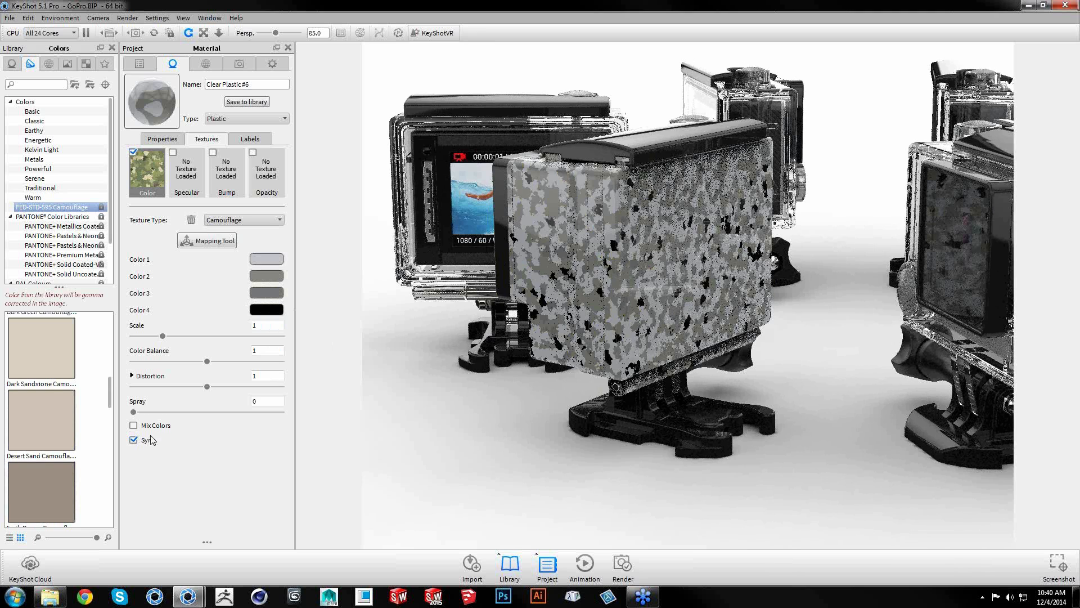
Edit the clear housing material of the camera beside the camouflaged one and change its type to Diffuse
{"action": "left_click_drag", "start_coordinate": [410, 336], "coordinate": [612, 298]}
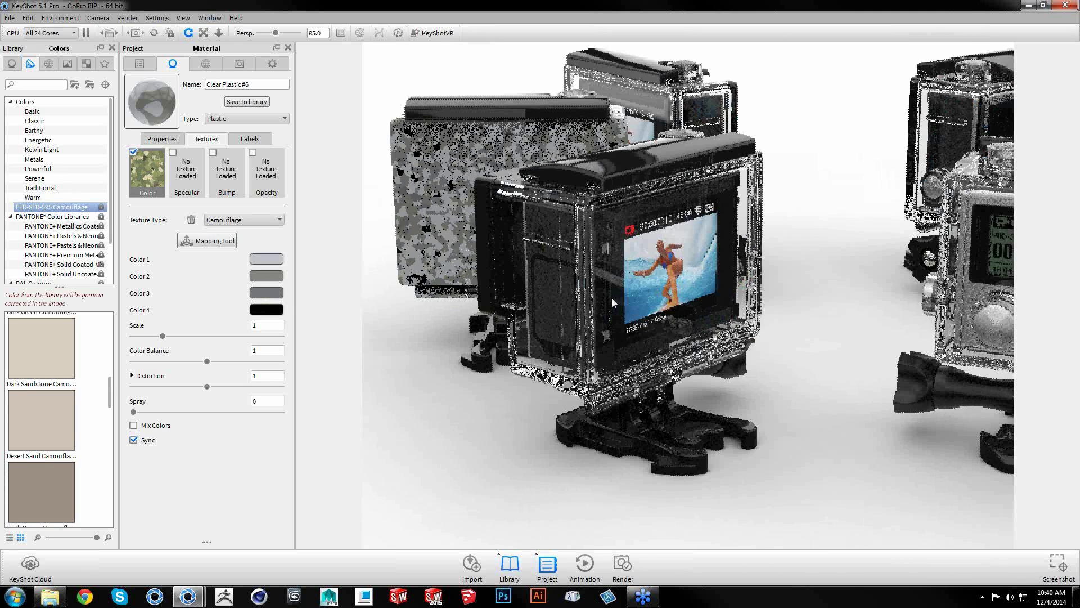
{"action": "double_click", "coordinate": [617, 288]}
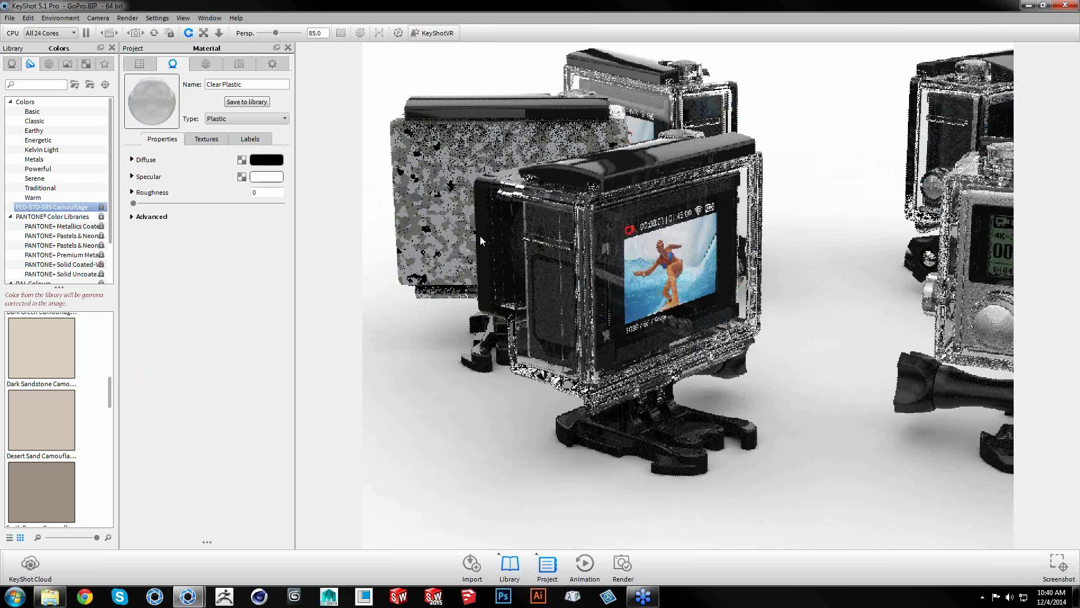
{"action": "left_click", "coordinate": [198, 144]}
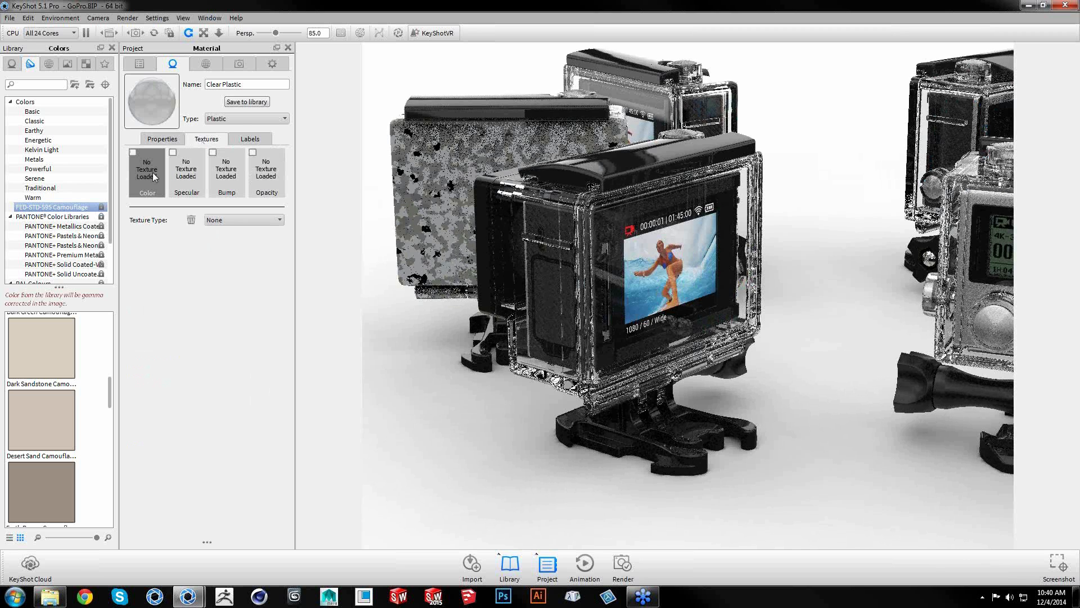
{"action": "left_click", "coordinate": [240, 119]}
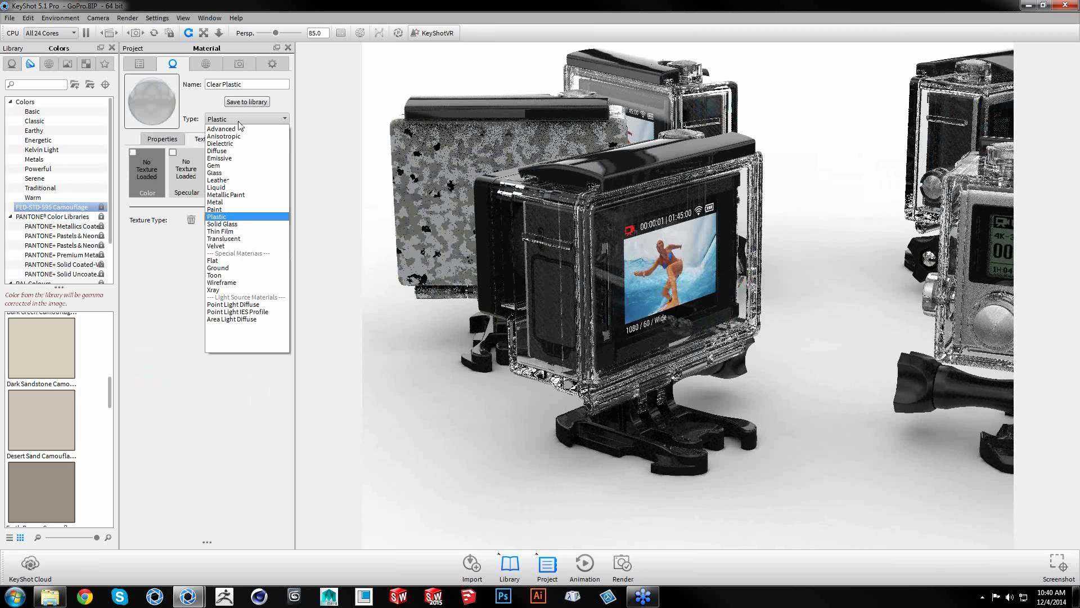
{"action": "left_click", "coordinate": [346, 186]}
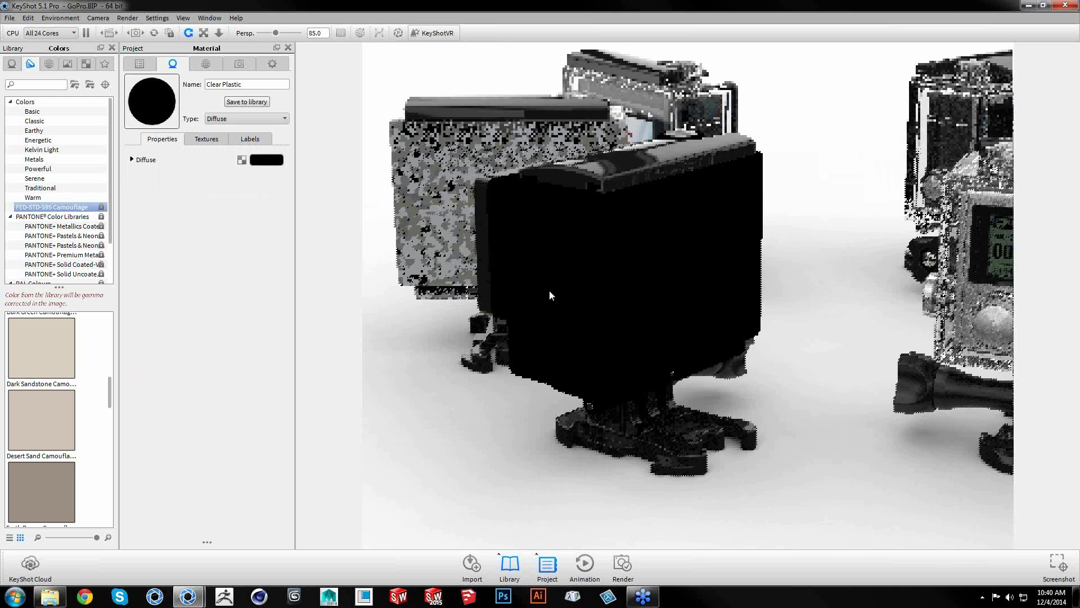
Apply the Wood (Advanced) procedural as the color texture of the diffuse camera housing
{"action": "left_click", "coordinate": [213, 140]}
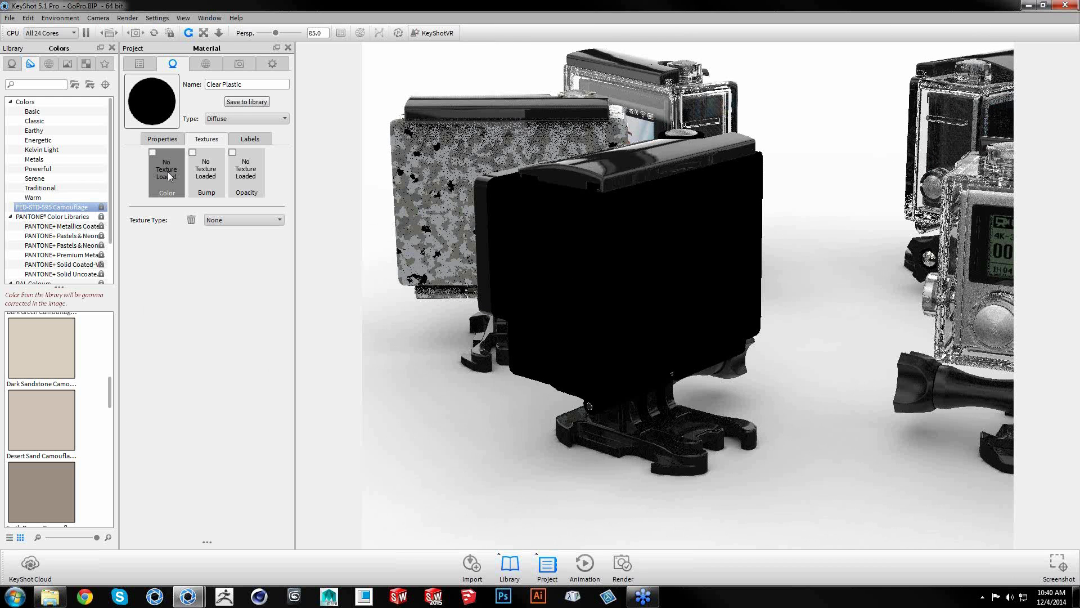
{"action": "left_click", "coordinate": [225, 219]}
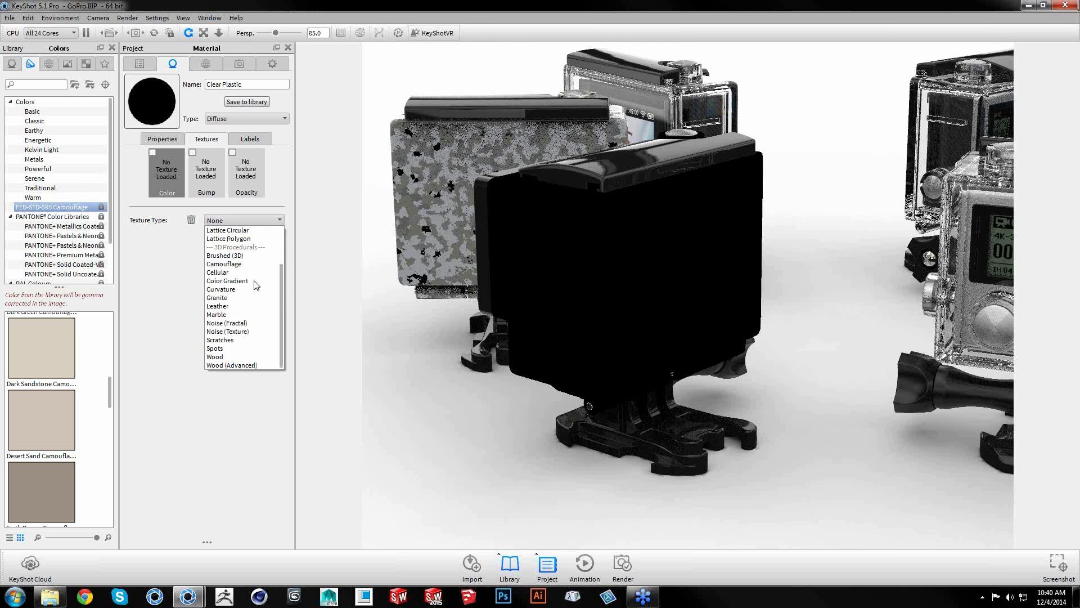
{"action": "left_click", "coordinate": [242, 365]}
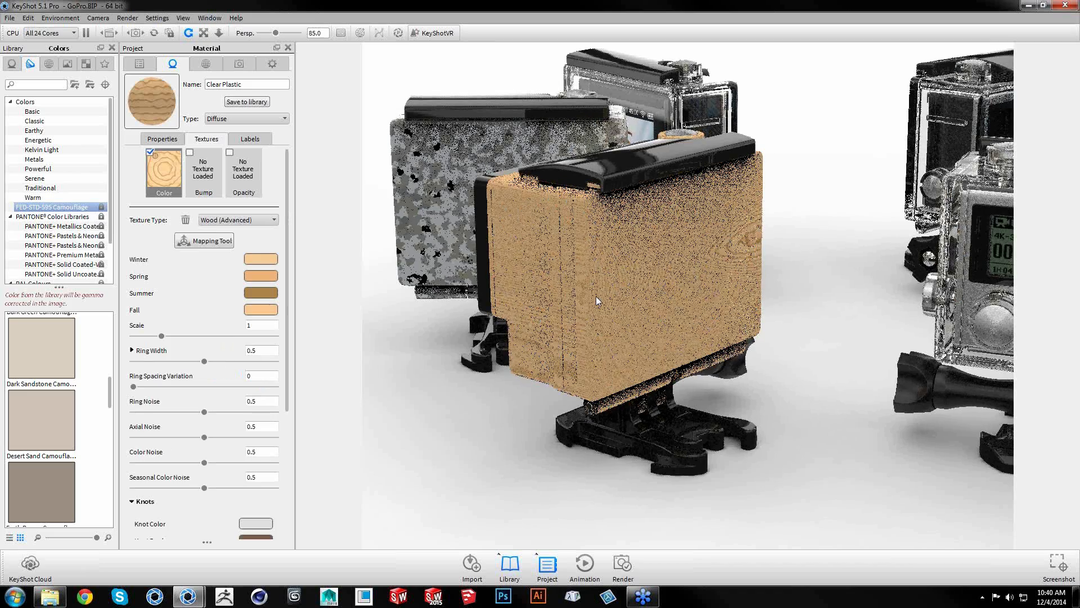
Set the knot density of the housing's wood texture to 1
{"action": "scroll", "coordinate": [657, 306], "scroll_direction": "up", "scroll_amount": 8}
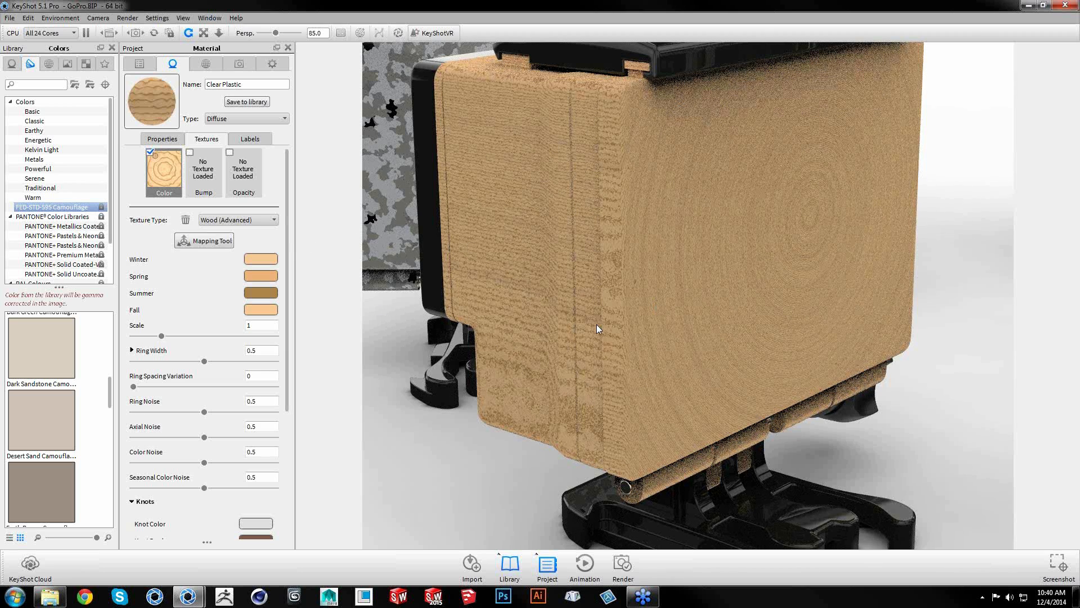
{"action": "left_click_drag", "start_coordinate": [287, 353], "coordinate": [288, 469]}
{"action": "left_click", "coordinate": [139, 309]}
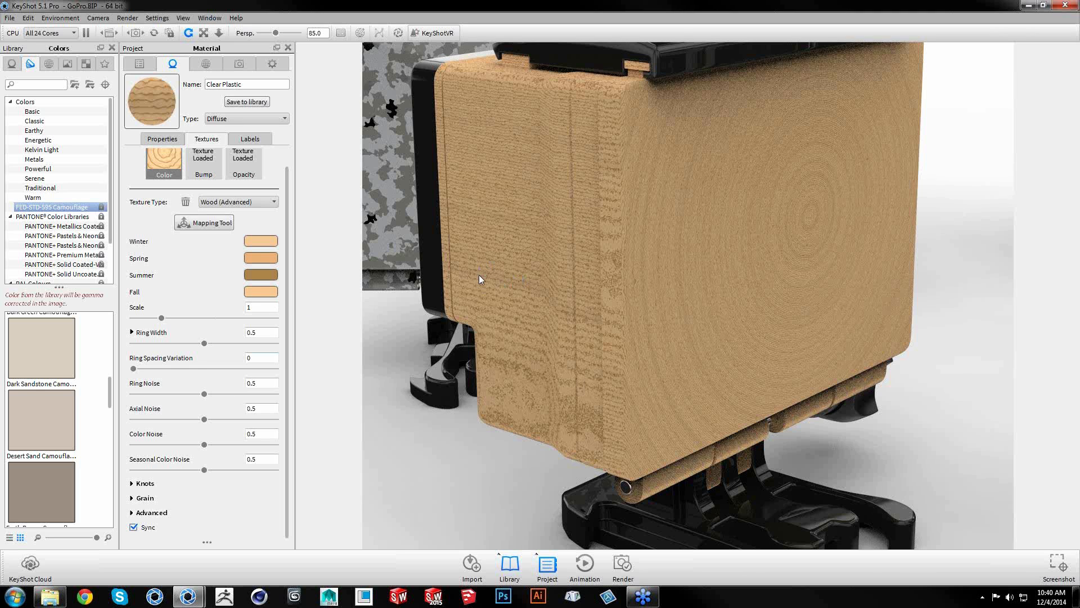
{"action": "left_click", "coordinate": [146, 484]}
{"action": "scroll", "coordinate": [219, 476], "scroll_direction": "down", "scroll_amount": 2}
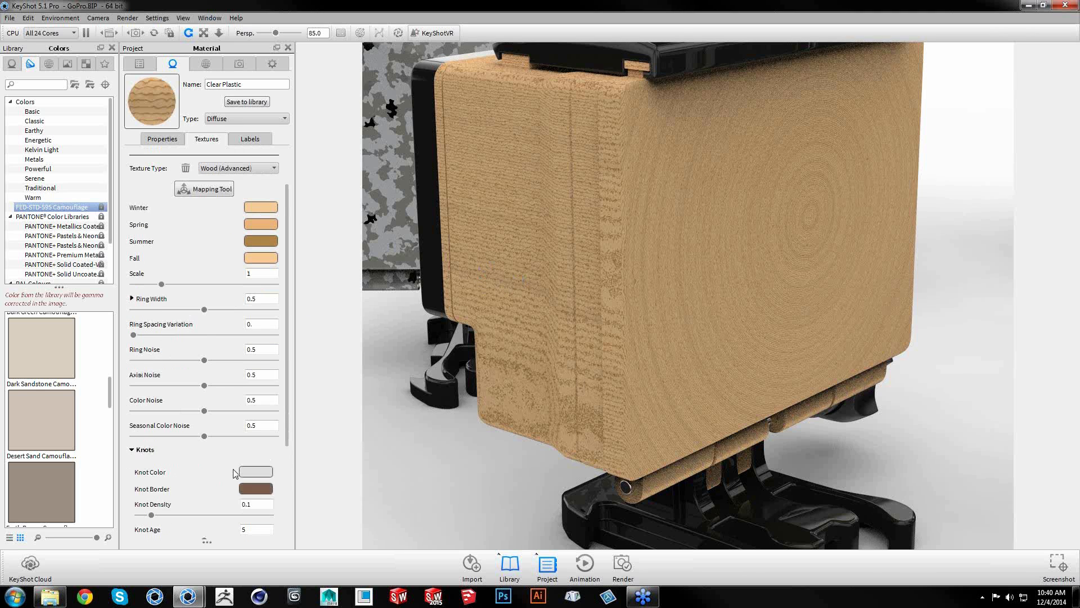
{"action": "scroll", "coordinate": [195, 485], "scroll_direction": "down", "scroll_amount": 1}
{"action": "left_click_drag", "start_coordinate": [152, 448], "coordinate": [289, 445]}
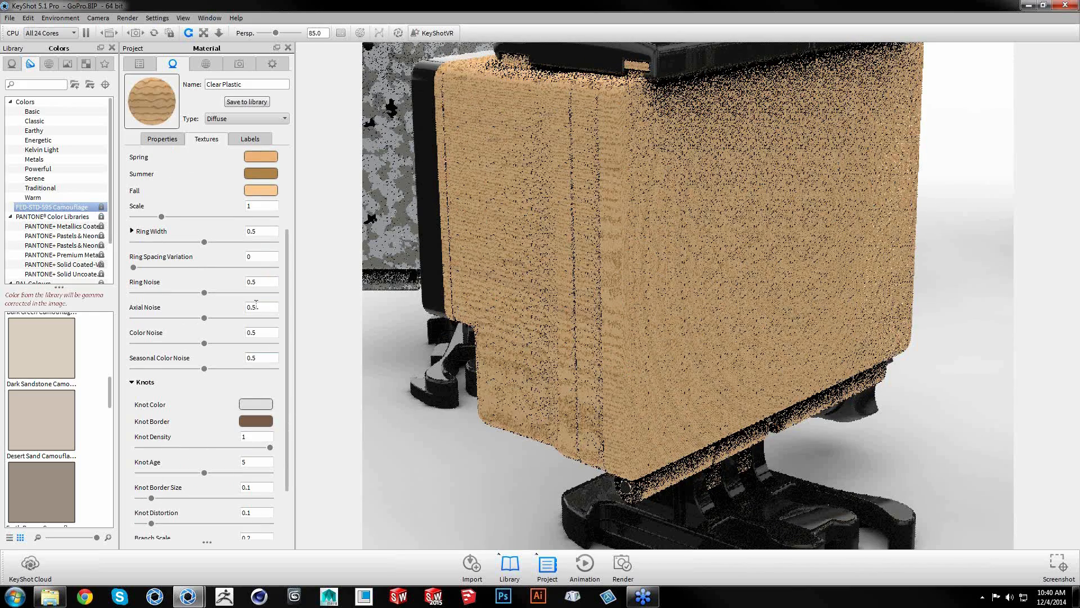
Set the scale of the housing's Wood (Advanced) texture to 10
{"action": "left_click_drag", "start_coordinate": [286, 249], "coordinate": [287, 224]}
{"action": "double_click", "coordinate": [255, 245]}
{"action": "type", "text": "10"}
{"action": "key", "text": "Return"}
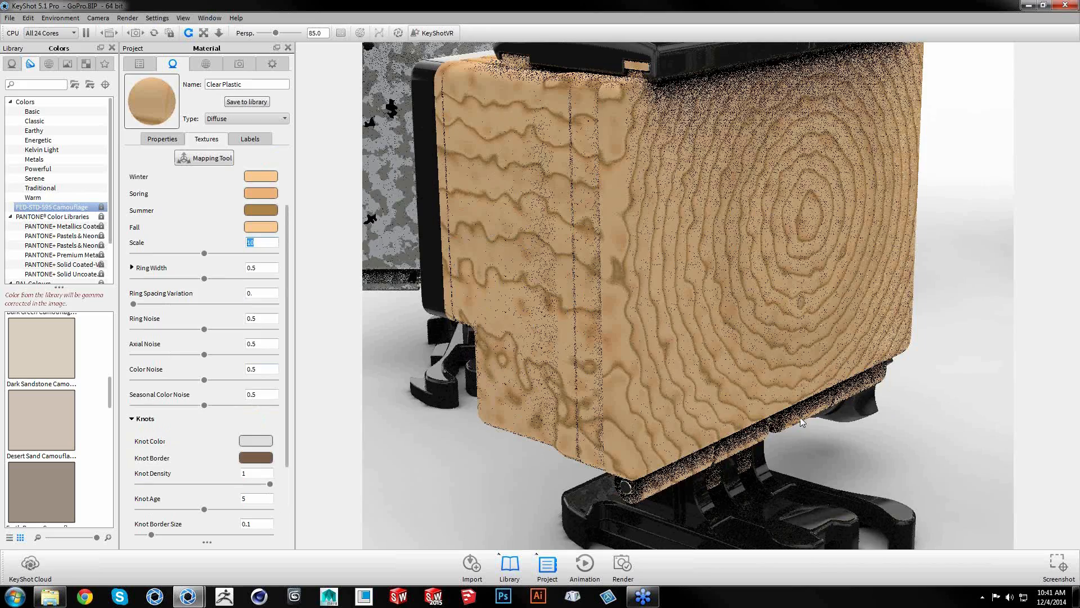
Examine the wood rings and knots on the camera housing close up, from other angles and from farther away
{"action": "left_click_drag", "start_coordinate": [821, 396], "coordinate": [711, 342]}
{"action": "scroll", "coordinate": [683, 331], "scroll_direction": "down", "scroll_amount": 3}
{"action": "scroll", "coordinate": [708, 349], "scroll_direction": "up", "scroll_amount": 5}
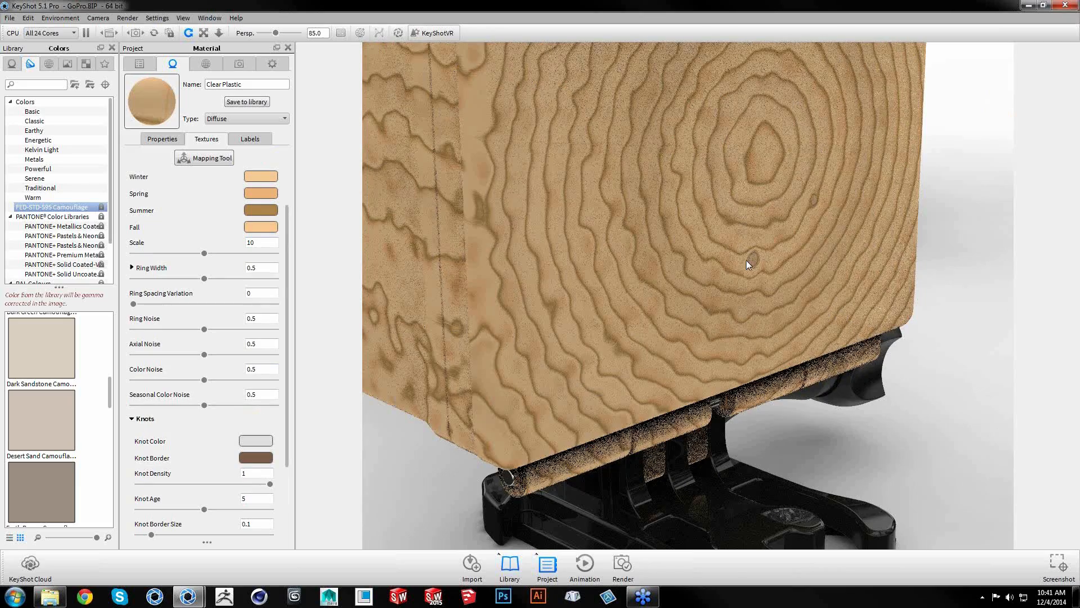
{"action": "left_click_drag", "start_coordinate": [546, 356], "coordinate": [514, 359]}
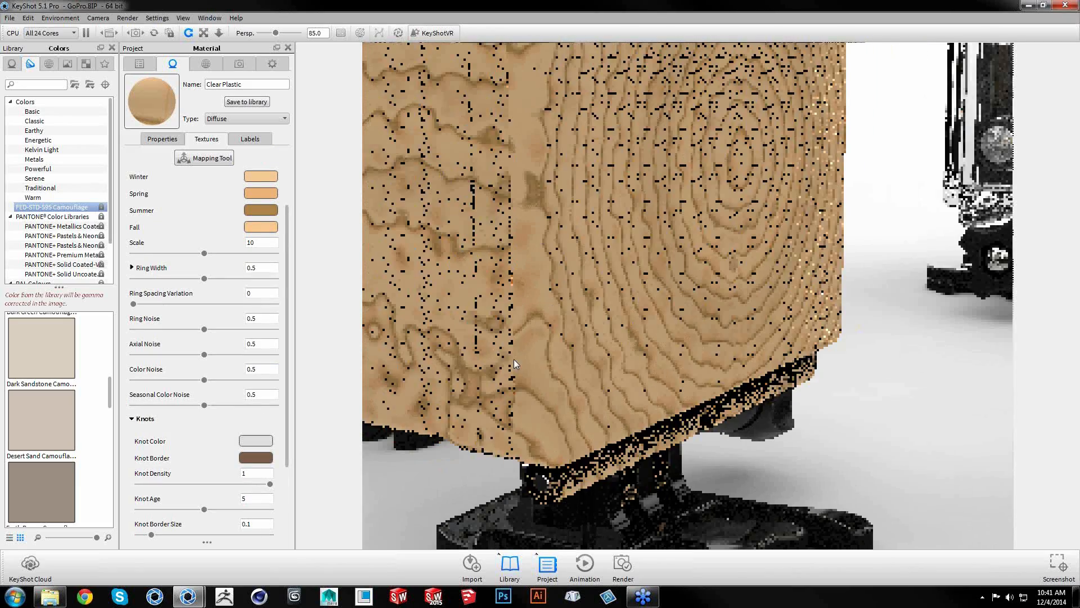
{"action": "middle_click_drag", "start_coordinate": [574, 356], "coordinate": [730, 349]}
{"action": "scroll", "coordinate": [722, 349], "scroll_direction": "up", "scroll_amount": 4}
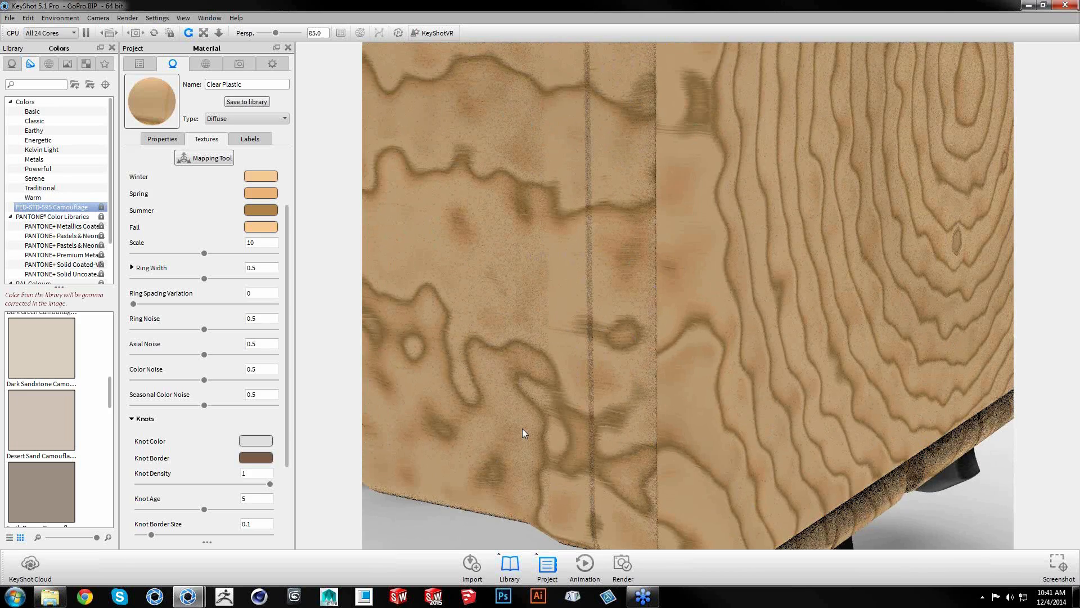
{"action": "scroll", "coordinate": [636, 451], "scroll_direction": "down", "scroll_amount": 5}
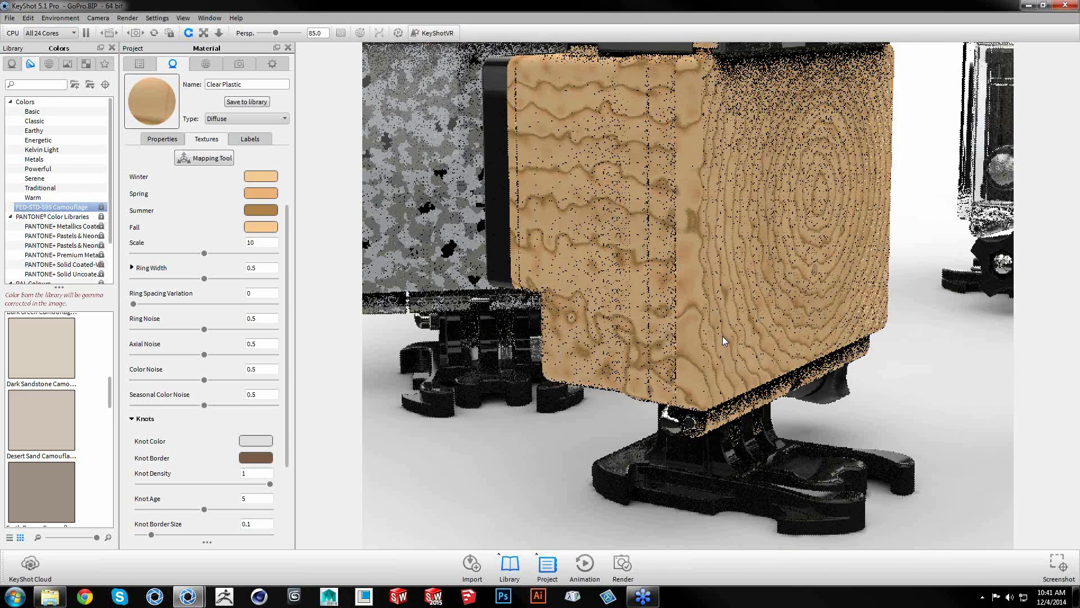
{"action": "left_click_drag", "start_coordinate": [722, 336], "coordinate": [732, 286]}
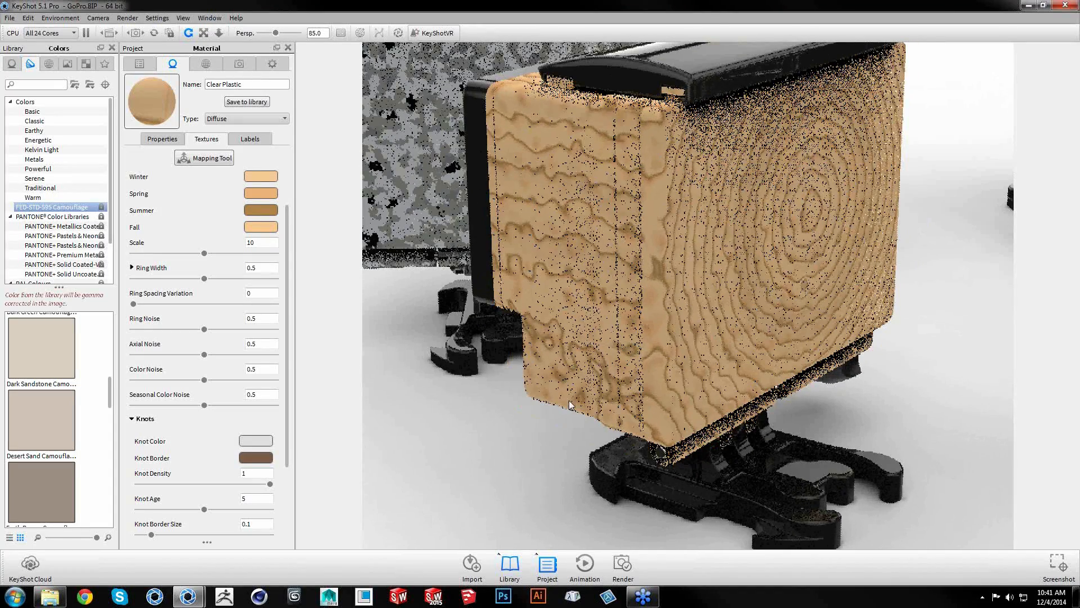
{"action": "left_click", "coordinate": [144, 419]}
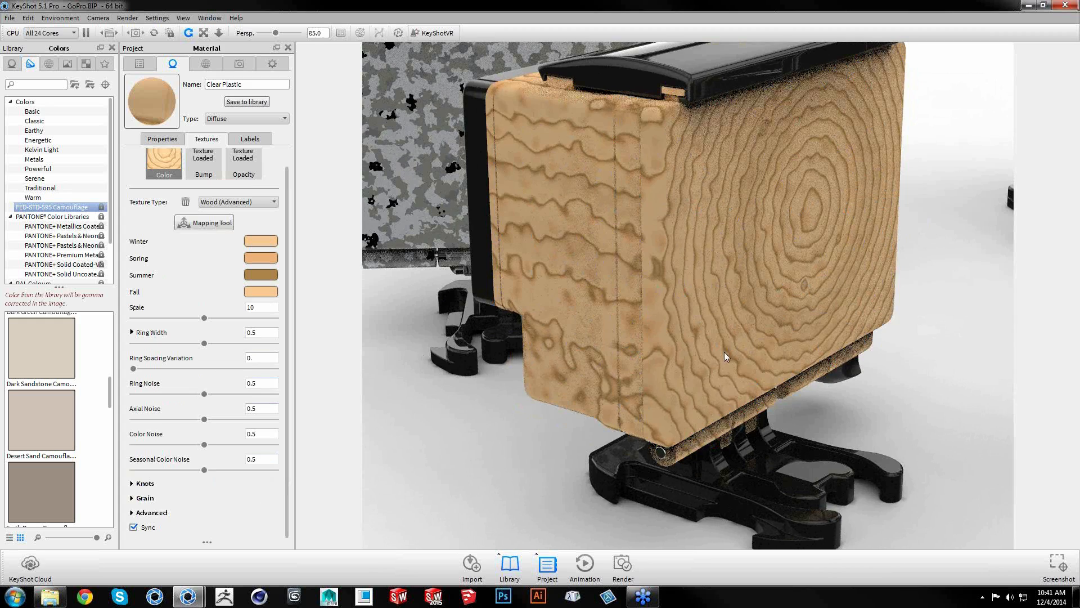
{"action": "scroll", "coordinate": [724, 353], "scroll_direction": "down", "scroll_amount": 5}
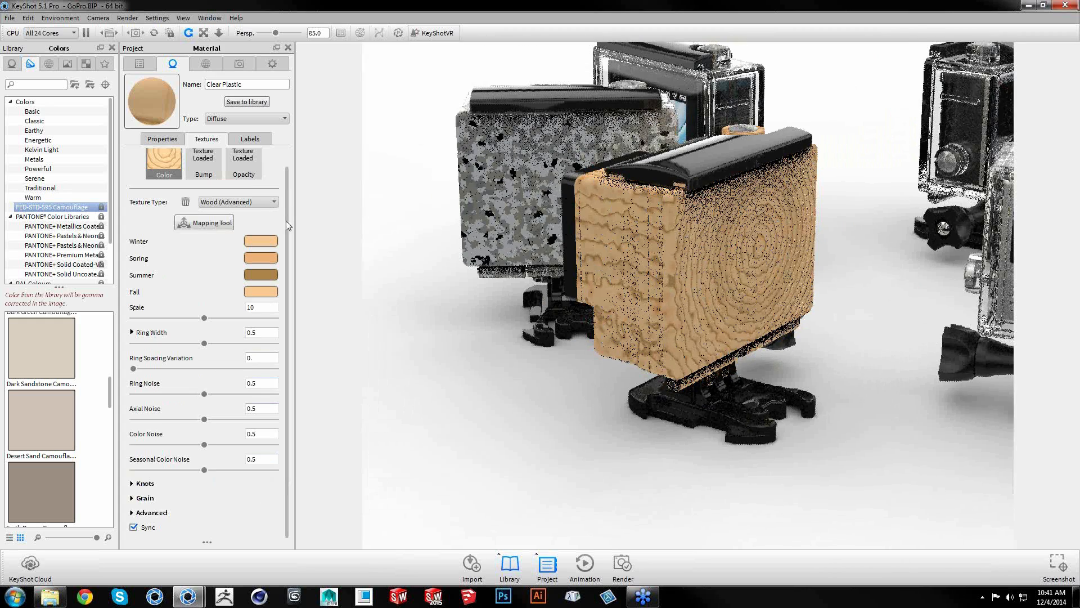
{"action": "left_click_drag", "start_coordinate": [531, 288], "coordinate": [689, 245]}
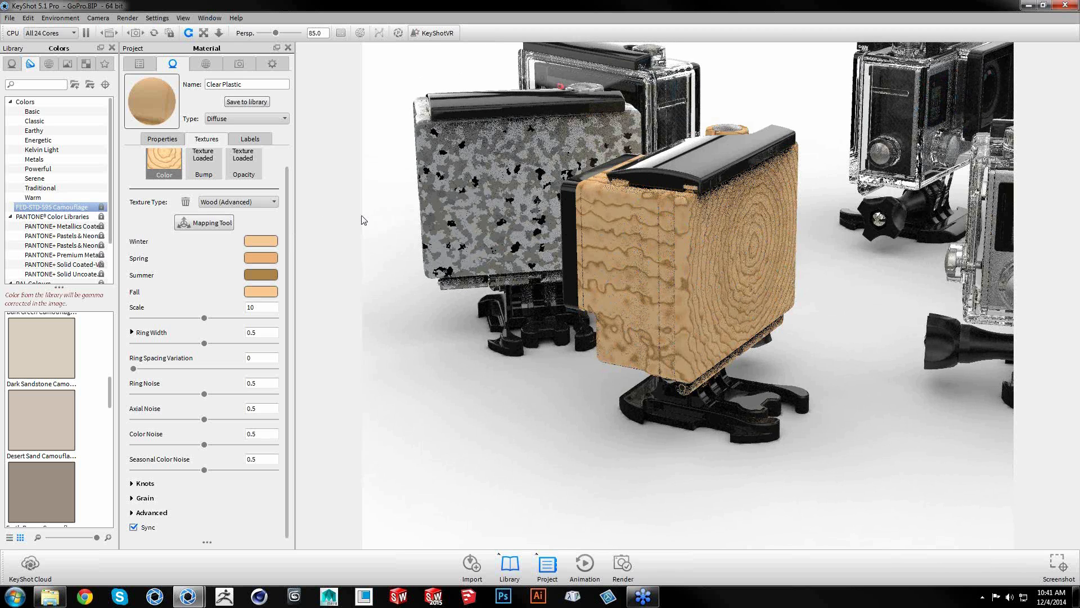
{"action": "left_click_drag", "start_coordinate": [805, 326], "coordinate": [698, 297]}
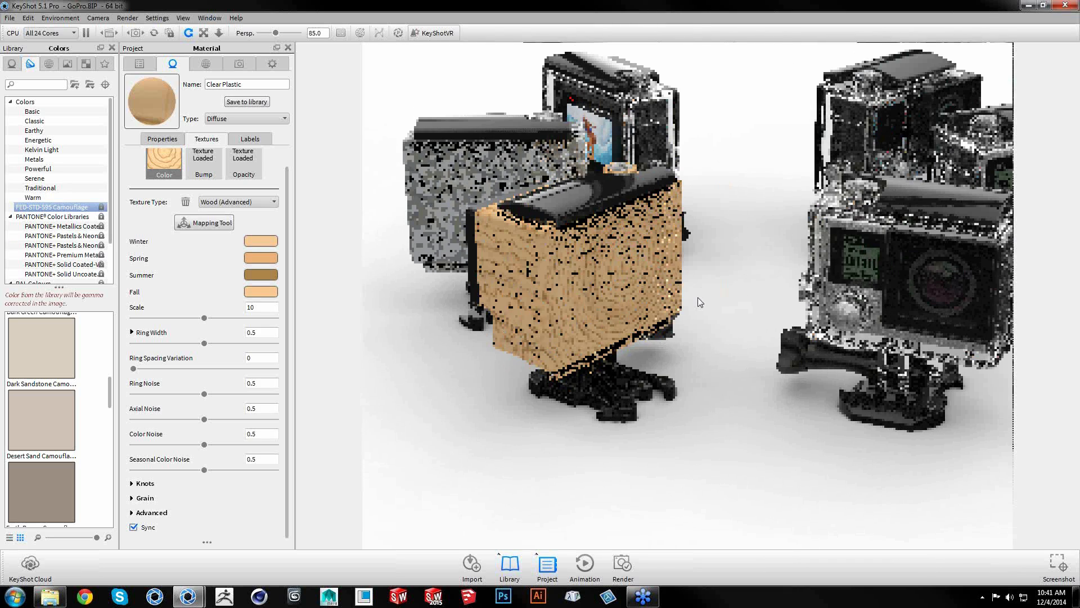
{"action": "scroll", "coordinate": [671, 314], "scroll_direction": "down", "scroll_amount": 1}
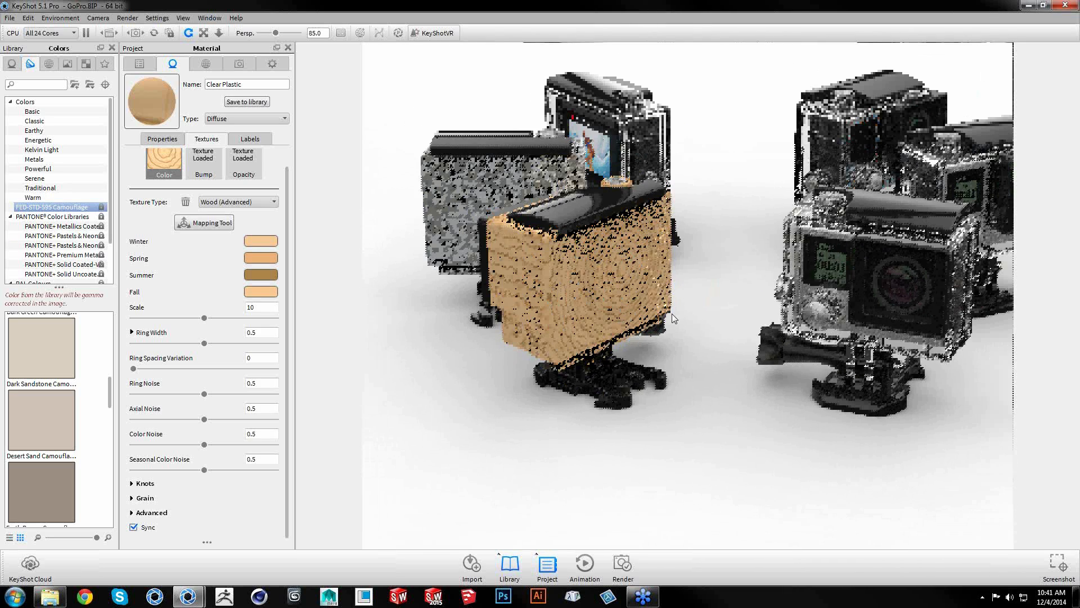
Open KeyShot Cloud, enlarge its view, browse the shared materials and view the details of Yellowstone Inka - 20904
{"action": "left_click", "coordinate": [31, 562]}
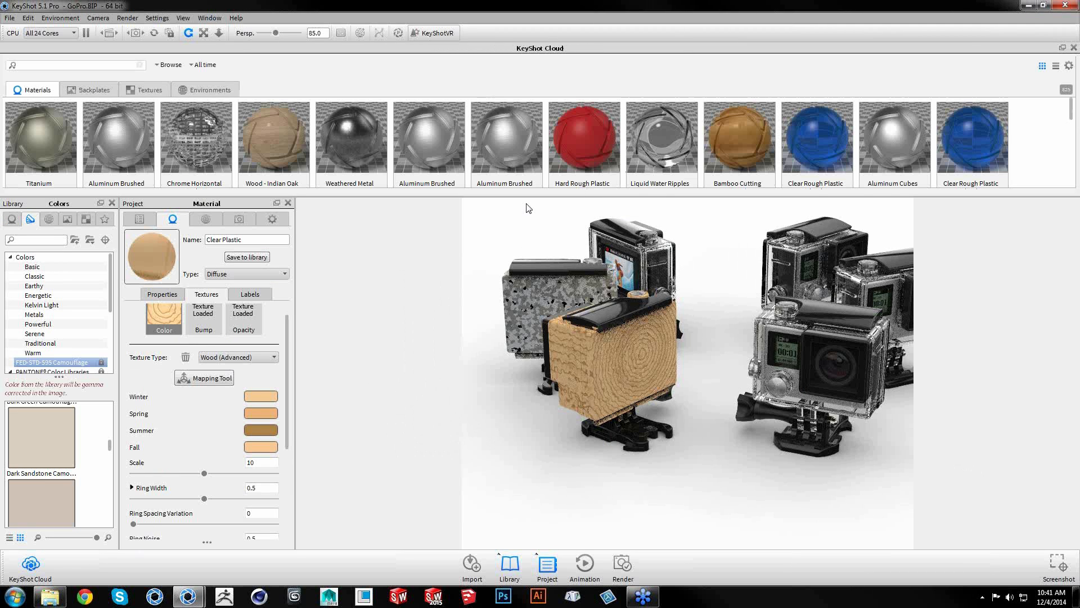
{"action": "left_click_drag", "start_coordinate": [526, 196], "coordinate": [509, 329]}
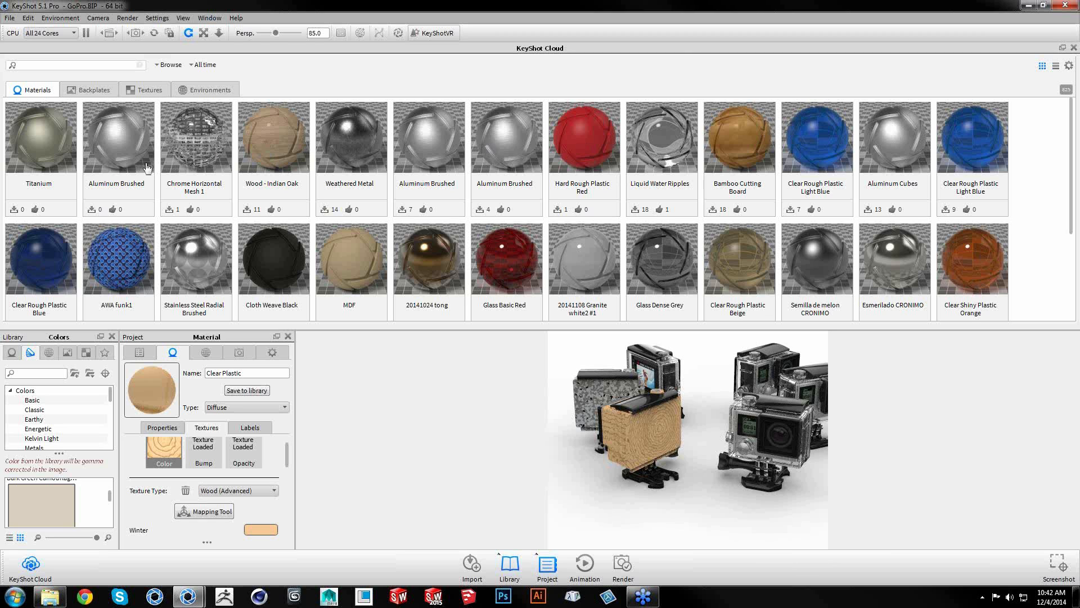
{"action": "scroll", "coordinate": [748, 195], "scroll_direction": "down", "scroll_amount": 1}
{"action": "scroll", "coordinate": [748, 195], "scroll_direction": "down", "scroll_amount": 2}
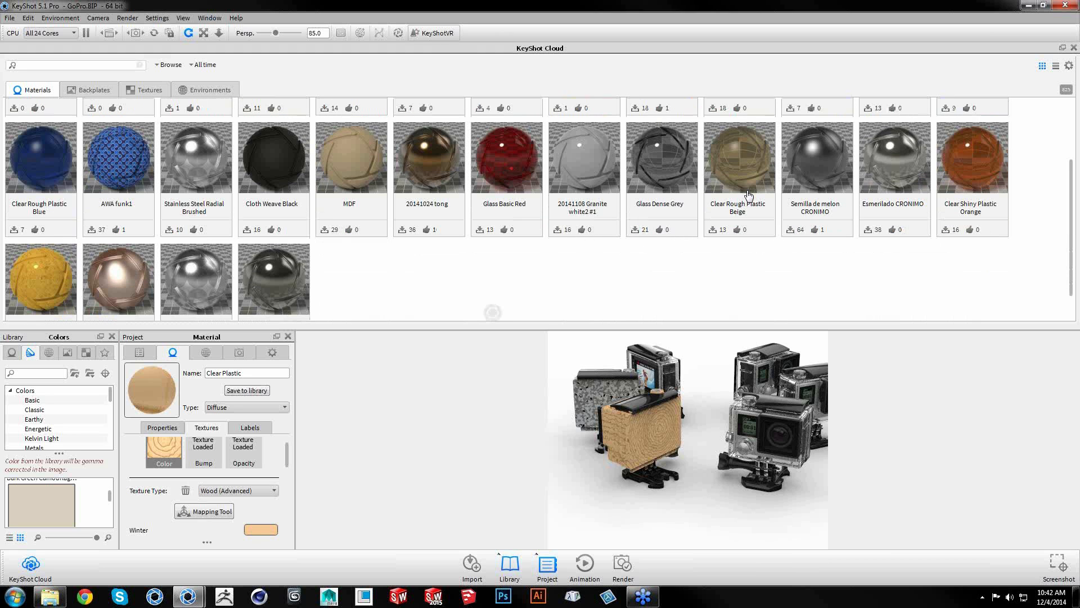
{"action": "scroll", "coordinate": [704, 196], "scroll_direction": "down", "scroll_amount": 4}
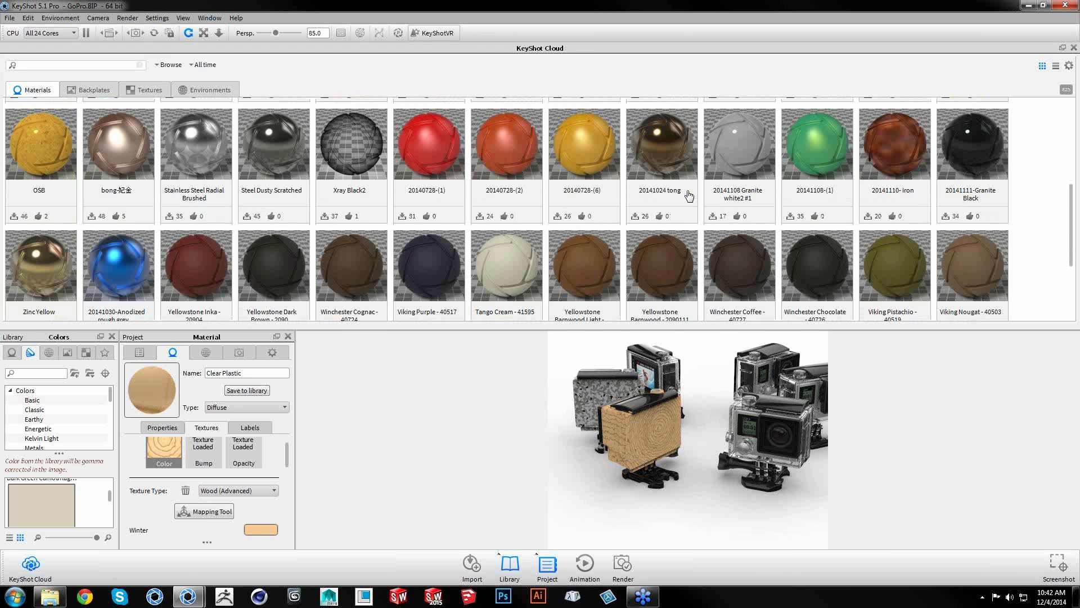
{"action": "scroll", "coordinate": [689, 195], "scroll_direction": "down", "scroll_amount": 1}
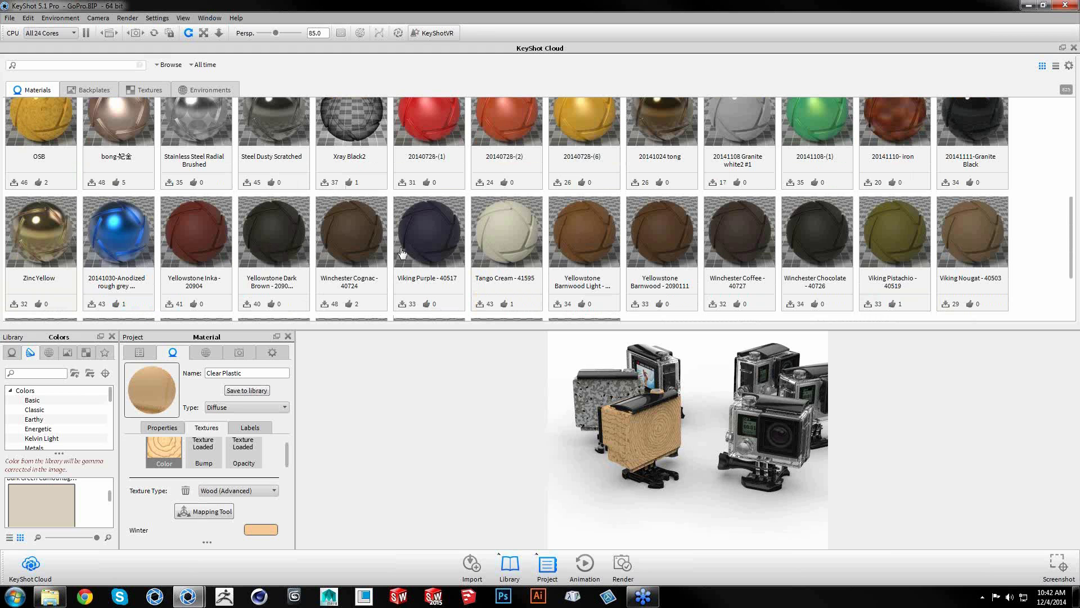
{"action": "left_click", "coordinate": [214, 243]}
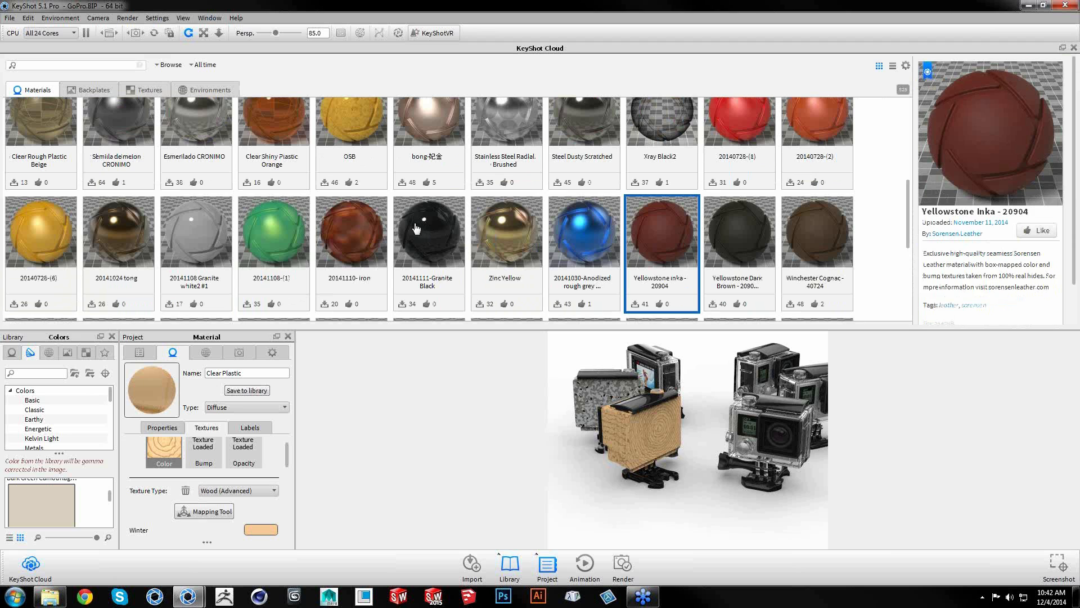
{"action": "scroll", "coordinate": [671, 245], "scroll_direction": "down", "scroll_amount": 1}
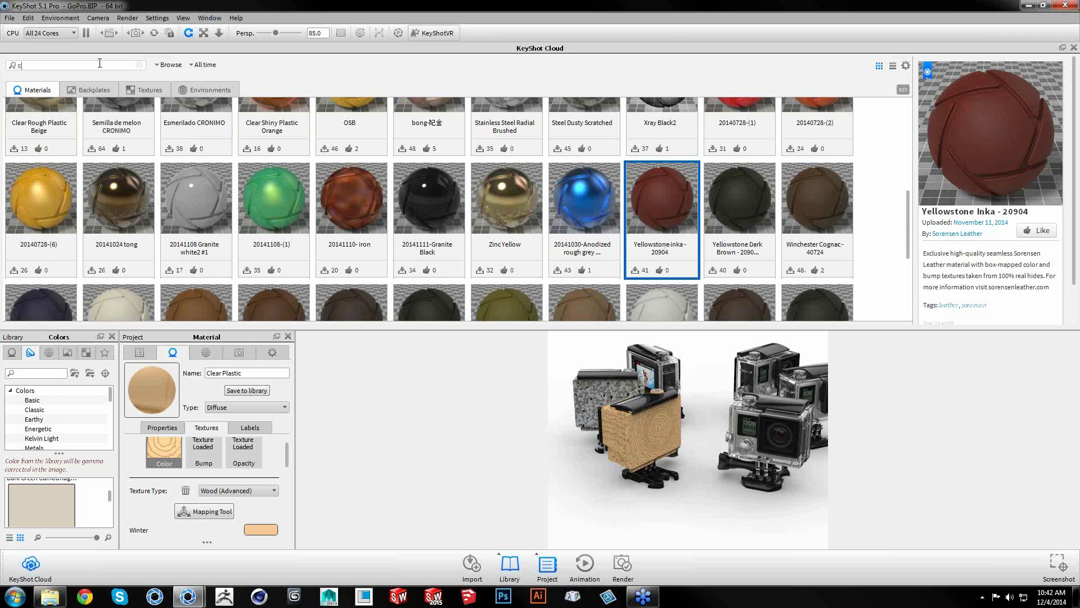
Search the cloud materials for "sorensen" and download the Tango Sand - 41582 leather
{"action": "type", "text": "orens"}
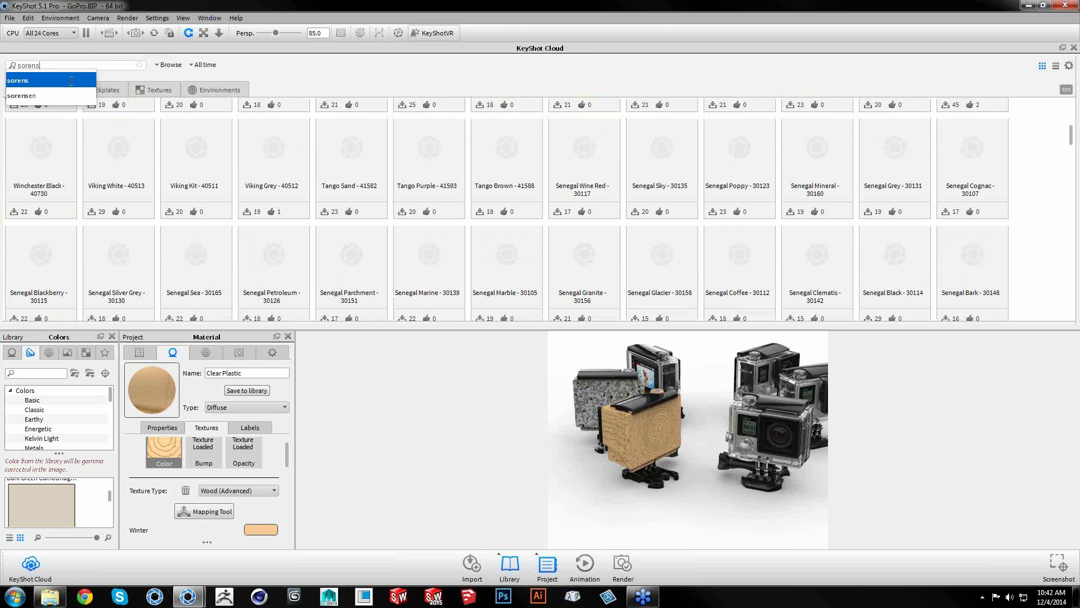
{"action": "type", "text": "en"}
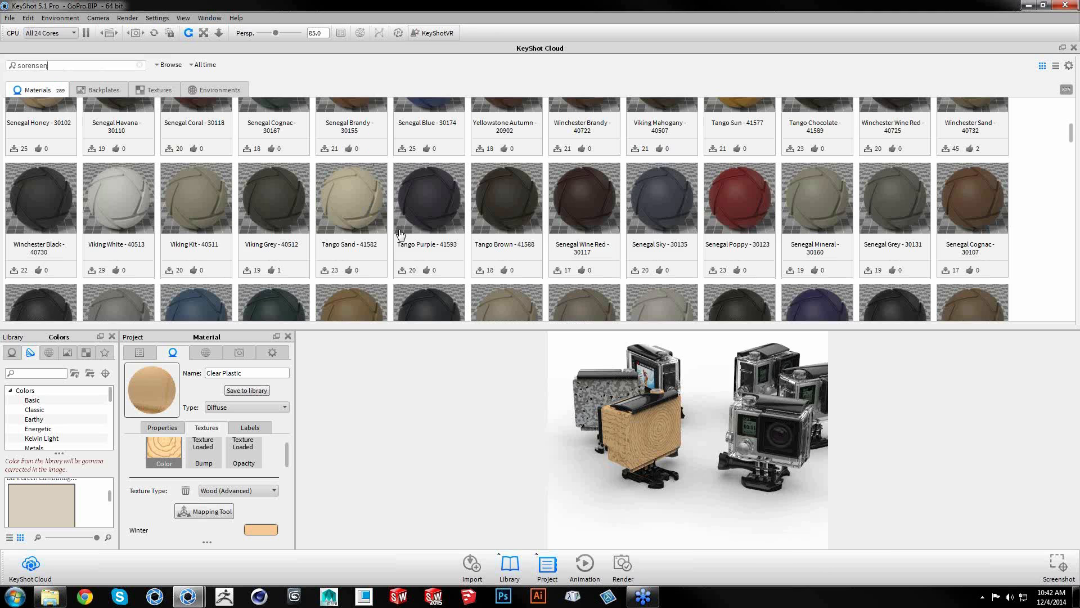
{"action": "left_click", "coordinate": [354, 211]}
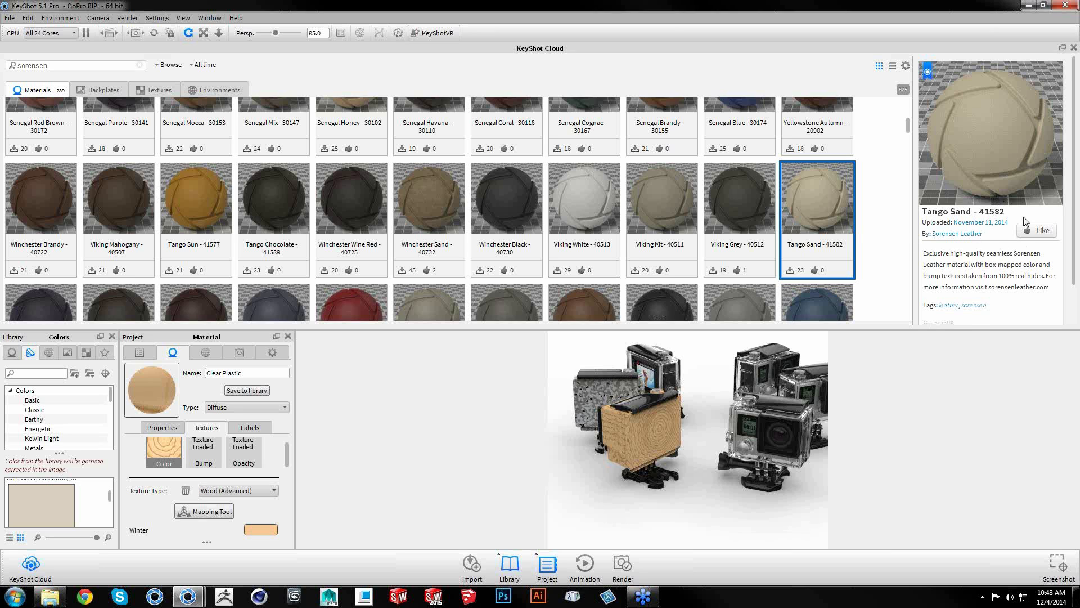
{"action": "scroll", "coordinate": [1024, 221], "scroll_direction": "down", "scroll_amount": 2}
{"action": "left_click", "coordinate": [951, 308]}
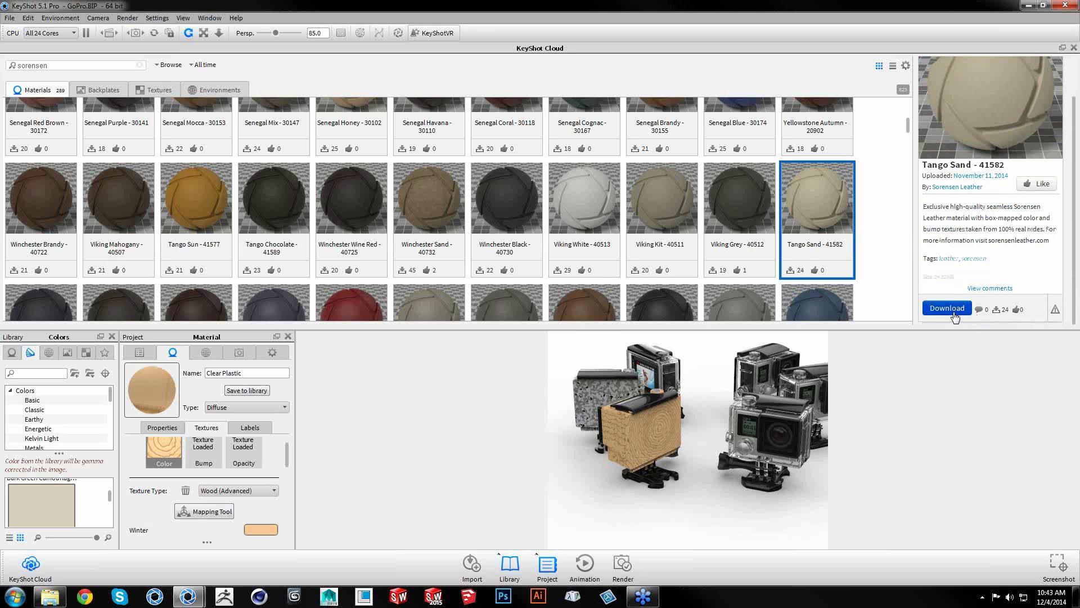
{"action": "left_click", "coordinate": [539, 316]}
Select the Yellowstone Autumn - 20902, Senegal Blue - 30174 and Senegal Brandy - 30155 materials together and bring up the options for adding them
{"action": "scroll", "coordinate": [813, 208], "scroll_direction": "up", "scroll_amount": 2}
{"action": "left_click", "coordinate": [806, 145]}
{"action": "left_click", "coordinate": [749, 145], "text": "ctrl"}
{"action": "left_click", "coordinate": [674, 151], "text": "ctrl"}
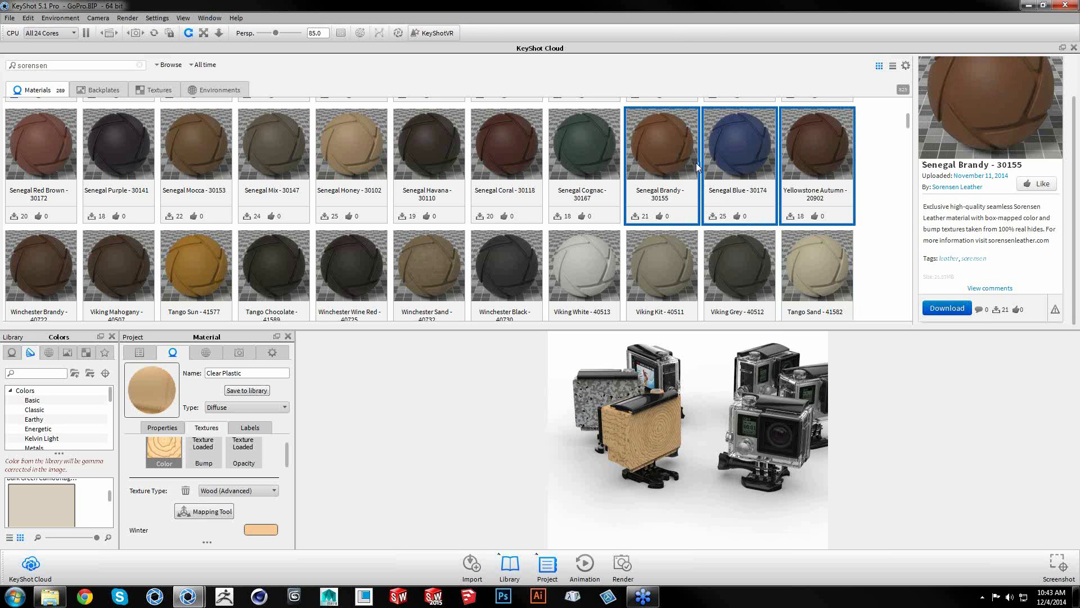
{"action": "right_click", "coordinate": [651, 164]}
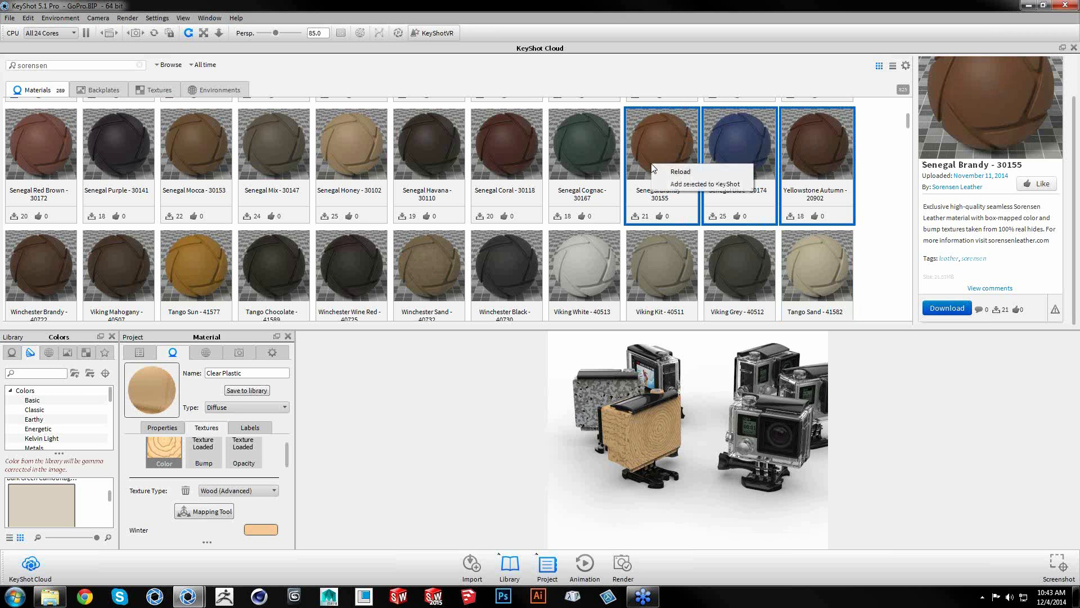
{"action": "right_click", "coordinate": [654, 153]}
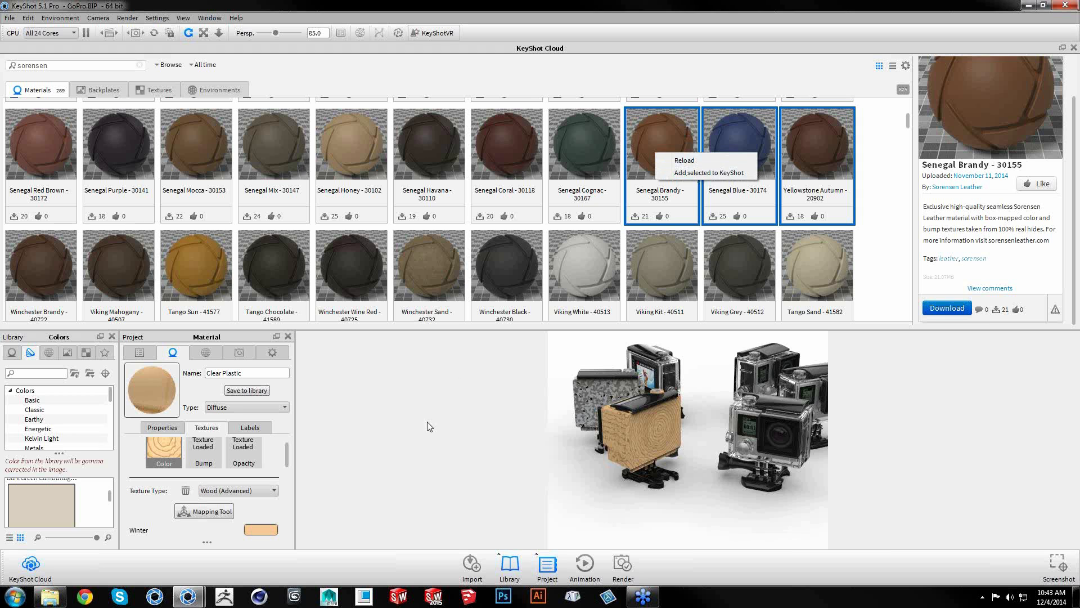
{"action": "left_click", "coordinate": [450, 268]}
{"action": "left_click", "coordinate": [451, 268]}
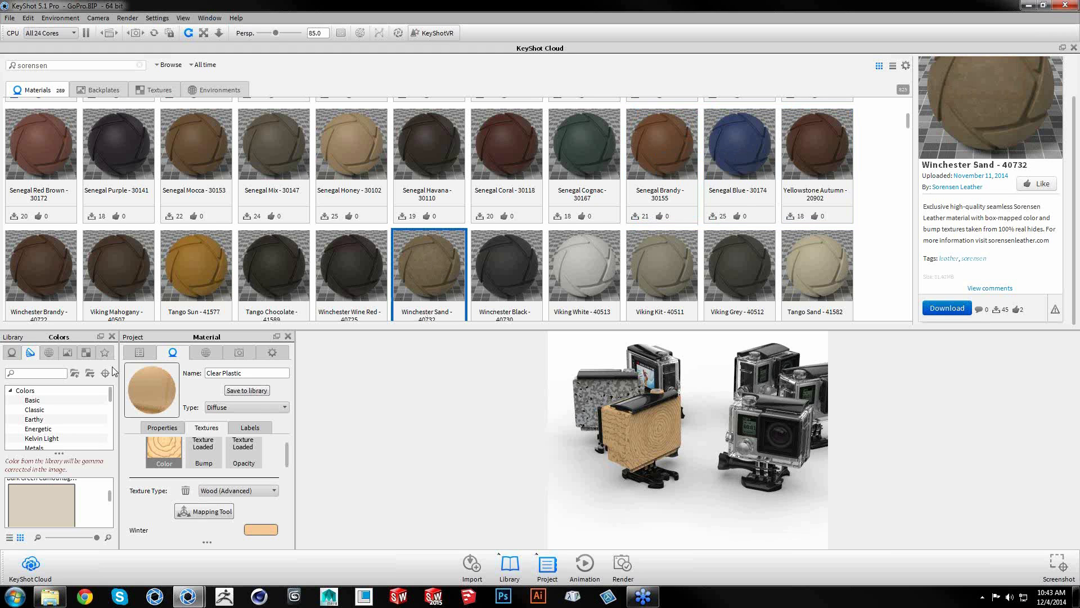
Close KeyShot Cloud and apply the downloaded Tango Sand - 41582 material to the clear housing of the frontmost camera
{"action": "left_click", "coordinate": [1074, 47]}
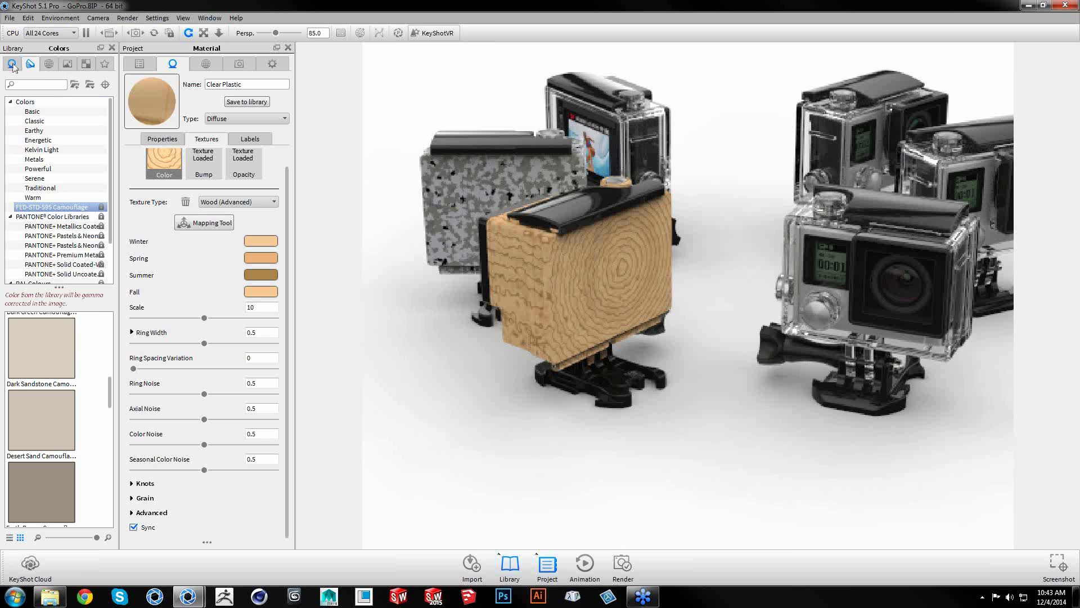
{"action": "left_click", "coordinate": [11, 64]}
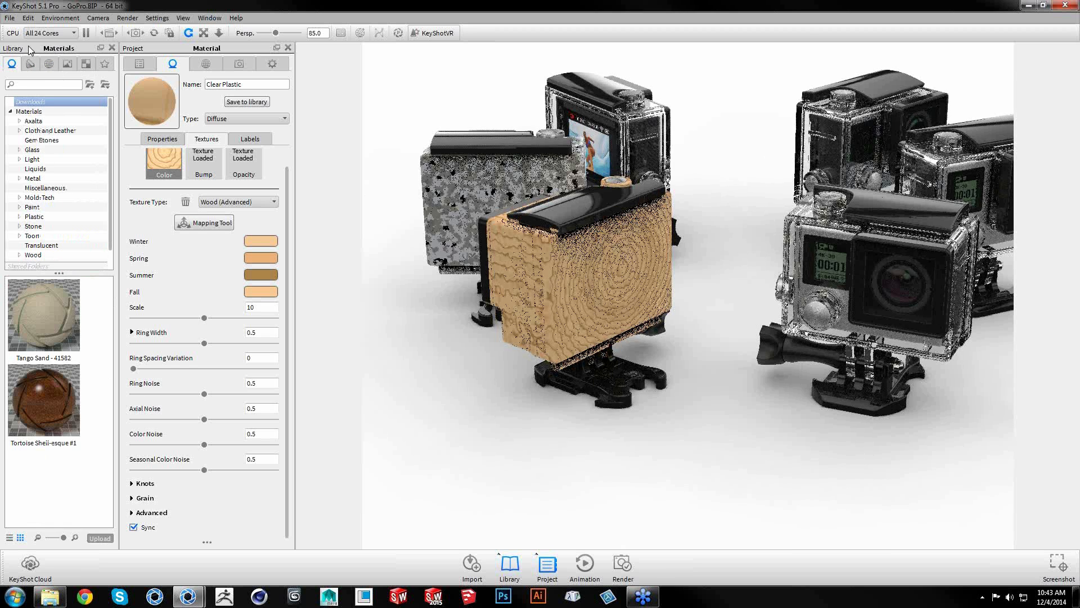
{"action": "left_click", "coordinate": [31, 114]}
{"action": "left_click", "coordinate": [35, 103]}
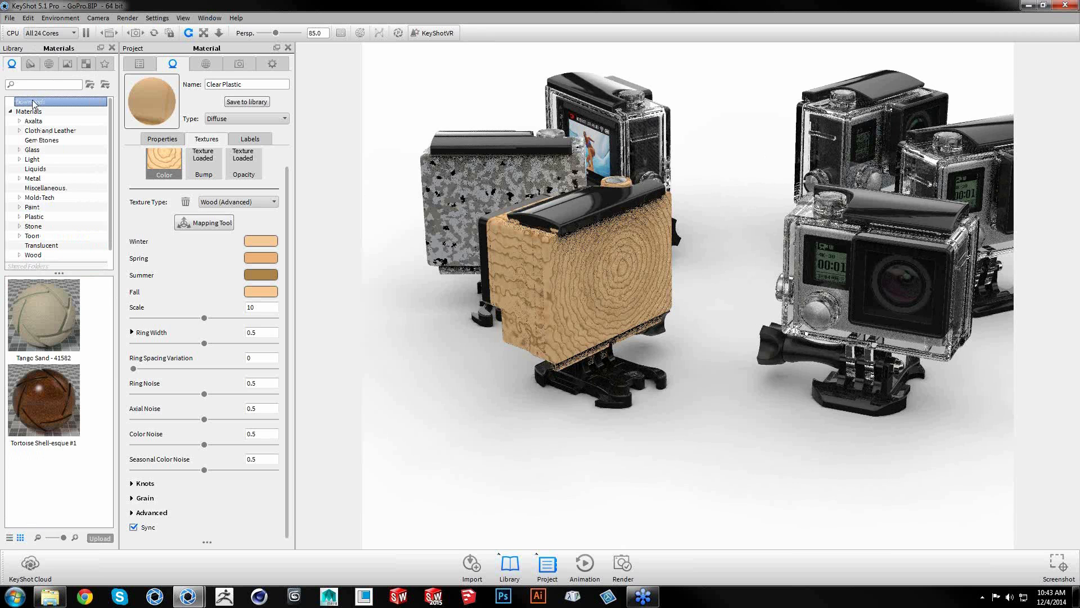
{"action": "left_click", "coordinate": [67, 340]}
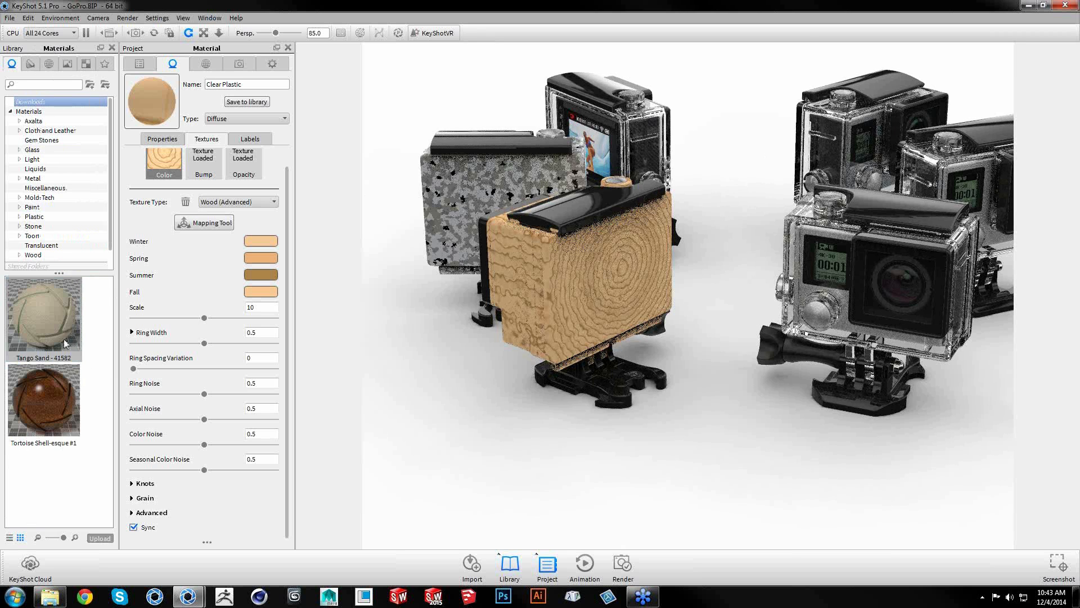
{"action": "left_click_drag", "start_coordinate": [45, 317], "coordinate": [840, 272]}
{"action": "left_click_drag", "start_coordinate": [837, 268], "coordinate": [838, 268]}
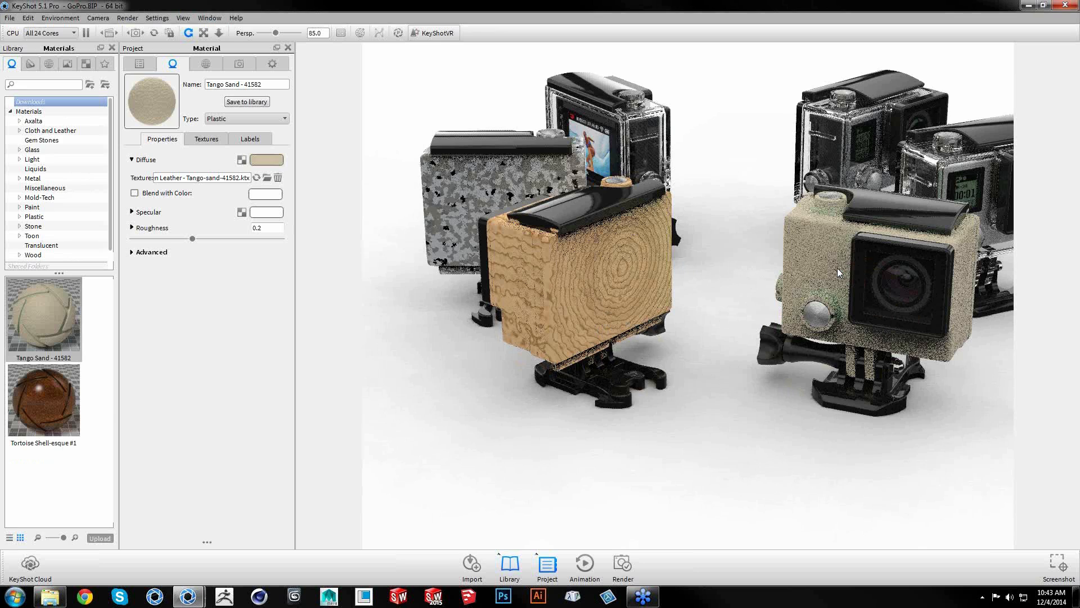
Turn on performance mode and compare the leather texture on the housing's side close up with the mode off and on
{"action": "left_click_drag", "start_coordinate": [902, 396], "coordinate": [762, 388]}
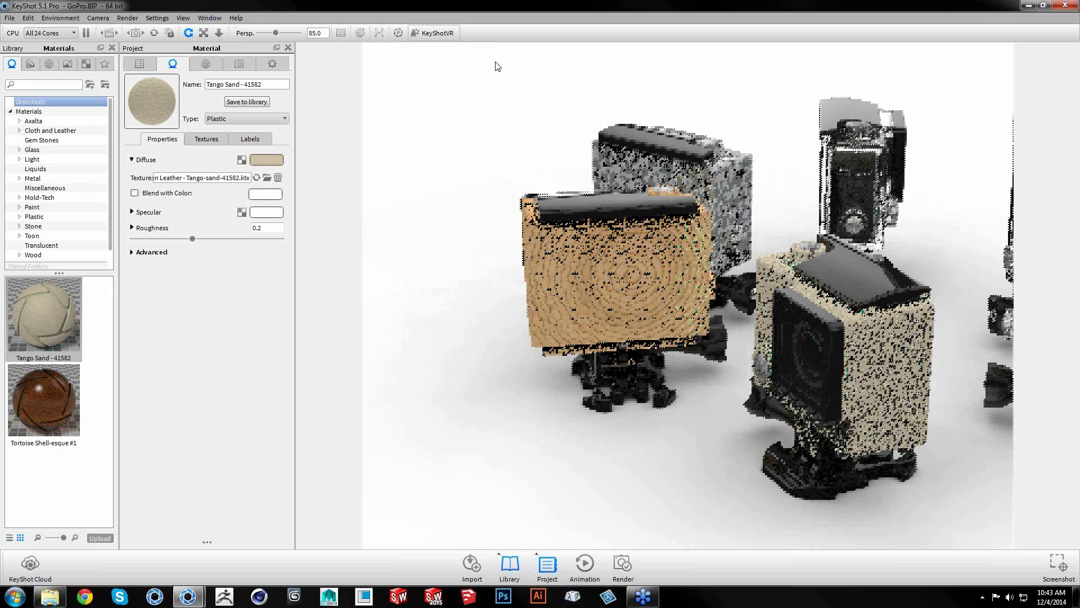
{"action": "left_click", "coordinate": [399, 34]}
{"action": "middle_click_drag", "start_coordinate": [926, 338], "coordinate": [692, 299]}
{"action": "scroll", "coordinate": [692, 300], "scroll_direction": "up", "scroll_amount": 6}
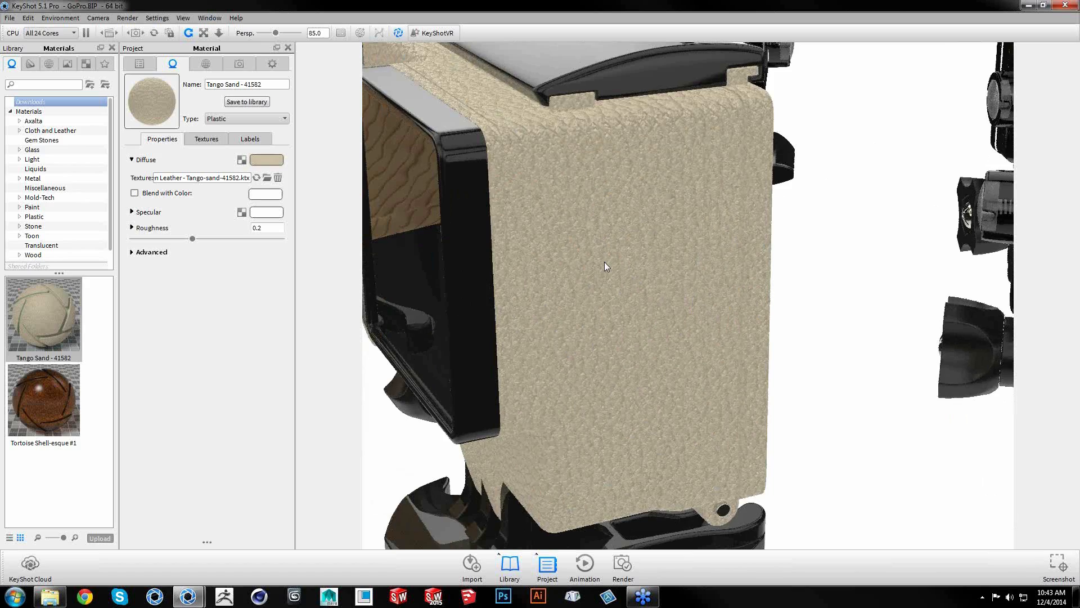
{"action": "left_click", "coordinate": [398, 34]}
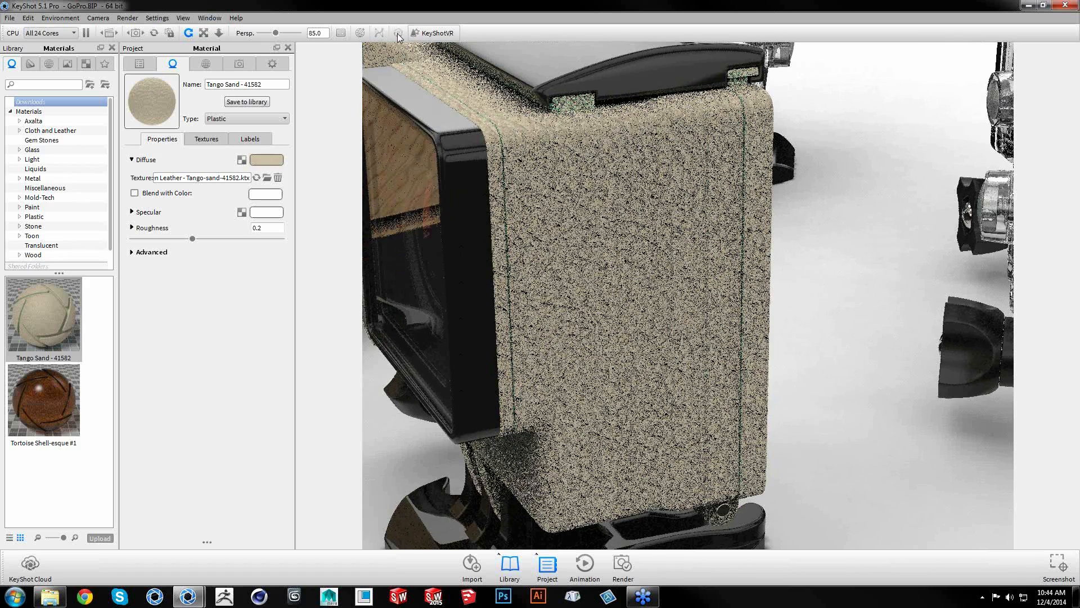
{"action": "left_click", "coordinate": [398, 33]}
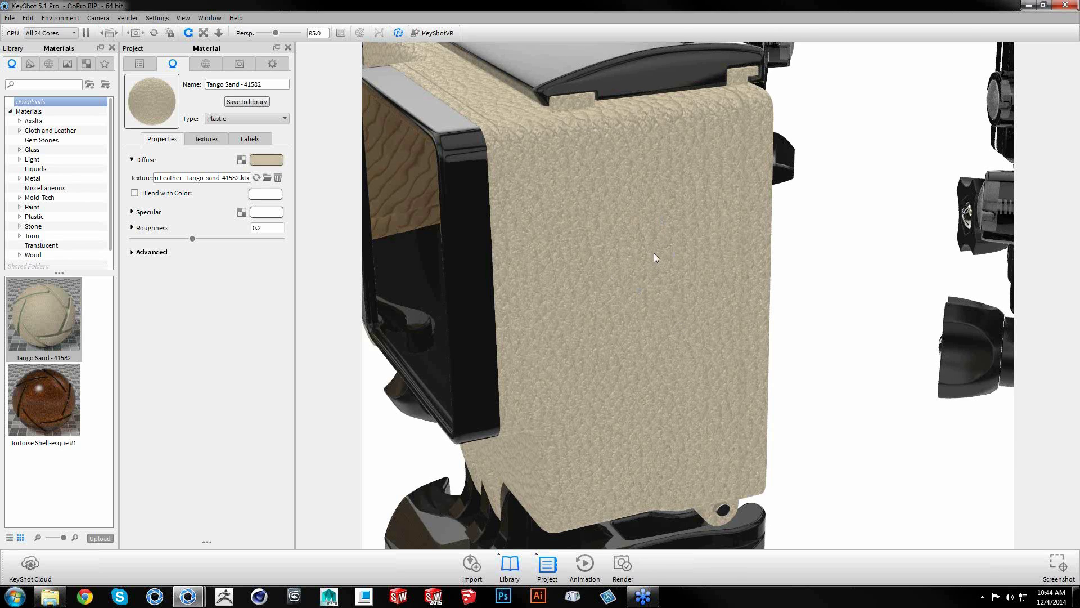
Examine the Tango Sand leather's color texture settings, its look along the housing's edge and the available texture mapping types
{"action": "left_click", "coordinate": [206, 139]}
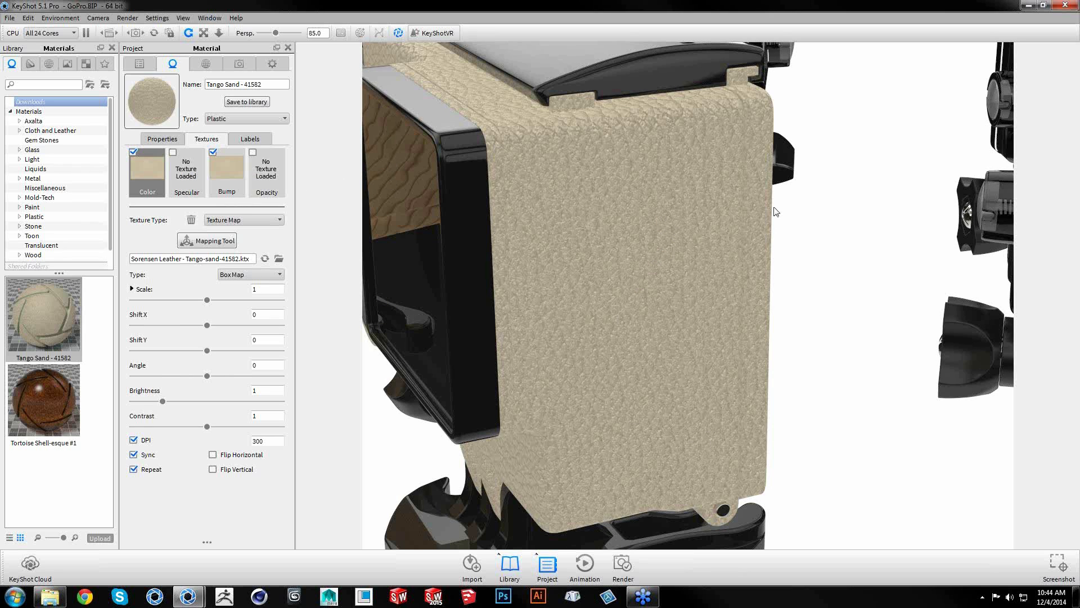
{"action": "left_click_drag", "start_coordinate": [597, 170], "coordinate": [797, 279]}
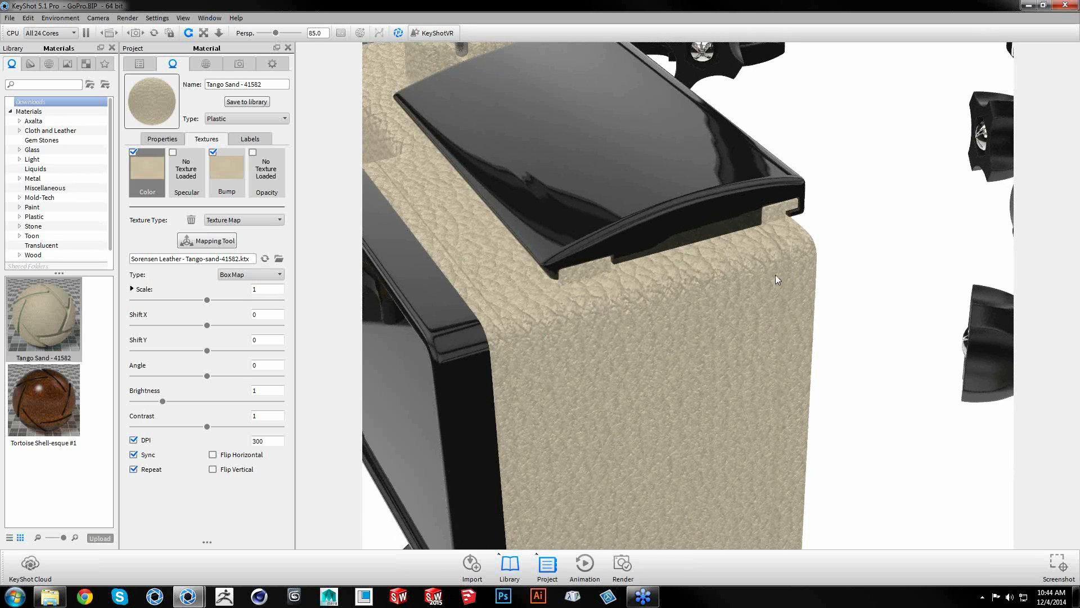
{"action": "scroll", "coordinate": [610, 303], "scroll_direction": "up", "scroll_amount": 6}
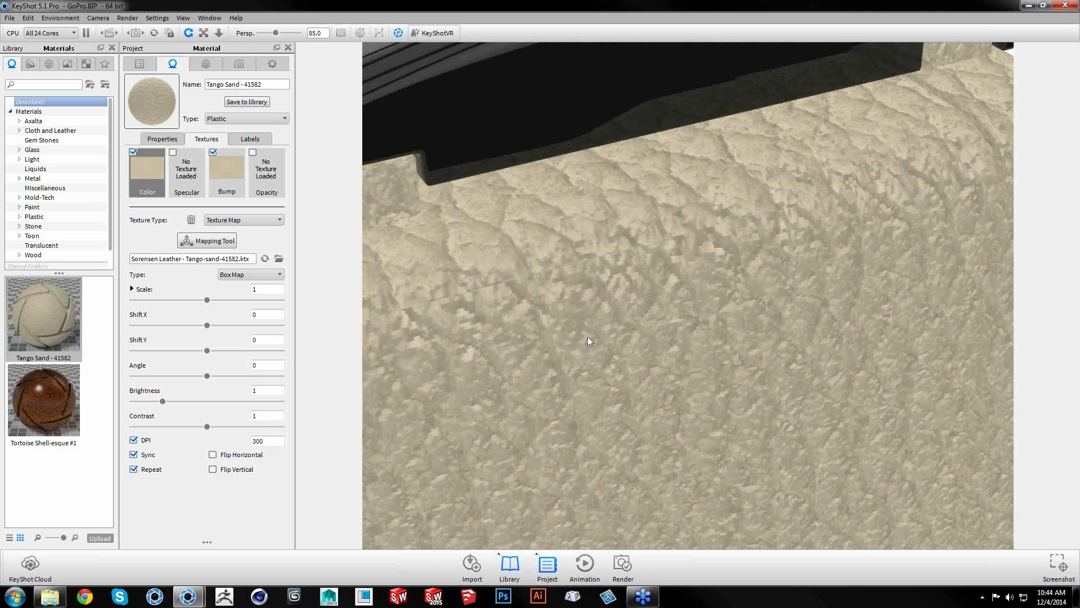
{"action": "scroll", "coordinate": [588, 341], "scroll_direction": "down", "scroll_amount": 8}
{"action": "scroll", "coordinate": [647, 383], "scroll_direction": "down", "scroll_amount": 5}
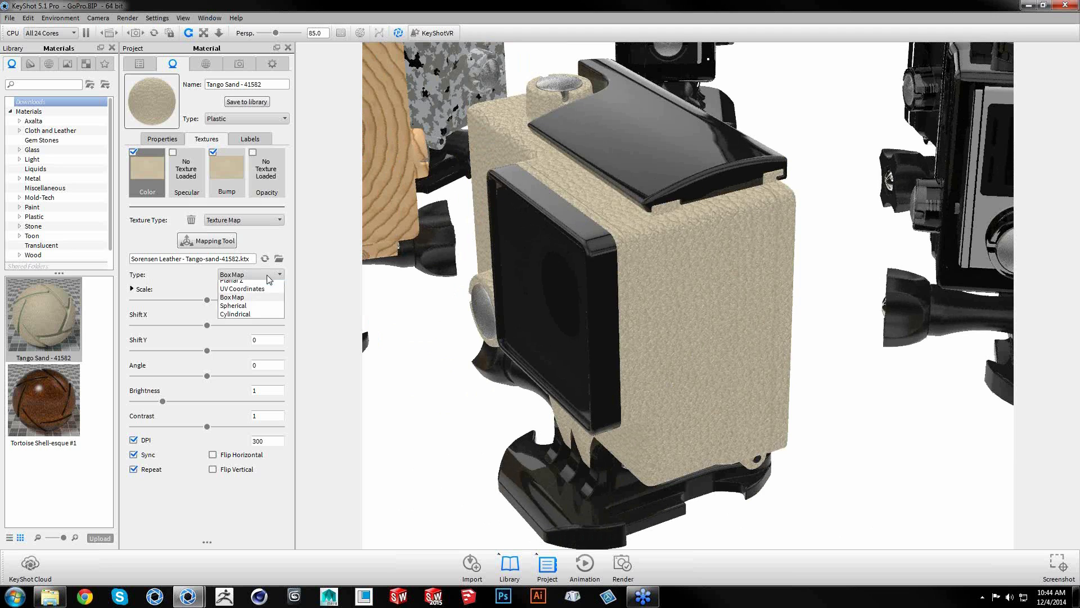
{"action": "left_click", "coordinate": [266, 277]}
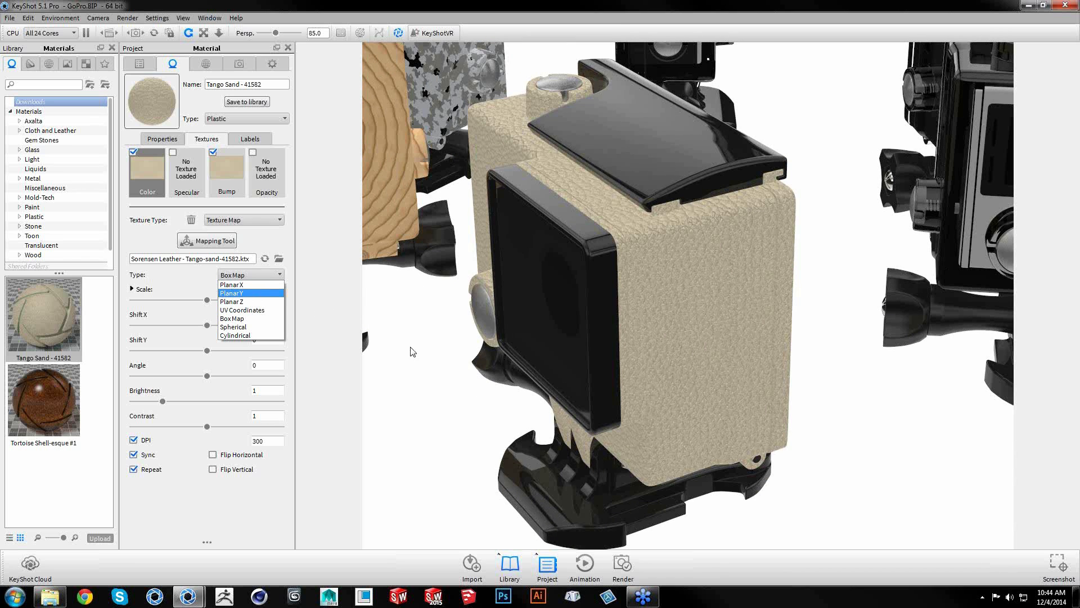
{"action": "left_click", "coordinate": [430, 391]}
Frame all the GoPro cameras in view, turn off performance mode and save the view to Camera 0
{"action": "scroll", "coordinate": [581, 373], "scroll_direction": "down", "scroll_amount": 5}
{"action": "middle_click_drag", "start_coordinate": [581, 373], "coordinate": [586, 417]}
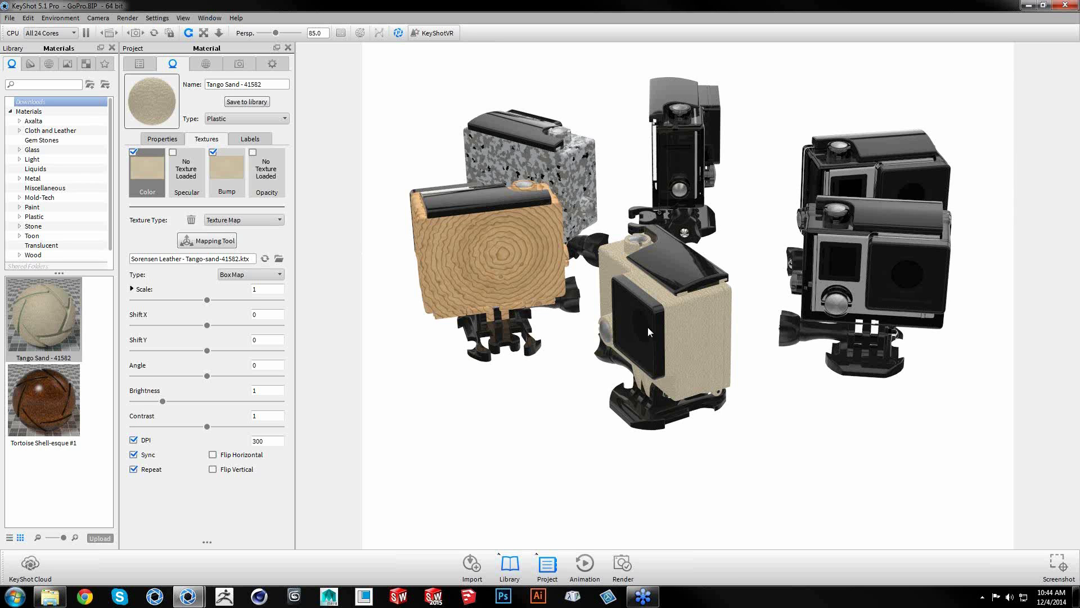
{"action": "left_click_drag", "start_coordinate": [637, 439], "coordinate": [644, 434]}
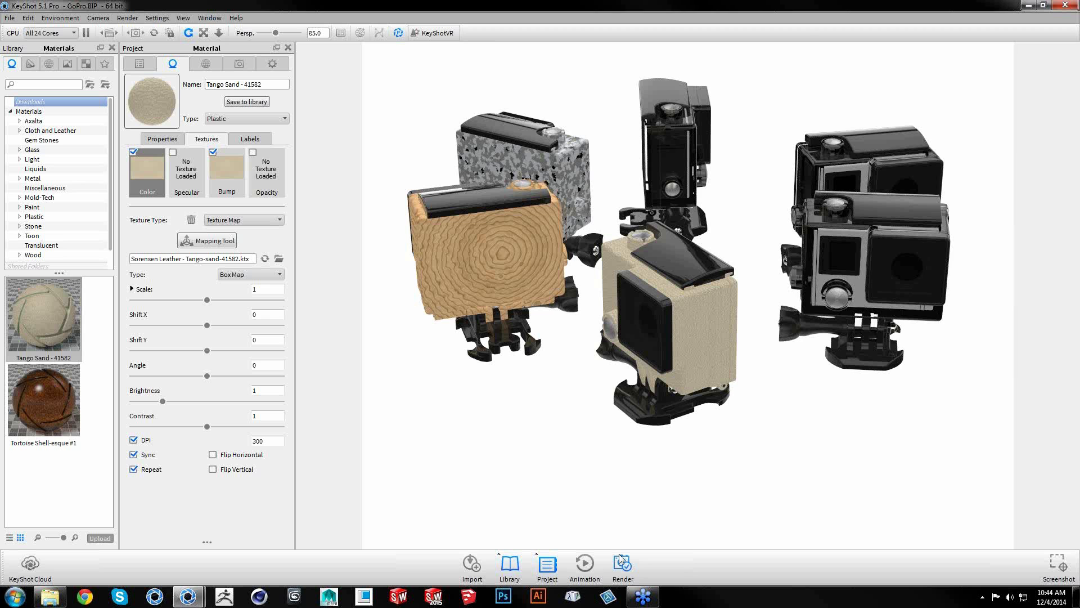
{"action": "left_click", "coordinate": [248, 66]}
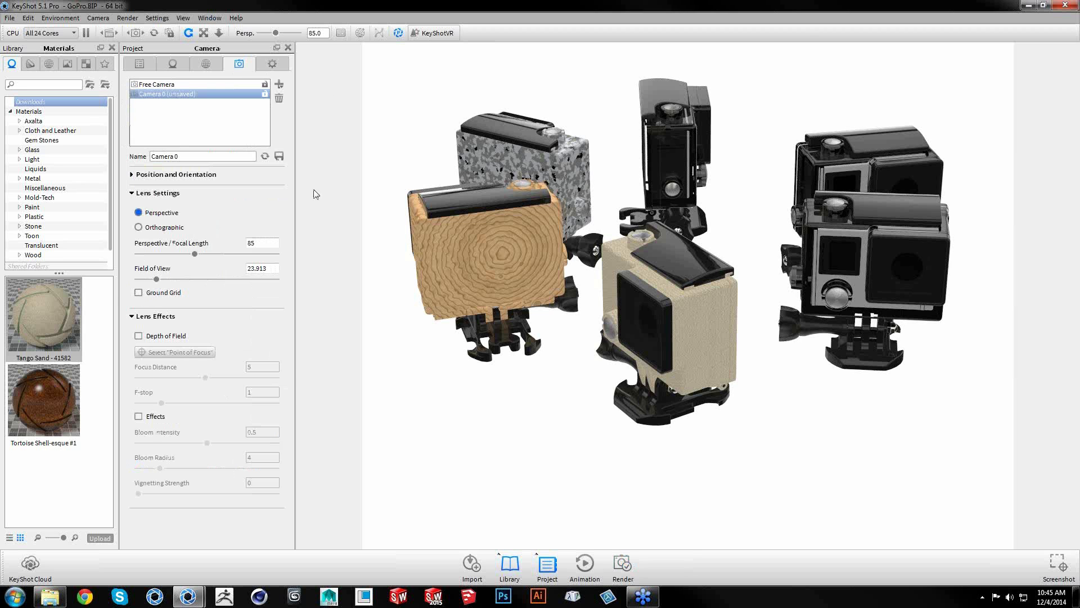
{"action": "left_click_drag", "start_coordinate": [585, 432], "coordinate": [590, 426]}
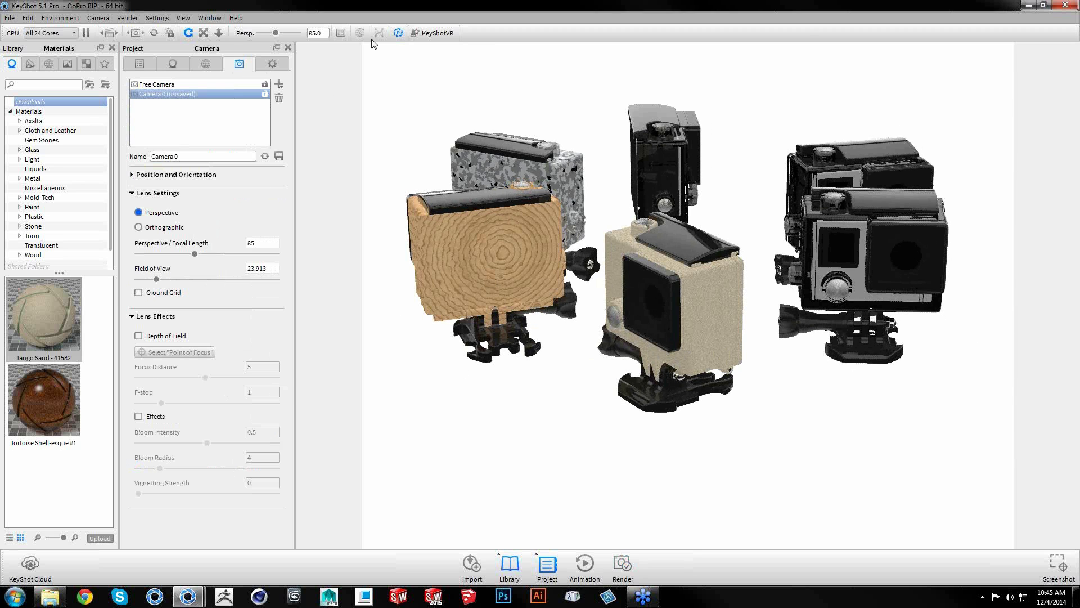
{"action": "left_click", "coordinate": [397, 33]}
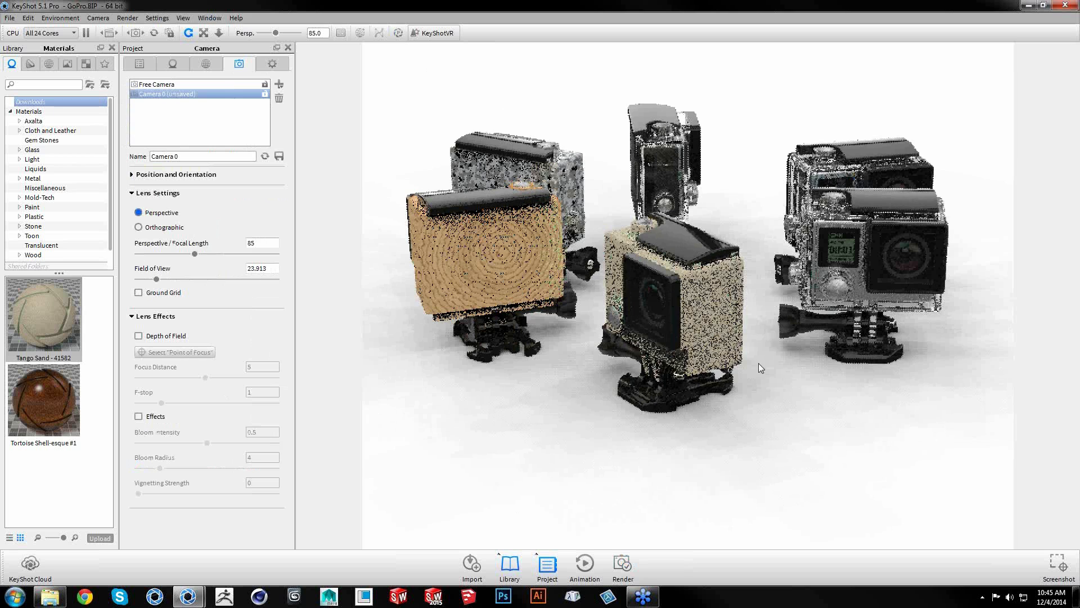
{"action": "left_click", "coordinate": [279, 159]}
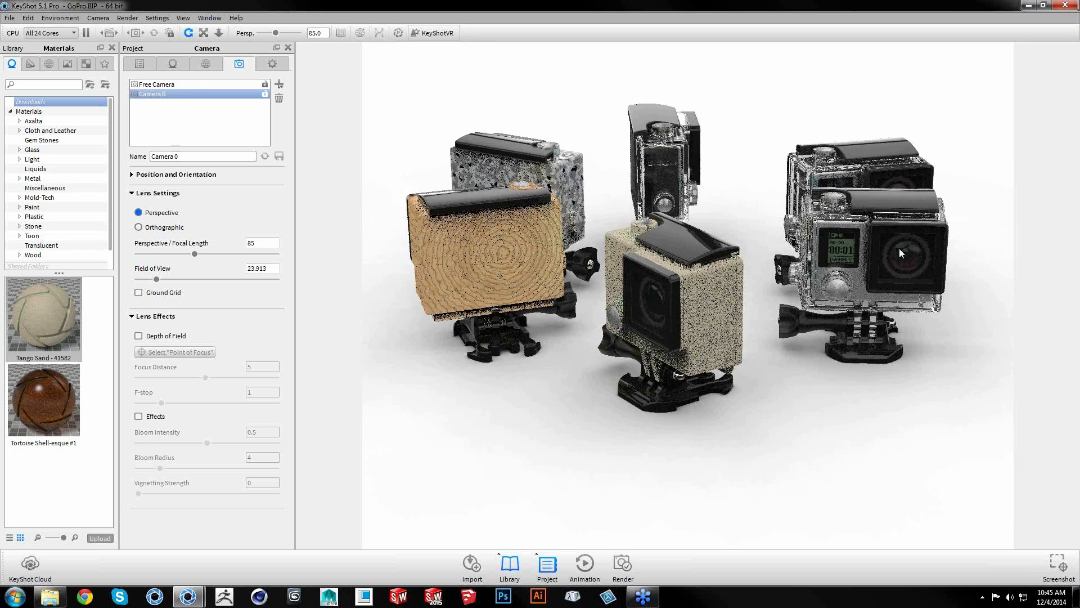
Orbit away from the saved view and reset Camera 0 to its saved position, twice
{"action": "left_click_drag", "start_coordinate": [856, 283], "coordinate": [616, 345]}
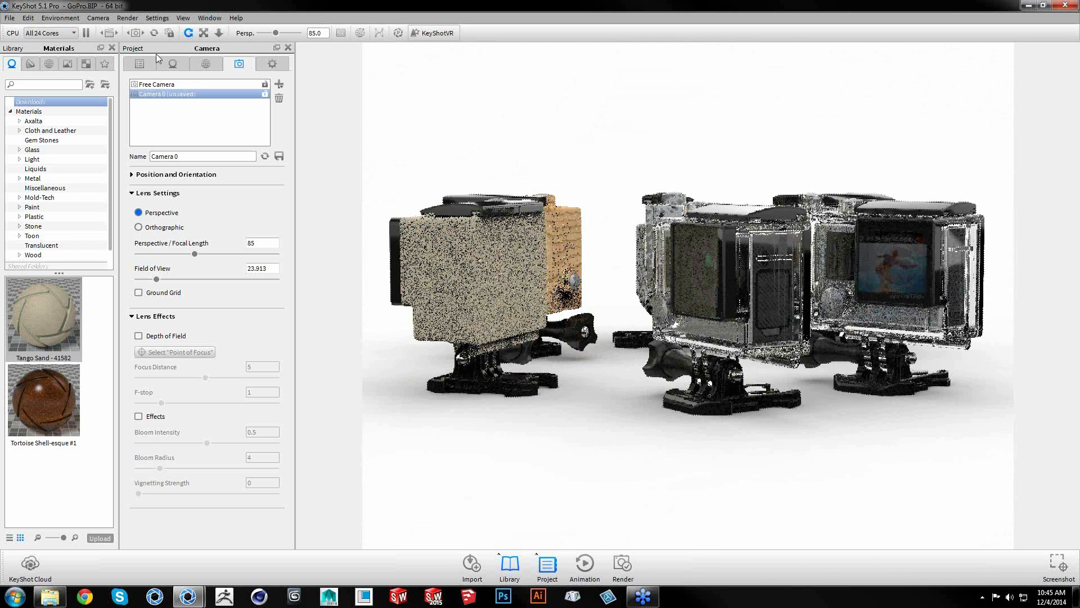
{"action": "left_click", "coordinate": [150, 67]}
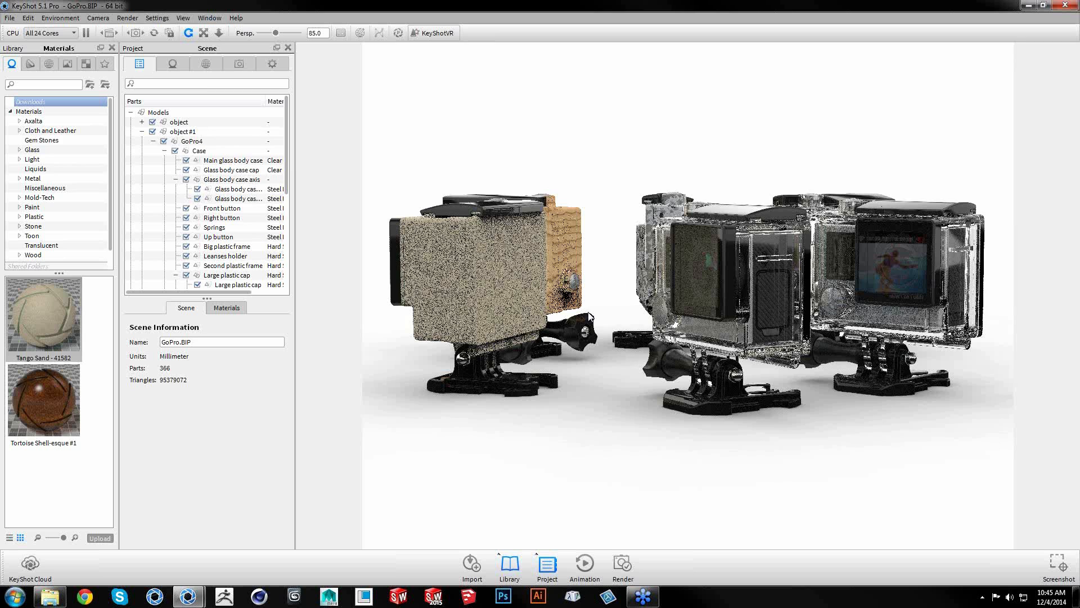
{"action": "left_click", "coordinate": [174, 65]}
{"action": "left_click_drag", "start_coordinate": [498, 268], "coordinate": [646, 315]}
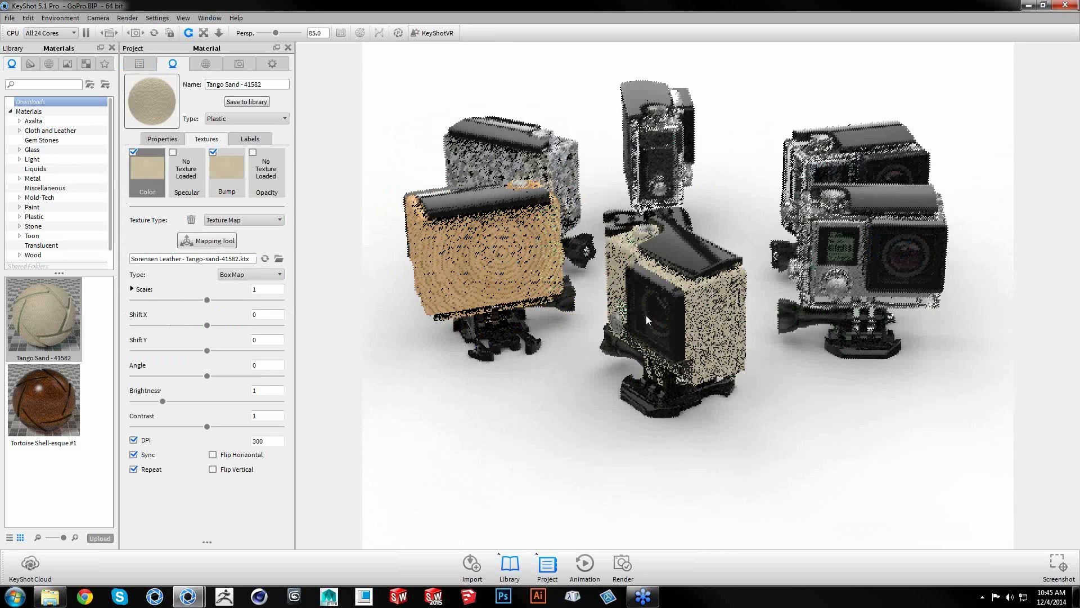
{"action": "left_click", "coordinate": [153, 32]}
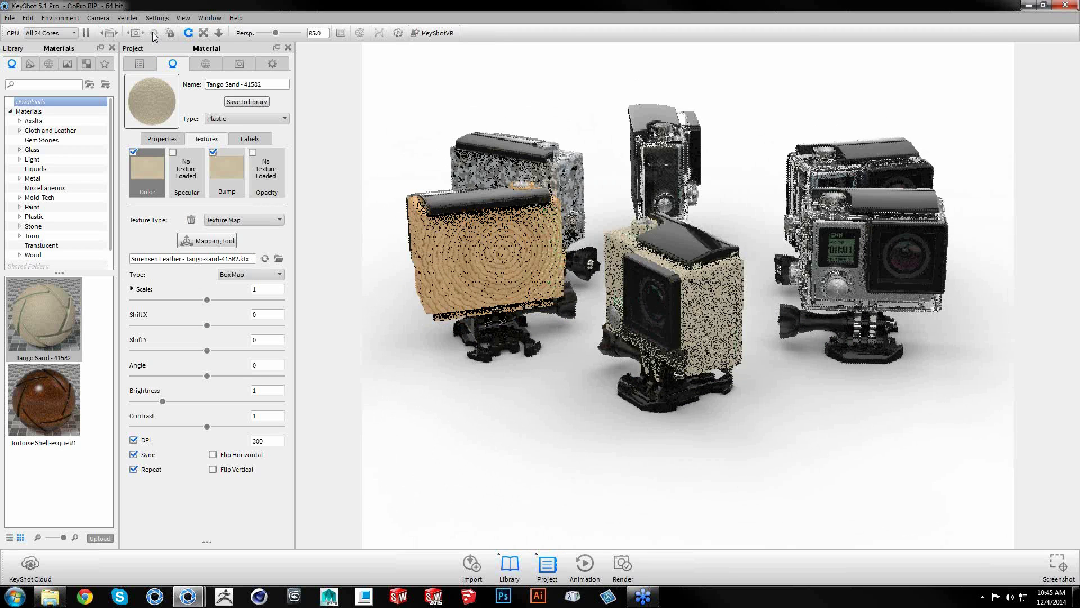
{"action": "left_click_drag", "start_coordinate": [720, 300], "coordinate": [628, 313]}
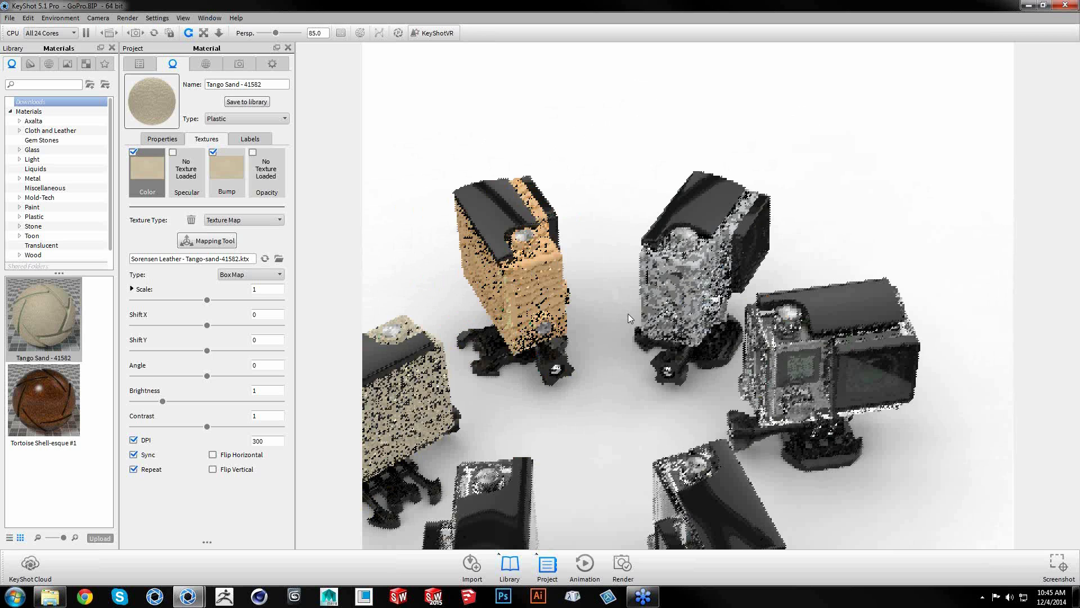
{"action": "left_click", "coordinate": [150, 33]}
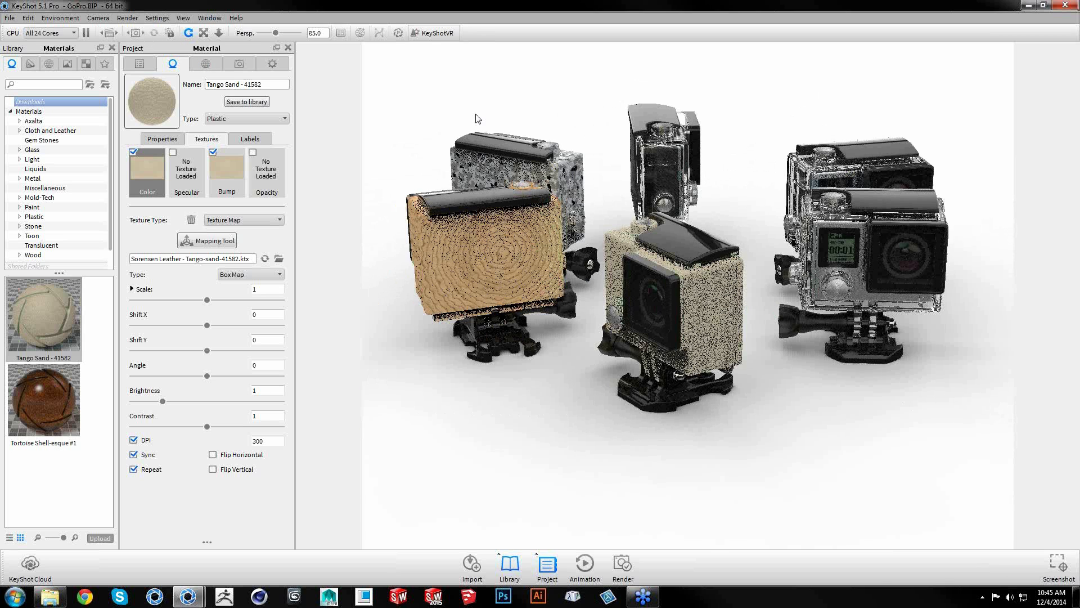
Add a new viewset of the current view to the scene's camera list
{"action": "left_click", "coordinate": [240, 64]}
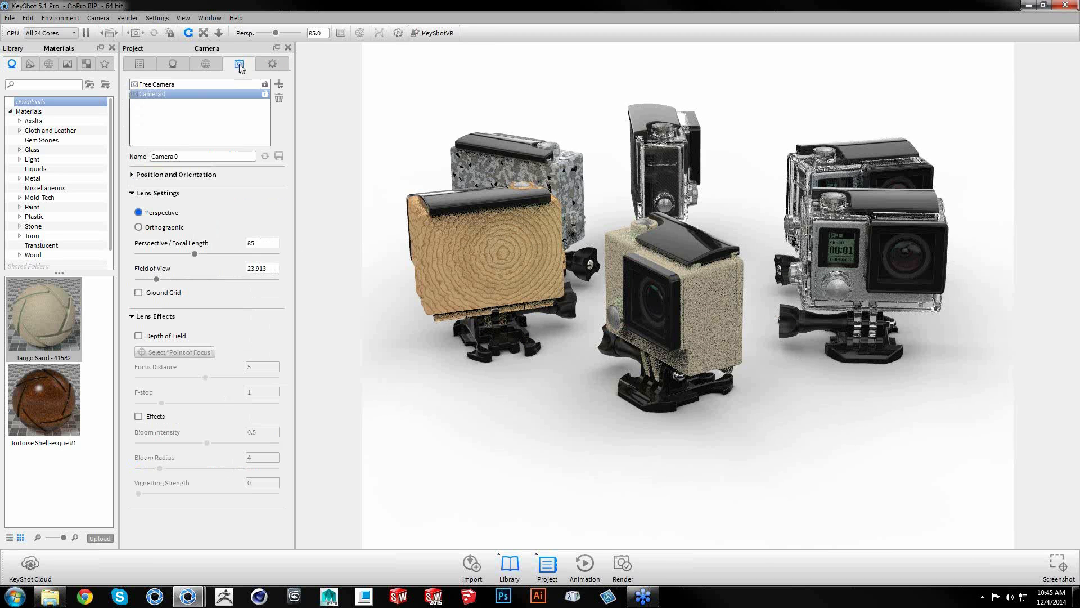
{"action": "left_click", "coordinate": [279, 85]}
{"action": "left_click", "coordinate": [301, 107]}
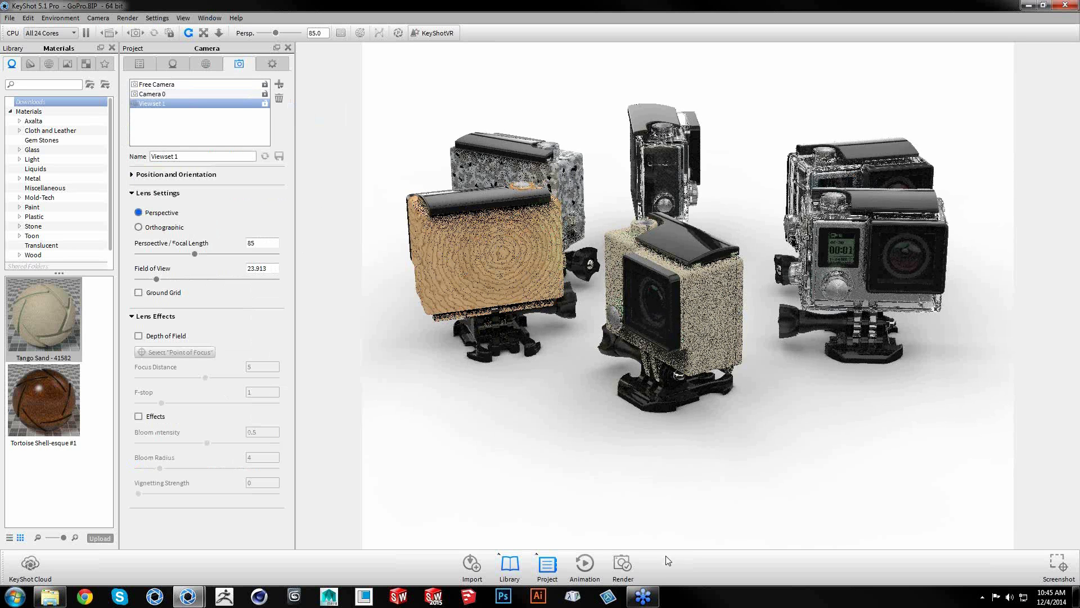
Add both Camera 0 and Viewset 1 to the render queue as image jobs
{"action": "left_click", "coordinate": [623, 565]}
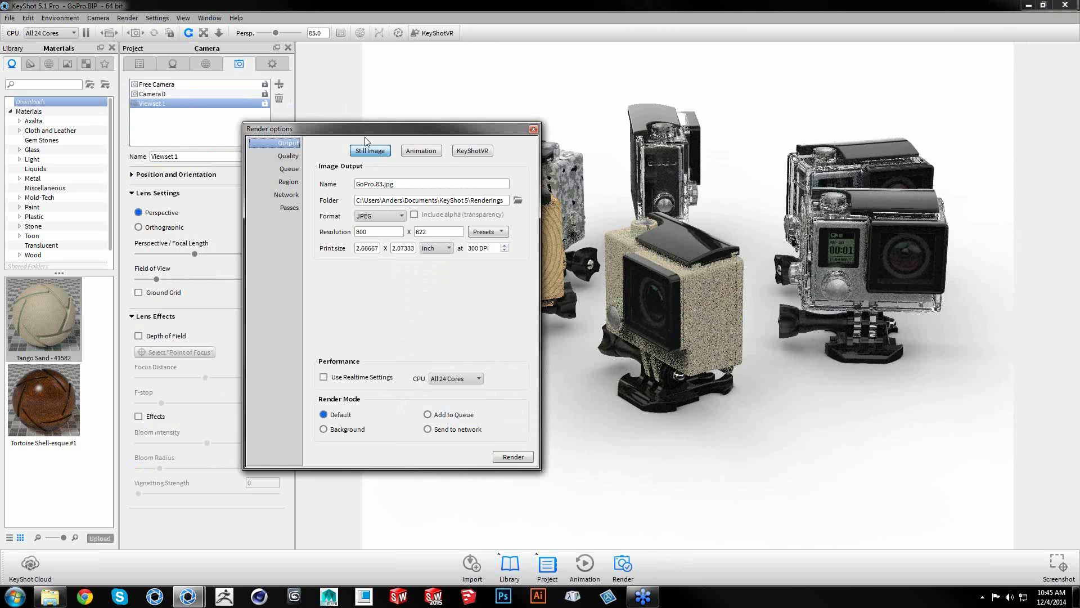
{"action": "left_click_drag", "start_coordinate": [358, 124], "coordinate": [425, 124]}
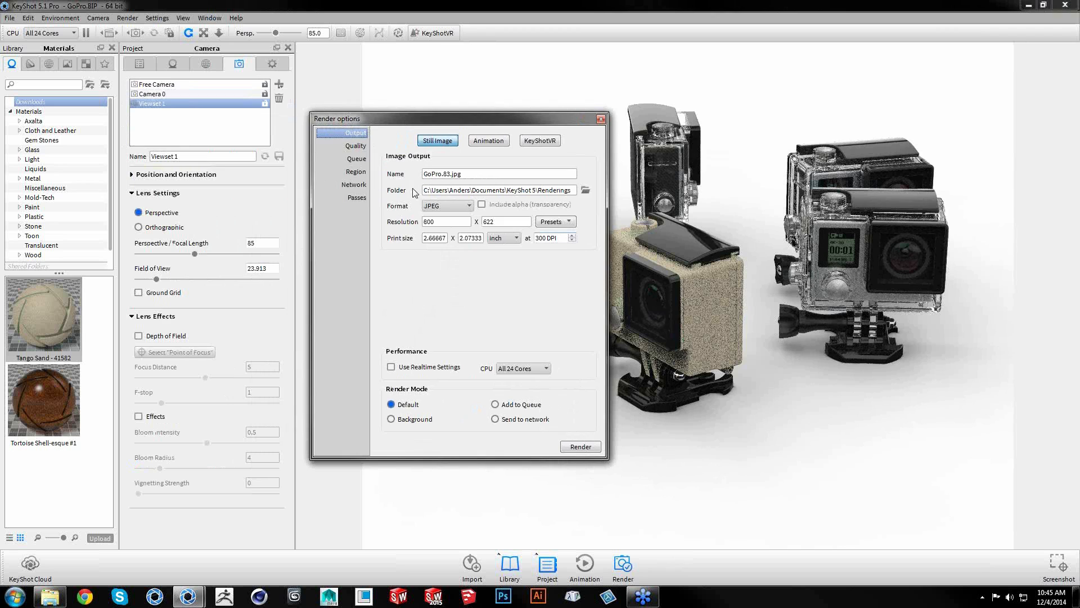
{"action": "left_click", "coordinate": [358, 160]}
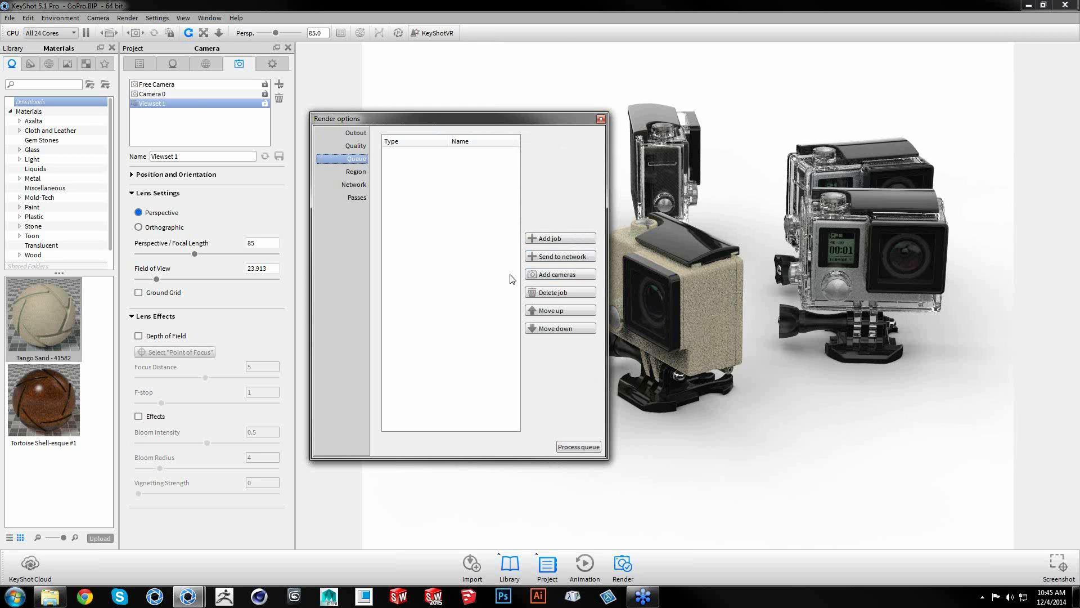
{"action": "left_click", "coordinate": [554, 275]}
{"action": "left_click_drag", "start_coordinate": [134, 14], "coordinate": [665, 93]}
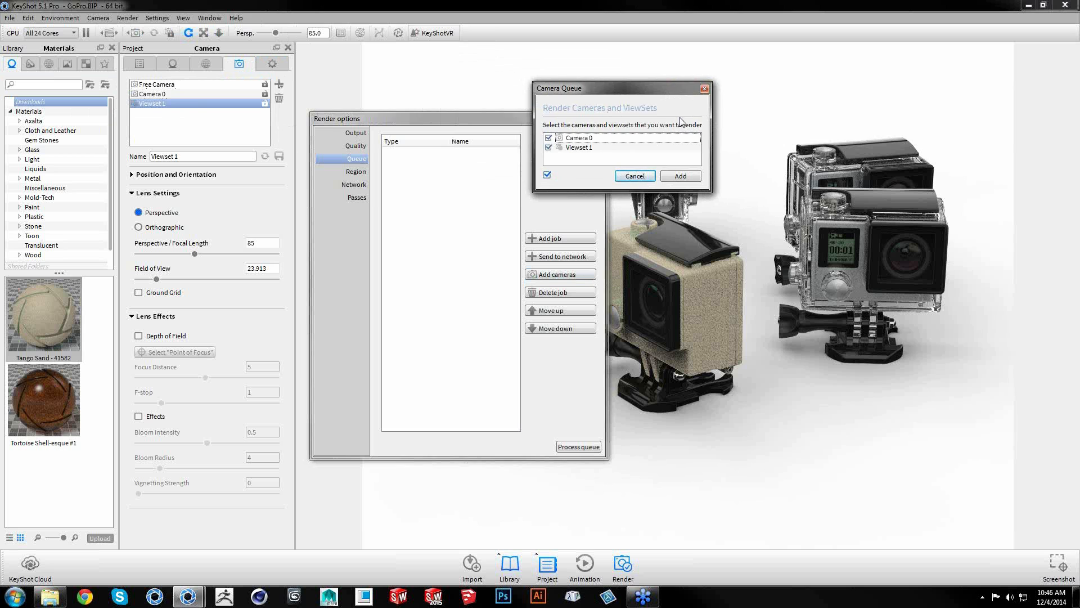
{"action": "left_click_drag", "start_coordinate": [625, 194], "coordinate": [632, 275]}
{"action": "left_click", "coordinate": [548, 258]}
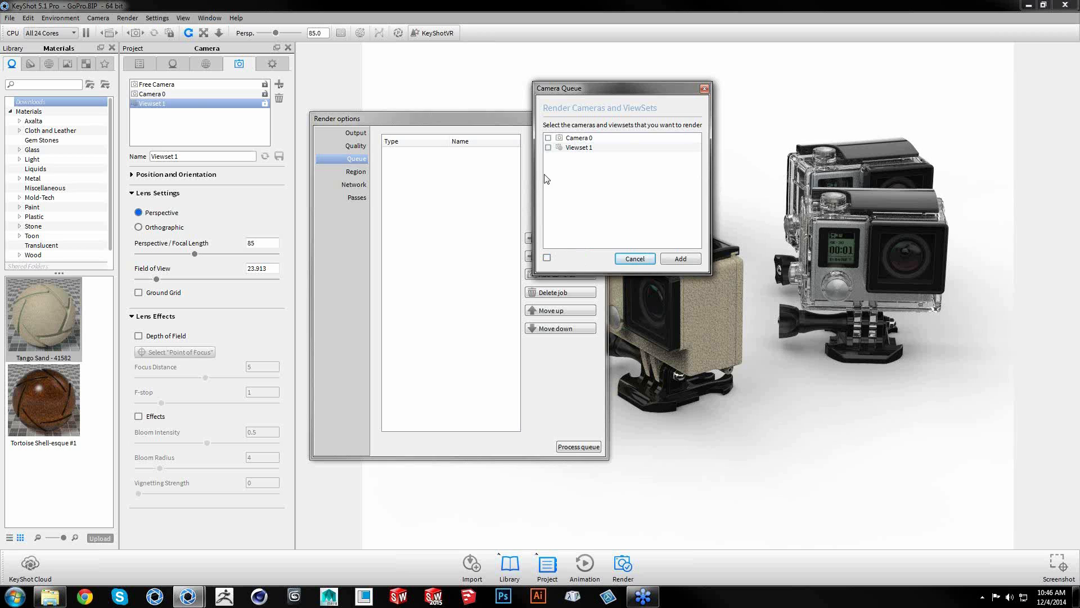
{"action": "left_click", "coordinate": [549, 147]}
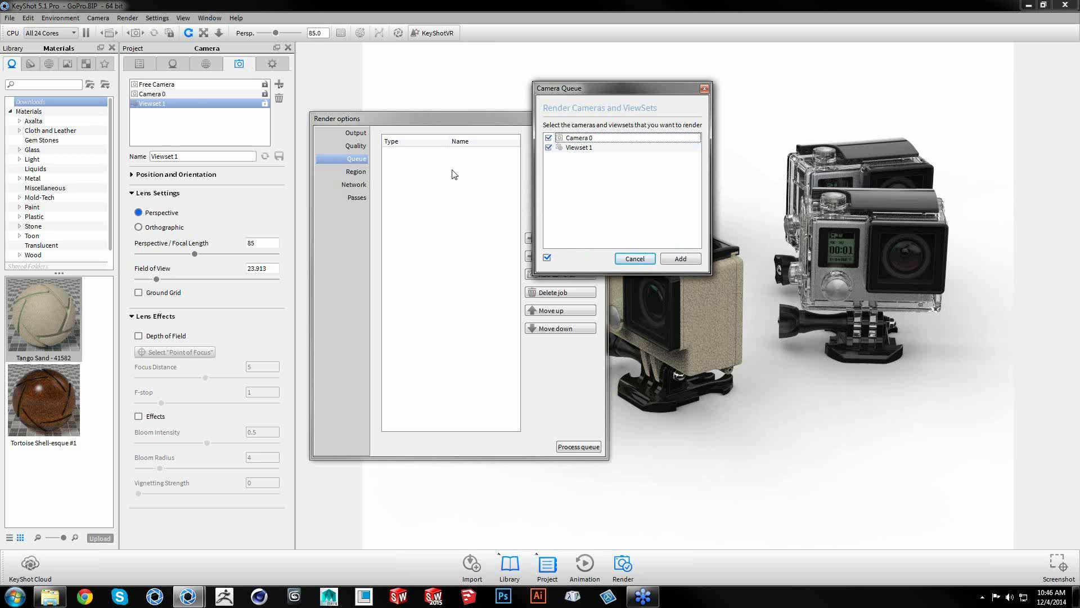
{"action": "left_click", "coordinate": [691, 263]}
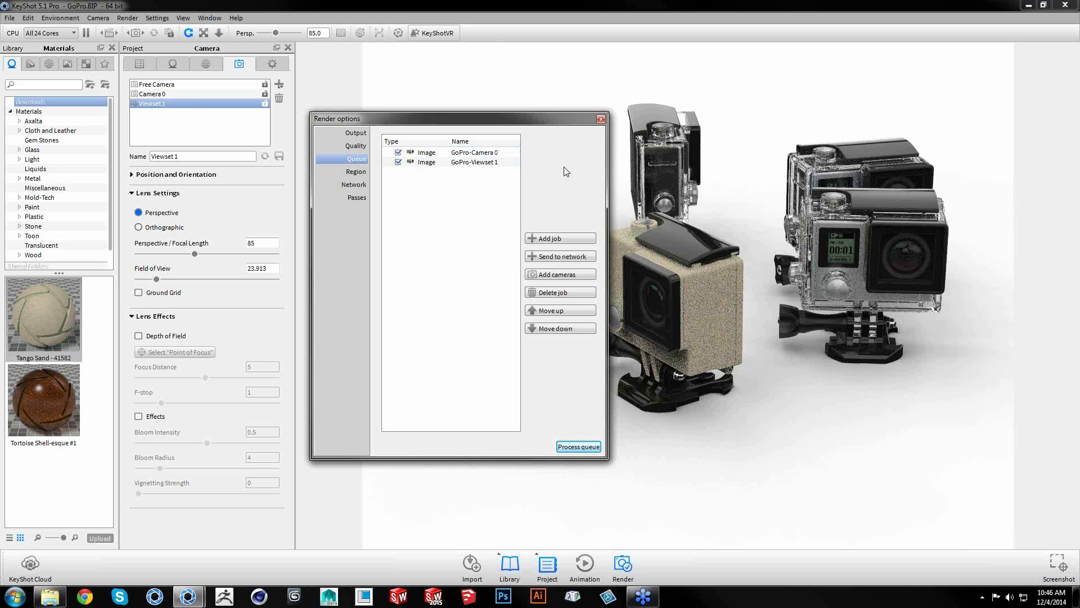
Reopen the render options and review the still image output formats, including PSD, and the available render passes
{"action": "left_click_drag", "start_coordinate": [537, 120], "coordinate": [534, 66]}
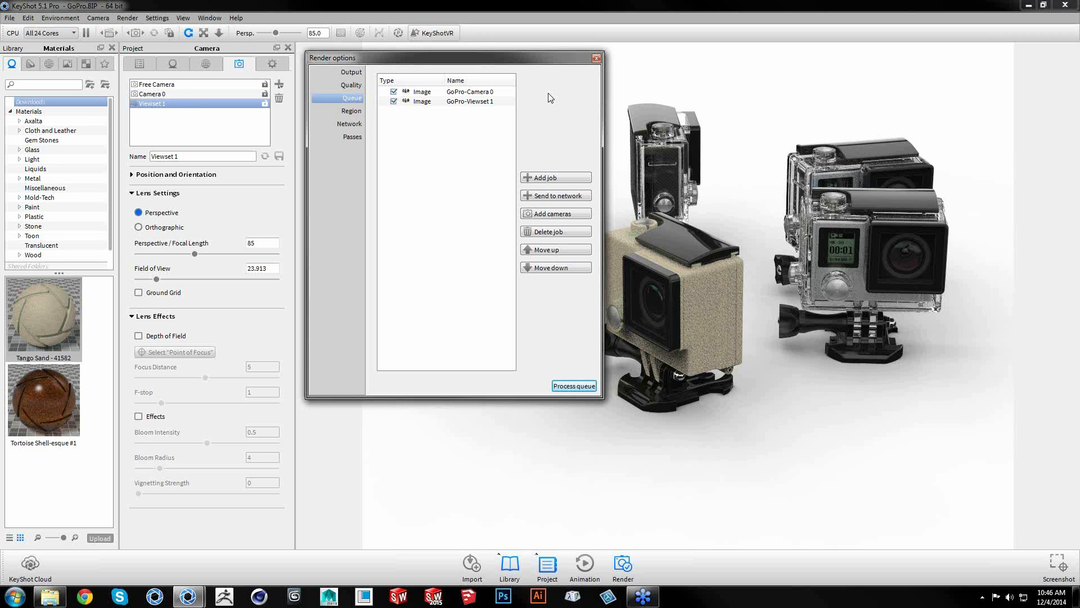
{"action": "left_click", "coordinate": [596, 58]}
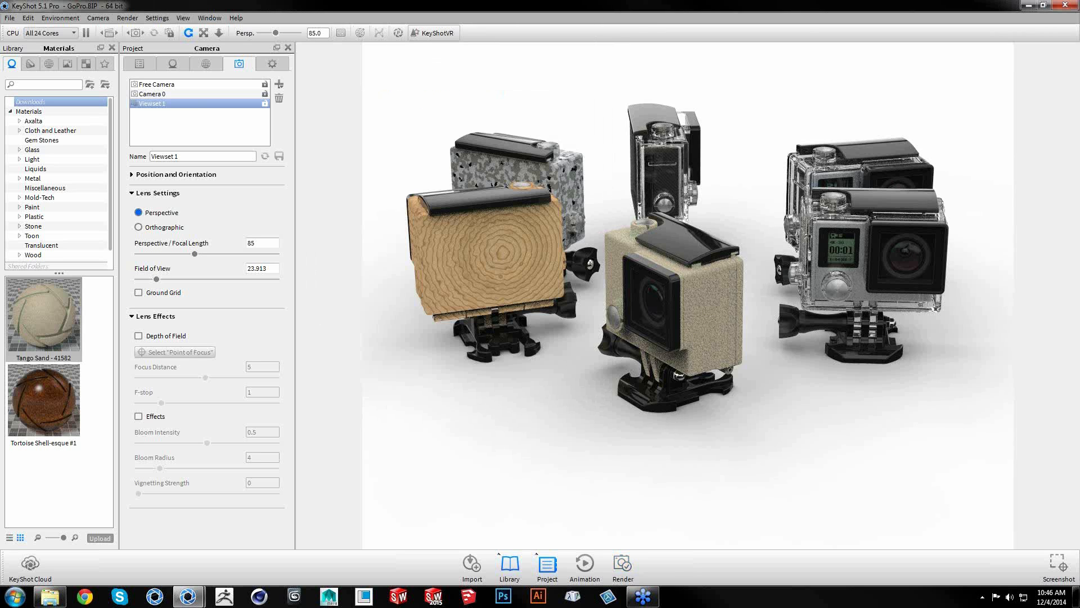
{"action": "left_click", "coordinate": [623, 563]}
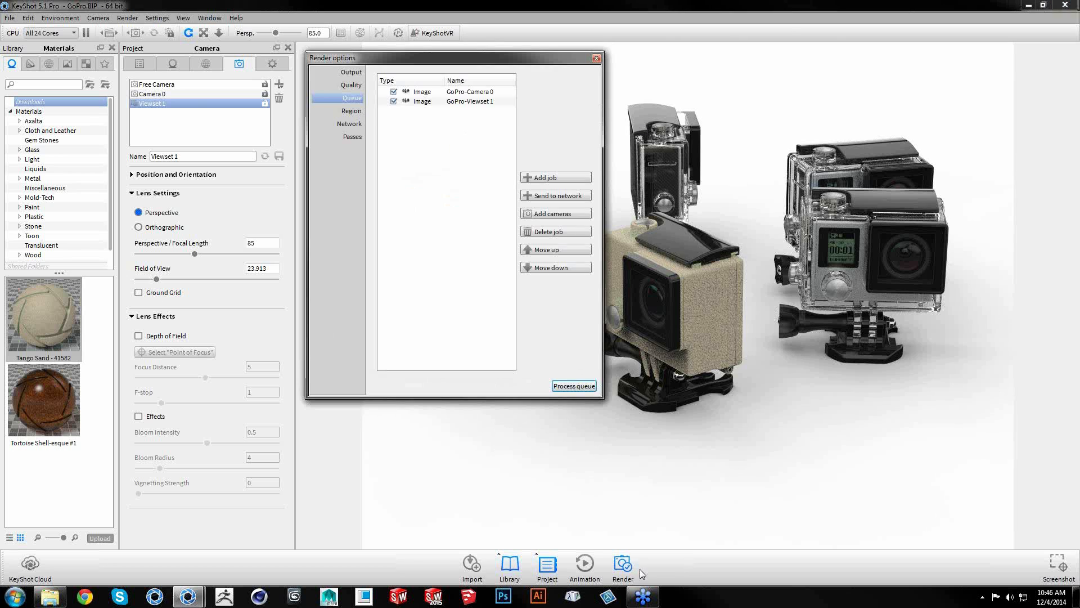
{"action": "left_click", "coordinate": [351, 72]}
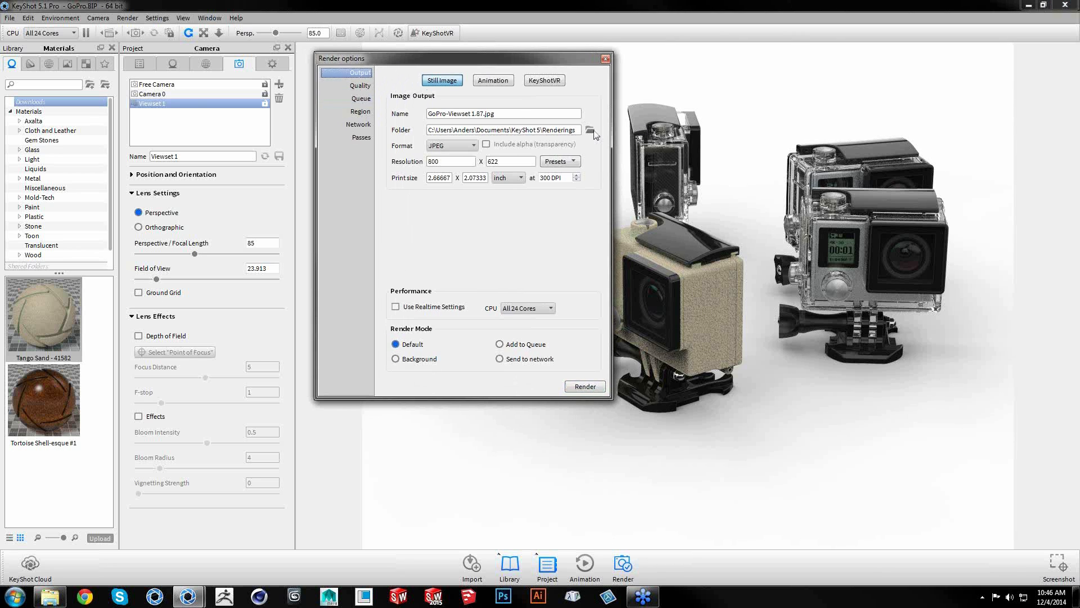
{"action": "left_click", "coordinate": [471, 149]}
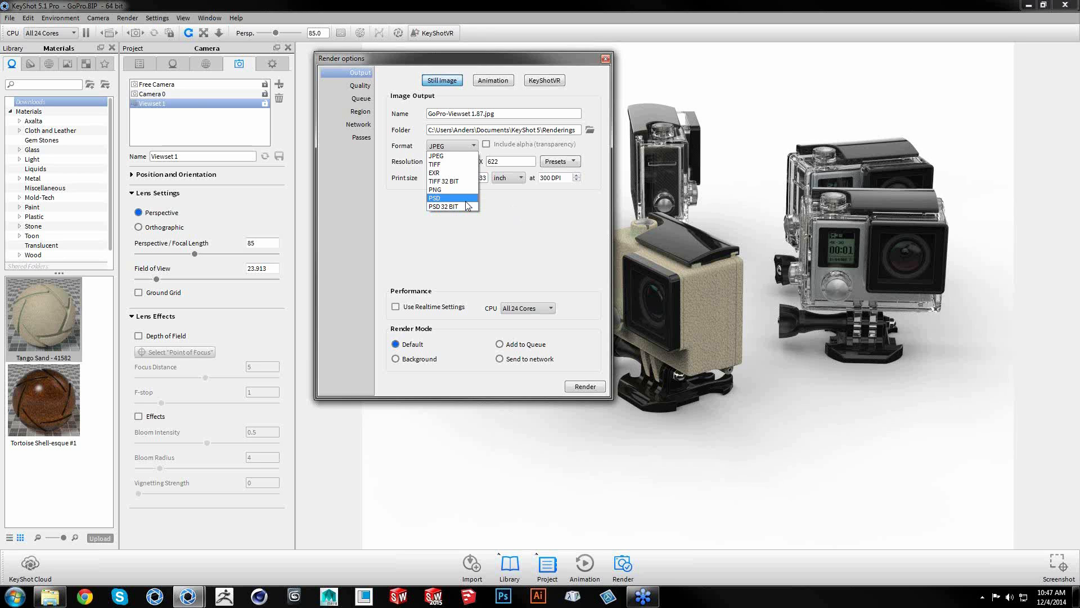
{"action": "left_click", "coordinate": [362, 137]}
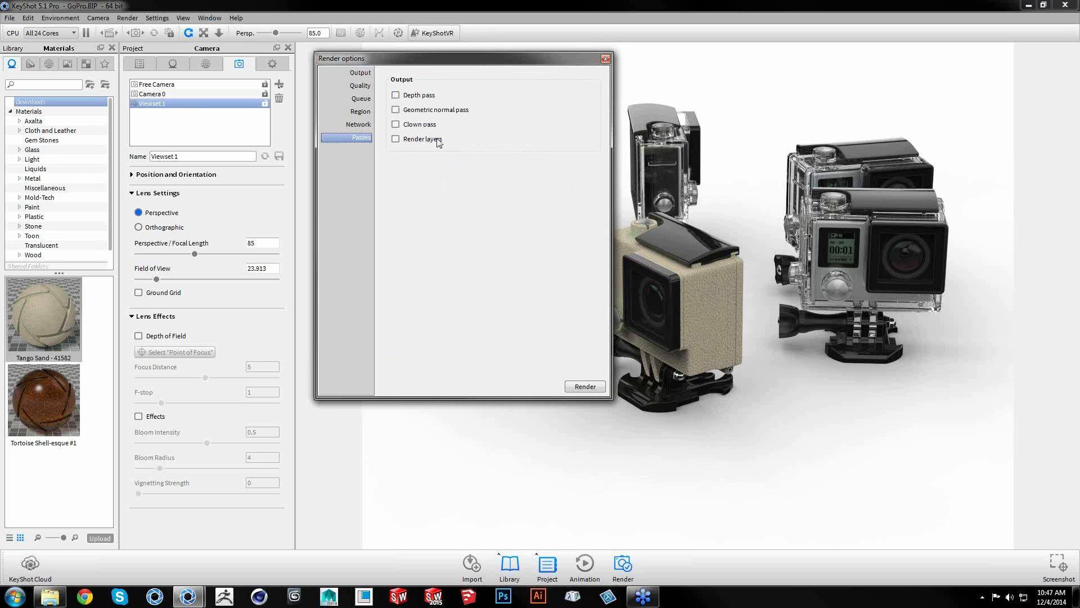
{"action": "left_click", "coordinate": [363, 74]}
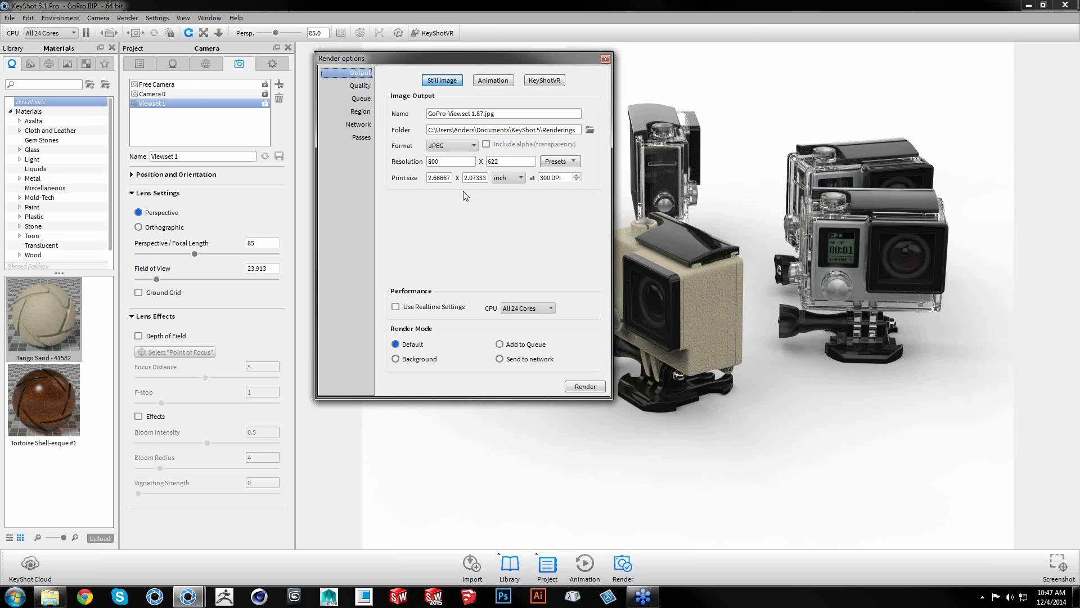
{"action": "left_click", "coordinate": [457, 147]}
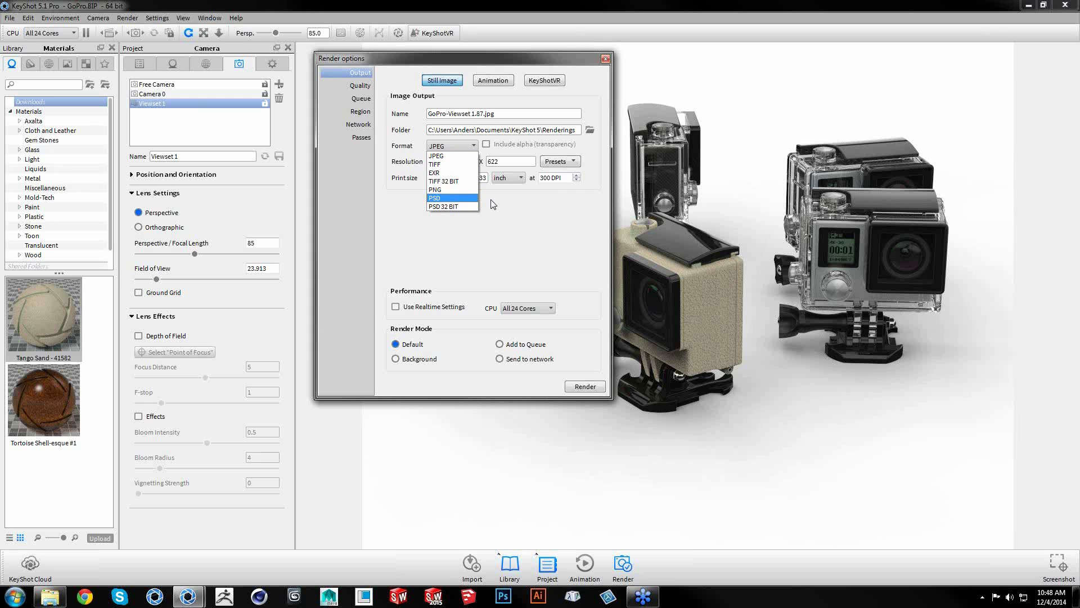
{"action": "left_click", "coordinate": [505, 221]}
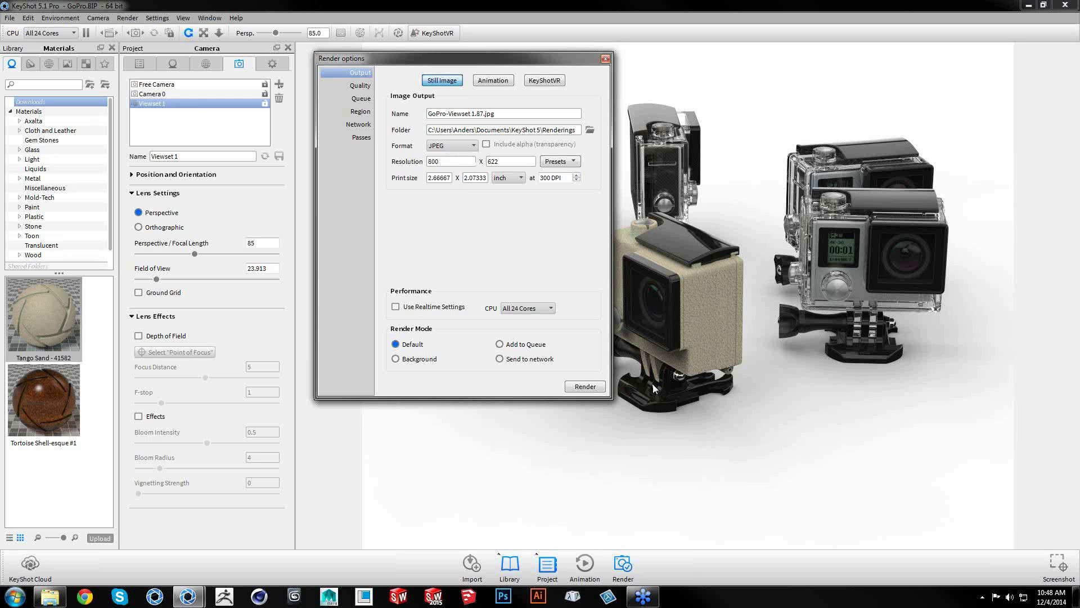
Close the render options and open the Overhead Array 2k environment in the HDRI Editor, showing its pins
{"action": "left_click", "coordinate": [606, 59]}
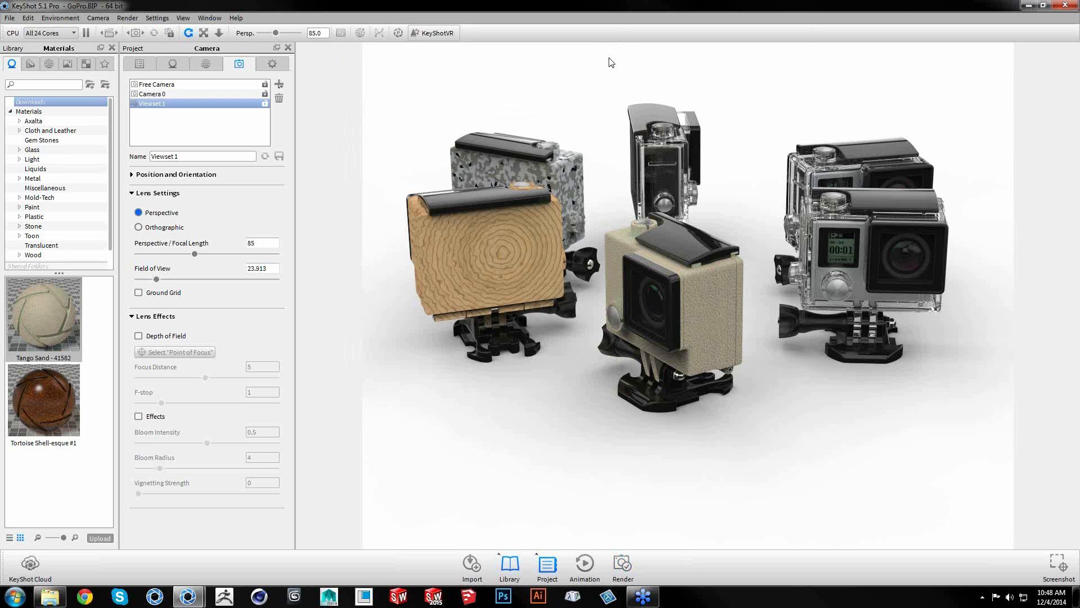
{"action": "left_click", "coordinate": [207, 65]}
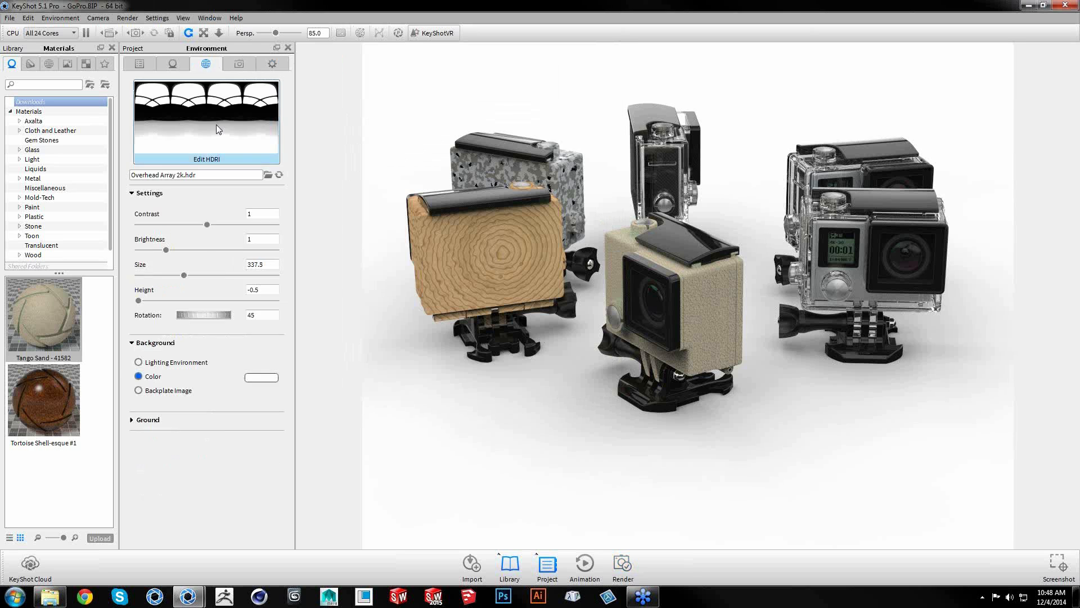
{"action": "left_click", "coordinate": [197, 159]}
{"action": "left_click", "coordinate": [189, 168]}
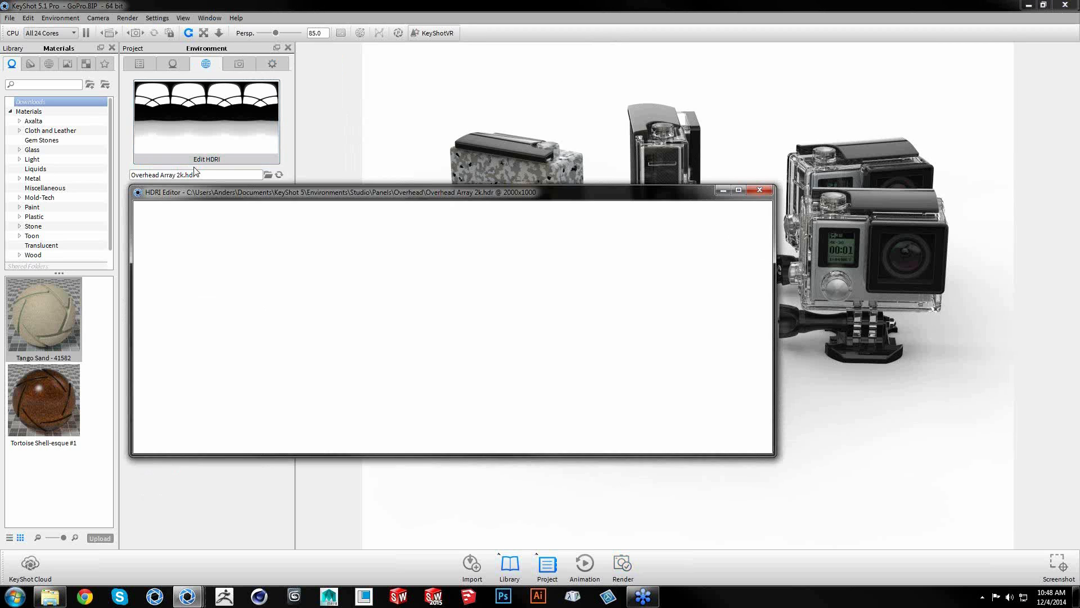
{"action": "left_click_drag", "start_coordinate": [246, 198], "coordinate": [320, 118]}
{"action": "left_click", "coordinate": [297, 168]}
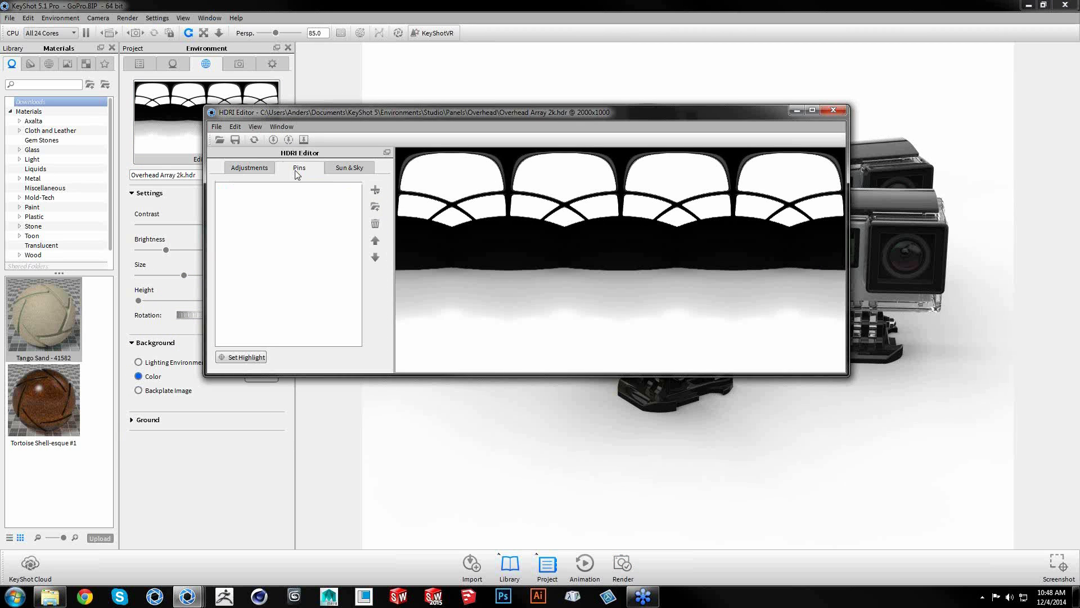
Add two regular pins to the environment image
{"action": "left_click", "coordinate": [375, 190]}
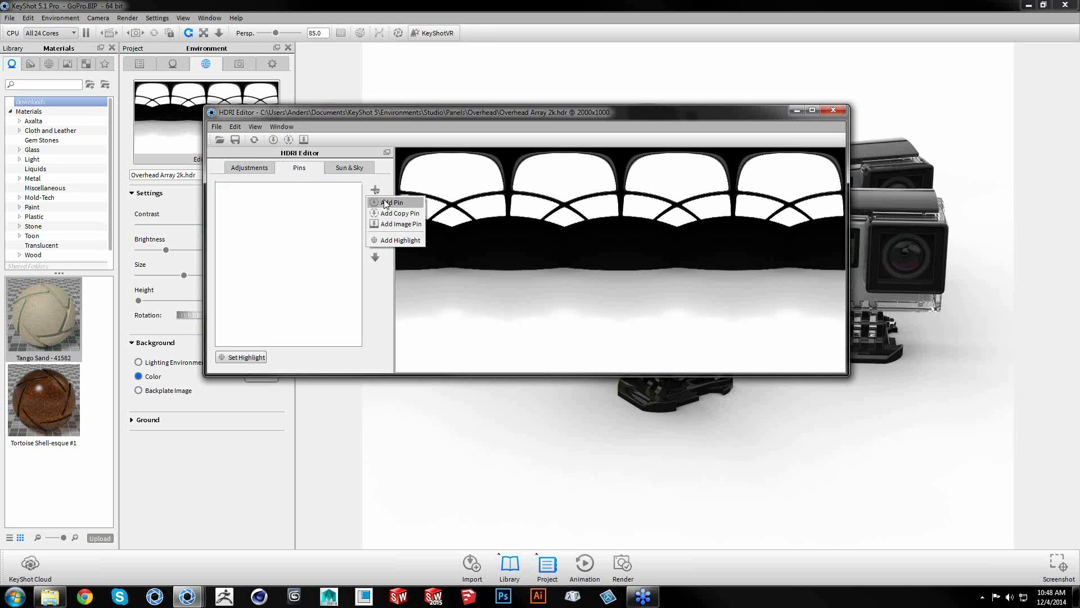
{"action": "left_click", "coordinate": [385, 202]}
{"action": "left_click", "coordinate": [370, 190]}
{"action": "left_click", "coordinate": [383, 202]}
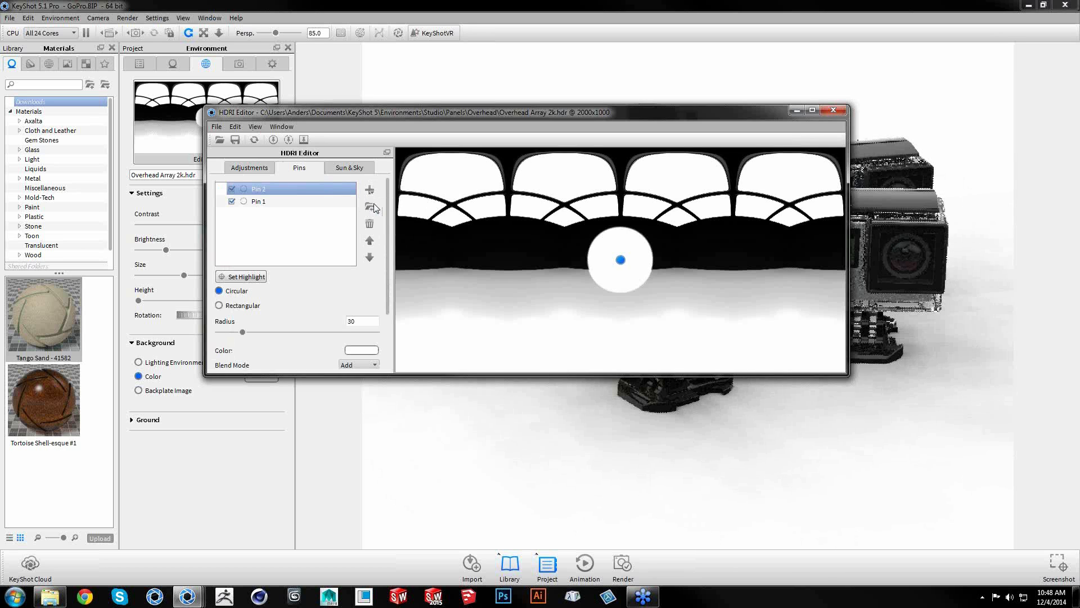
Create a pin group and move both Pin 1 and Pin 2 into it
{"action": "left_click", "coordinate": [369, 207]}
{"action": "left_click", "coordinate": [259, 211]}
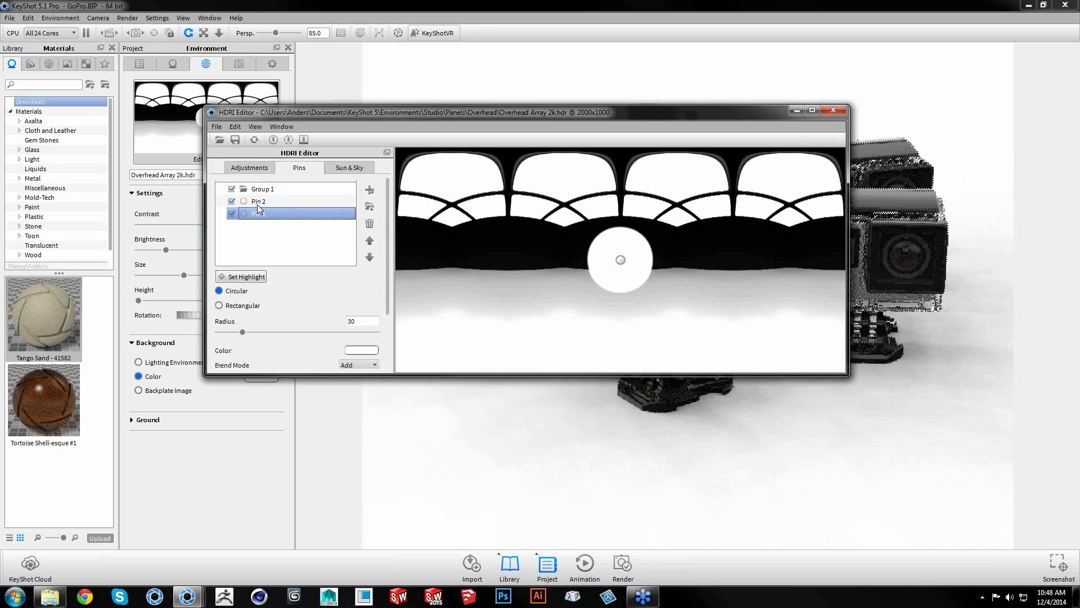
{"action": "left_click", "coordinate": [259, 202]}
{"action": "left_click_drag", "start_coordinate": [265, 187], "coordinate": [263, 189]}
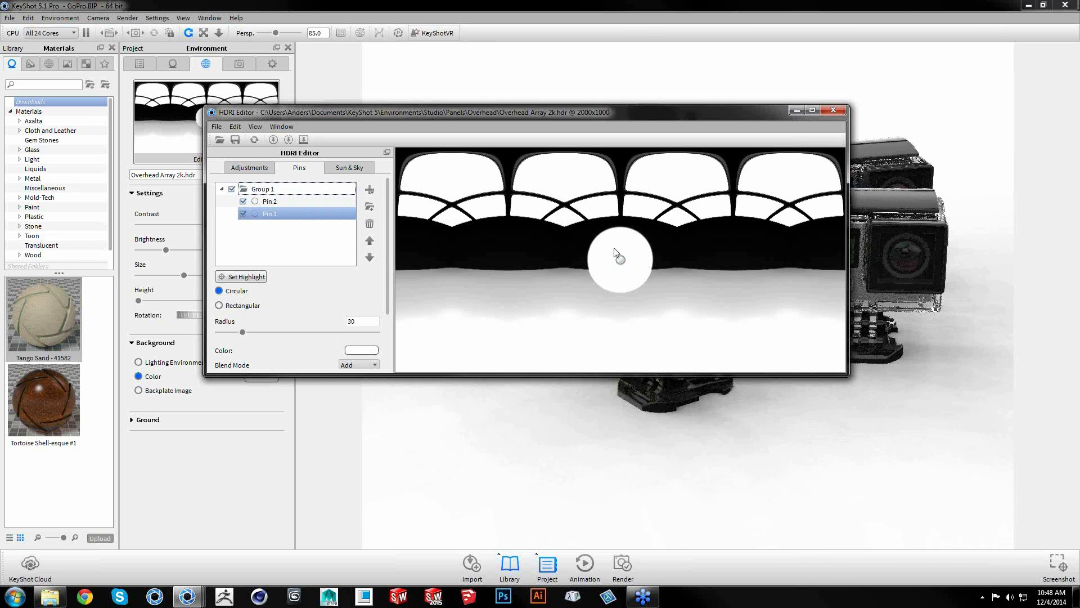
Move Pin 2 away from Pin 1 to its left, collapse and re-expand Group 1, and close the HDRI Editor
{"action": "left_click_drag", "start_coordinate": [617, 257], "coordinate": [519, 265]}
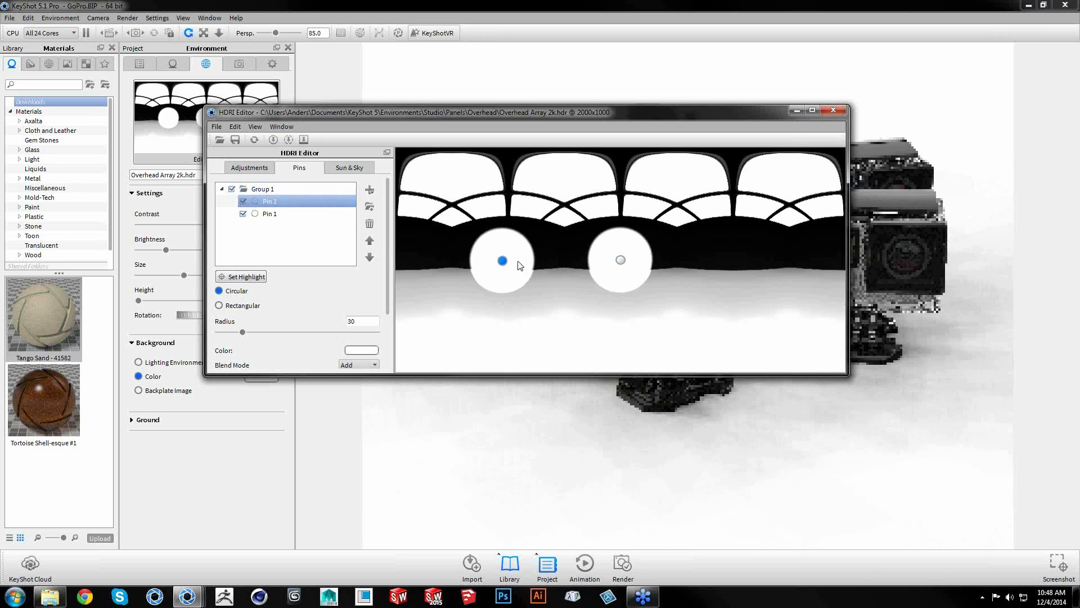
{"action": "left_click", "coordinate": [221, 190]}
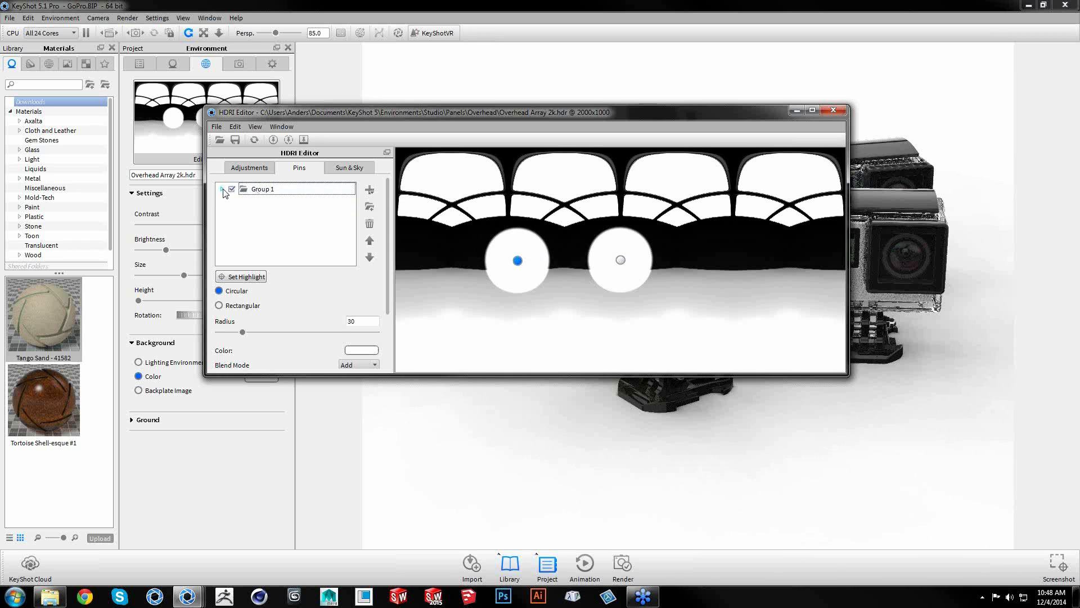
{"action": "left_click", "coordinate": [222, 190]}
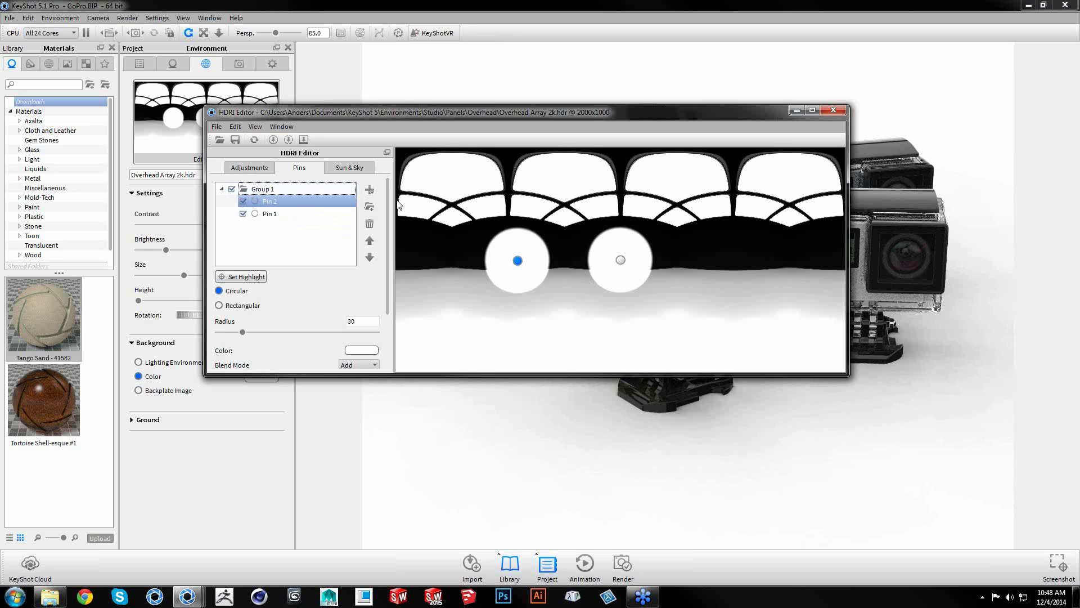
{"action": "left_click", "coordinate": [839, 110]}
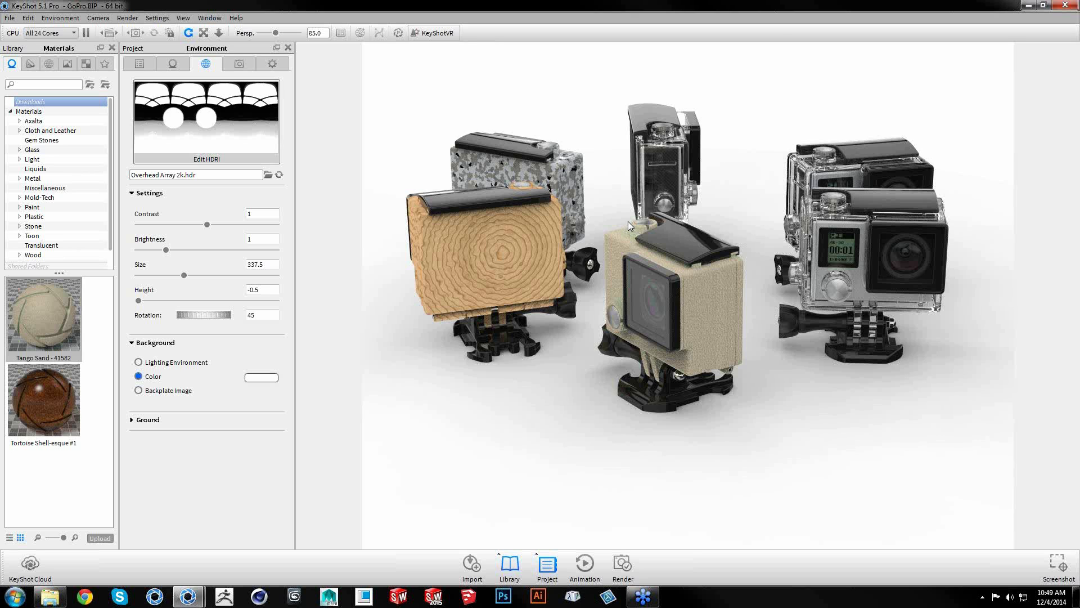
Pause the real-time render, minimize the GoPro scene and switch to the KeyShot Network Queue, placing its window in clear view
{"action": "left_click", "coordinate": [85, 32]}
{"action": "left_click", "coordinate": [1028, 5]}
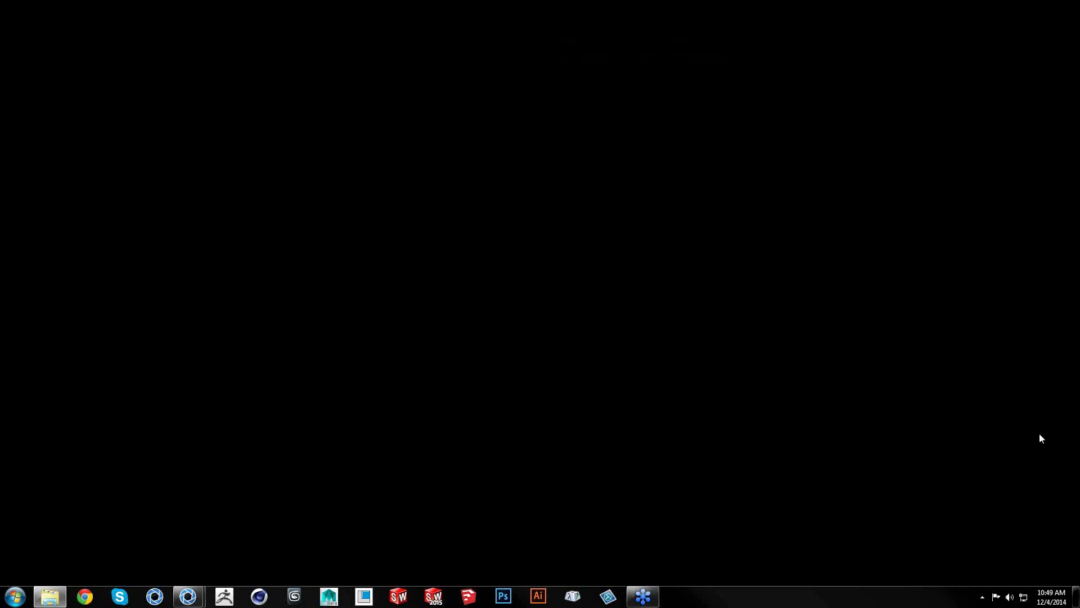
{"action": "left_click", "coordinate": [983, 596]}
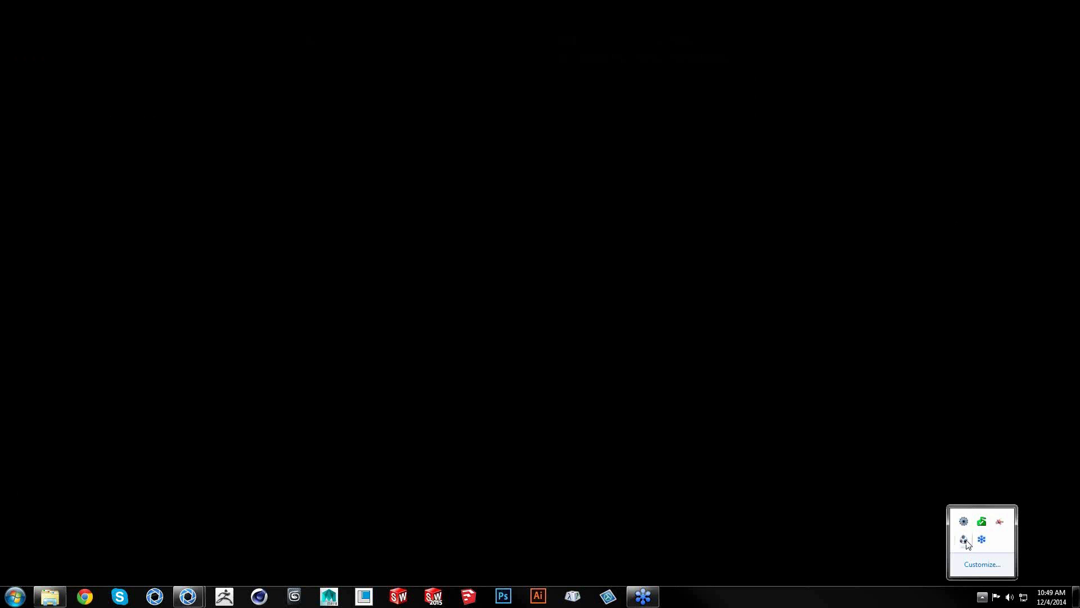
{"action": "left_click", "coordinate": [964, 539]}
{"action": "left_click_drag", "start_coordinate": [661, 63], "coordinate": [413, 46]}
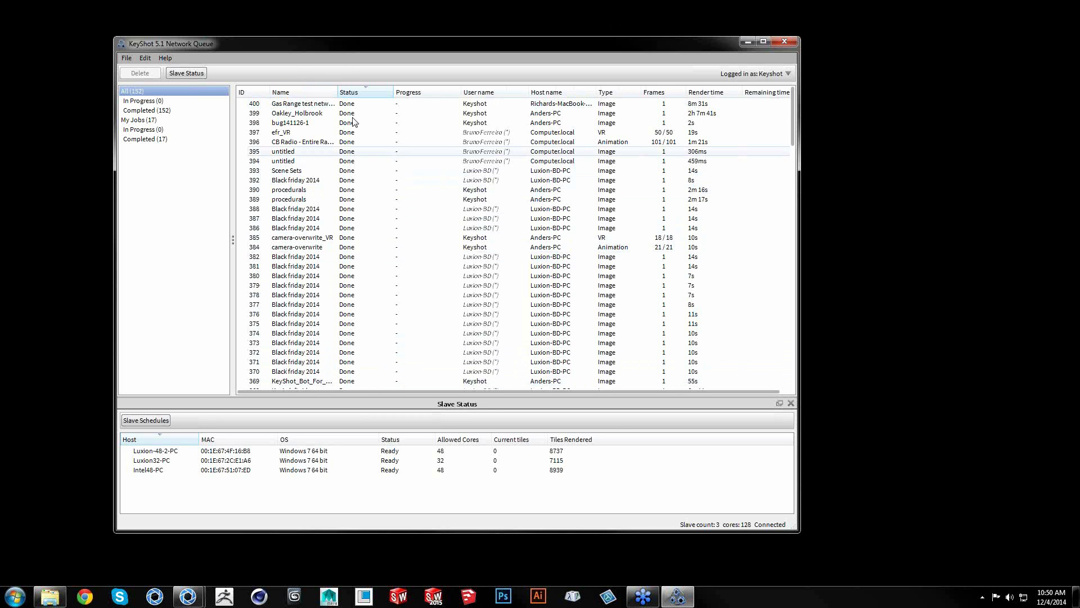
Examine the network render jobs and the Slave Status list, hiding and reshowing the slave status display
{"action": "left_click_drag", "start_coordinate": [457, 407], "coordinate": [459, 492]}
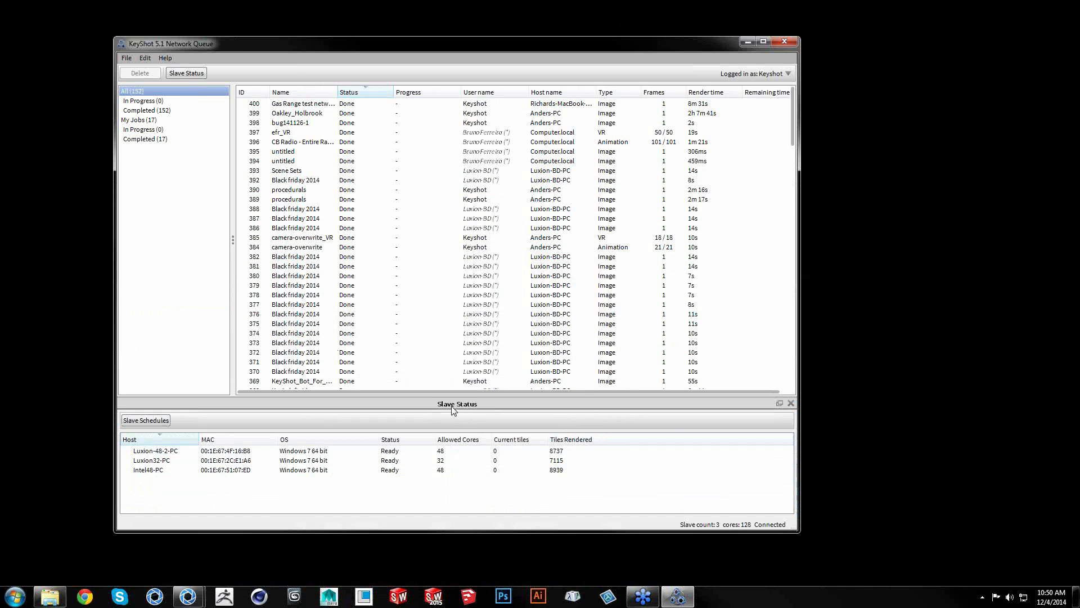
{"action": "left_click", "coordinate": [186, 74]}
{"action": "left_click", "coordinate": [186, 73]}
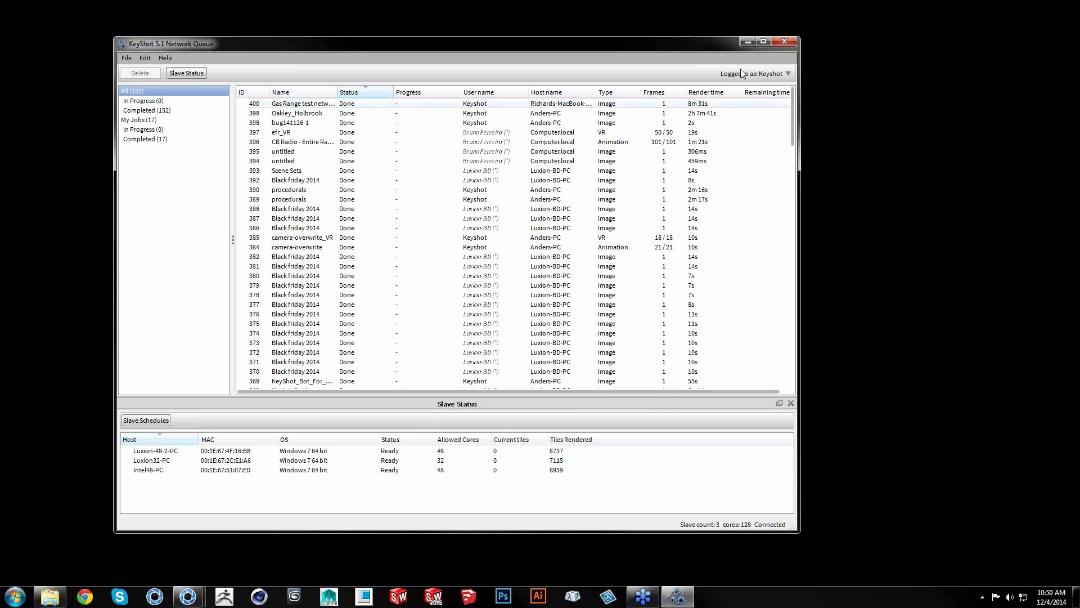
{"action": "left_click_drag", "start_coordinate": [735, 43], "coordinate": [734, 79]}
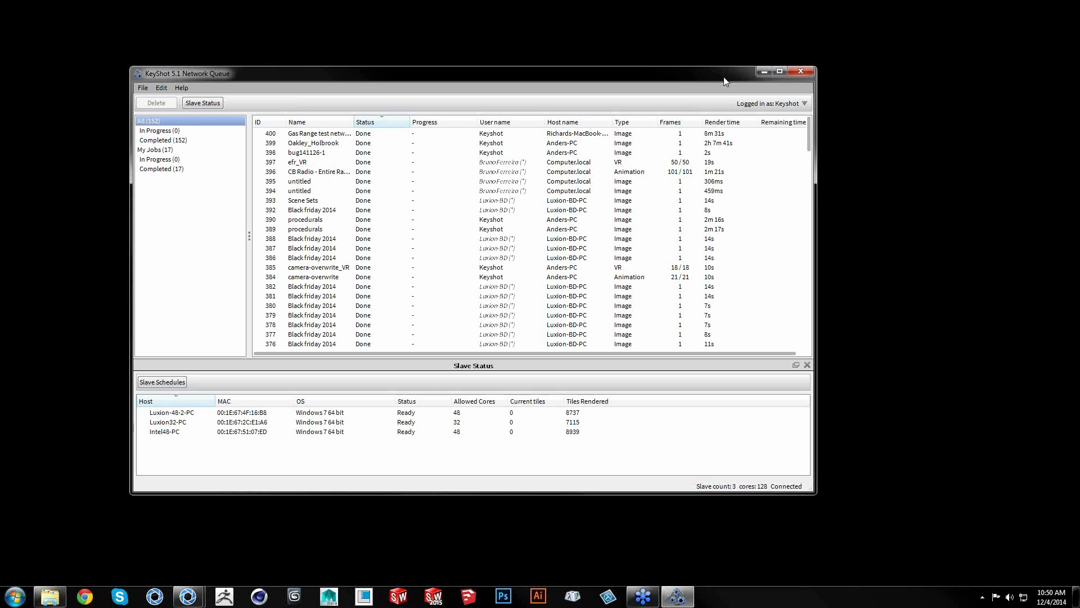
Close the Network Queue and switch to the Oakley_Holbrook scene in KeyShot
{"action": "left_click", "coordinate": [811, 74]}
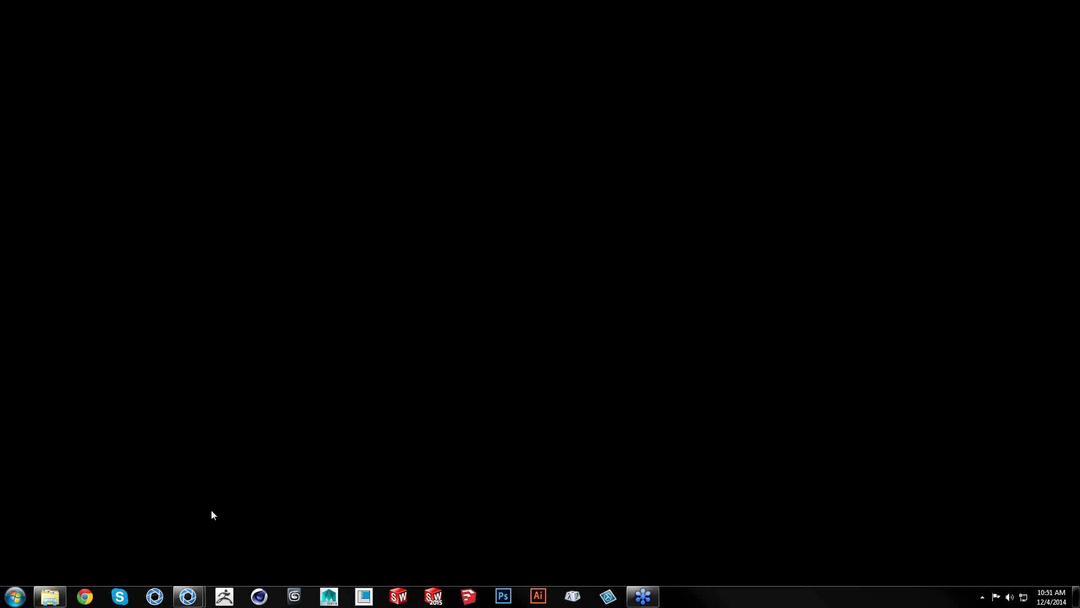
{"action": "mouse_move", "coordinate": [188, 597]}
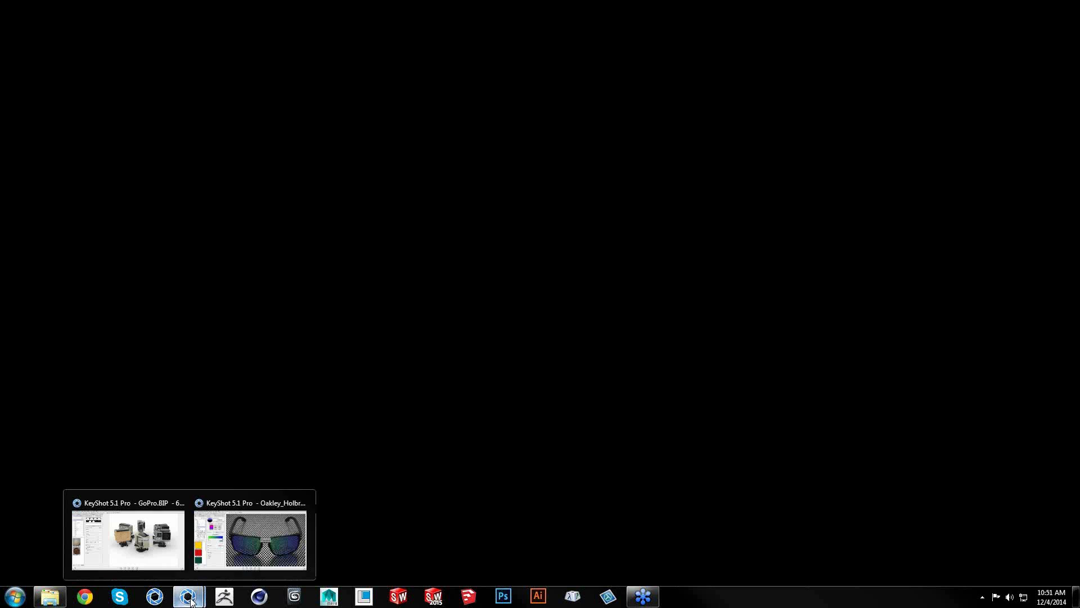
{"action": "left_click", "coordinate": [234, 559]}
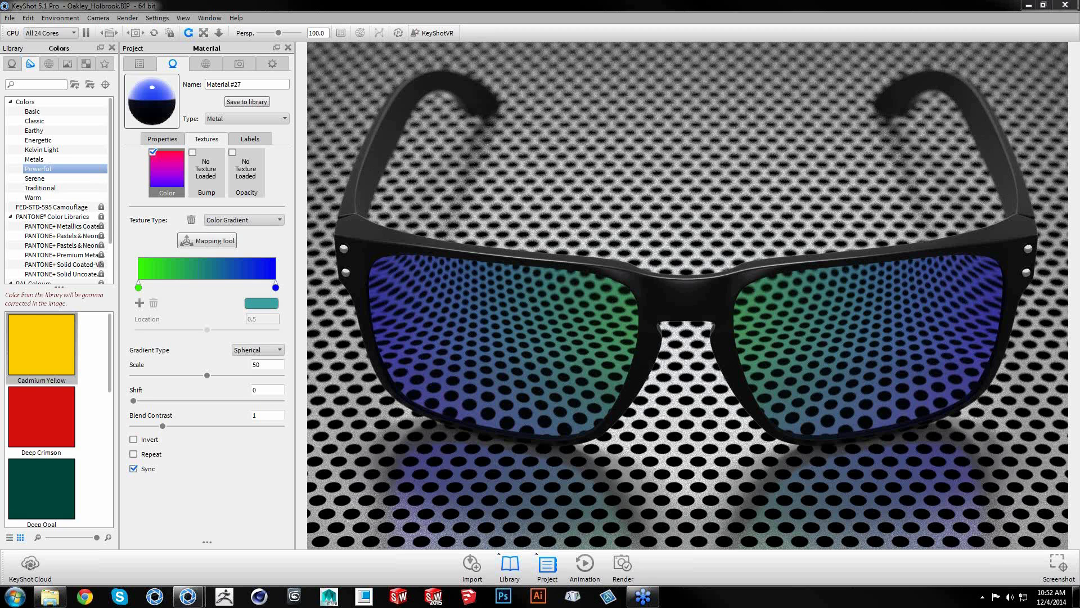
Switch to Chrome, load keyshot.com and open the KeyShot Updates download page from its resources
{"action": "left_click", "coordinate": [147, 462]}
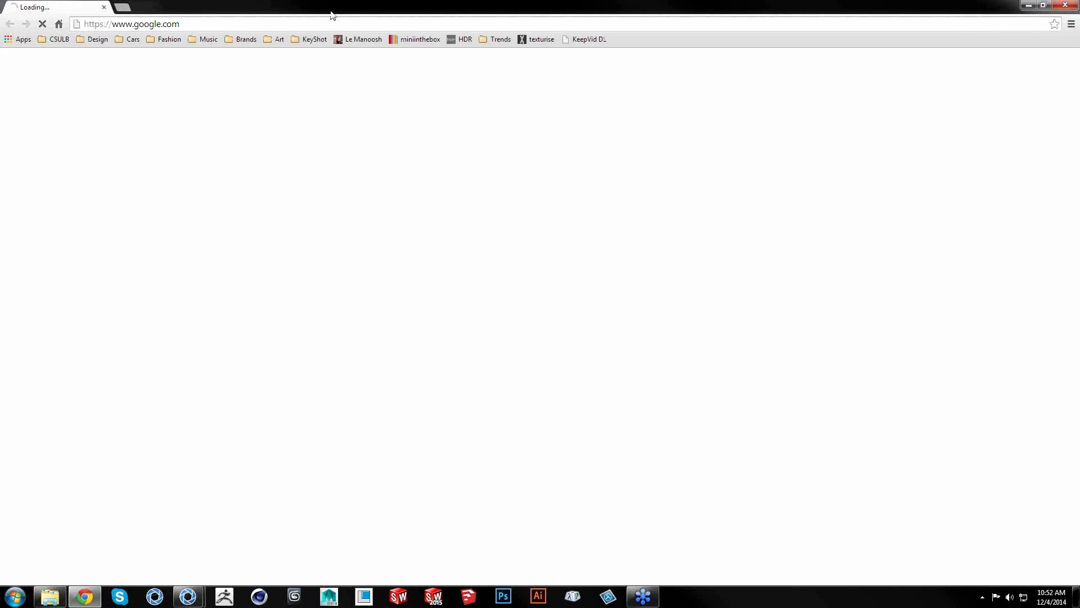
{"action": "left_click", "coordinate": [230, 24]}
{"action": "type", "text": "keyshot"}
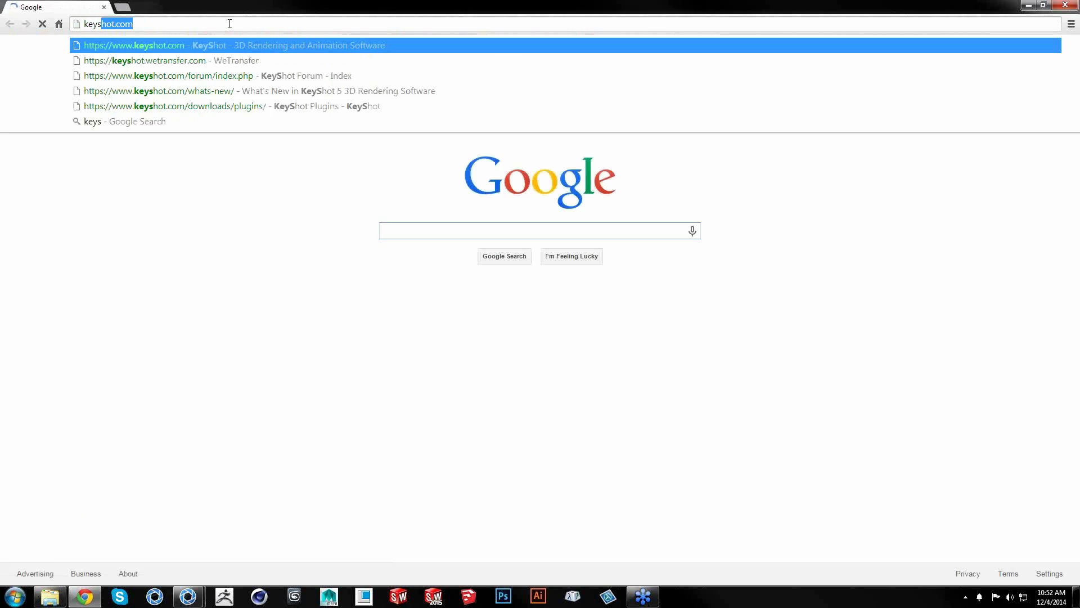
{"action": "key", "text": "Return"}
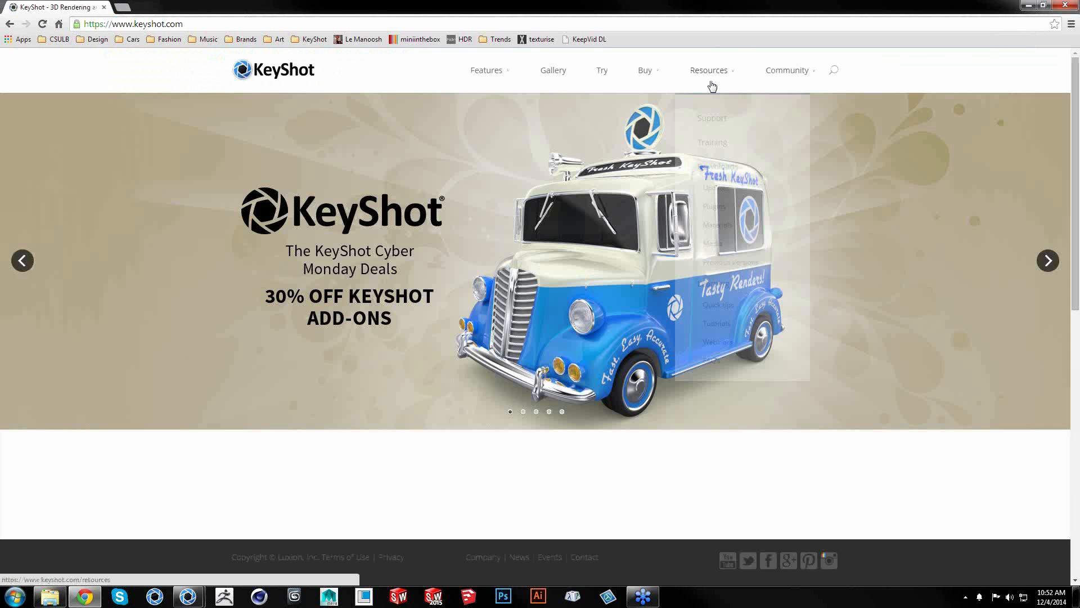
{"action": "mouse_move", "coordinate": [711, 72]}
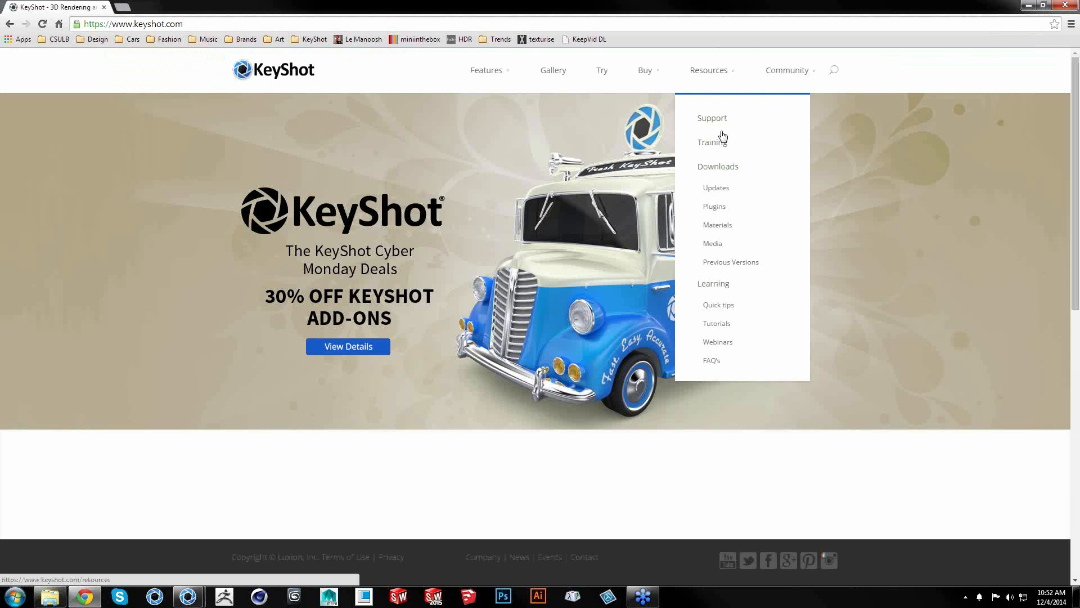
{"action": "left_click", "coordinate": [717, 189]}
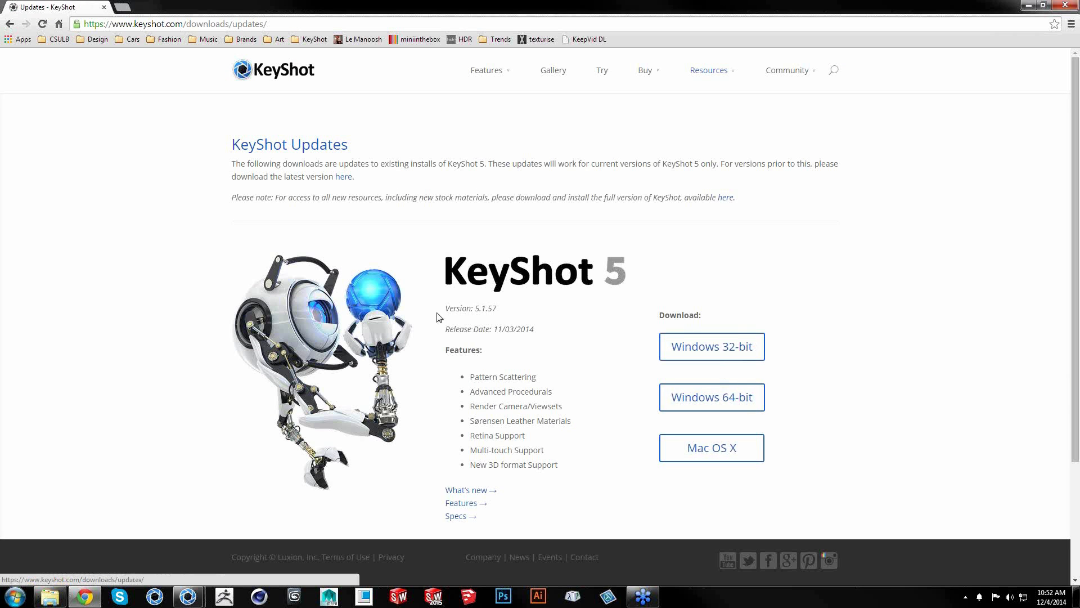
Check the version number listed on the KeyShot Updates page and minimize the browser
{"action": "left_click_drag", "start_coordinate": [445, 308], "coordinate": [504, 310]}
{"action": "left_click", "coordinate": [505, 313]}
{"action": "left_click", "coordinate": [1027, 6]}
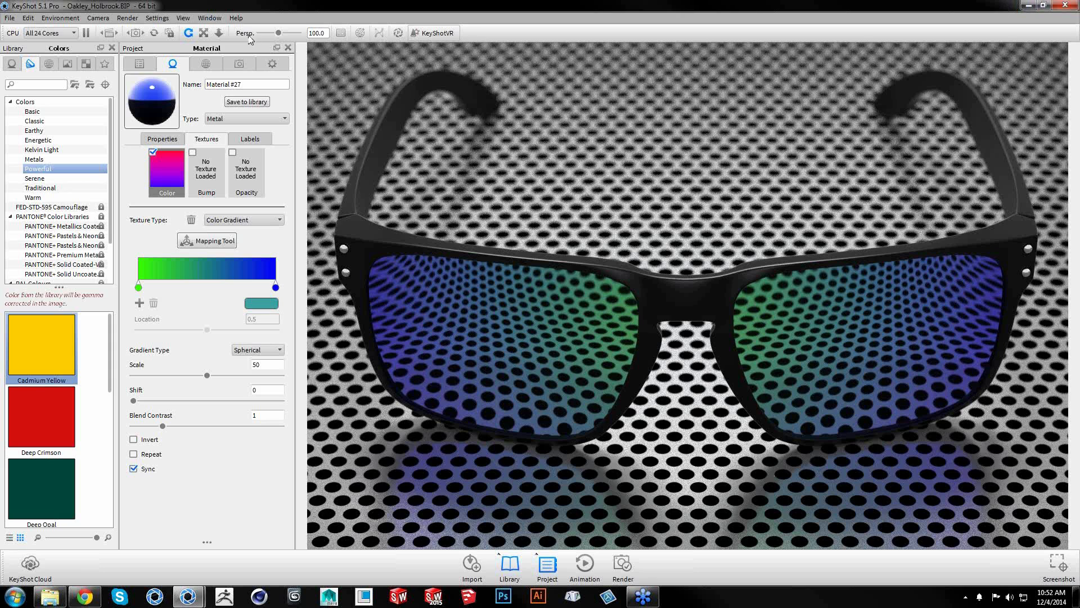
Check the installed version in KeyShot's About window, dismiss it and pause the real-time render
{"action": "left_click", "coordinate": [236, 18]}
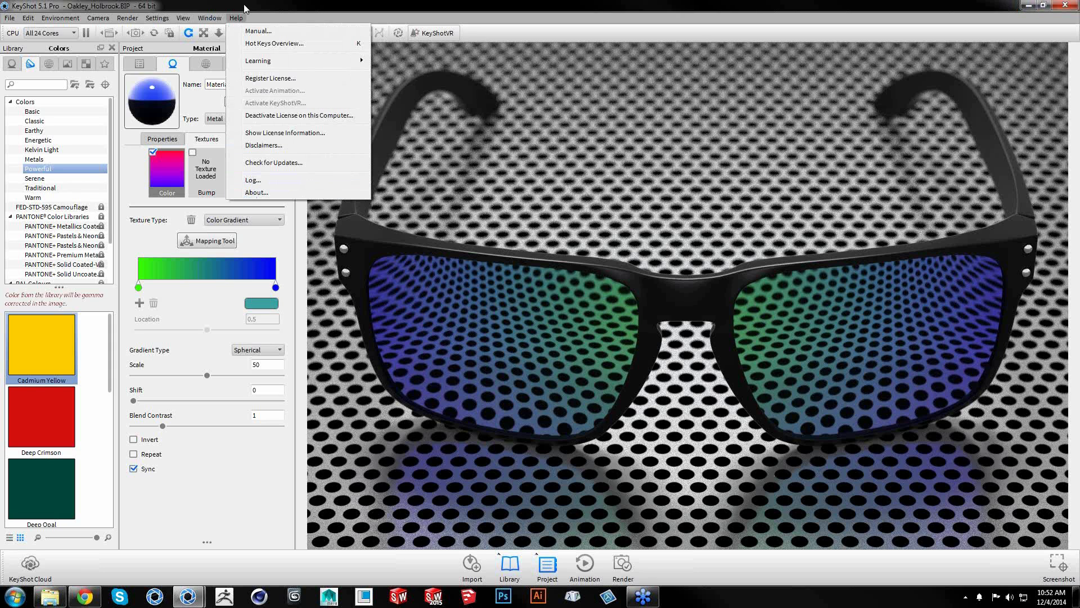
{"action": "left_click", "coordinate": [261, 193]}
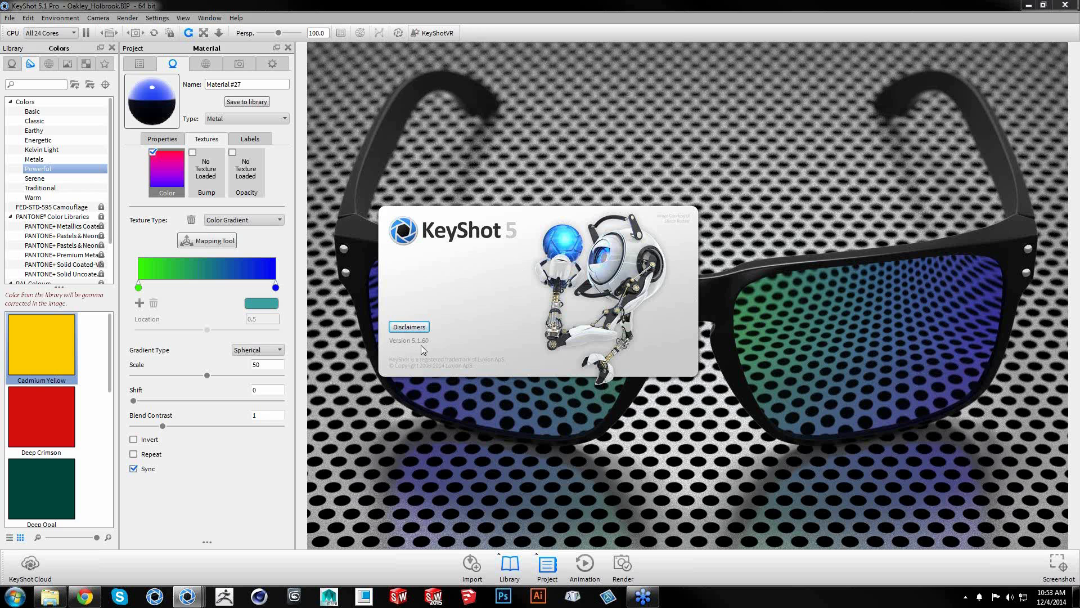
{"action": "left_click", "coordinate": [519, 281]}
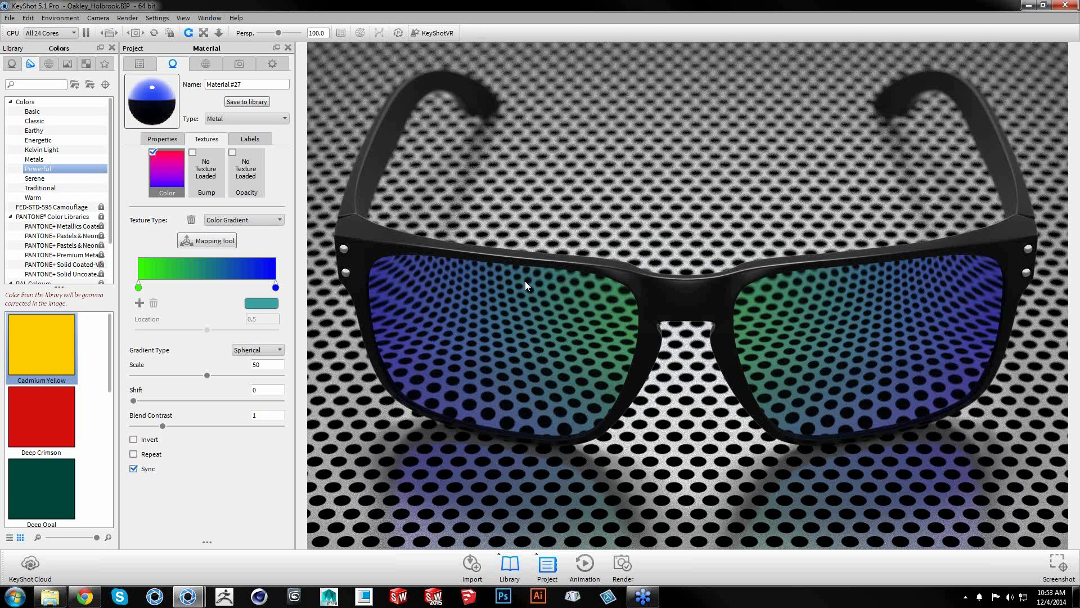
{"action": "left_click", "coordinate": [86, 32]}
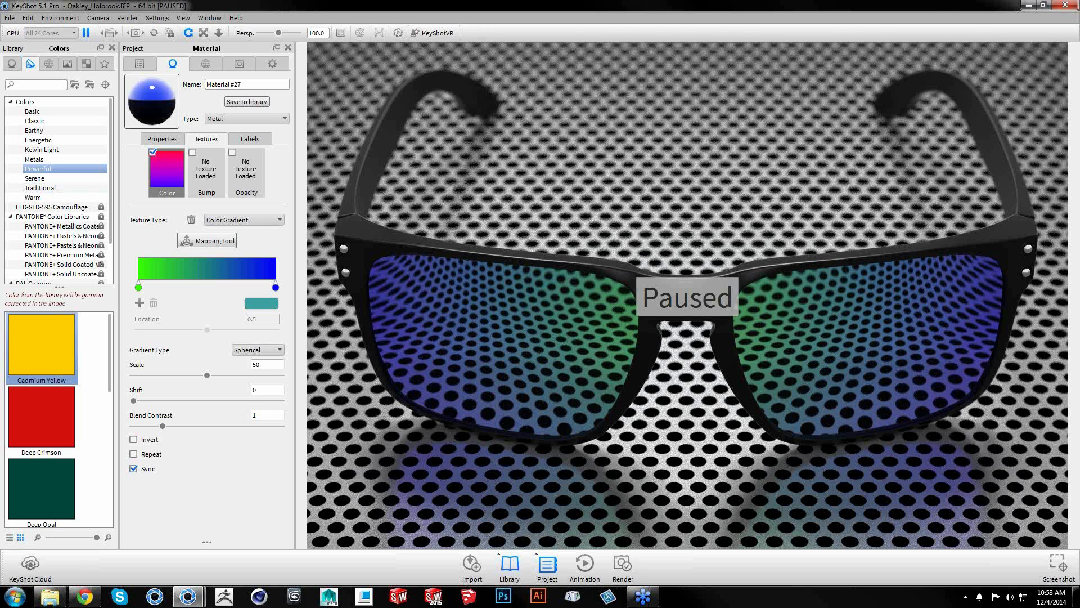